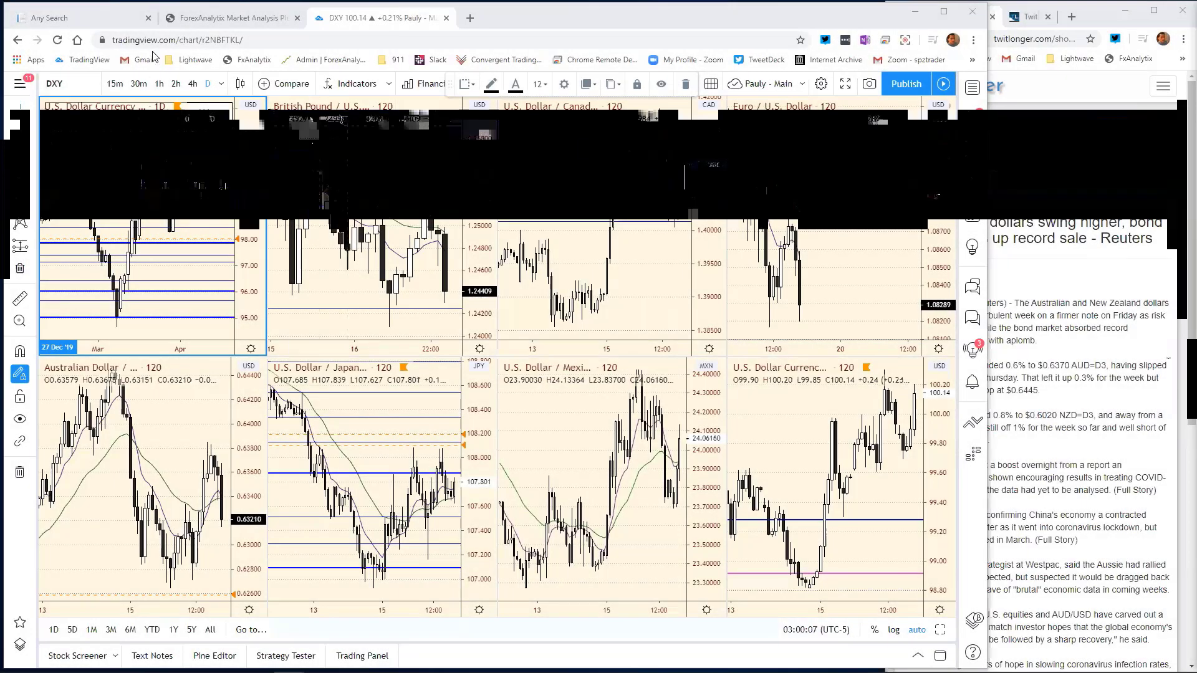
Close the Any Search tab and reset the EUR/USD chart to a wider candle range.
{"action": "left_click", "coordinate": [148, 18]}
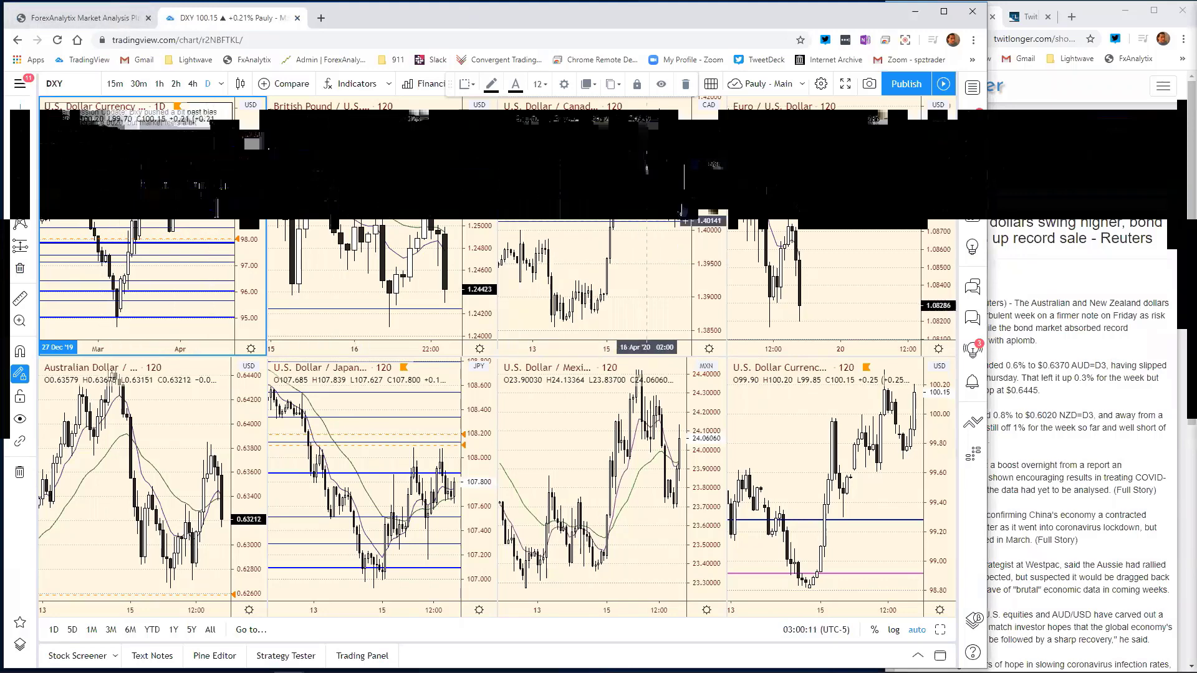
{"action": "left_click", "coordinate": [855, 278]}
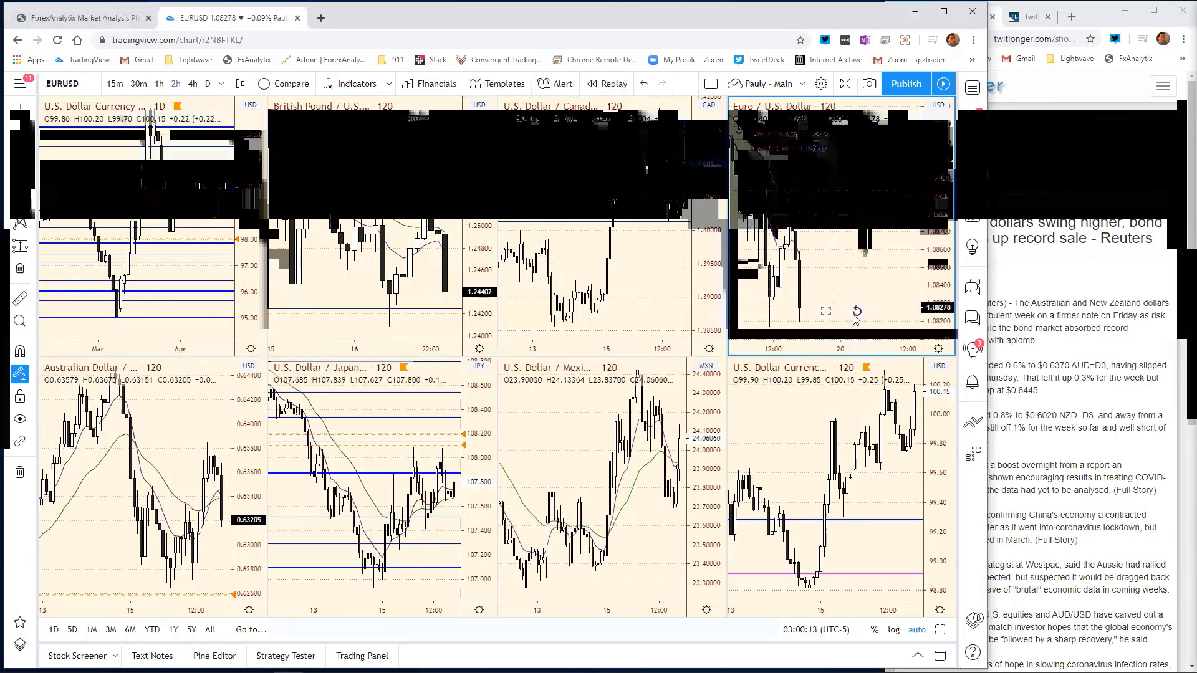
{"action": "left_click", "coordinate": [857, 312]}
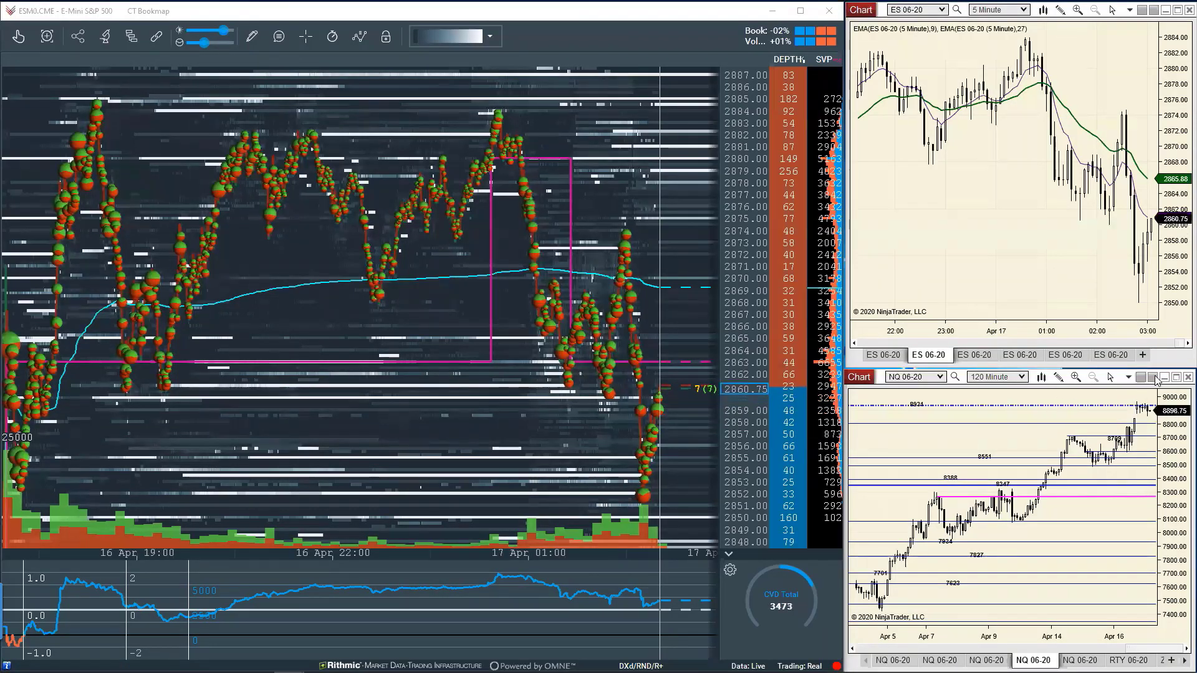
Maximize the NQ 06-20 chart, review its 30 and 5 Minute views with a compressed time axis, then restore it.
{"action": "left_click", "coordinate": [1177, 378]}
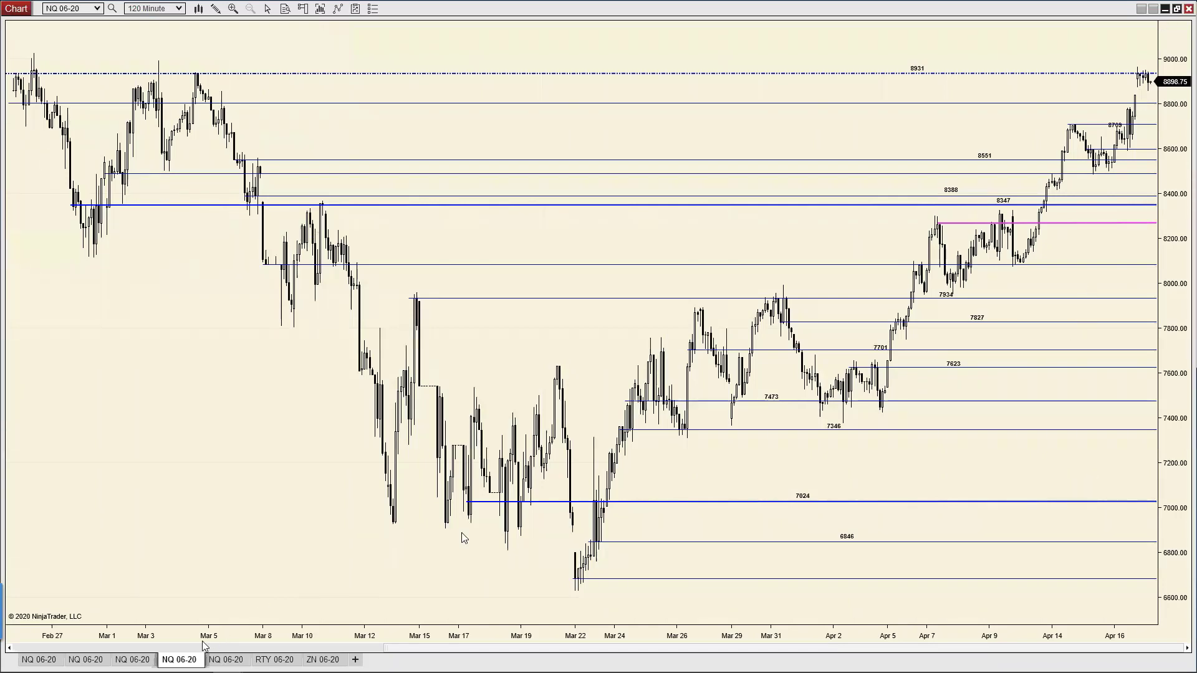
{"action": "left_click", "coordinate": [132, 660]}
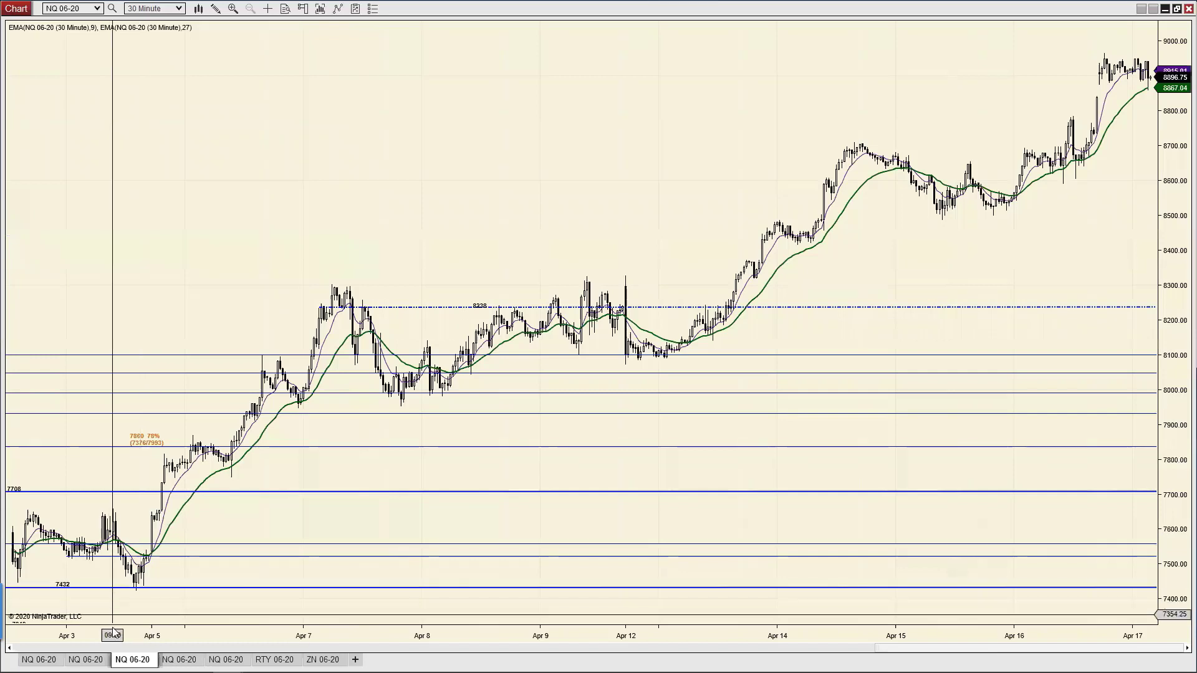
{"action": "left_click", "coordinate": [84, 660]}
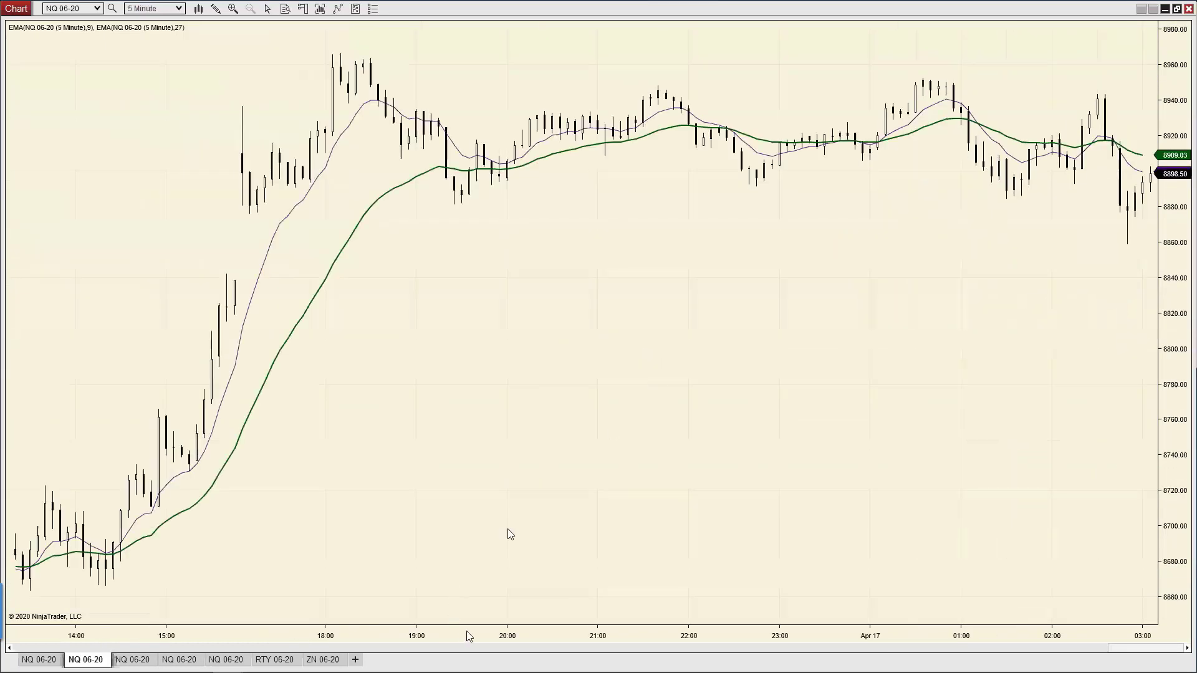
{"action": "left_click_drag", "start_coordinate": [469, 636], "coordinate": [526, 609]}
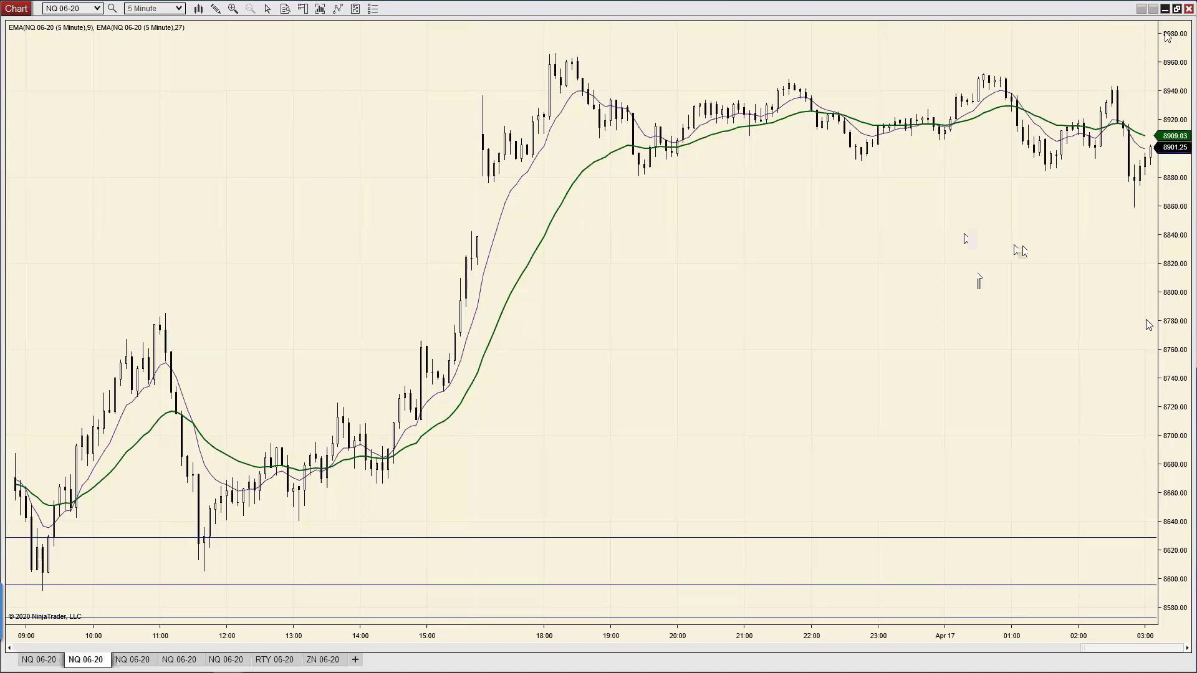
{"action": "left_click", "coordinate": [1177, 9]}
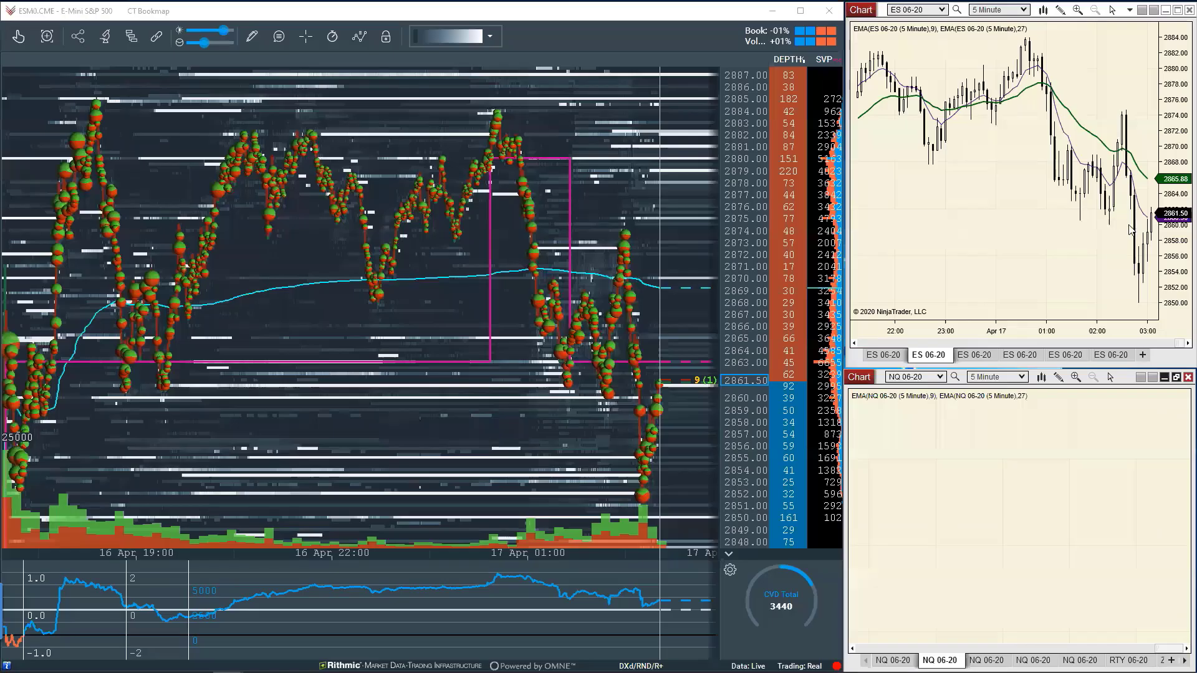
Maximize the ES 06-20 chart on its Weekly view showing the 2921, 2888 and 2597 levels.
{"action": "left_click", "coordinate": [1178, 10]}
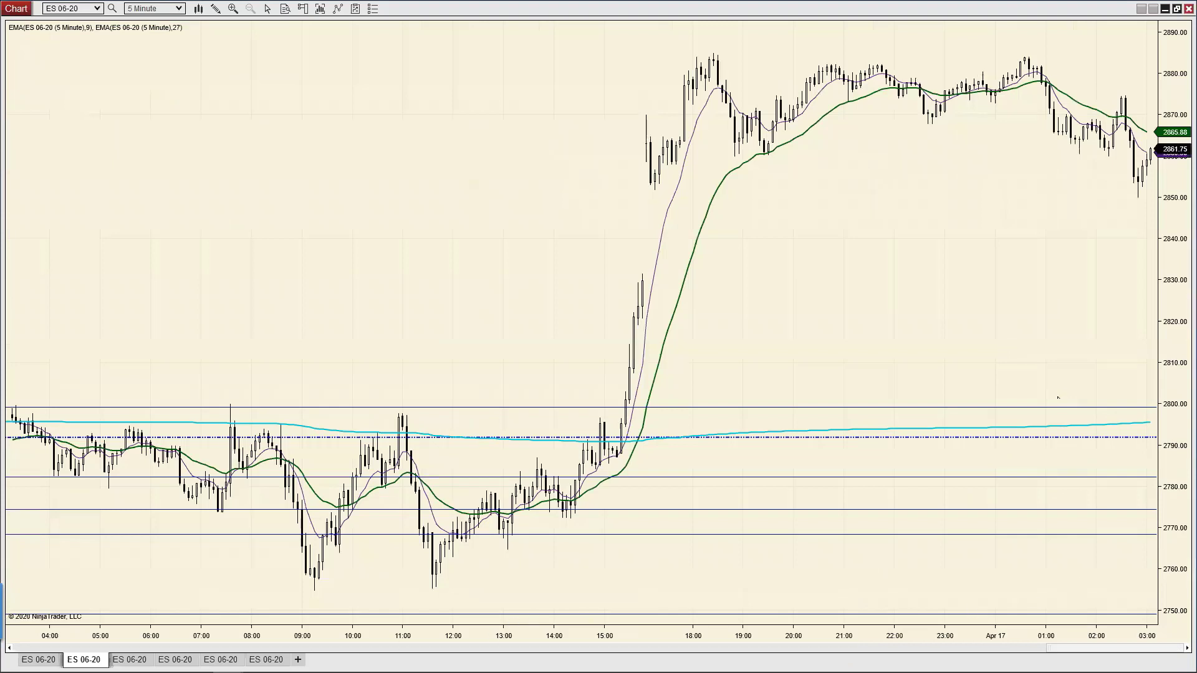
{"action": "left_click", "coordinate": [266, 660]}
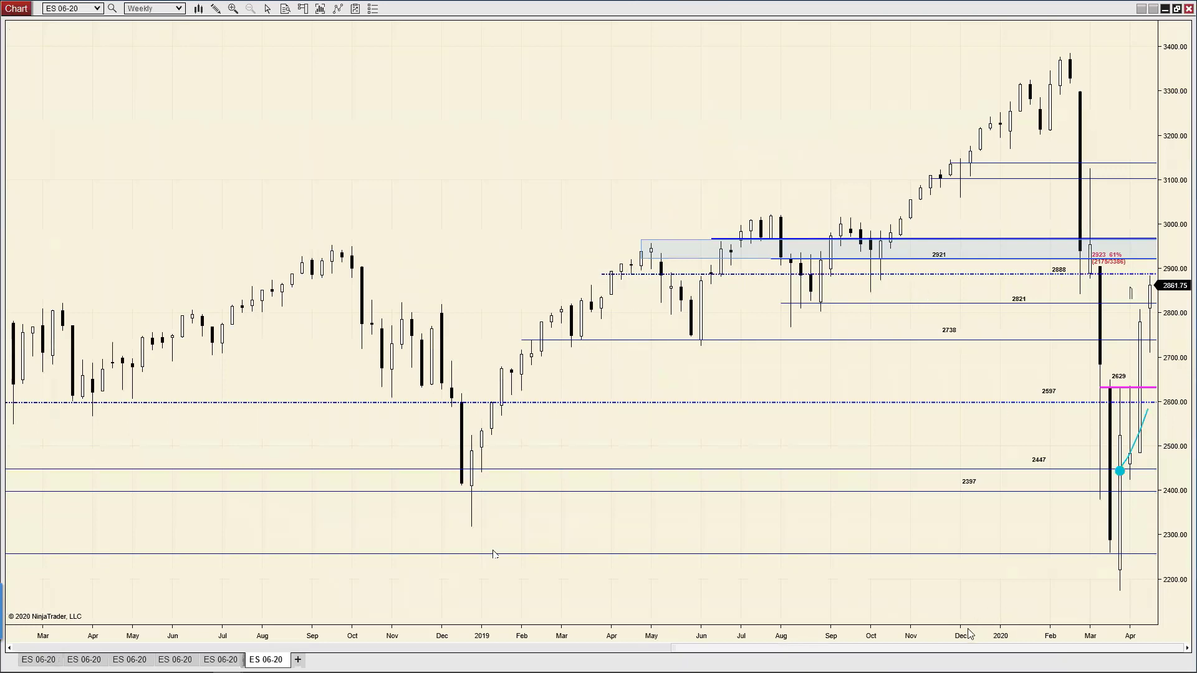
{"action": "left_click_drag", "start_coordinate": [976, 633], "coordinate": [679, 586]}
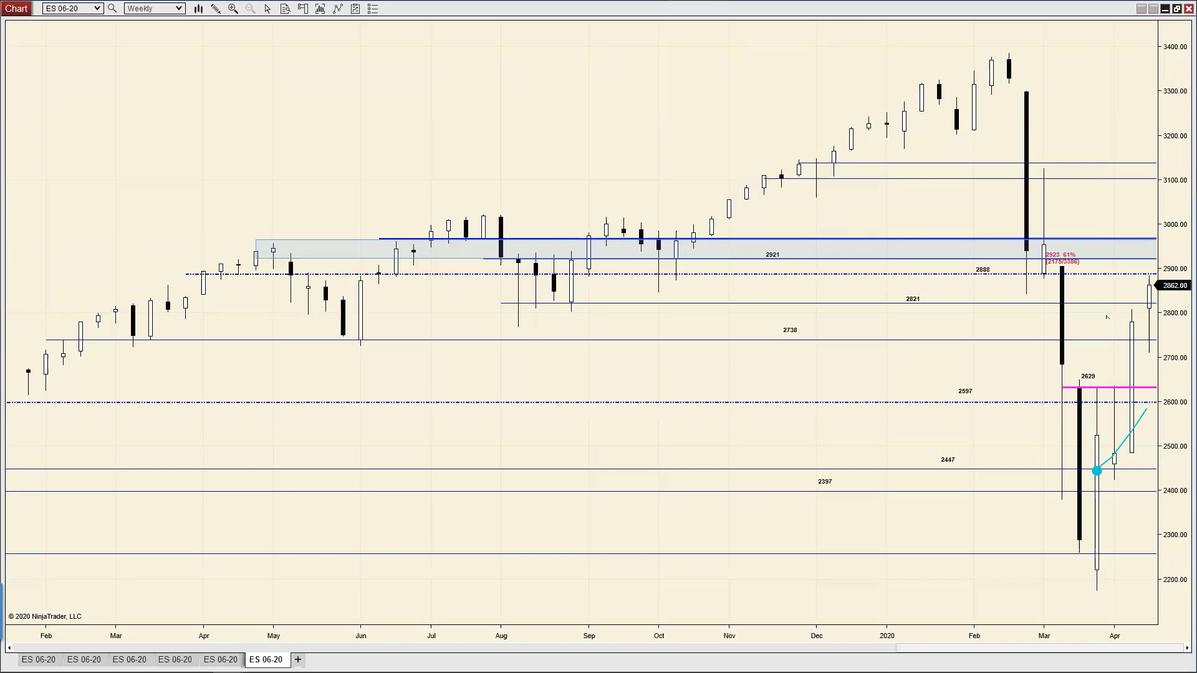
Draw two thin rectangles beside the April and latest weekly bars on the ES 06-20 chart.
{"action": "left_click_drag", "start_coordinate": [1113, 318], "coordinate": [1116, 340]}
{"action": "left_click_drag", "start_coordinate": [1152, 324], "coordinate": [1152, 331]}
Switch the ES 06-20 chart to its 1 Minute view with the Fibonacci extension levels.
{"action": "left_click", "coordinate": [39, 659]}
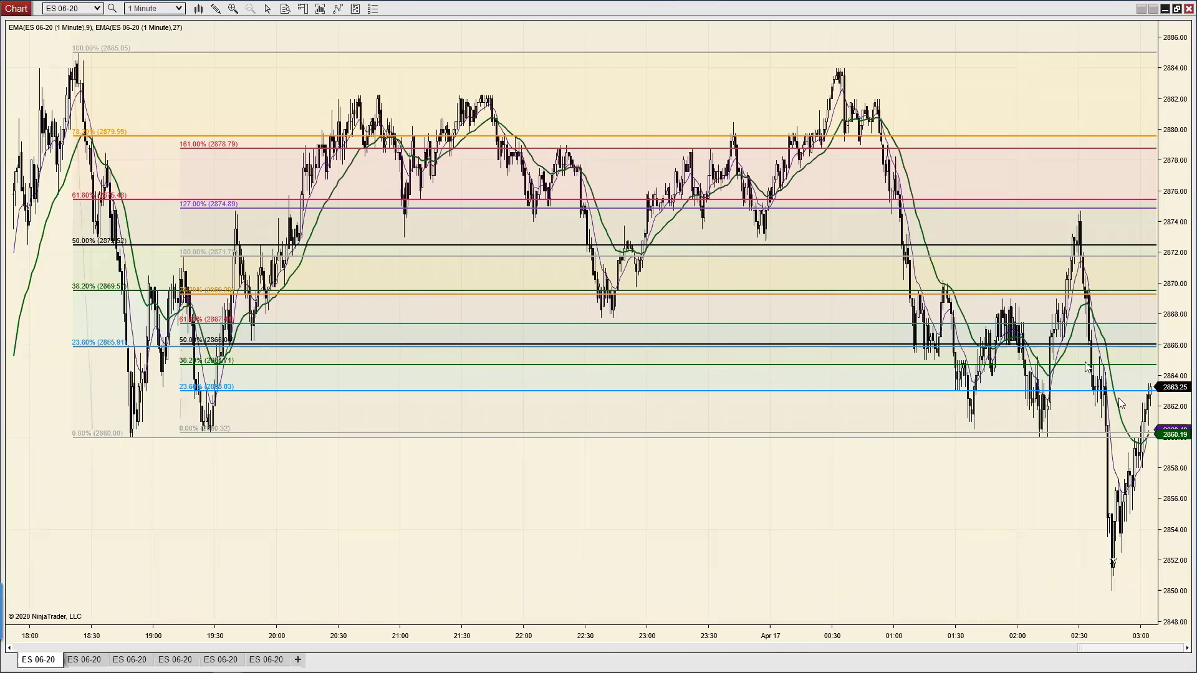
Remove the left and remaining Fibonacci retracements from the 1 Minute chart, then show the Daily ES chart.
{"action": "left_click", "coordinate": [94, 410]}
{"action": "right_click", "coordinate": [97, 409]}
{"action": "left_click", "coordinate": [173, 435]}
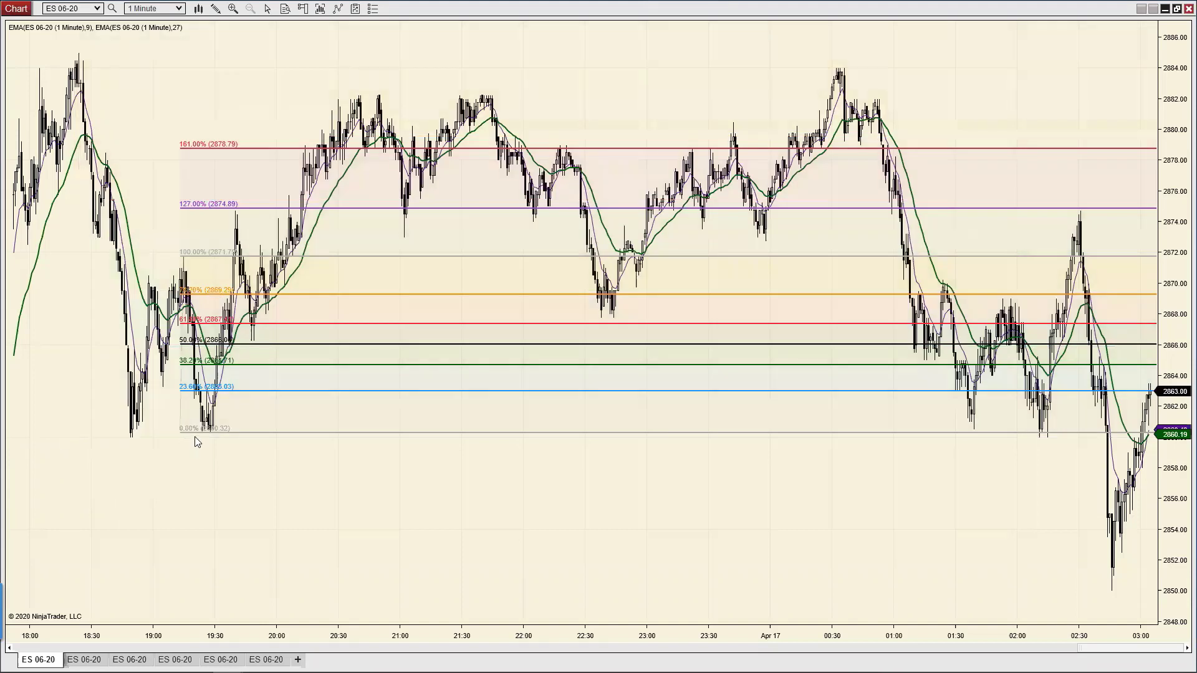
{"action": "right_click", "coordinate": [185, 436]}
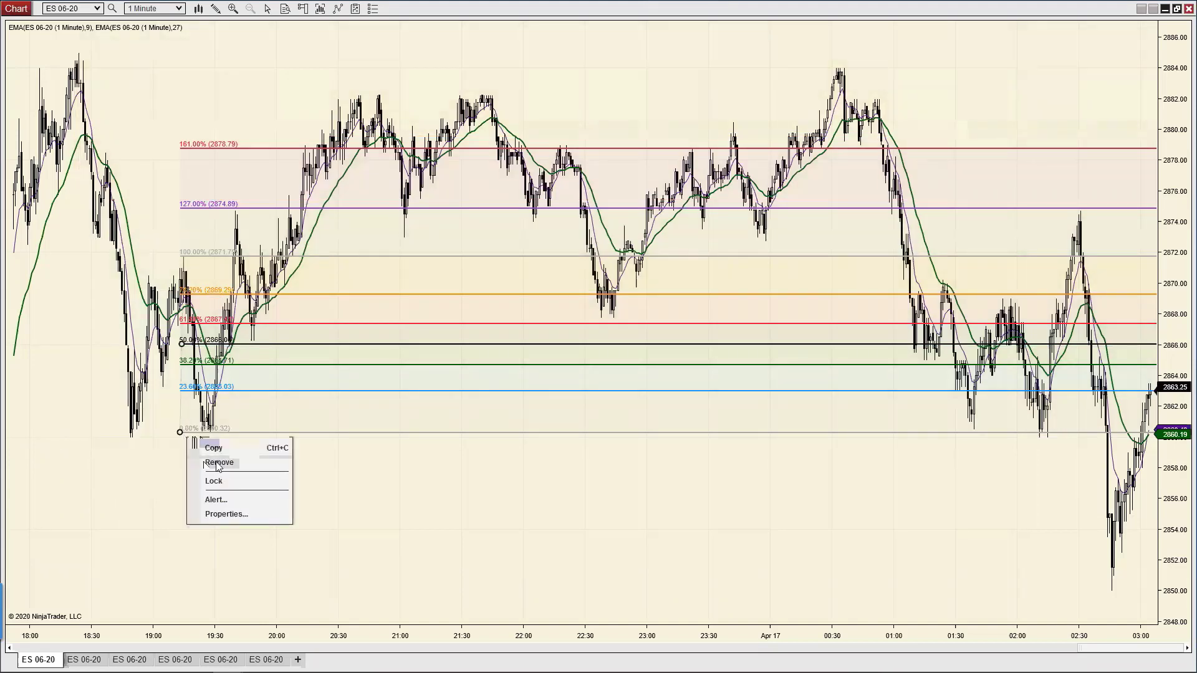
{"action": "left_click", "coordinate": [215, 465]}
{"action": "left_click", "coordinate": [223, 660]}
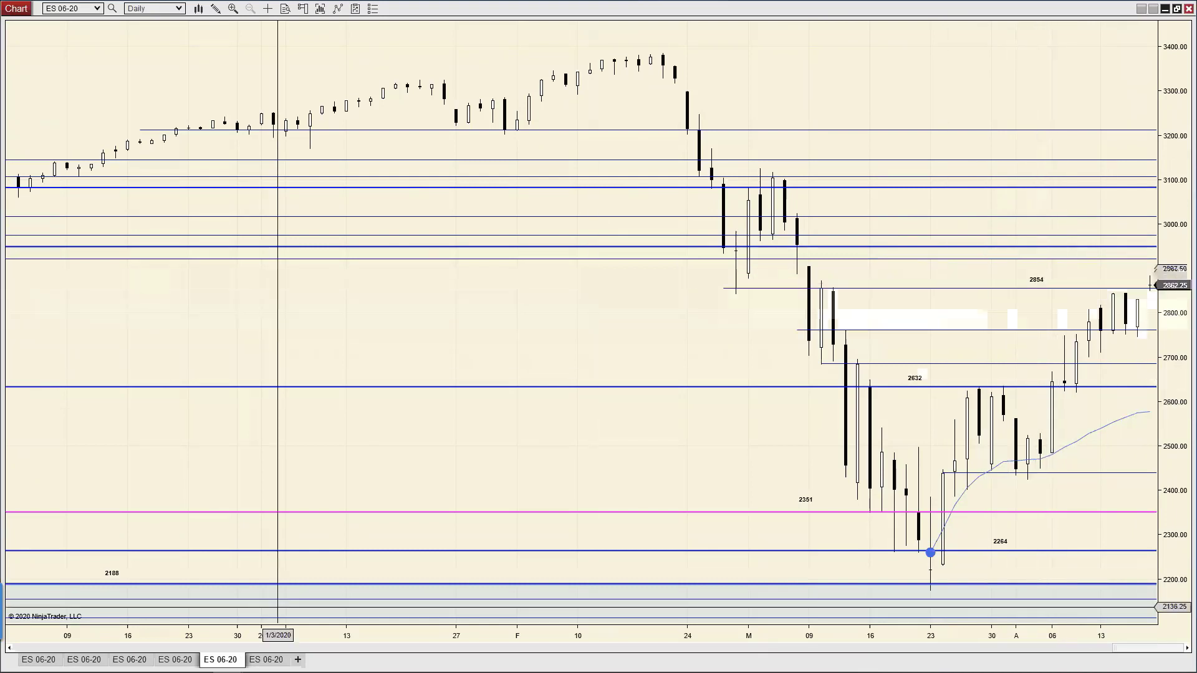
Switch to the 120 Minute ES 06-20 chart and remove its Fibonacci retracement, keeping the horizontal levels.
{"action": "left_click", "coordinate": [180, 660]}
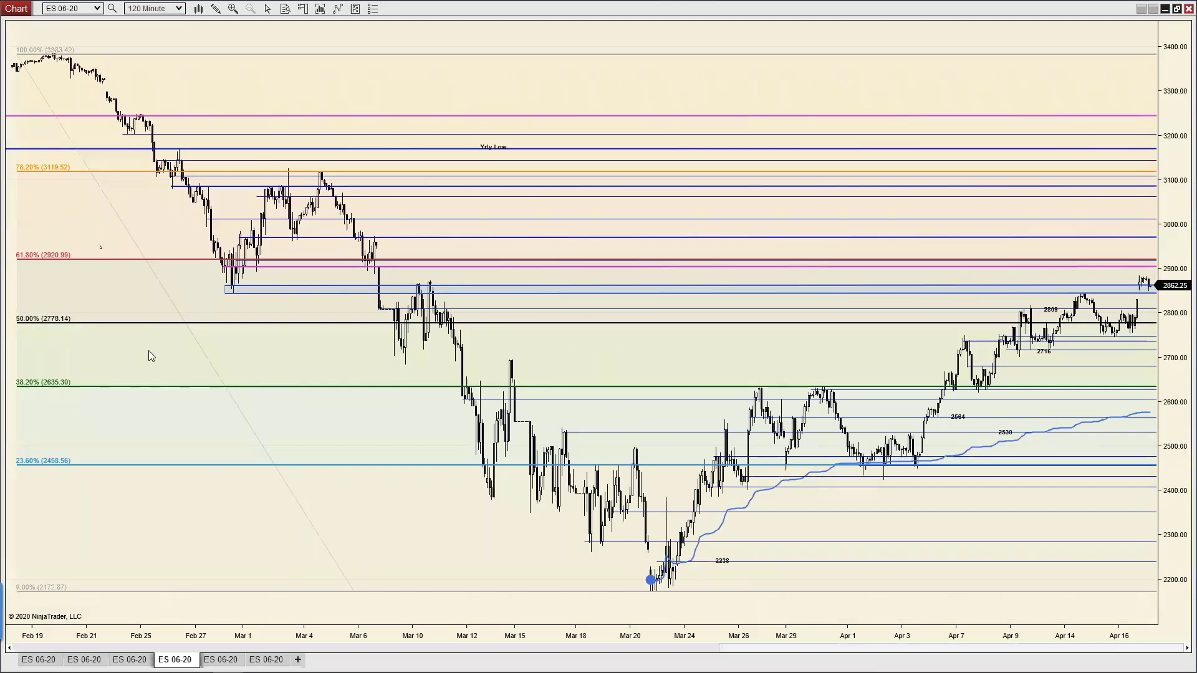
{"action": "left_click", "coordinate": [236, 409]}
{"action": "right_click", "coordinate": [237, 410]}
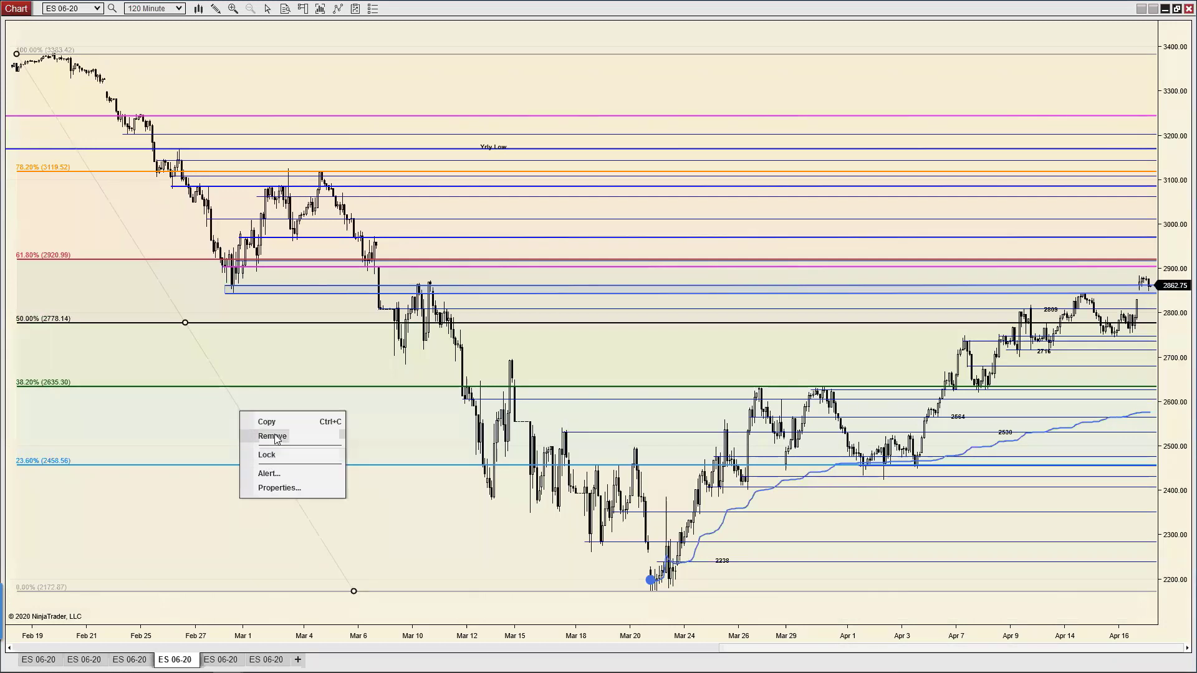
{"action": "left_click", "coordinate": [272, 437]}
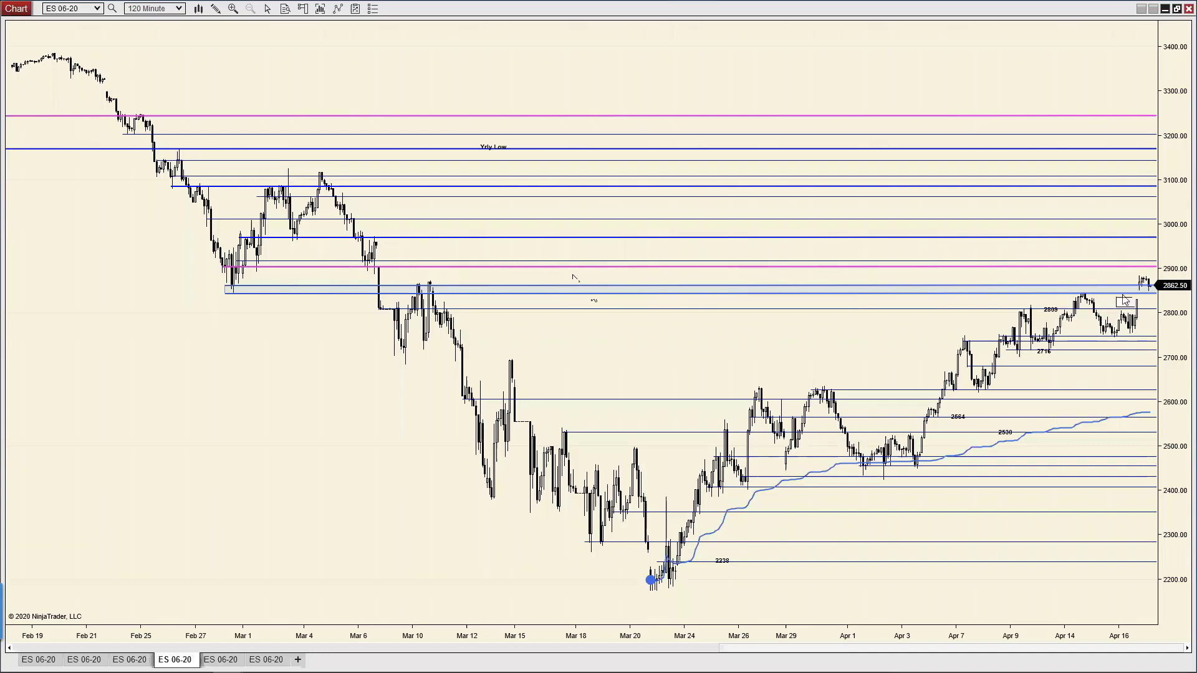
Zoom into the ES 06-20 120 Minute chart with the mouse wheel.
{"action": "scroll", "coordinate": [885, 601], "scroll_direction": "up", "scroll_amount": 5}
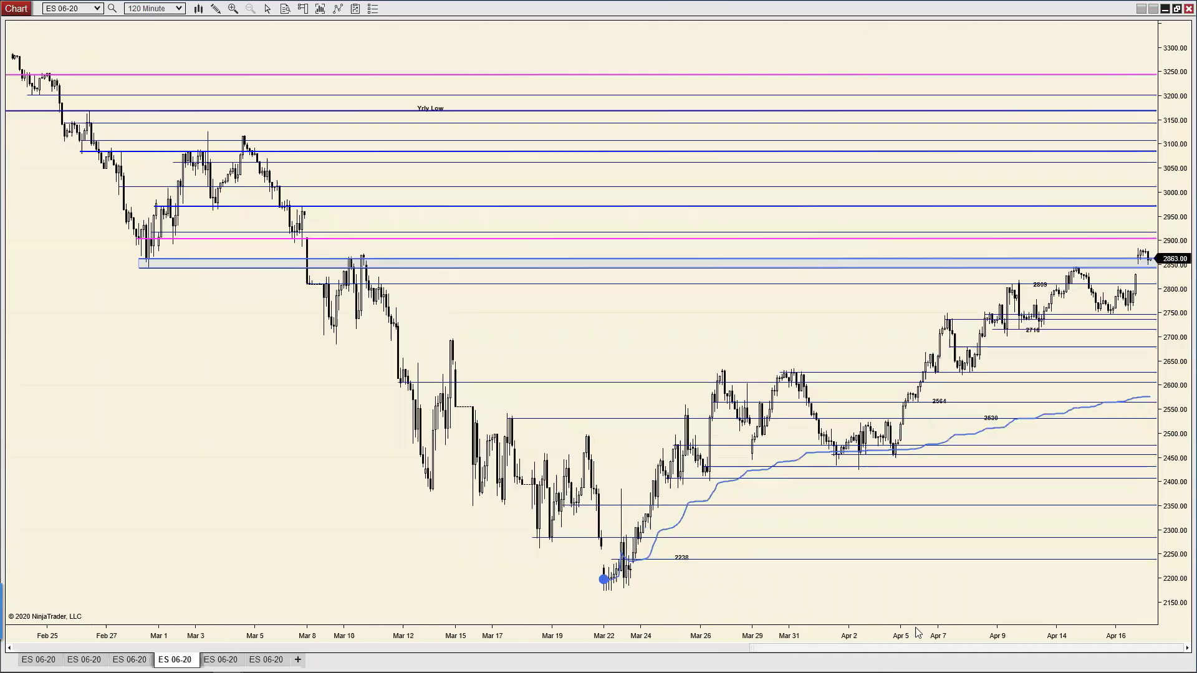
{"action": "scroll", "coordinate": [747, 594], "scroll_direction": "up", "scroll_amount": 1}
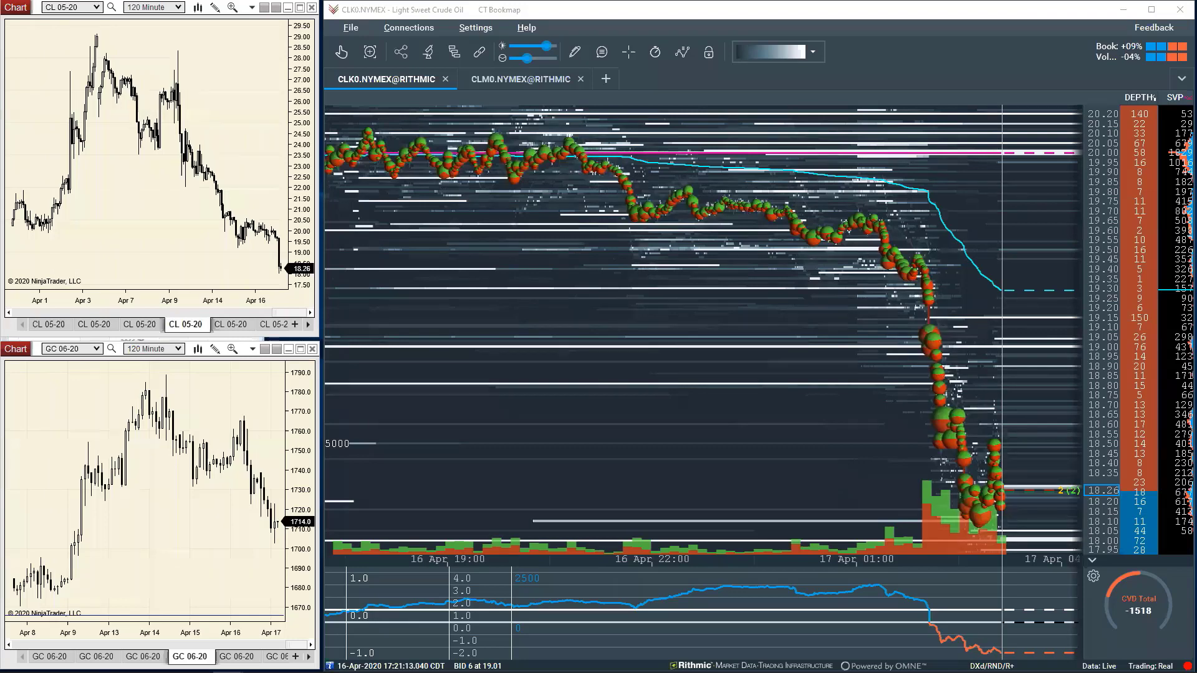
Bring the full-screen ES 06-20 120 Minute chart back in front of Bookmap with Alt+Tab.
{"action": "key", "text": "alt+Tab"}
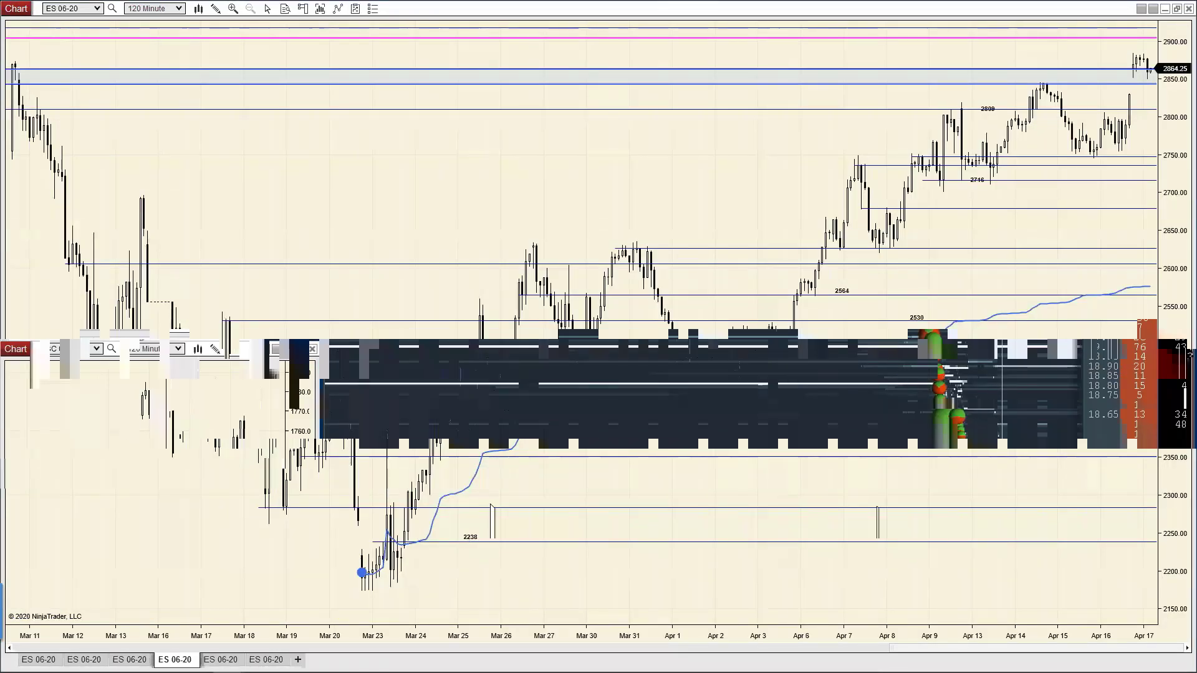
Move from the Daily to the Weekly ES 06-20 chart, with price near 2870 below 2888.
{"action": "left_click", "coordinate": [220, 660]}
{"action": "left_click", "coordinate": [265, 659]}
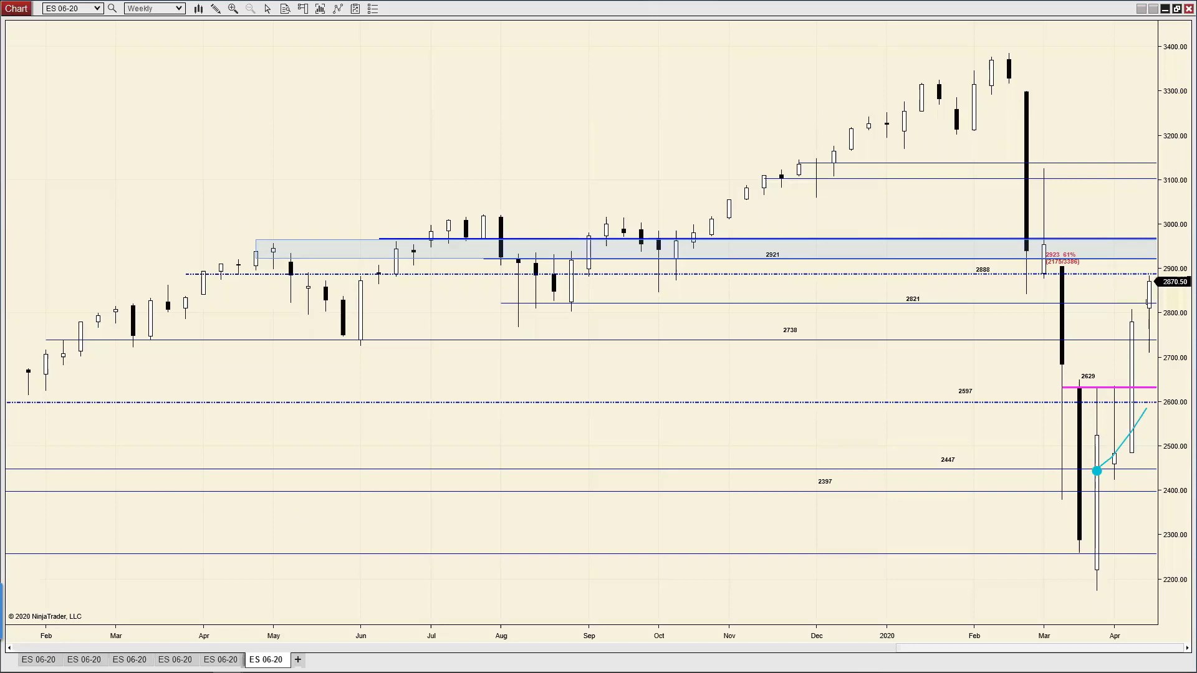
Show the 1 Minute ES 06-20 chart with its 9- and 27-period EMAs.
{"action": "left_click", "coordinate": [37, 660]}
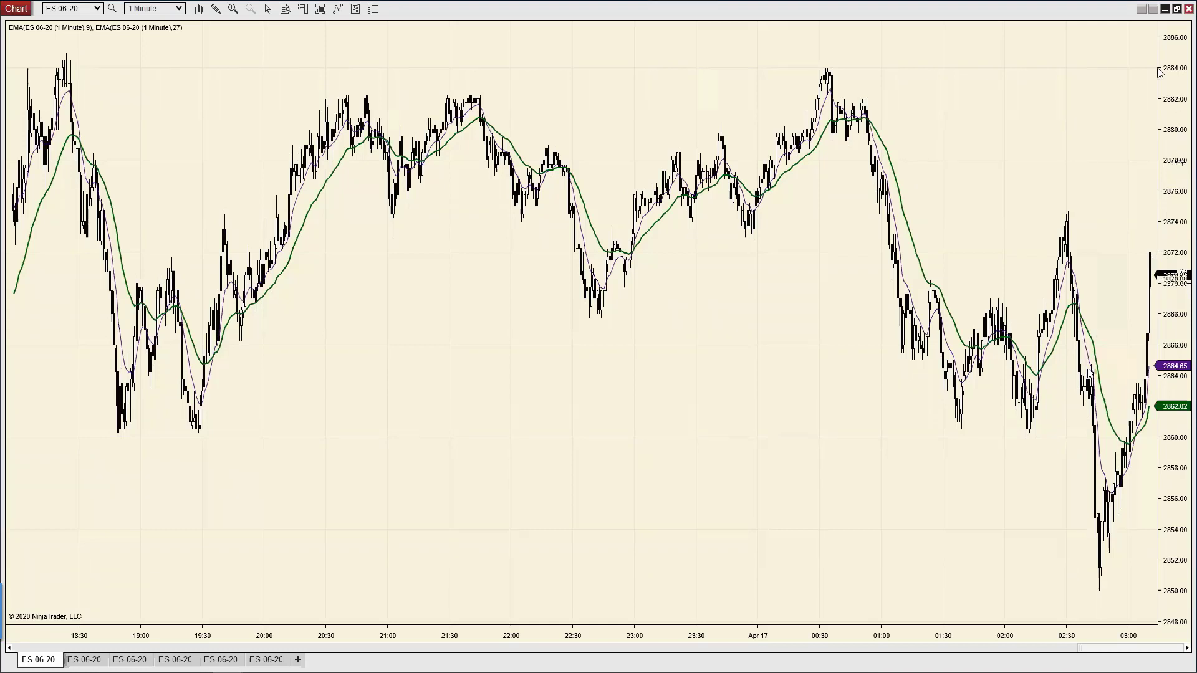
Restore the ES chart from full screen and bring up the Economic Monitor events list.
{"action": "left_click", "coordinate": [1176, 9]}
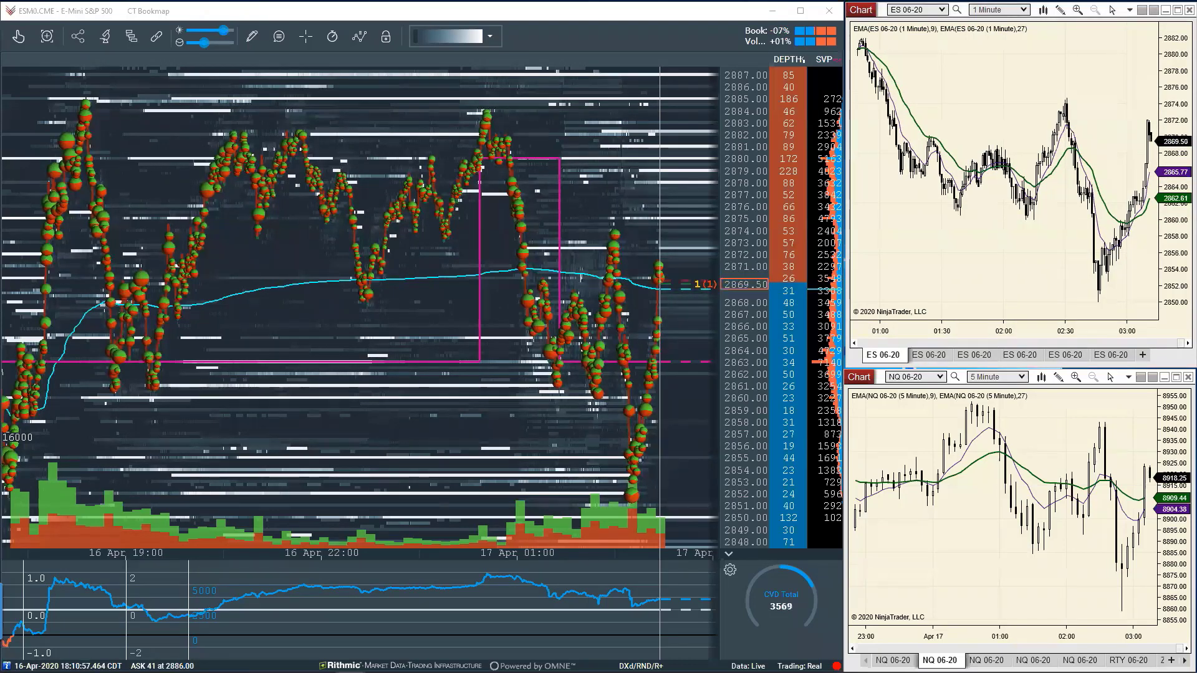
{"action": "key", "text": "alt+Tab"}
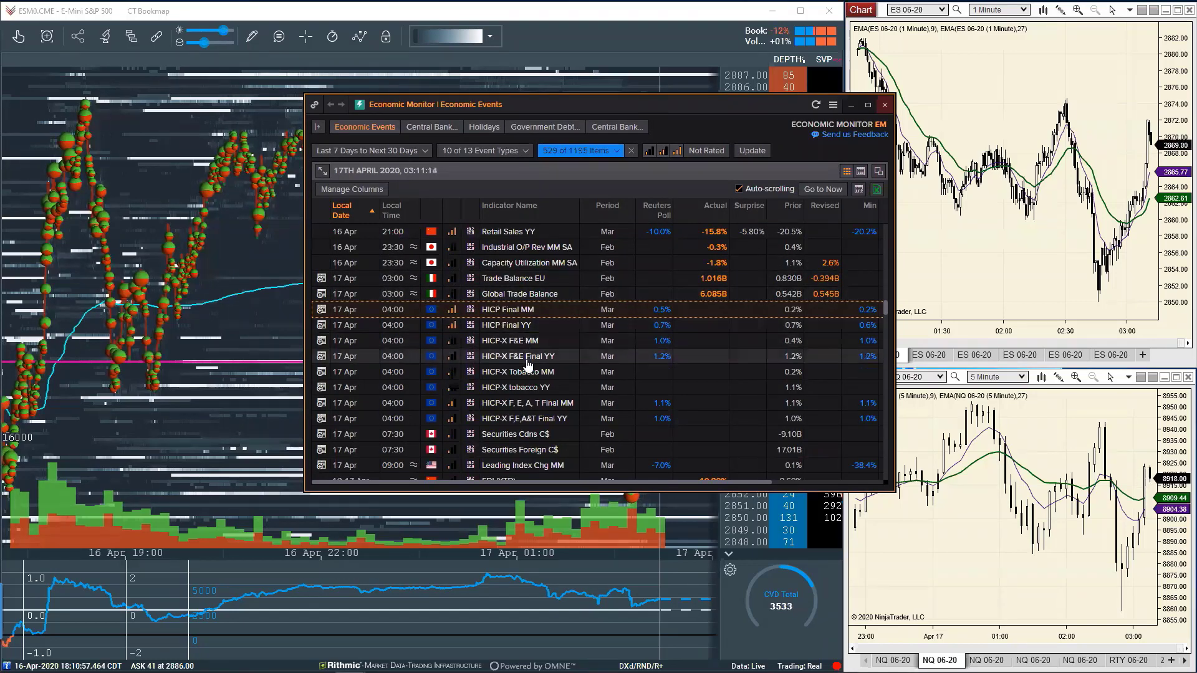
Scroll through the 16–17 Apr releases, then drag the Economic Monitor window off-screen.
{"action": "scroll", "coordinate": [535, 365], "scroll_direction": "down", "scroll_amount": 5}
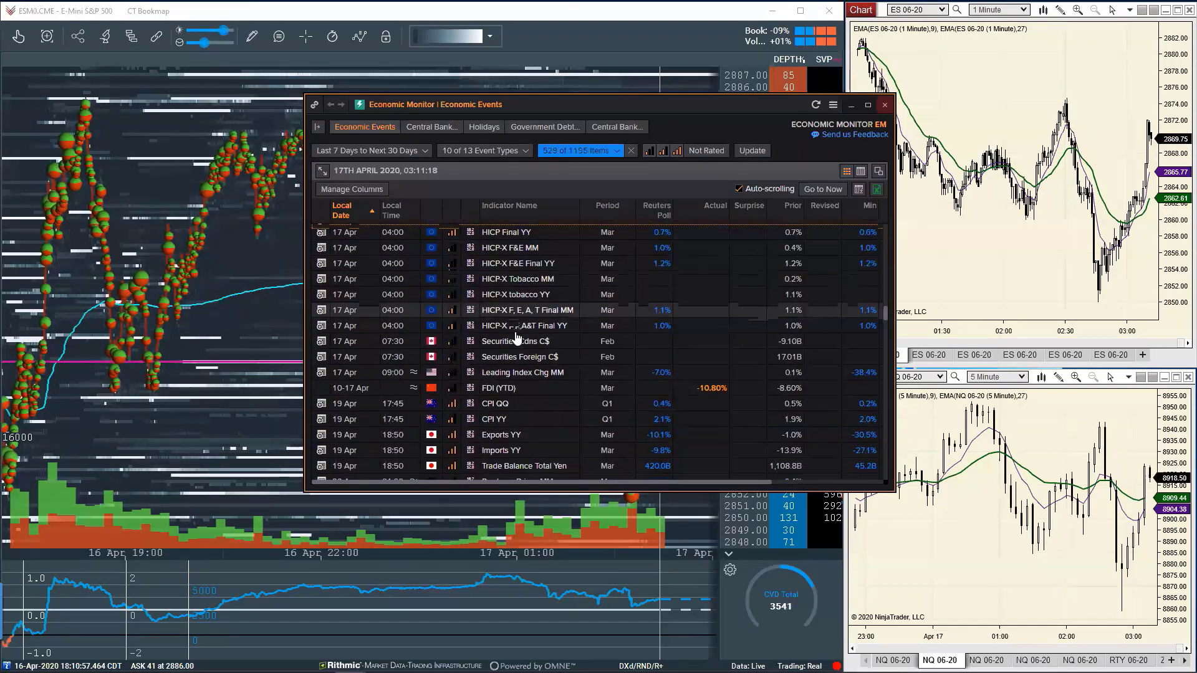
{"action": "scroll", "coordinate": [515, 337], "scroll_direction": "up", "scroll_amount": 7}
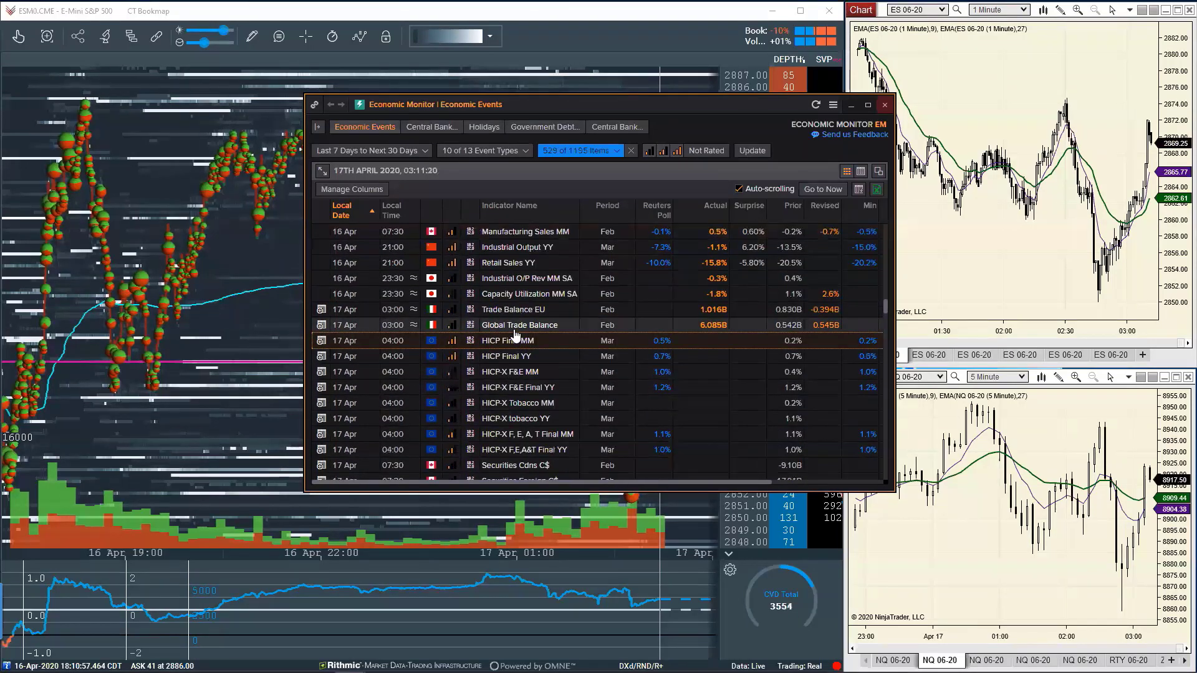
{"action": "scroll", "coordinate": [513, 331], "scroll_direction": "up", "scroll_amount": 4}
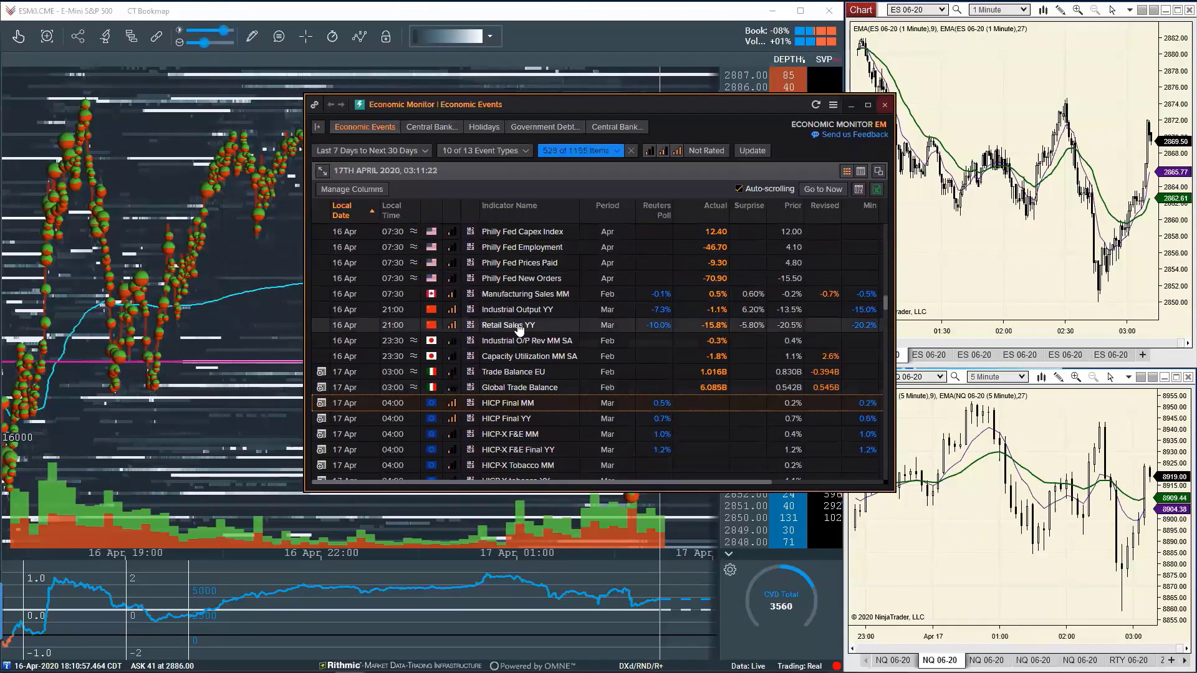
{"action": "scroll", "coordinate": [512, 328], "scroll_direction": "down", "scroll_amount": 9}
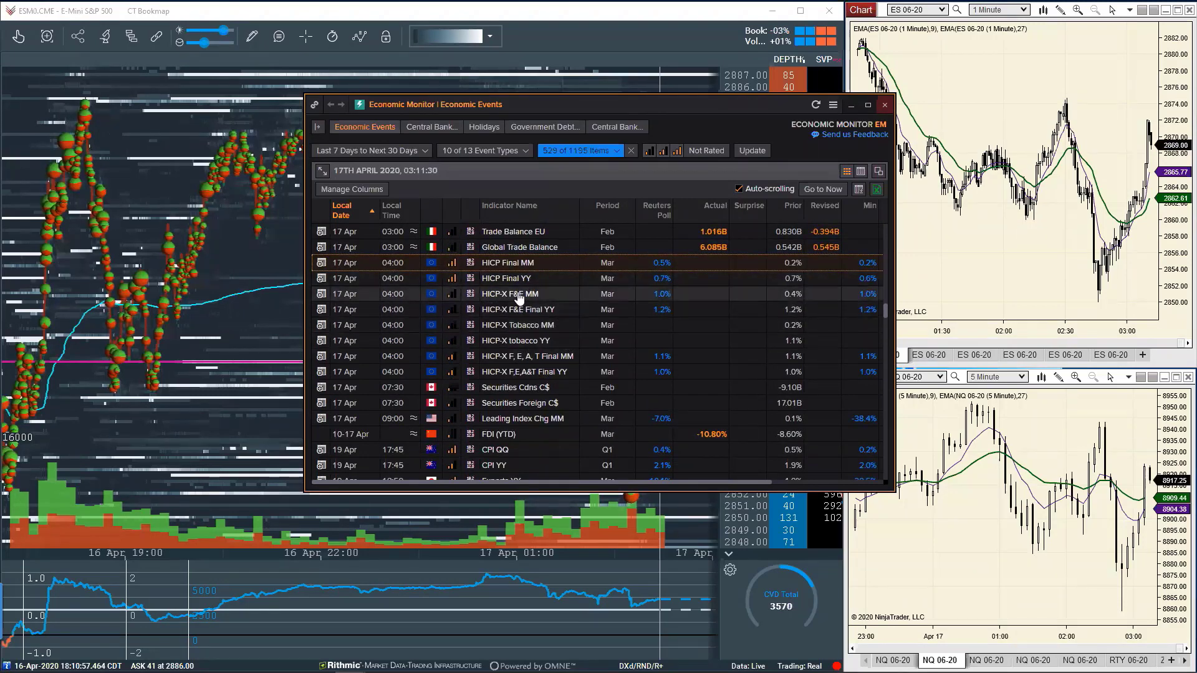
{"action": "scroll", "coordinate": [521, 305], "scroll_direction": "up", "scroll_amount": 3}
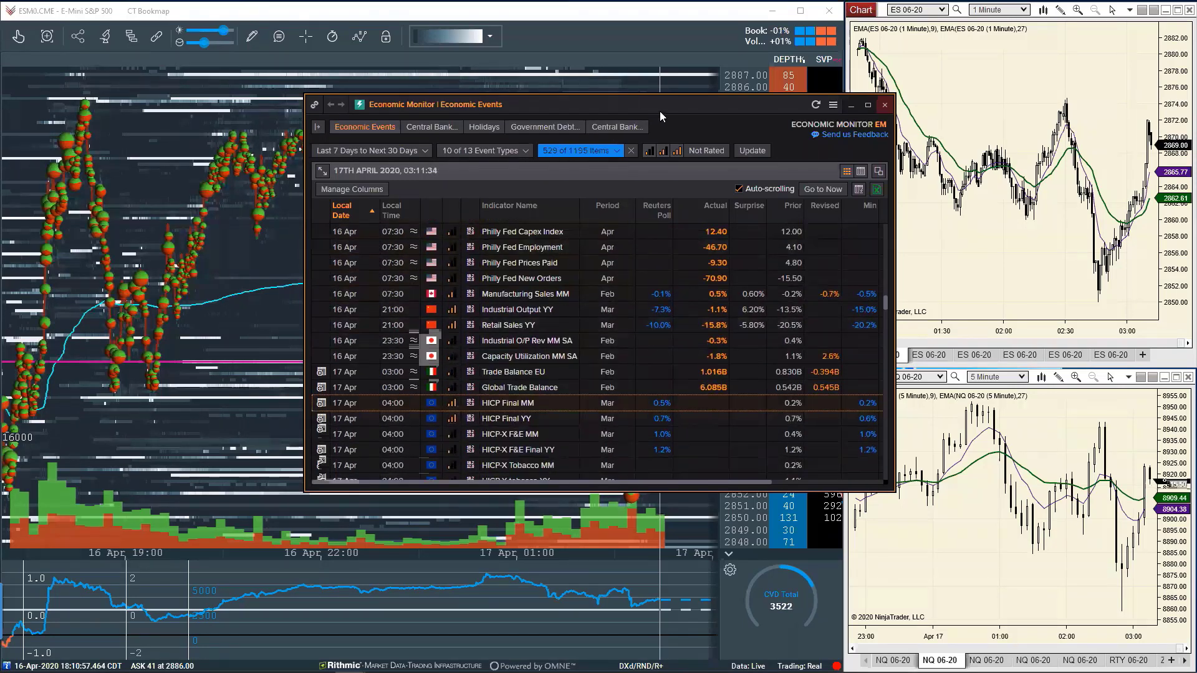
{"action": "left_click_drag", "start_coordinate": [659, 111], "coordinate": [0, 113]}
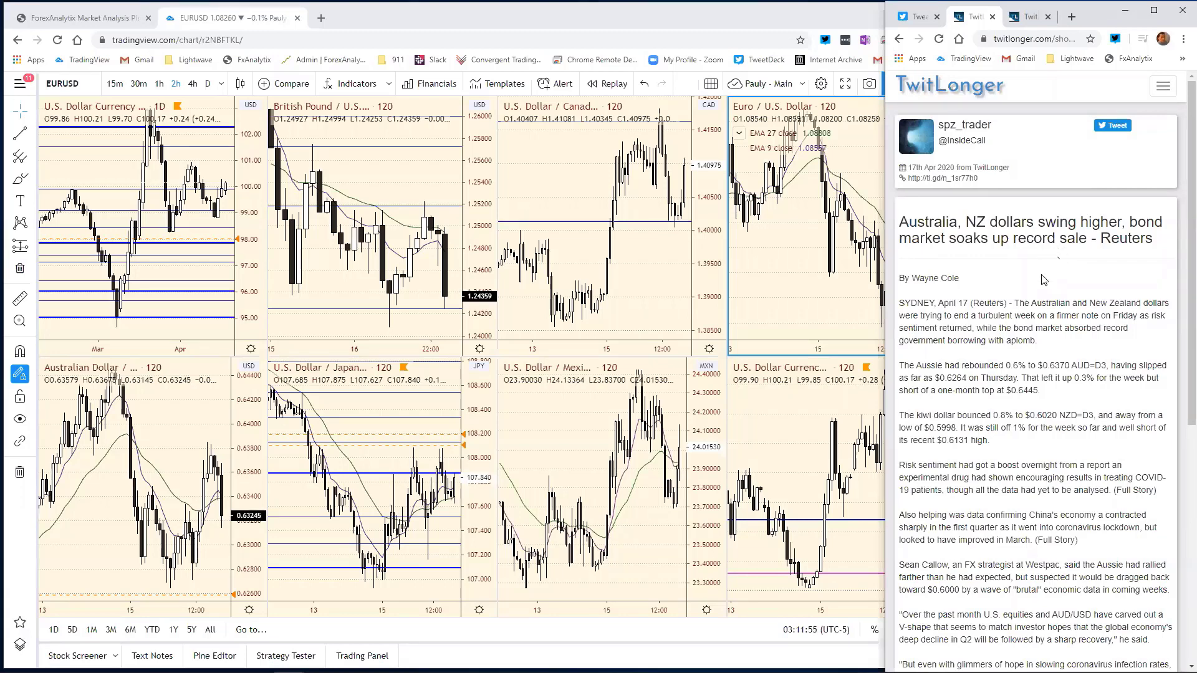
Scroll the Australian/NZ dollar article down to its passage on RBA bond buying and 0.88% yields.
{"action": "scroll", "coordinate": [1044, 280], "scroll_direction": "down", "scroll_amount": 2}
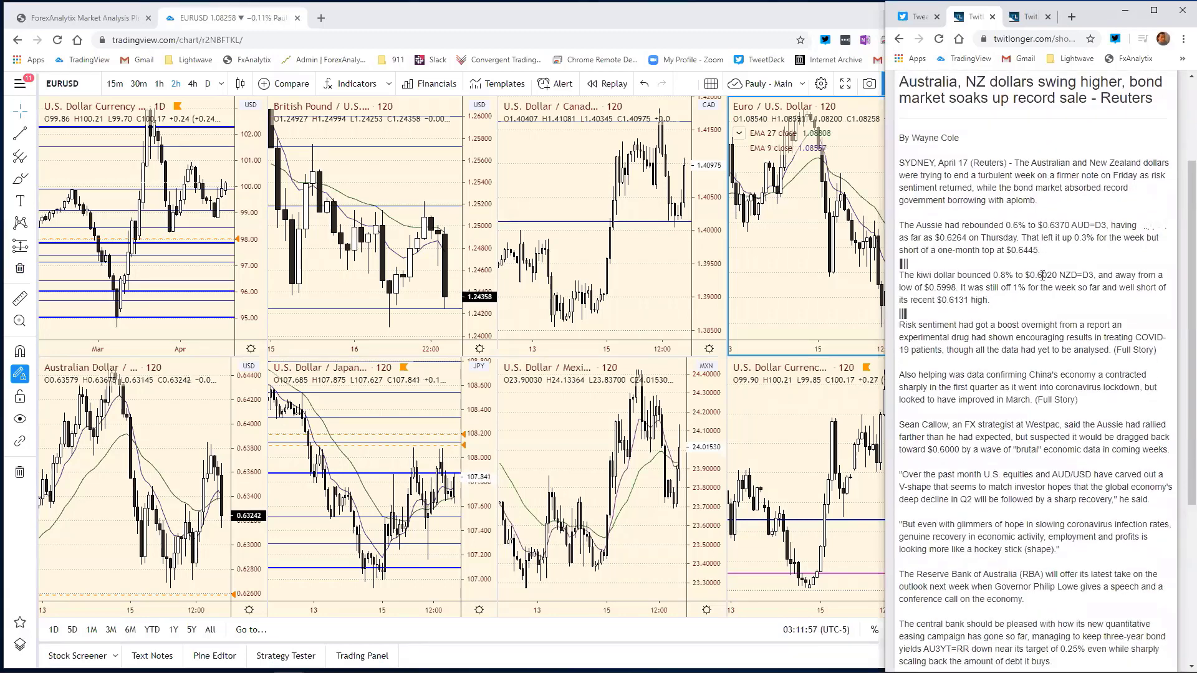
{"action": "scroll", "coordinate": [1043, 274], "scroll_direction": "down", "scroll_amount": 1}
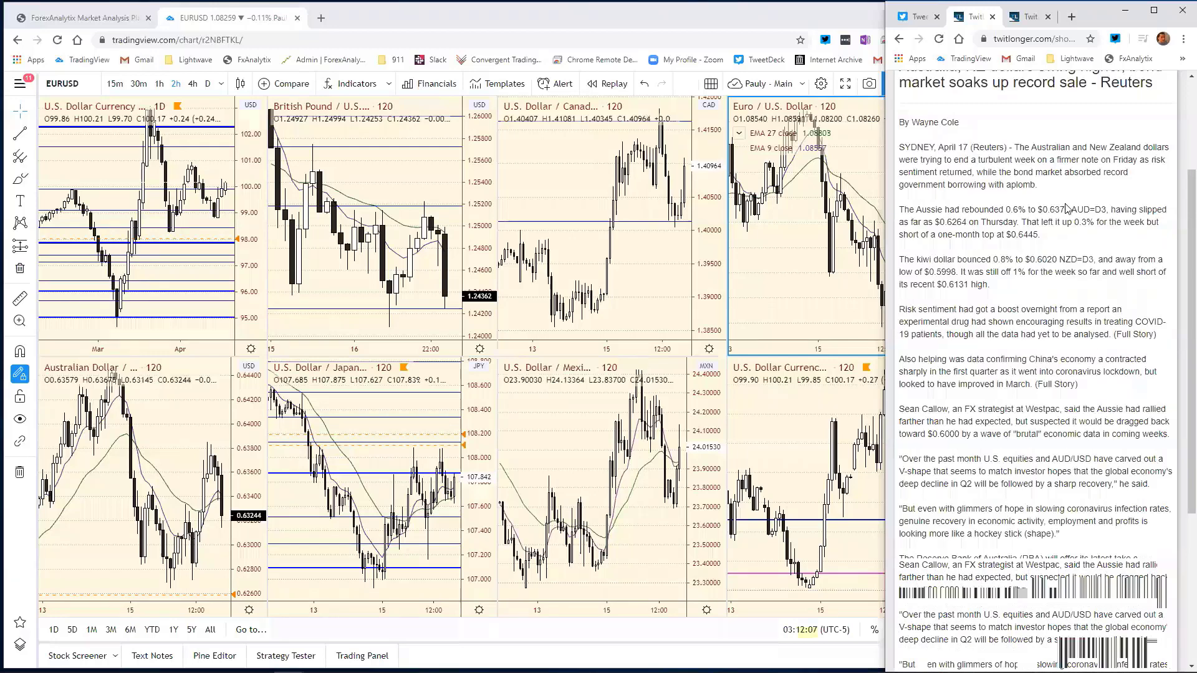
{"action": "scroll", "coordinate": [1067, 208], "scroll_direction": "down", "scroll_amount": 3}
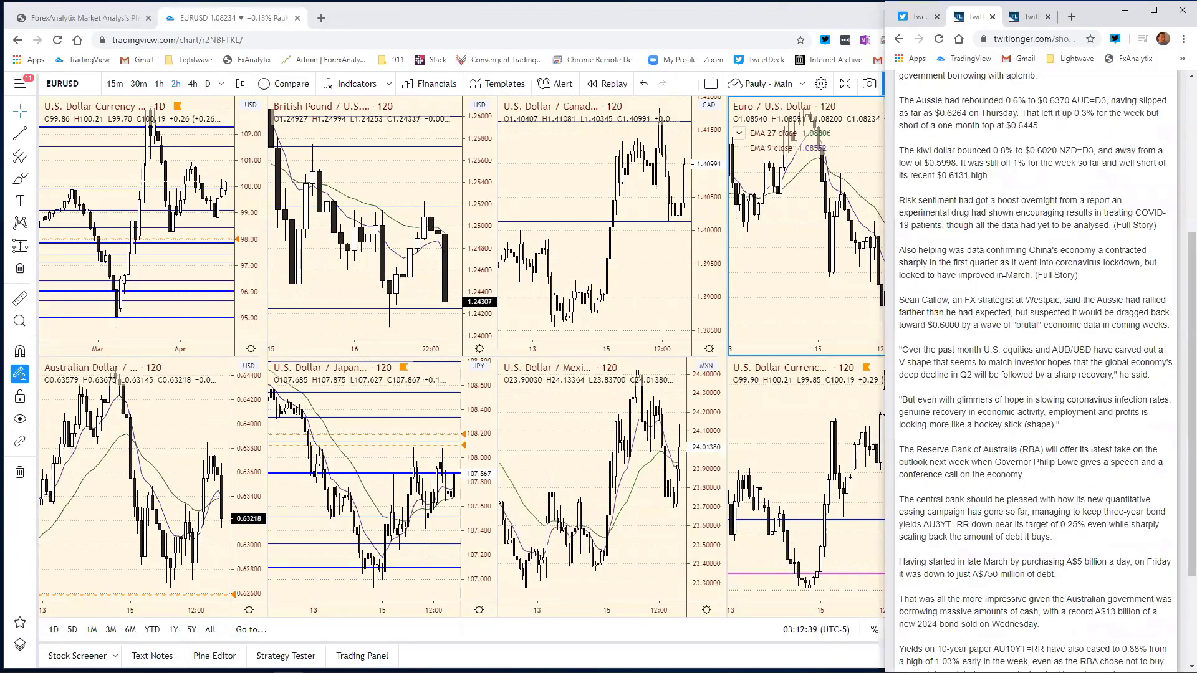
{"action": "scroll", "coordinate": [1007, 289], "scroll_direction": "down", "scroll_amount": 2}
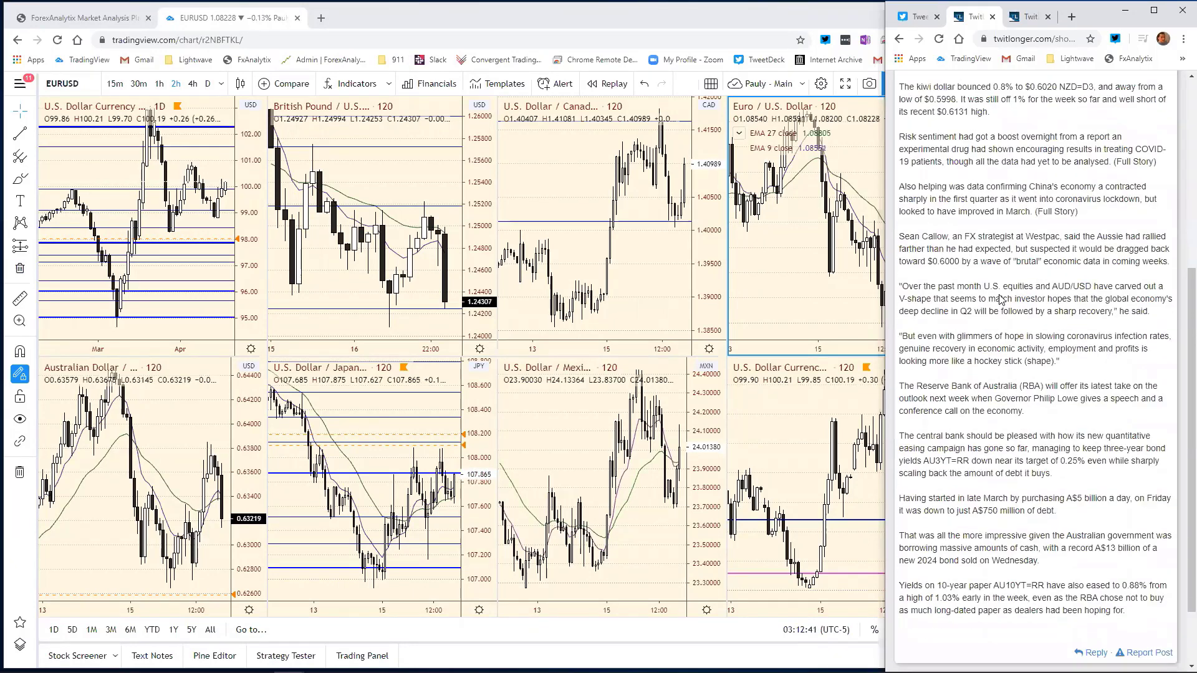
{"action": "scroll", "coordinate": [987, 281], "scroll_direction": "down", "scroll_amount": 2}
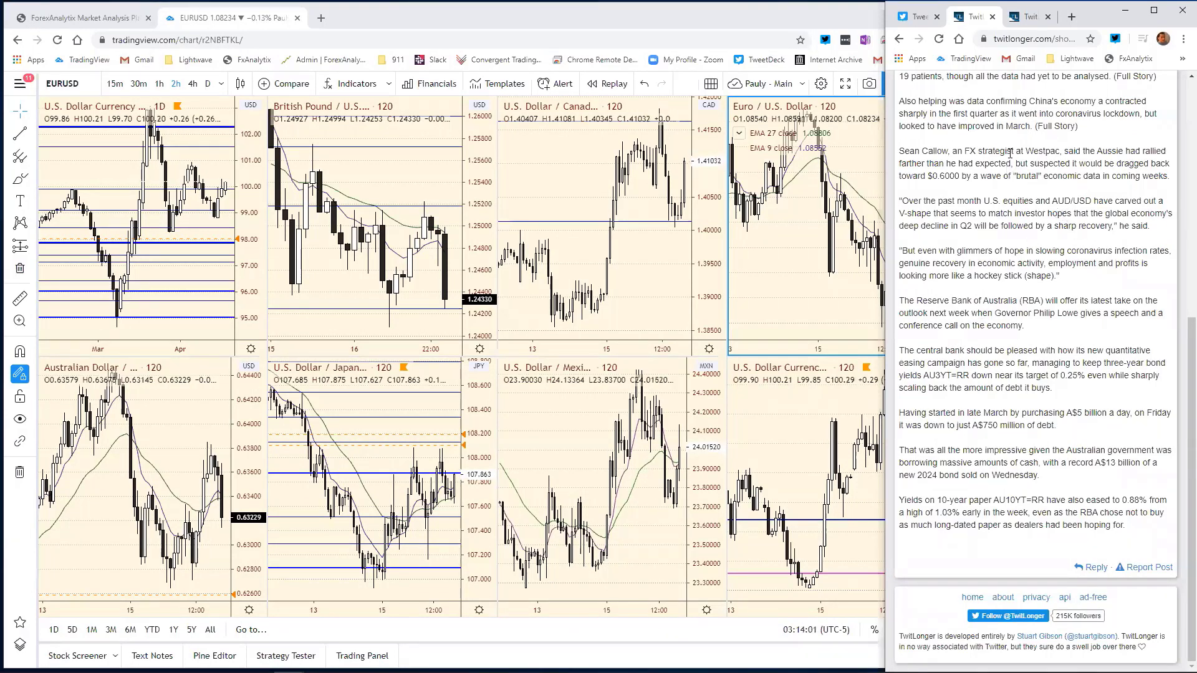
Close the Australia/NZ dollar article and scroll the Dollar steadies article to its closing passages.
{"action": "left_click", "coordinate": [992, 19]}
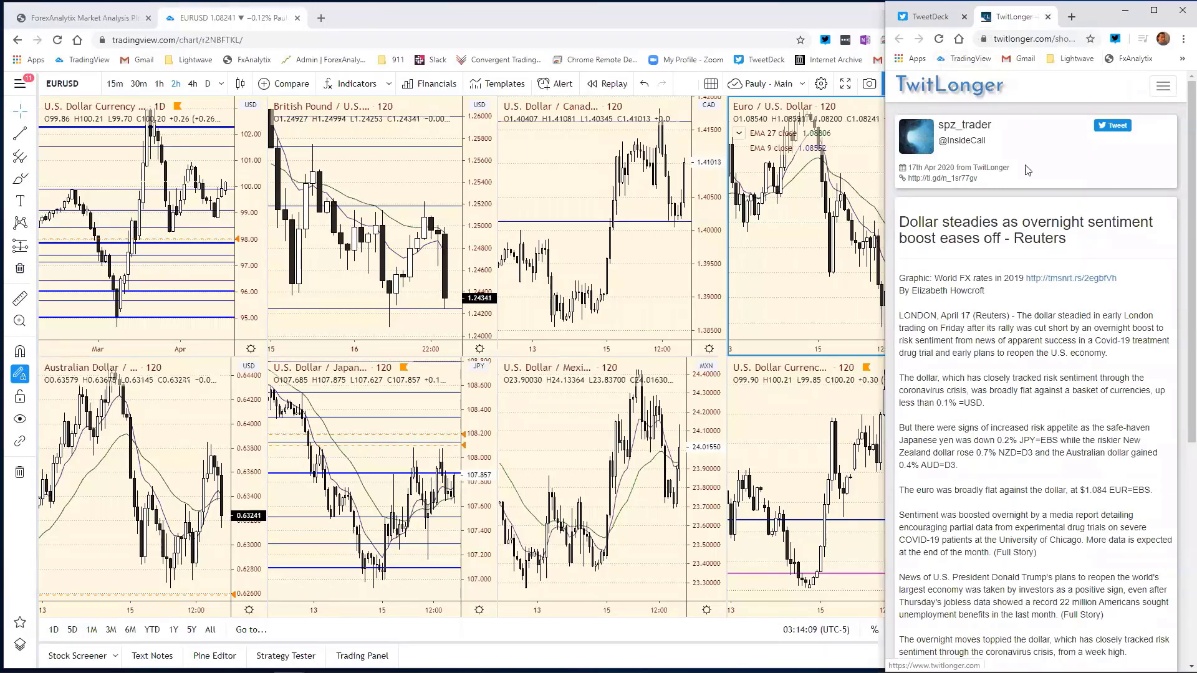
{"action": "scroll", "coordinate": [1046, 263], "scroll_direction": "down", "scroll_amount": 1}
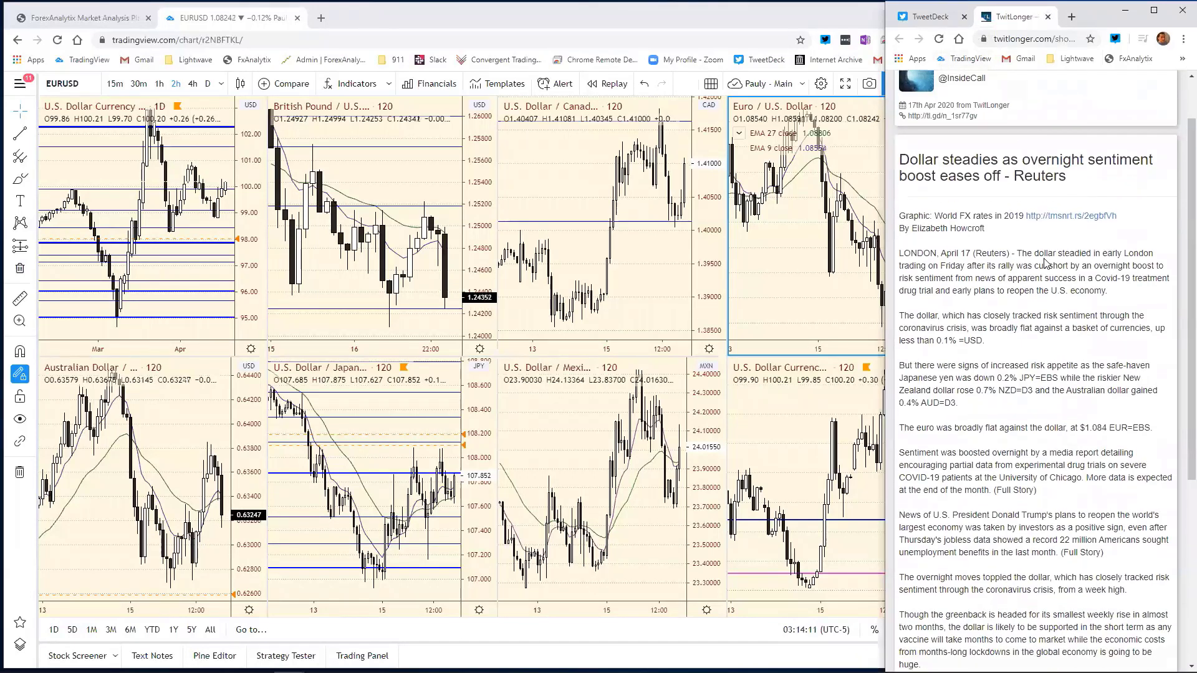
{"action": "scroll", "coordinate": [1045, 263], "scroll_direction": "down", "scroll_amount": 2}
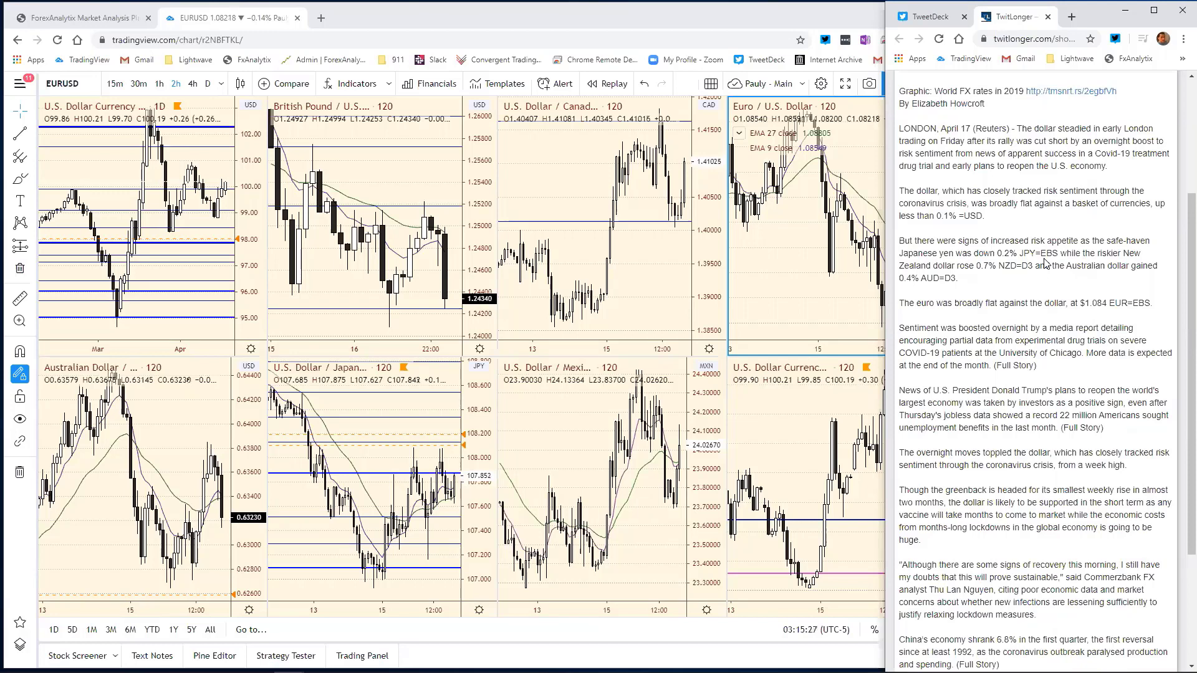
{"action": "scroll", "coordinate": [994, 312], "scroll_direction": "down", "scroll_amount": 3}
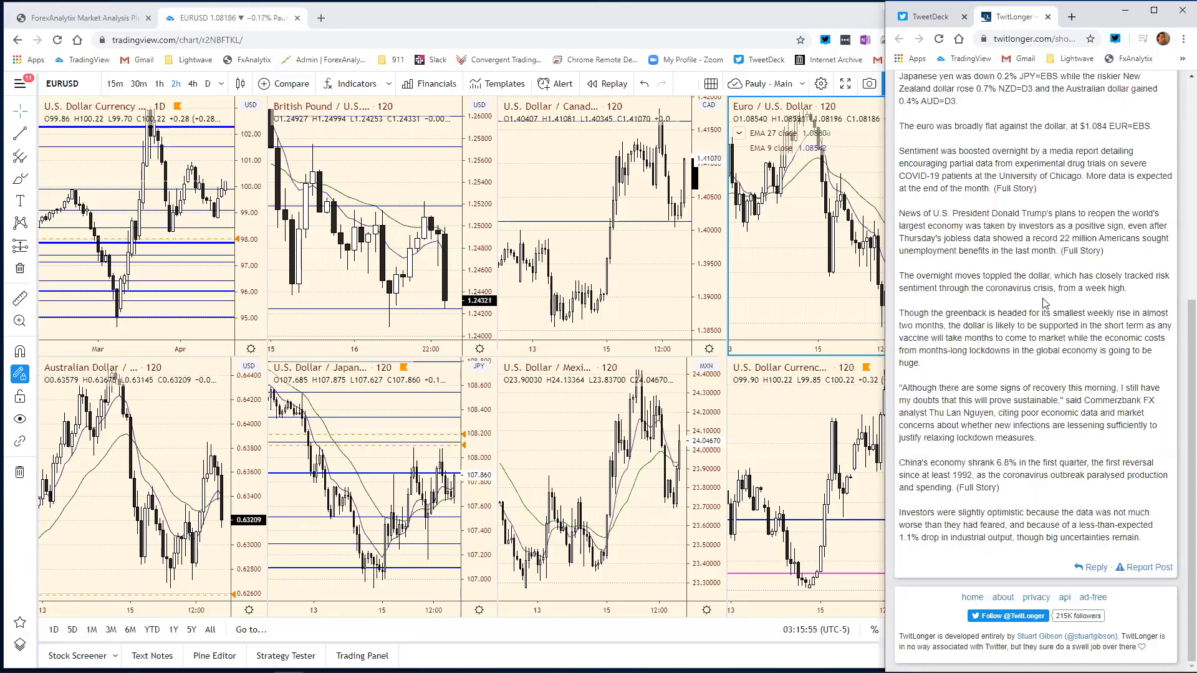
Close the ForexAnalytix page, maximize the DXY chart and switch it to EURUSD.
{"action": "left_click", "coordinate": [803, 22]}
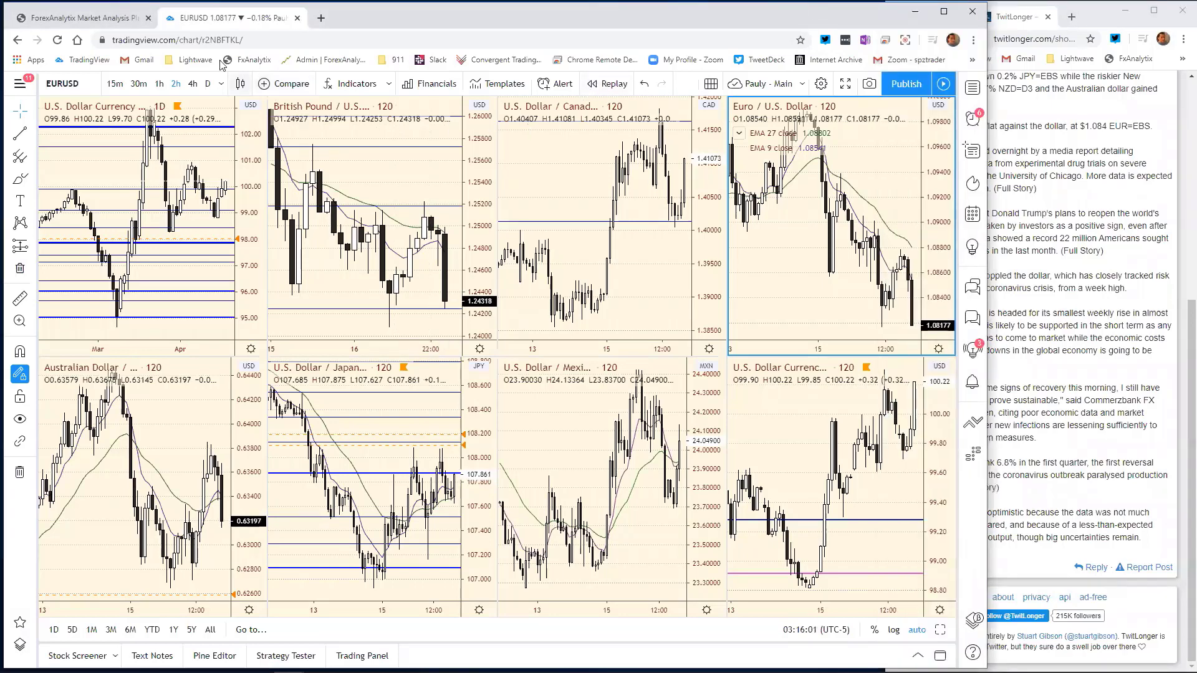
{"action": "left_click", "coordinate": [148, 18]}
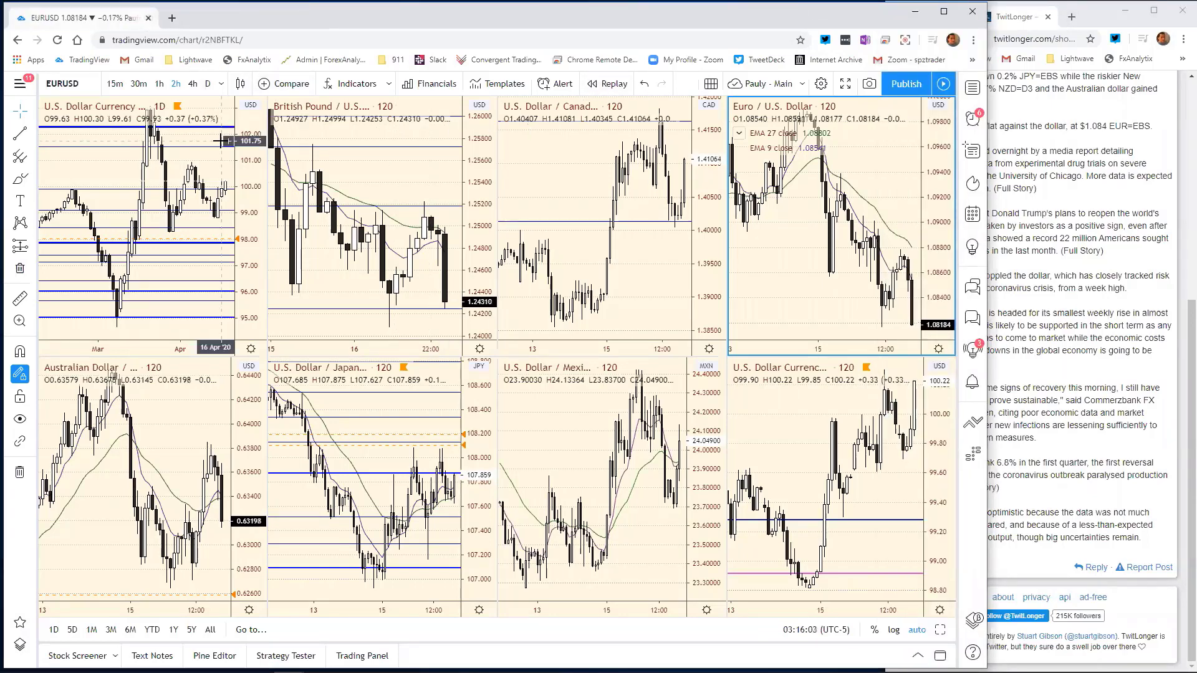
{"action": "left_click", "coordinate": [242, 147]}
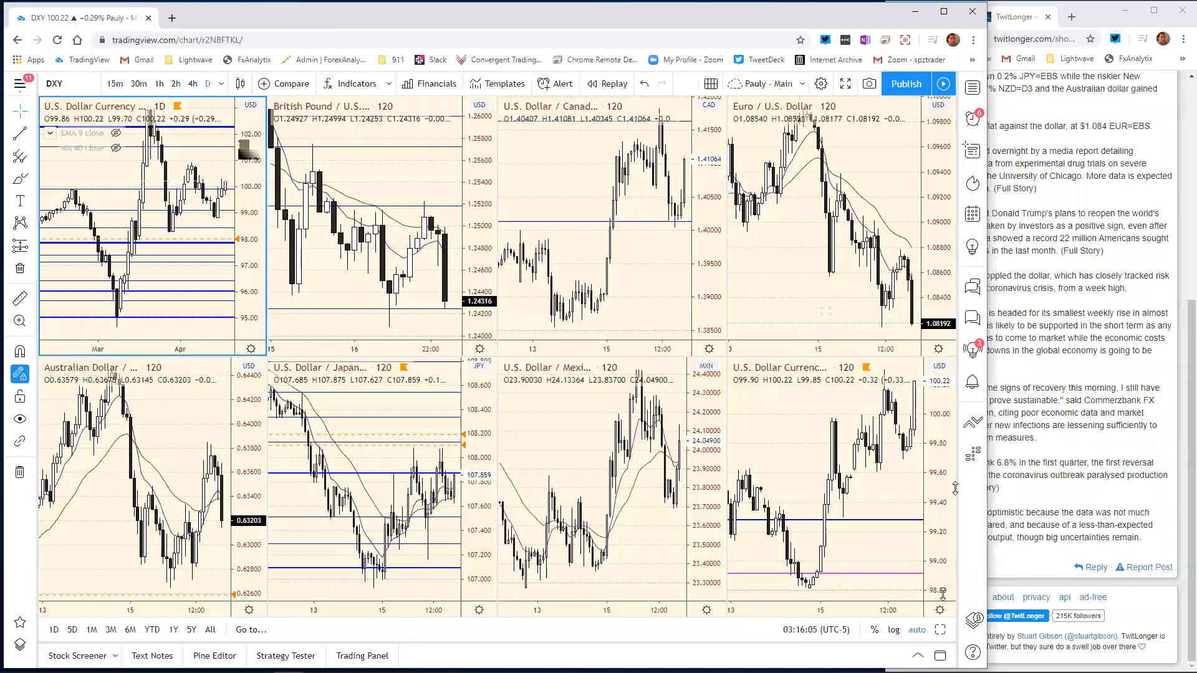
{"action": "left_click", "coordinate": [941, 630]}
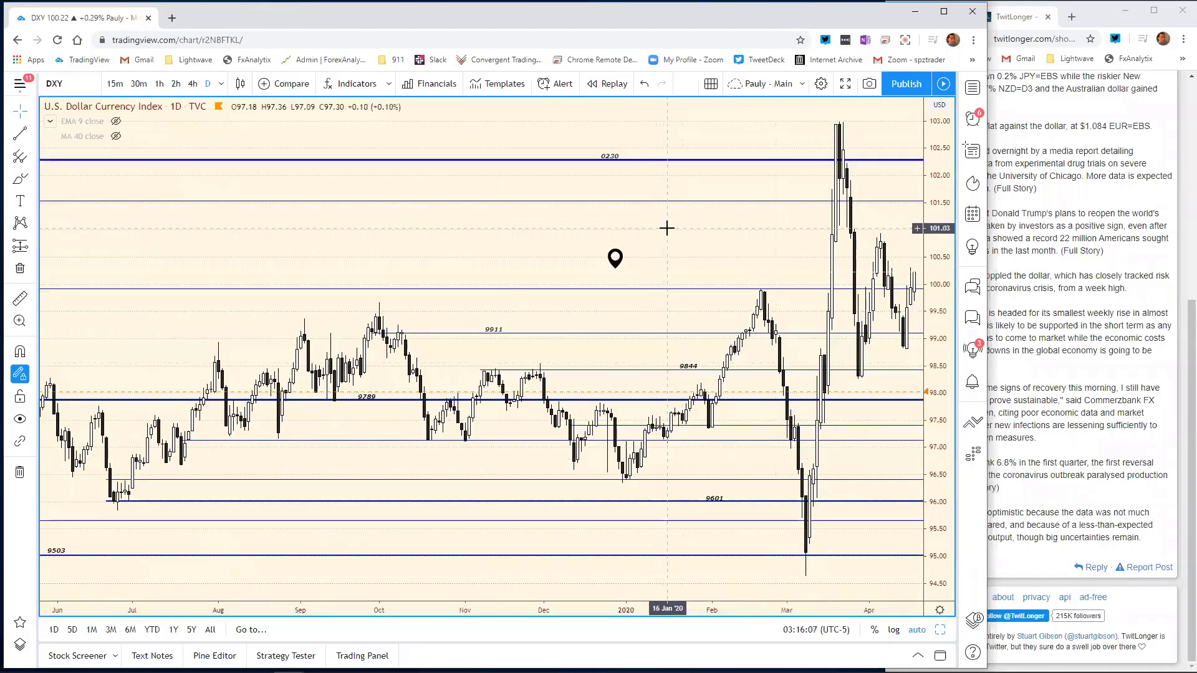
{"action": "type", "text": "EURUSD"}
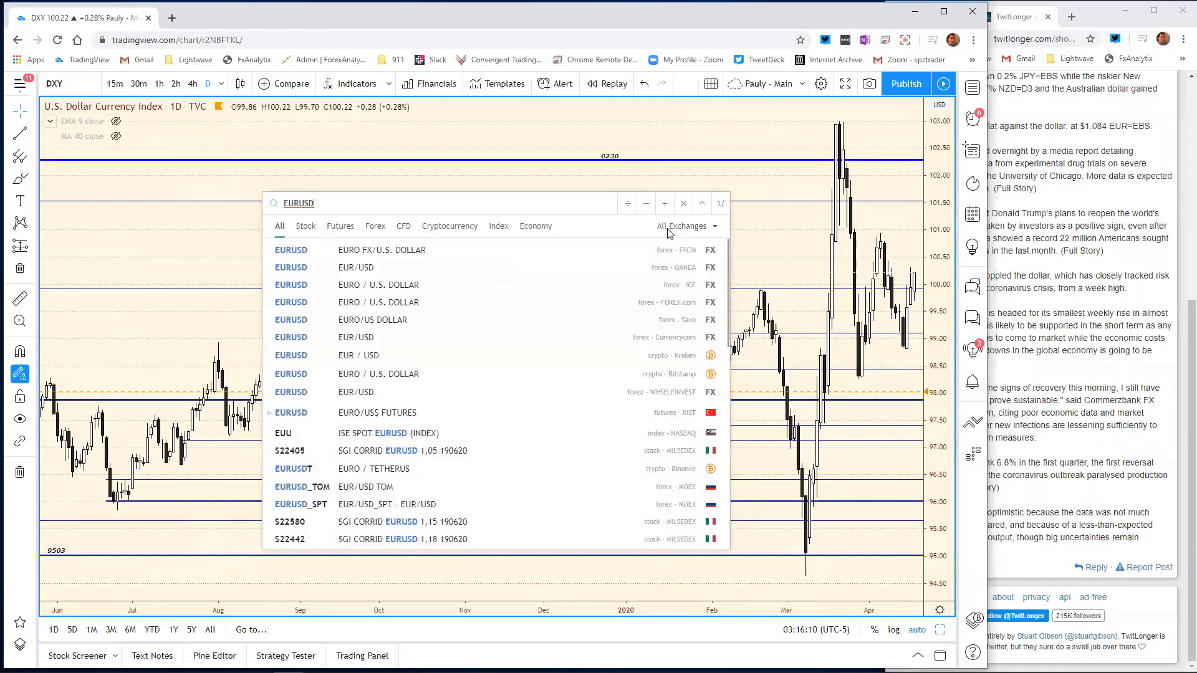
{"action": "key", "text": "Return"}
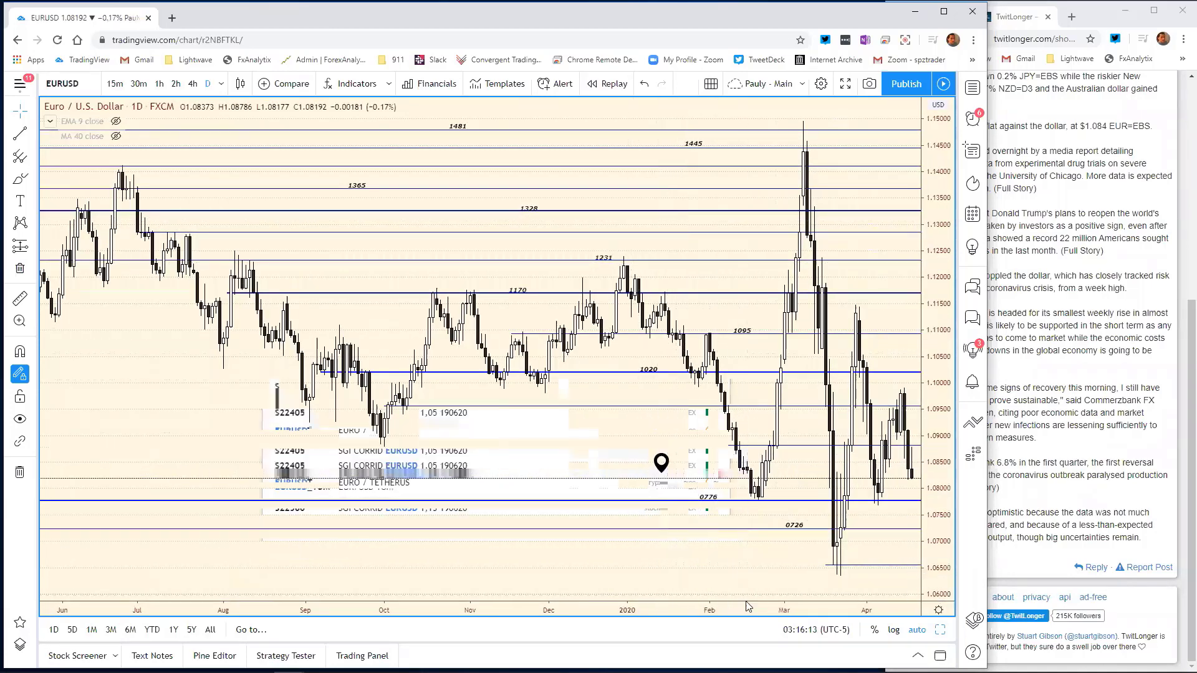
Zoom in and open the Asian Session note showing support 0806 and resistance 0894.
{"action": "scroll", "coordinate": [639, 592], "scroll_direction": "up", "scroll_amount": 2}
{"action": "scroll", "coordinate": [640, 592], "scroll_direction": "up", "scroll_amount": 1}
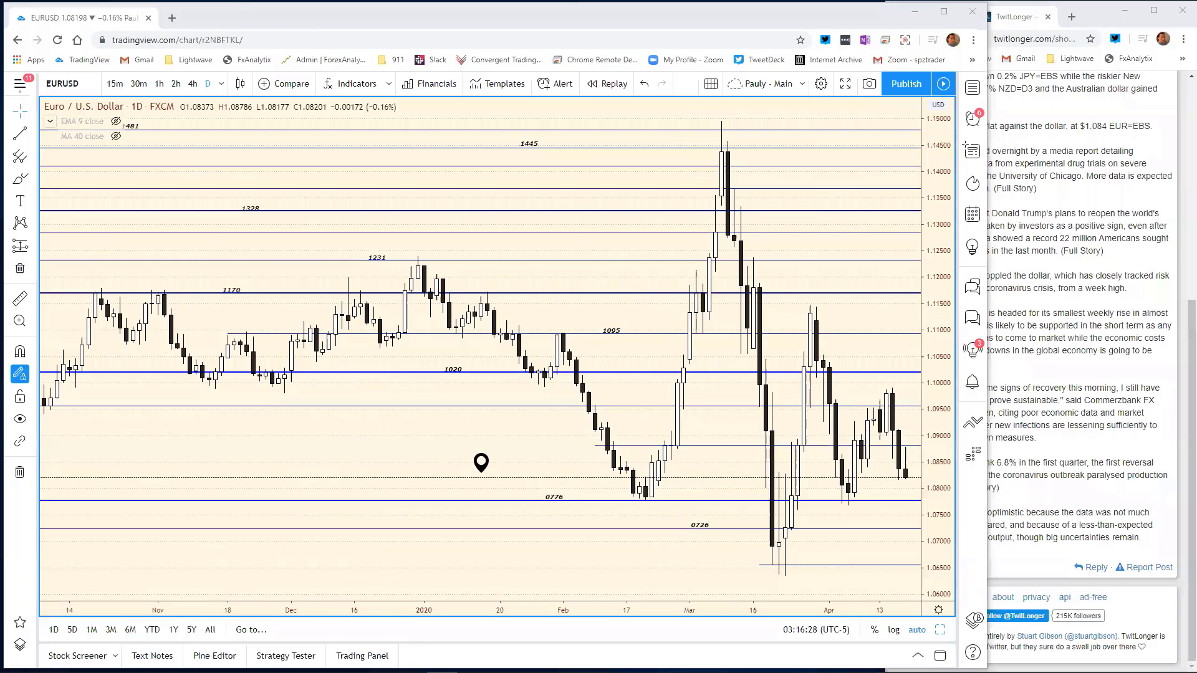
{"action": "left_click", "coordinate": [482, 462]}
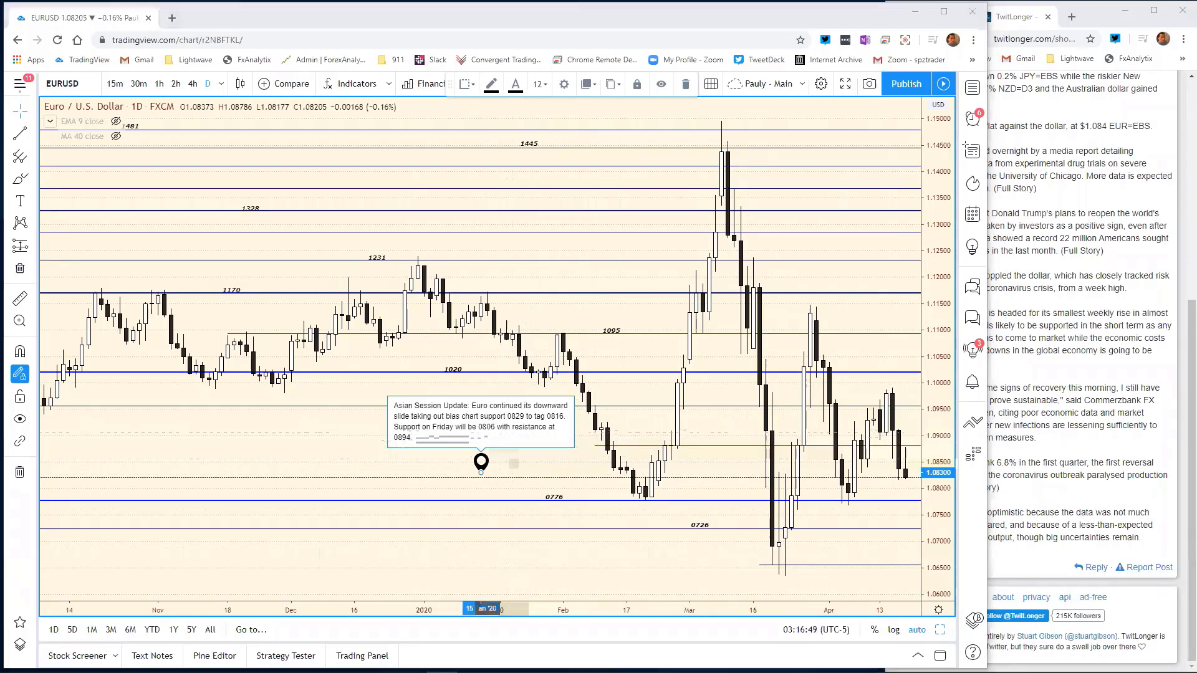
Update cell E9 to 0806 and F9 to 894, then bring TradingView's EURUSD chart forward.
{"action": "left_click", "coordinate": [521, 315]}
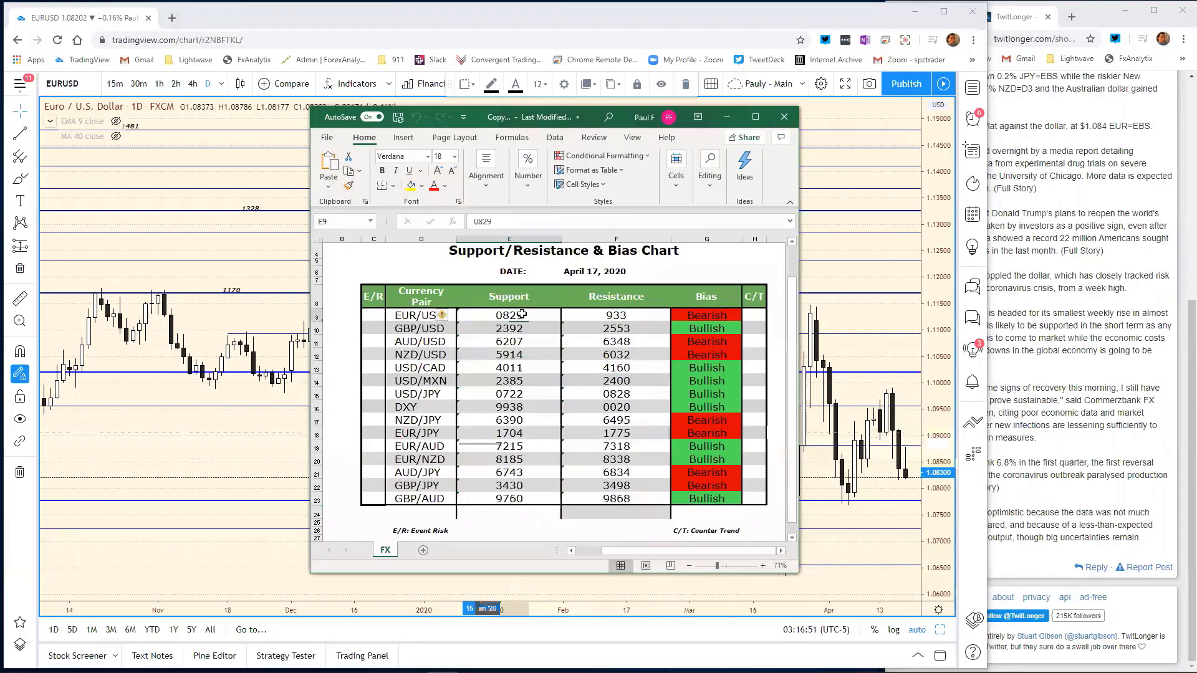
{"action": "left_click", "coordinate": [493, 221]}
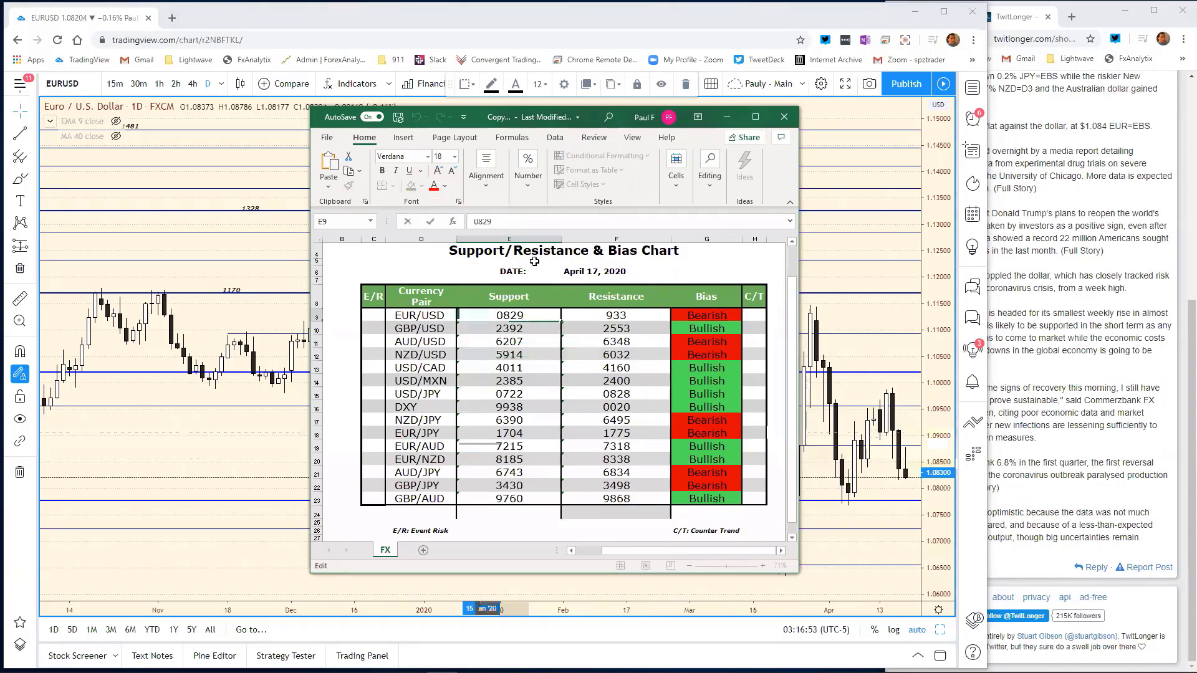
{"action": "key", "text": "BackSpace"}
{"action": "key", "text": "BackSpace"}
{"action": "type", "text": "06"}
{"action": "left_click", "coordinate": [620, 320]}
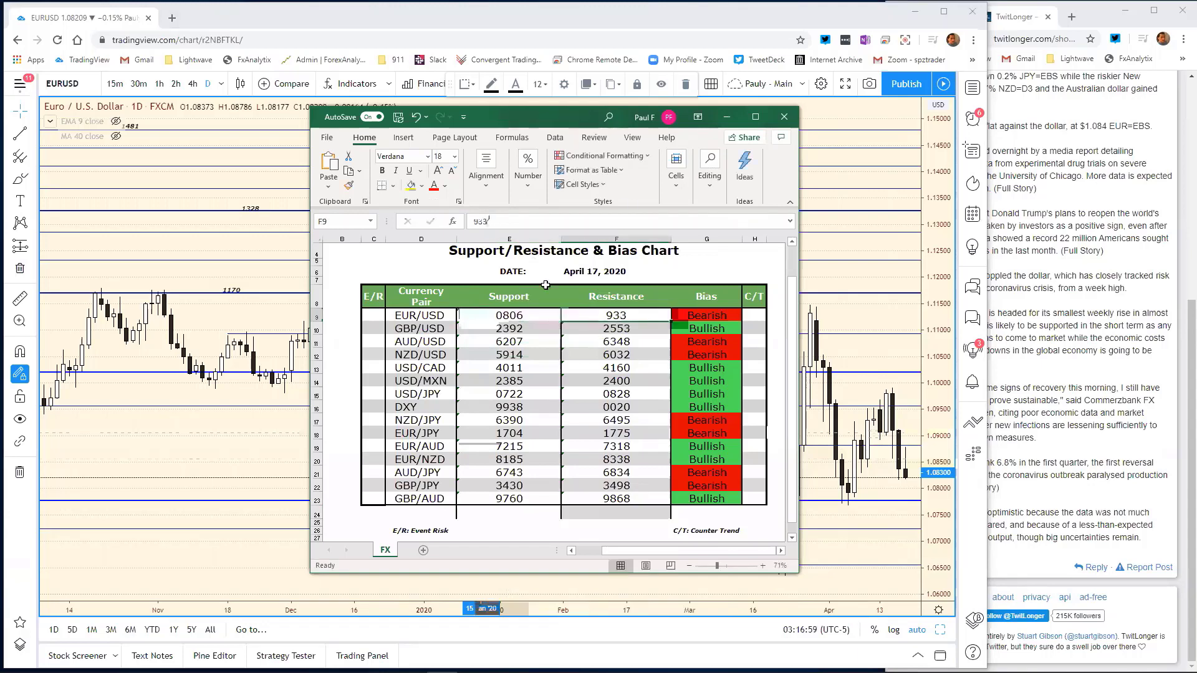
{"action": "left_click", "coordinate": [500, 222]}
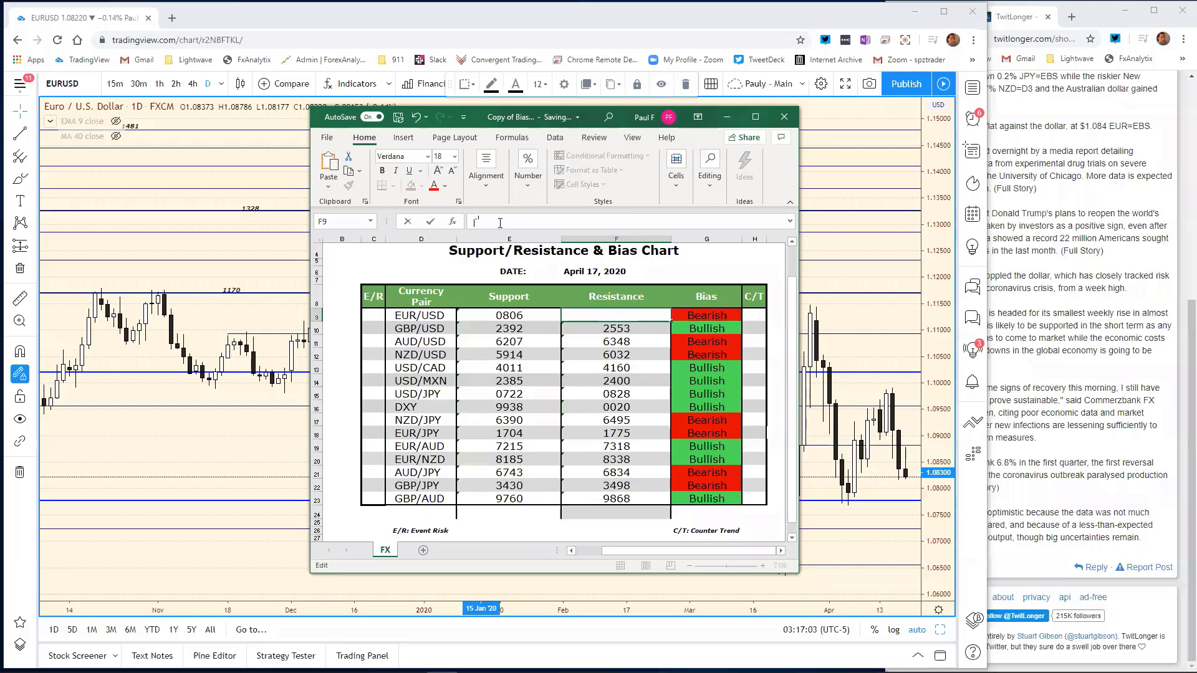
{"action": "type", "text": "0894"}
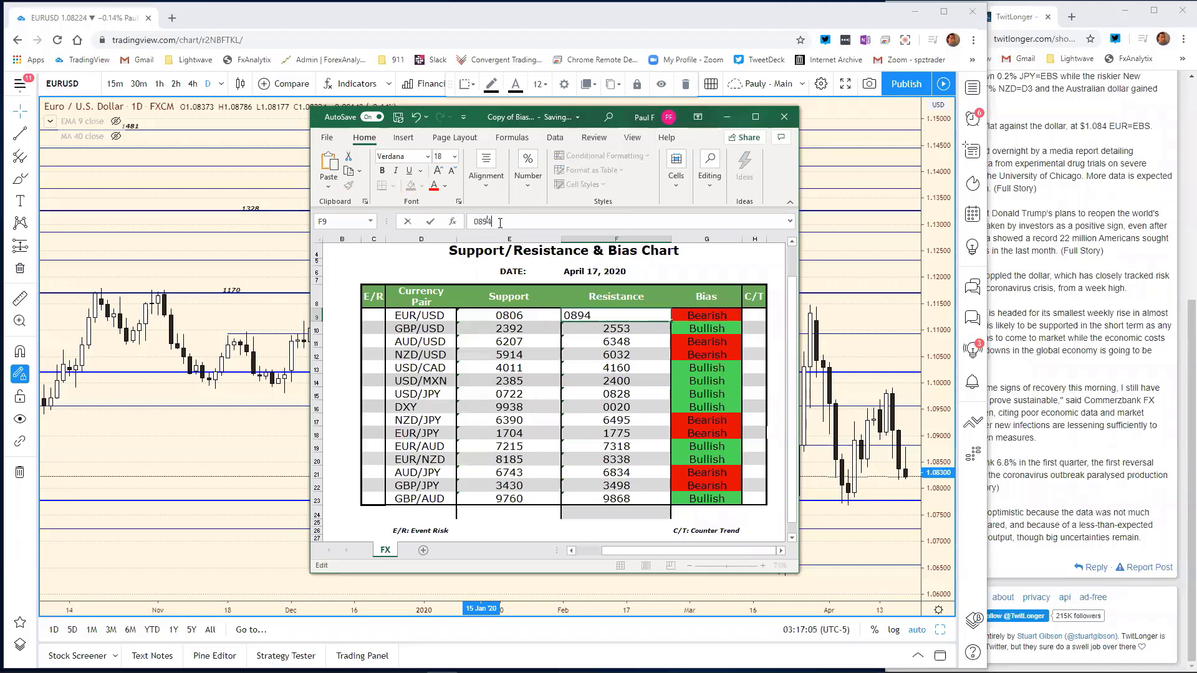
{"action": "key", "text": "Return"}
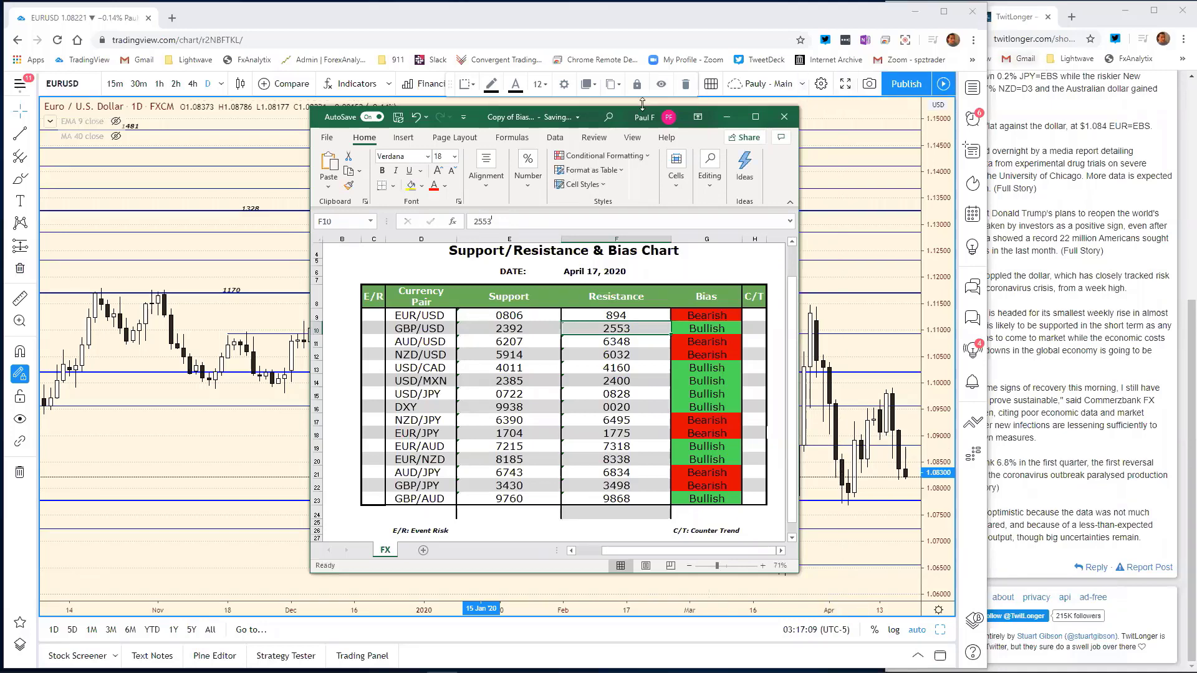
{"action": "left_click_drag", "start_coordinate": [614, 123], "coordinate": [617, 125]}
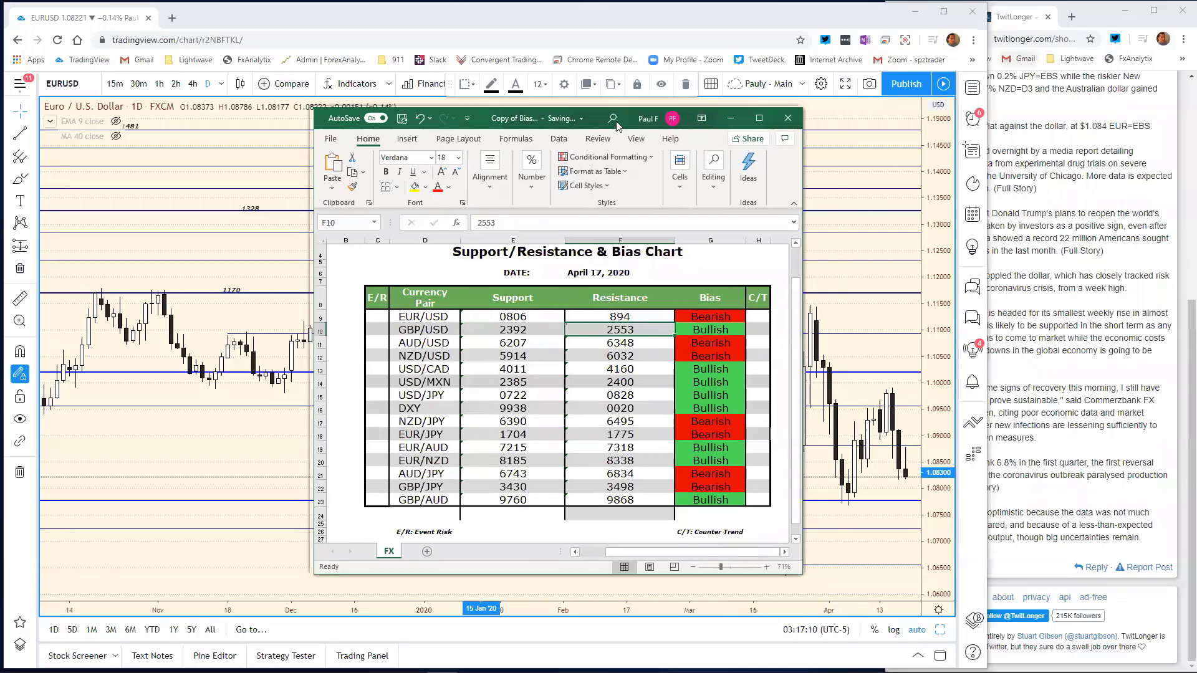
{"action": "left_click", "coordinate": [481, 463]}
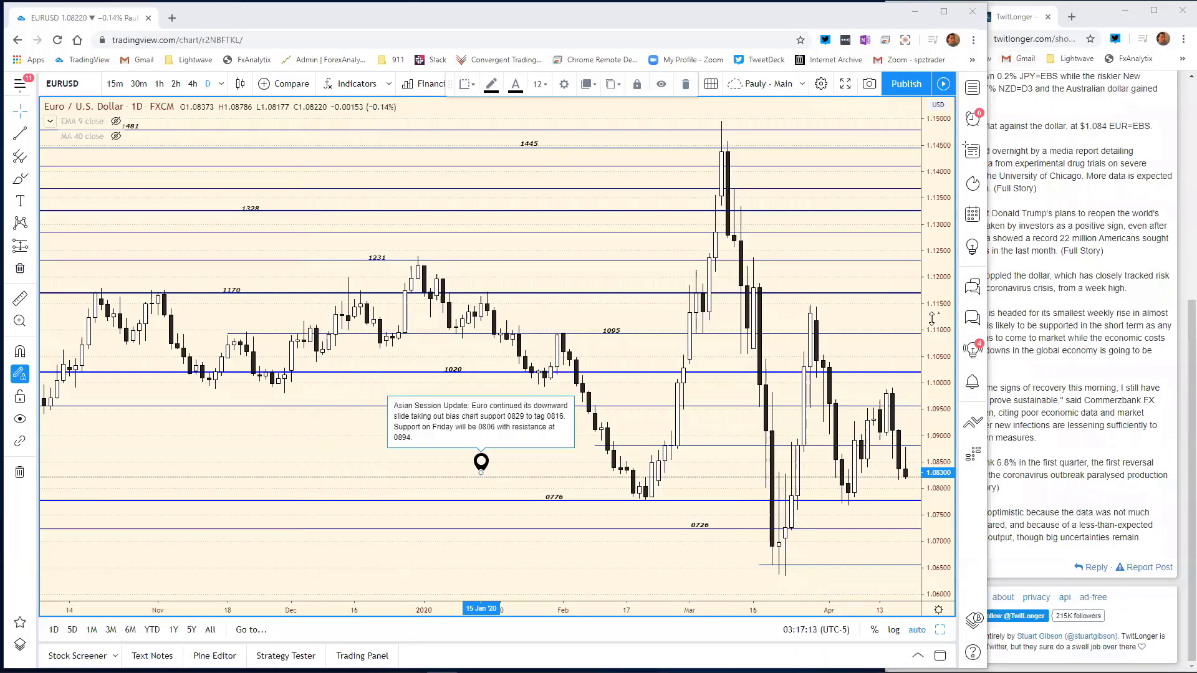
Dismiss the EURUSD note, load GBPUSD and open its note with support 2351, resistance 2551.
{"action": "left_click", "coordinate": [665, 266]}
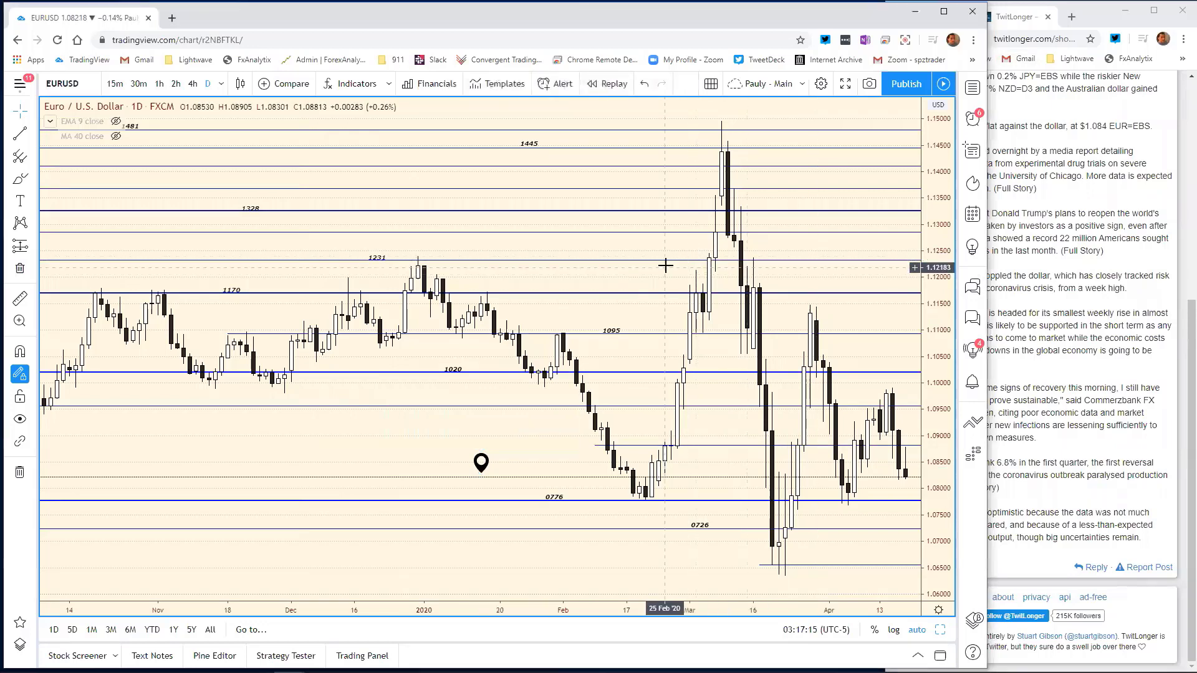
{"action": "type", "text": "GBPUSD"}
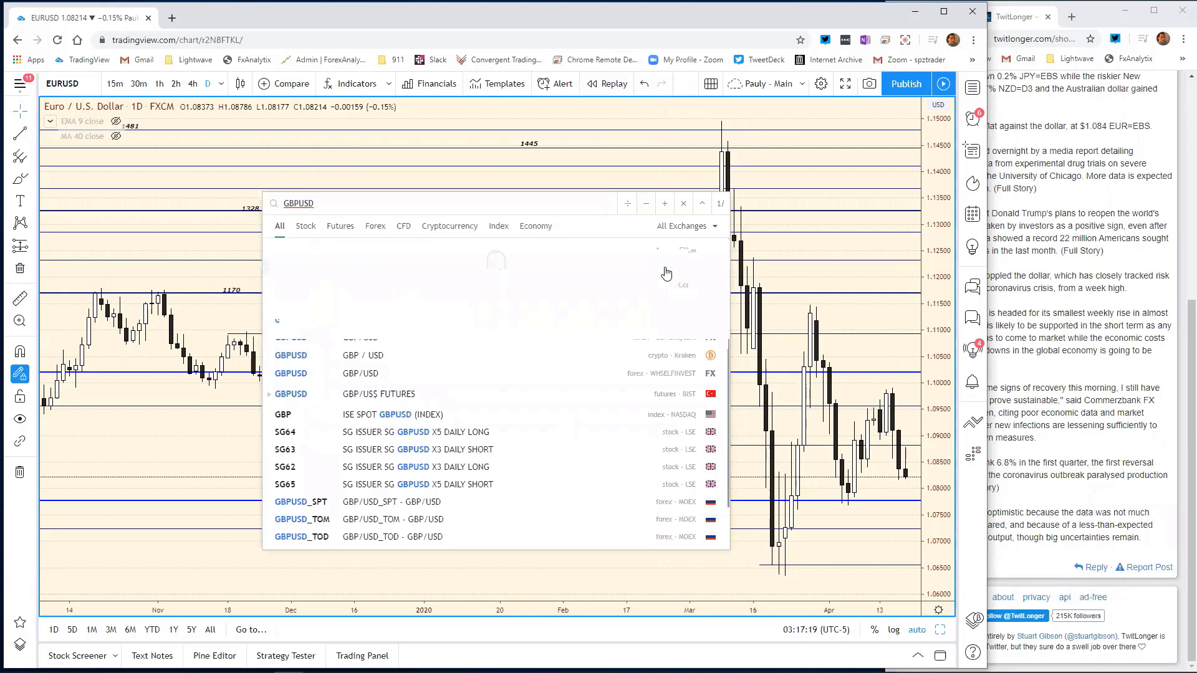
{"action": "key", "text": "Return"}
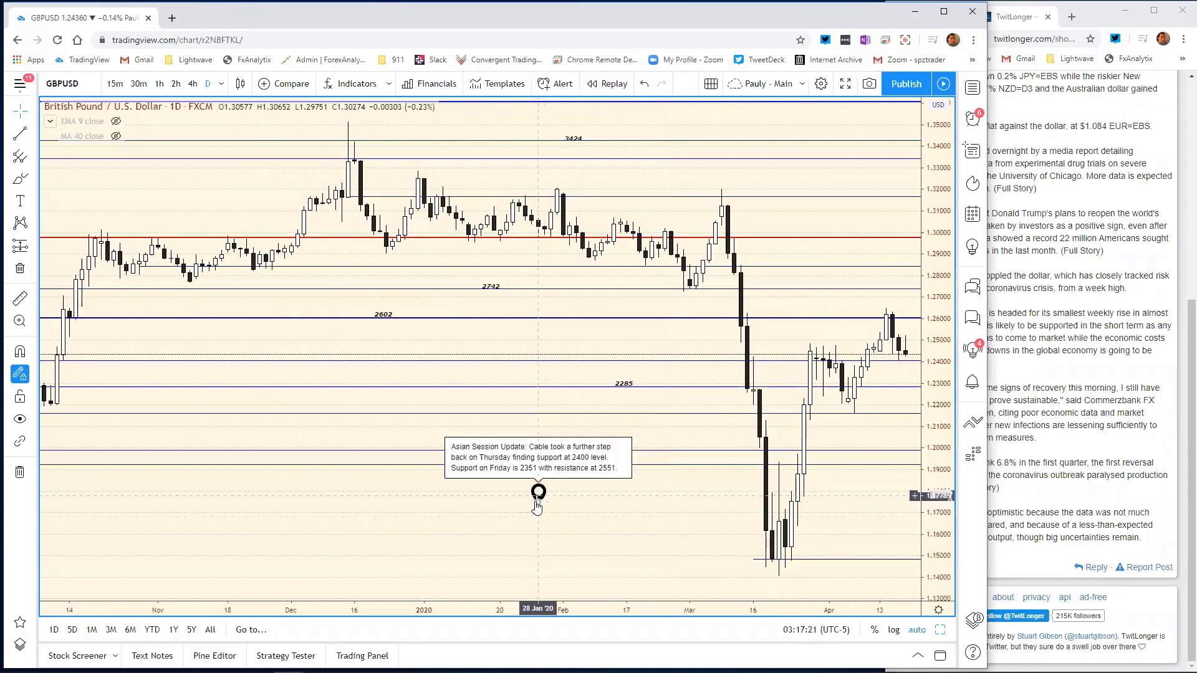
{"action": "left_click", "coordinate": [538, 502]}
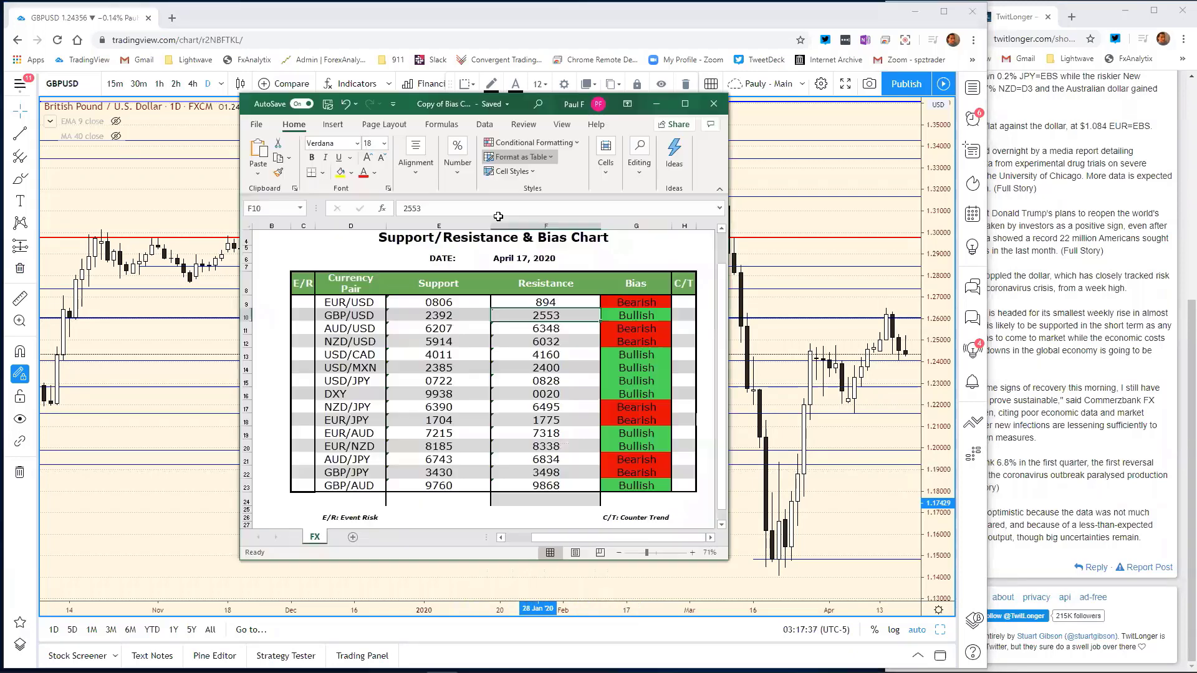
Change GBP/USD support in cell E10 to 2351.
{"action": "left_click", "coordinate": [442, 316]}
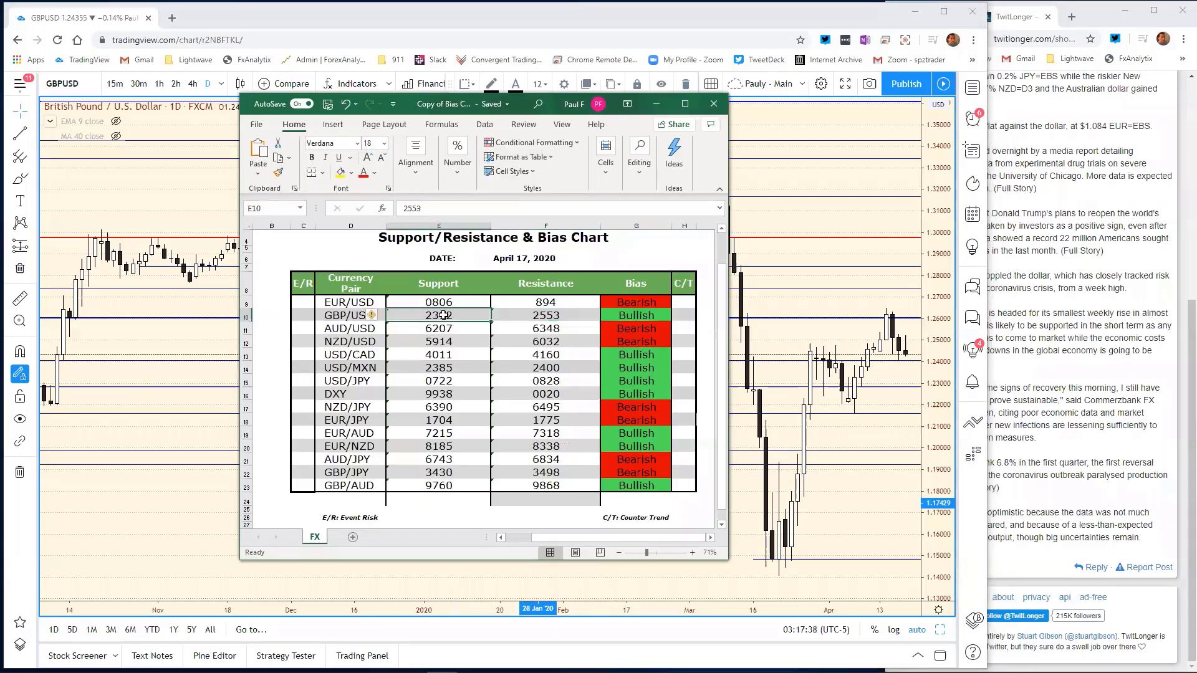
{"action": "left_click", "coordinate": [431, 206]}
{"action": "key", "text": "BackSpace"}
{"action": "key", "text": "BackSpace"}
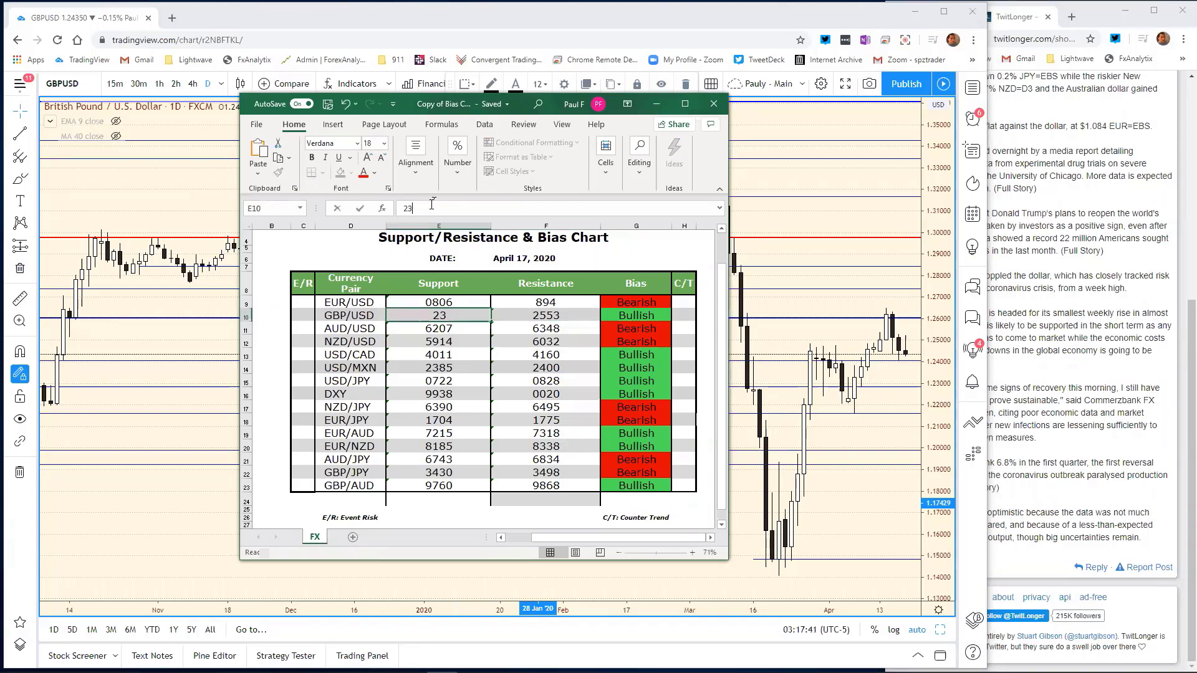
{"action": "type", "text": "51"}
{"action": "key", "text": "Return"}
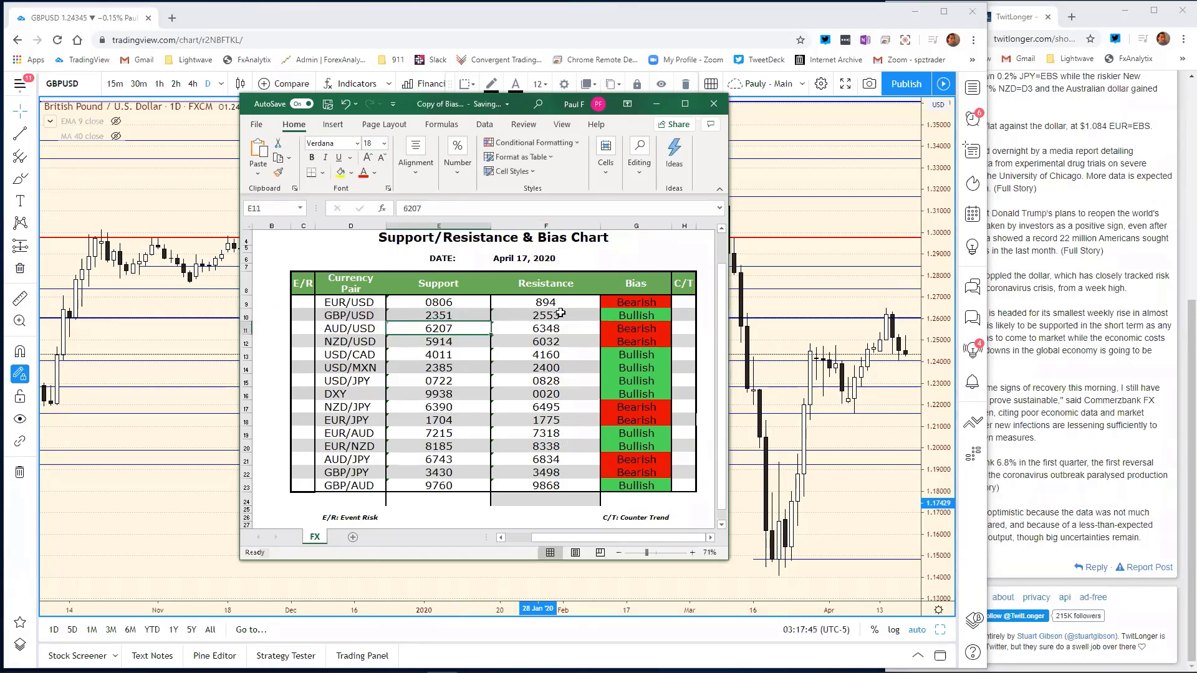
Change GBP/USD resistance in cell F10 to 2551 and return to the TradingView chart.
{"action": "left_click", "coordinate": [561, 313]}
{"action": "left_click", "coordinate": [449, 205]}
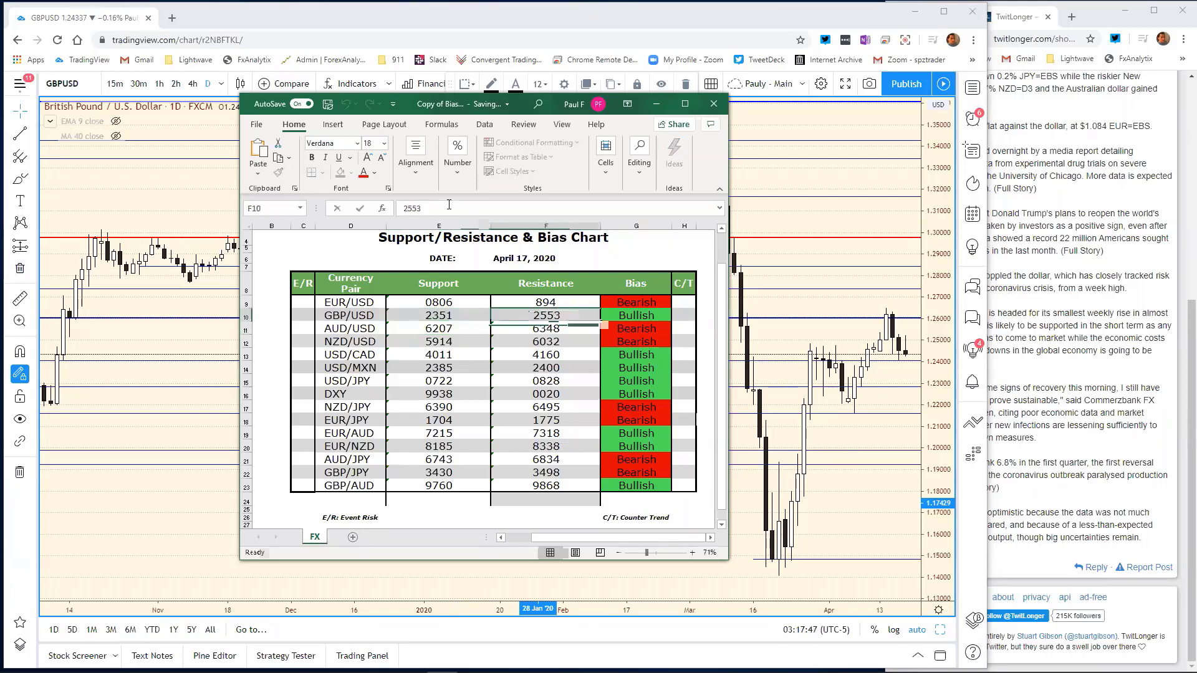
{"action": "key", "text": "BackSpace"}
{"action": "type", "text": "1"}
{"action": "key", "text": "Return"}
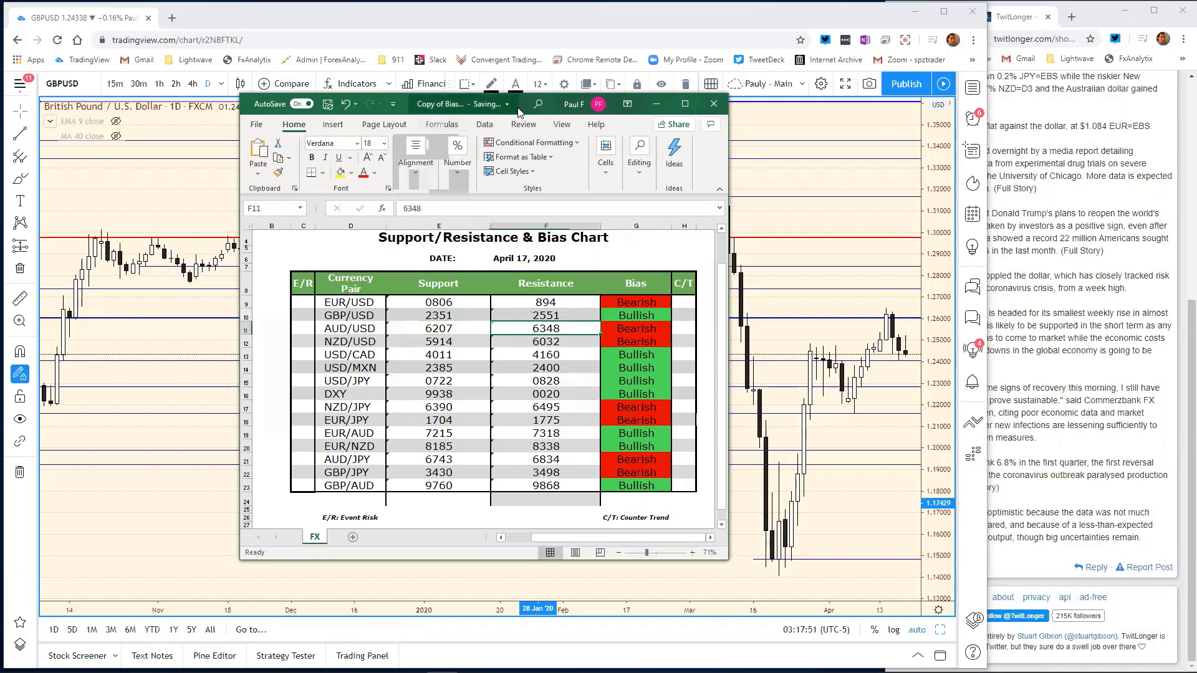
{"action": "left_click", "coordinate": [656, 104]}
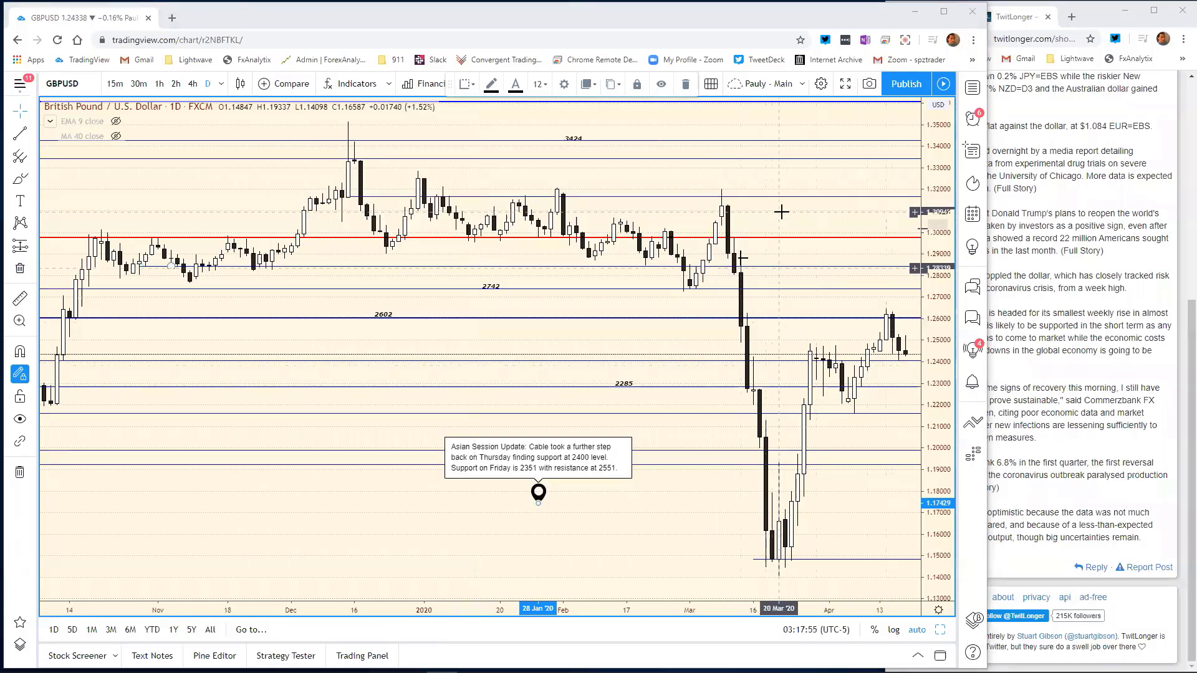
Load AUDUSD and open its note citing resistance 6397 and support 6288.
{"action": "key", "text": "Escape"}
{"action": "type", "text": "A"}
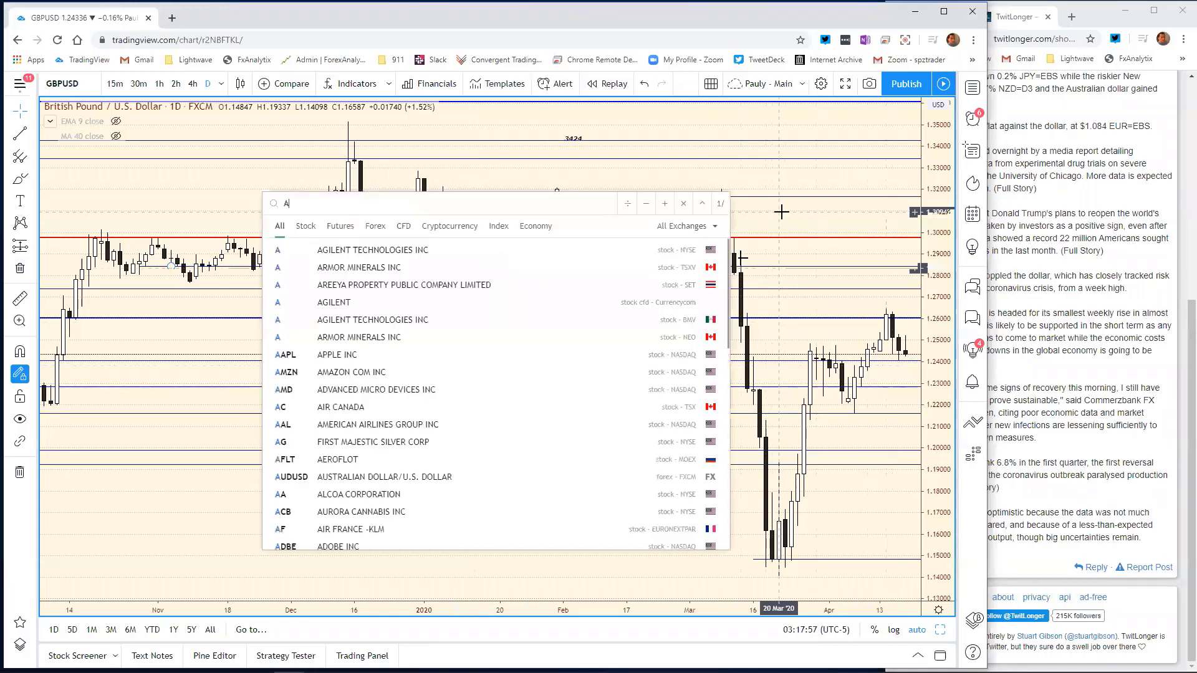
{"action": "type", "text": "UDUSD"}
{"action": "key", "text": "Return"}
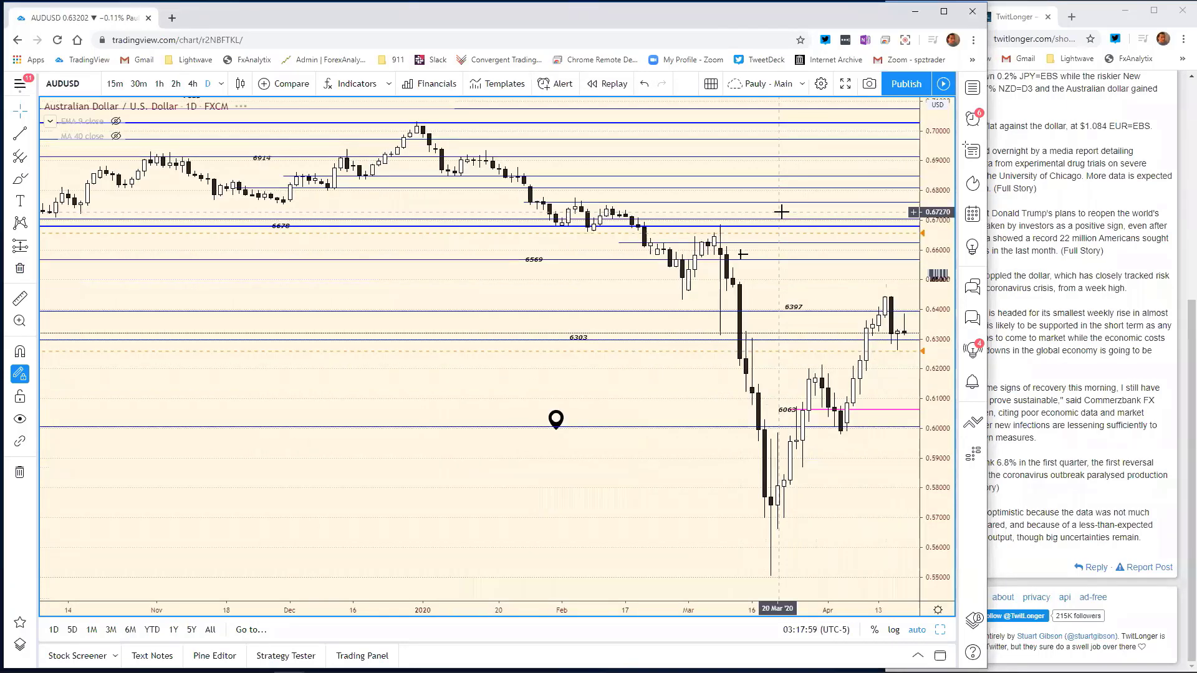
{"action": "left_click", "coordinate": [556, 419]}
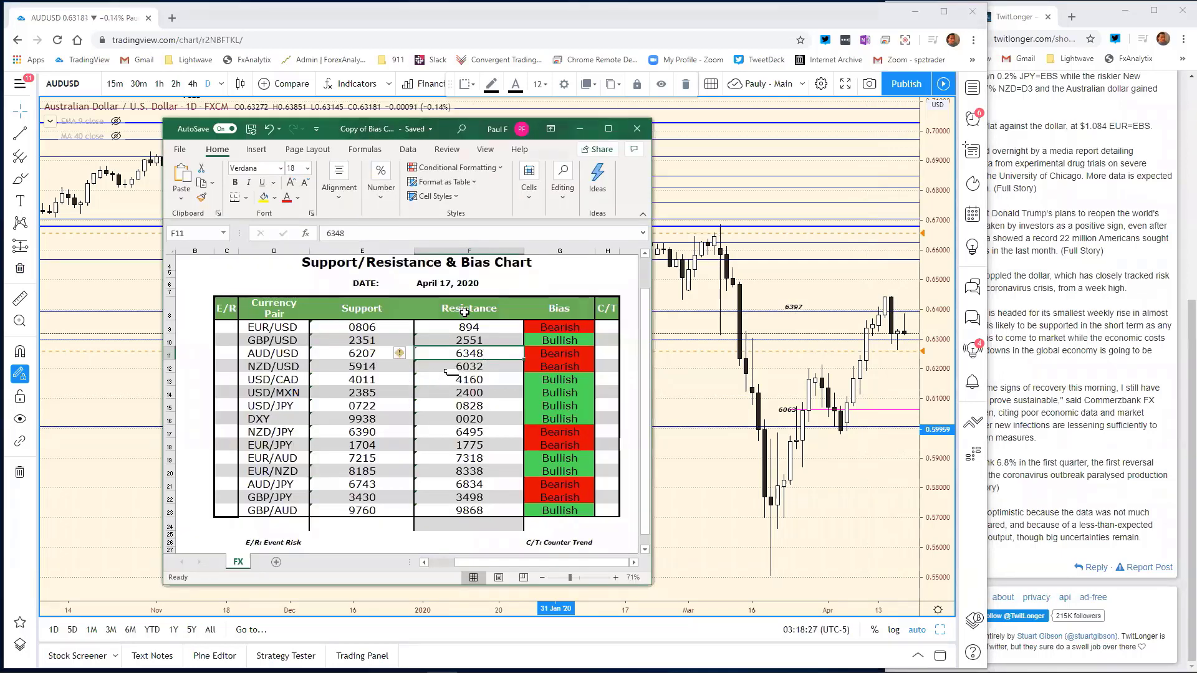
Change the AUD/USD resistance in F11 to 6397.
{"action": "left_click", "coordinate": [383, 231]}
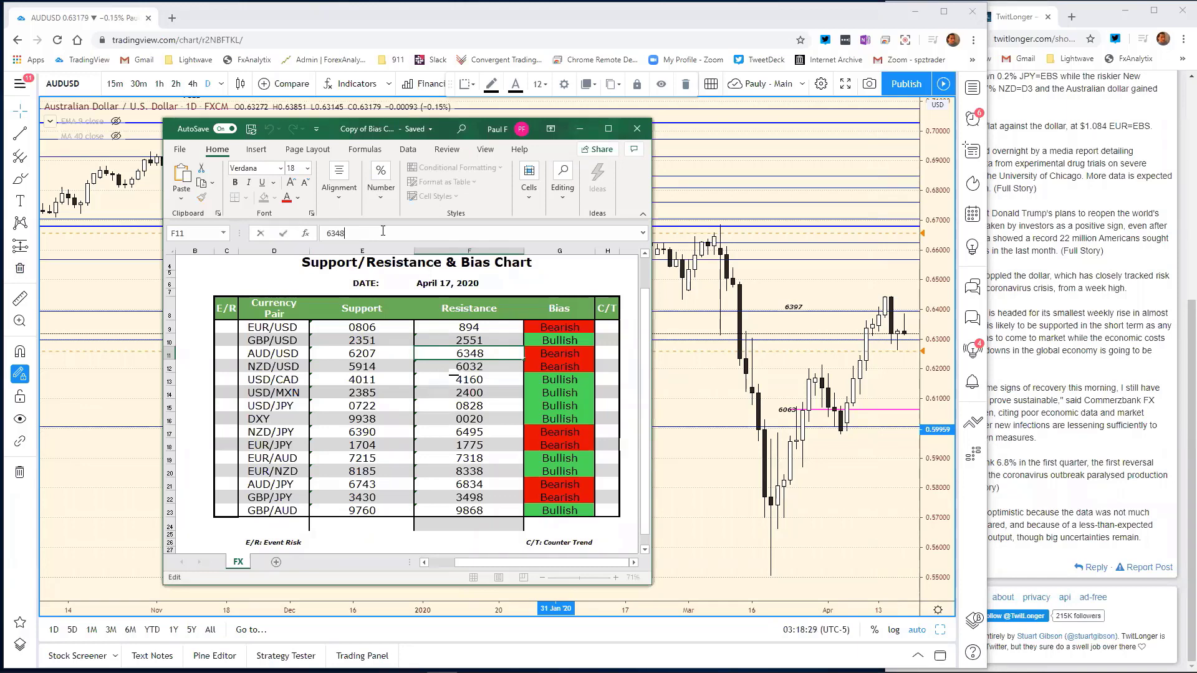
{"action": "key", "text": "BackSpace"}
{"action": "key", "text": "BackSpace"}
{"action": "type", "text": "97"}
{"action": "key", "text": "Return"}
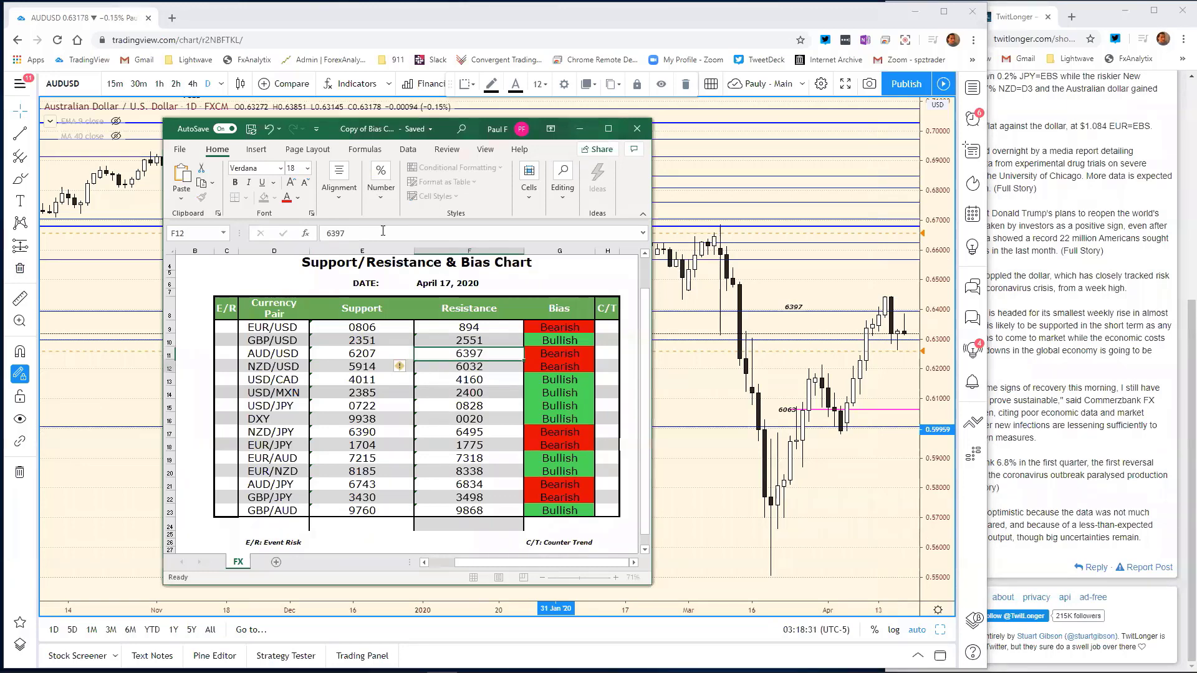
Change the AUD/USD support in E11 to 6288, then go back to the TradingView chart.
{"action": "left_click", "coordinate": [366, 354]}
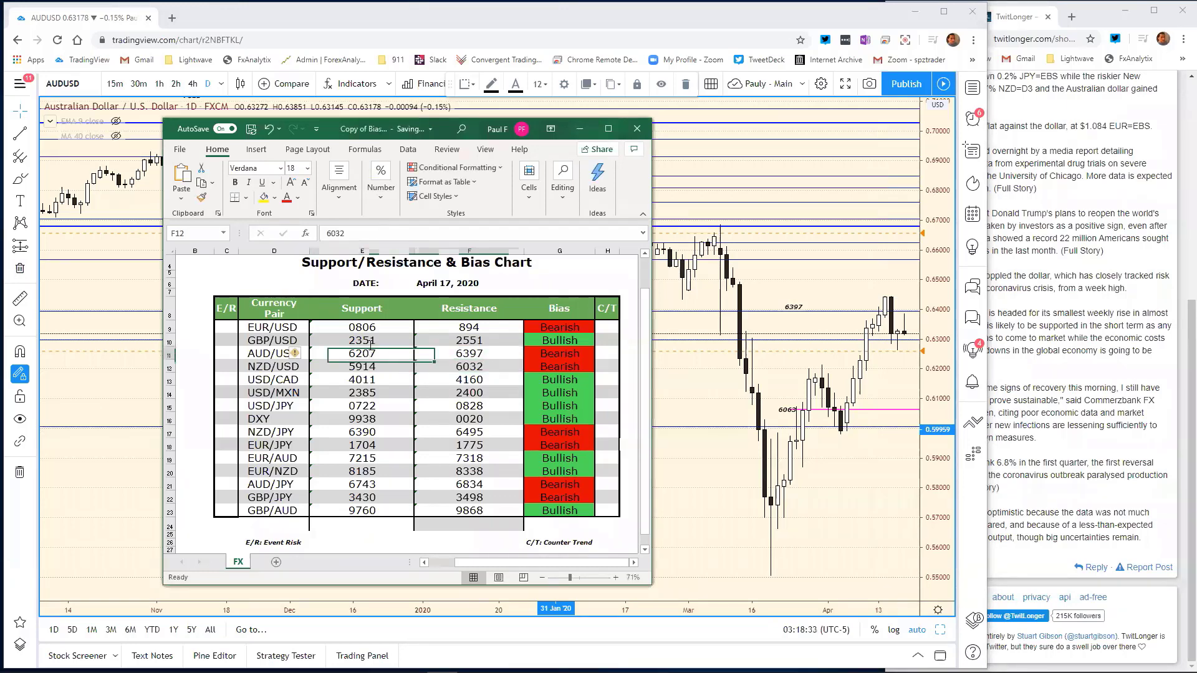
{"action": "left_click", "coordinate": [357, 234]}
{"action": "key", "text": "BackSpace"}
{"action": "key", "text": "BackSpace"}
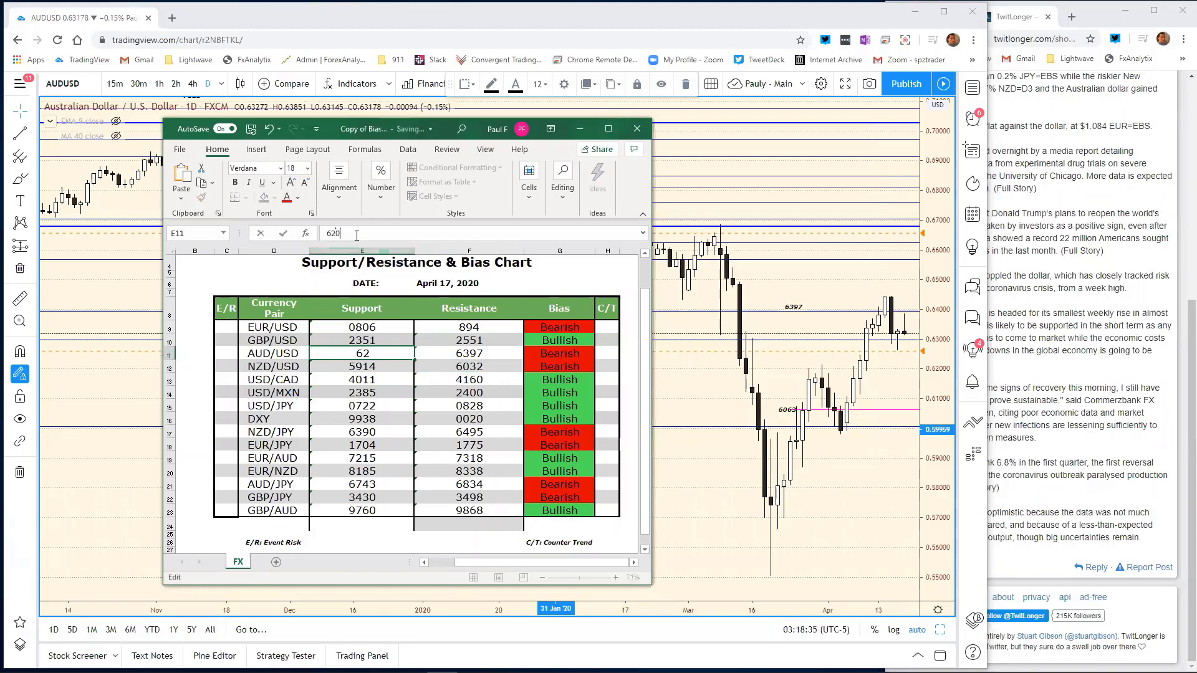
{"action": "type", "text": "9"}
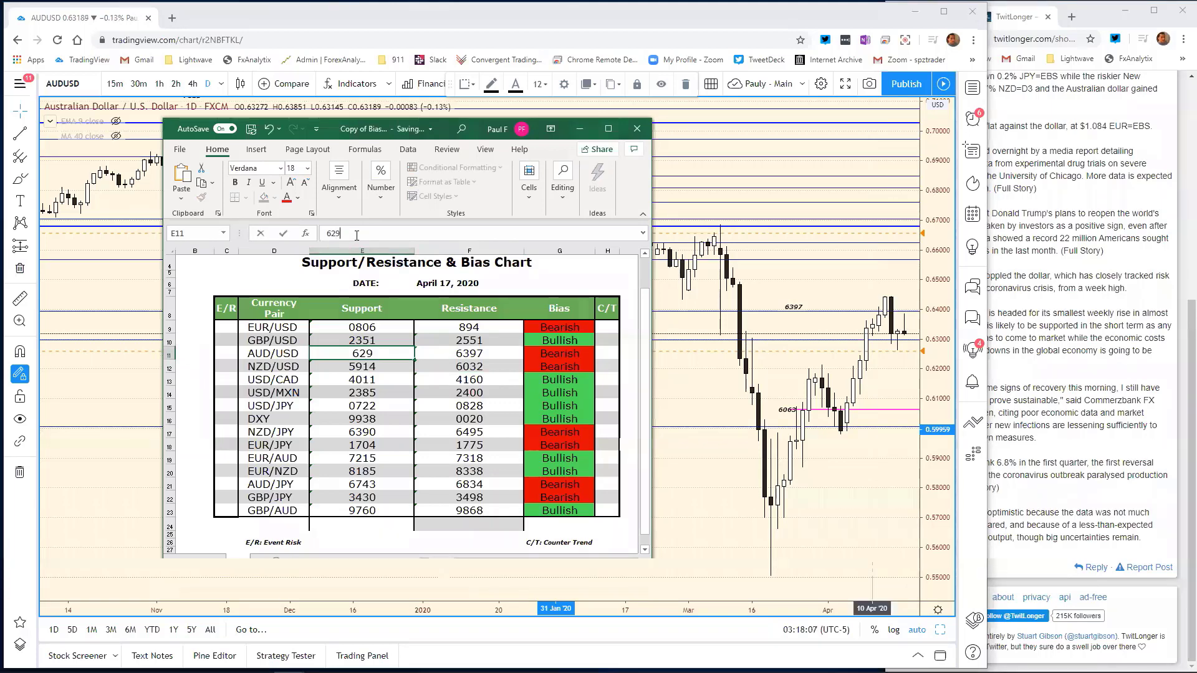
{"action": "key", "text": "BackSpace"}
{"action": "type", "text": "88"}
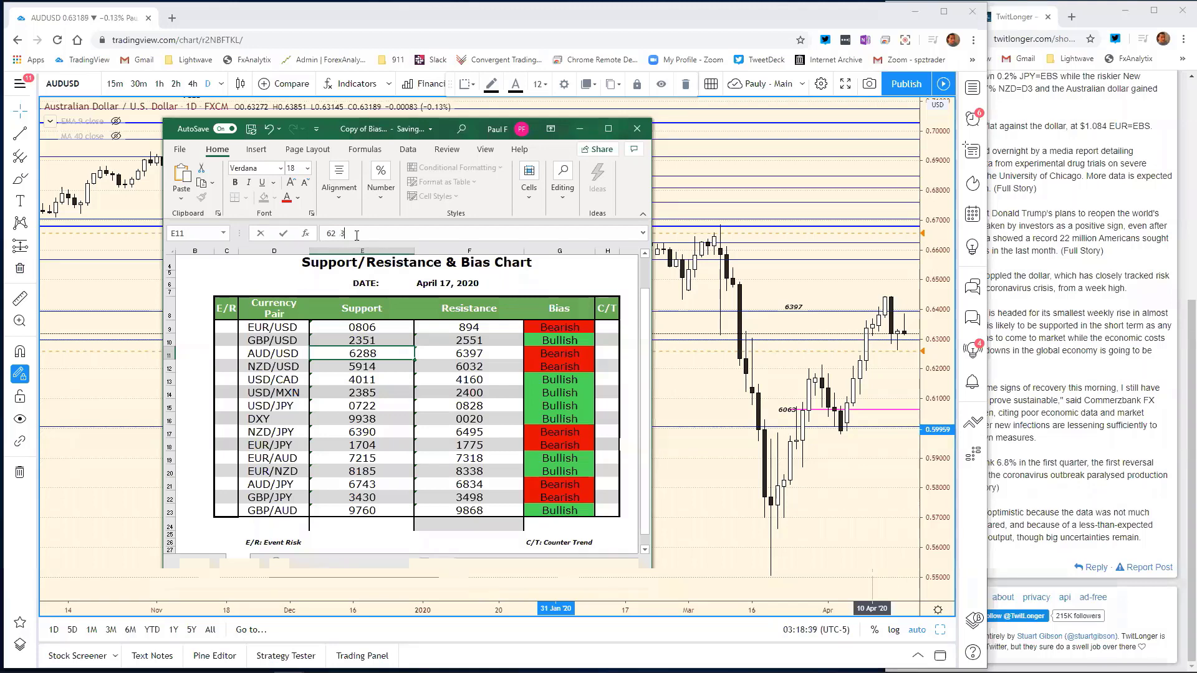
{"action": "key", "text": "Return"}
{"action": "left_click_drag", "start_coordinate": [601, 129], "coordinate": [672, 126]}
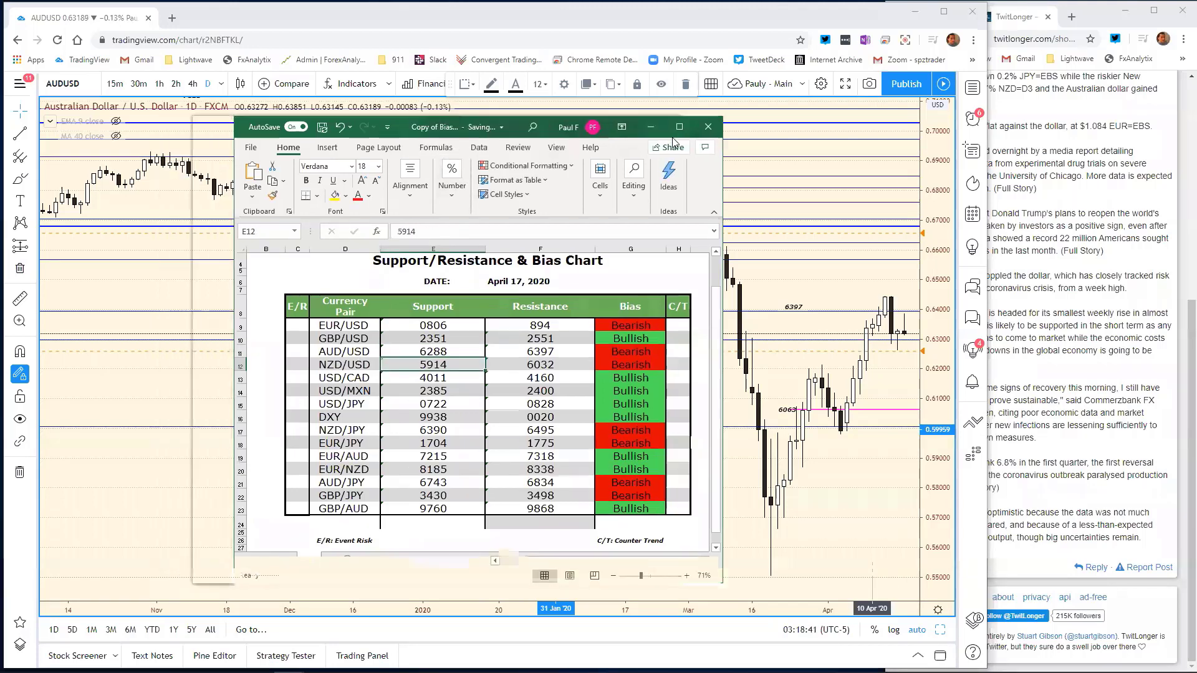
{"action": "left_click", "coordinate": [650, 127]}
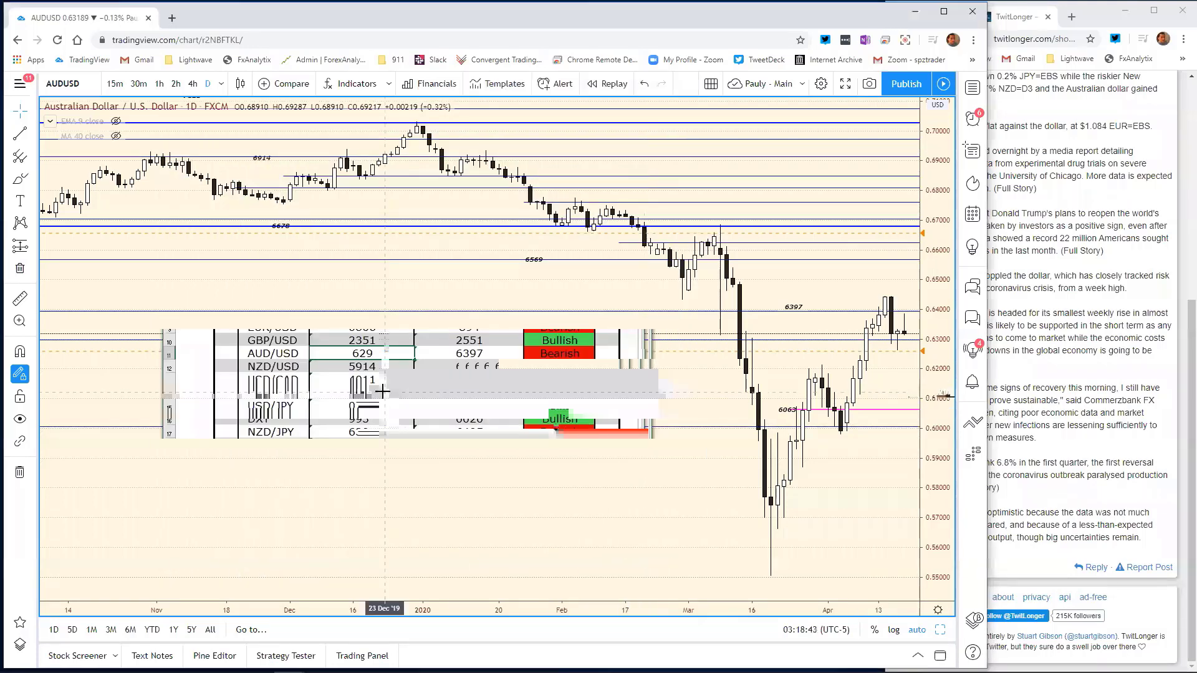
Load the NZDUSD chart, read its note's support 5954 and resistance 6043, then return to Excel.
{"action": "type", "text": "NZDUSD"}
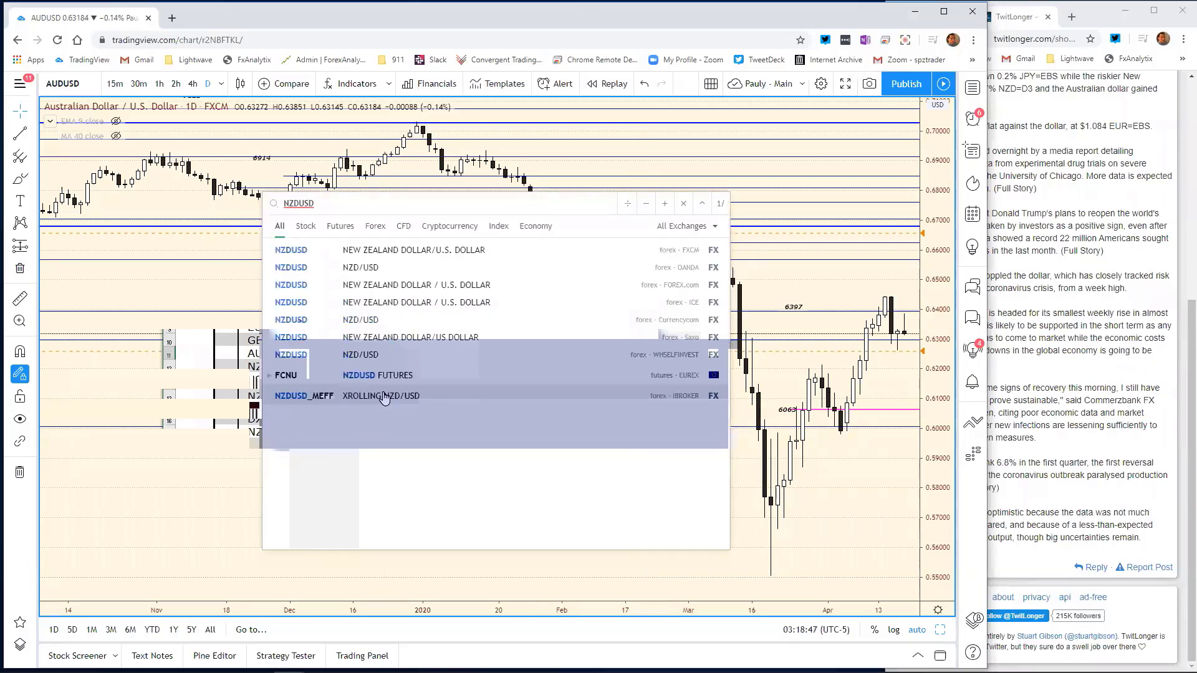
{"action": "key", "text": "Return"}
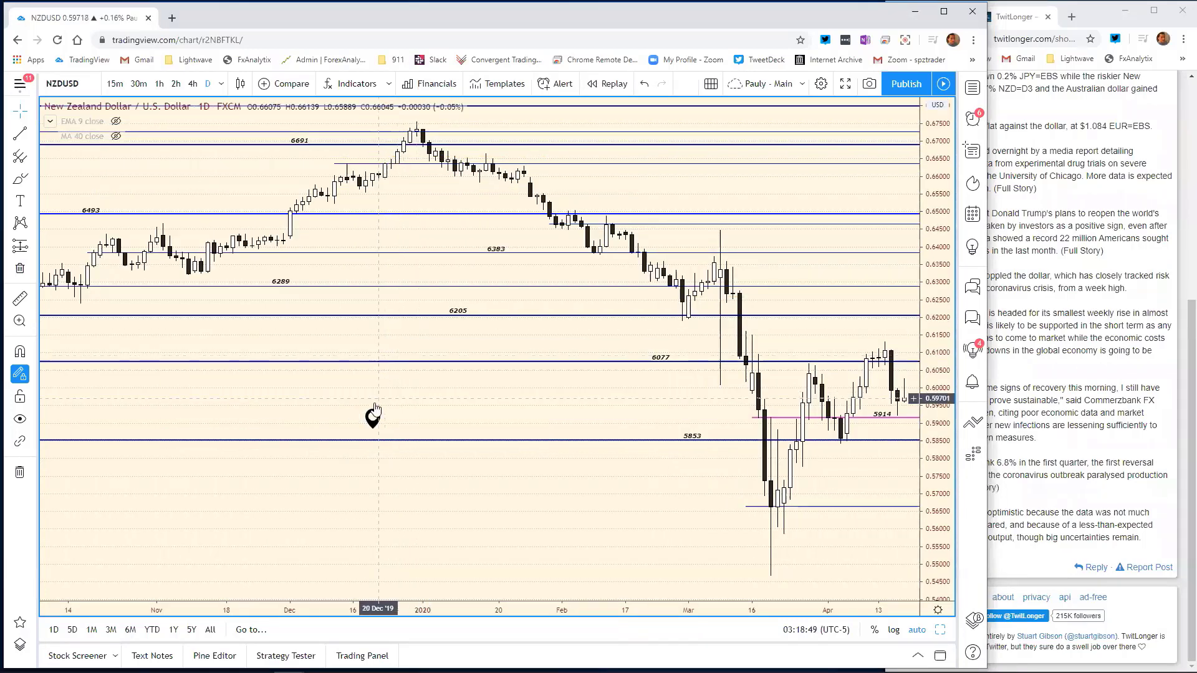
{"action": "left_click", "coordinate": [372, 417]}
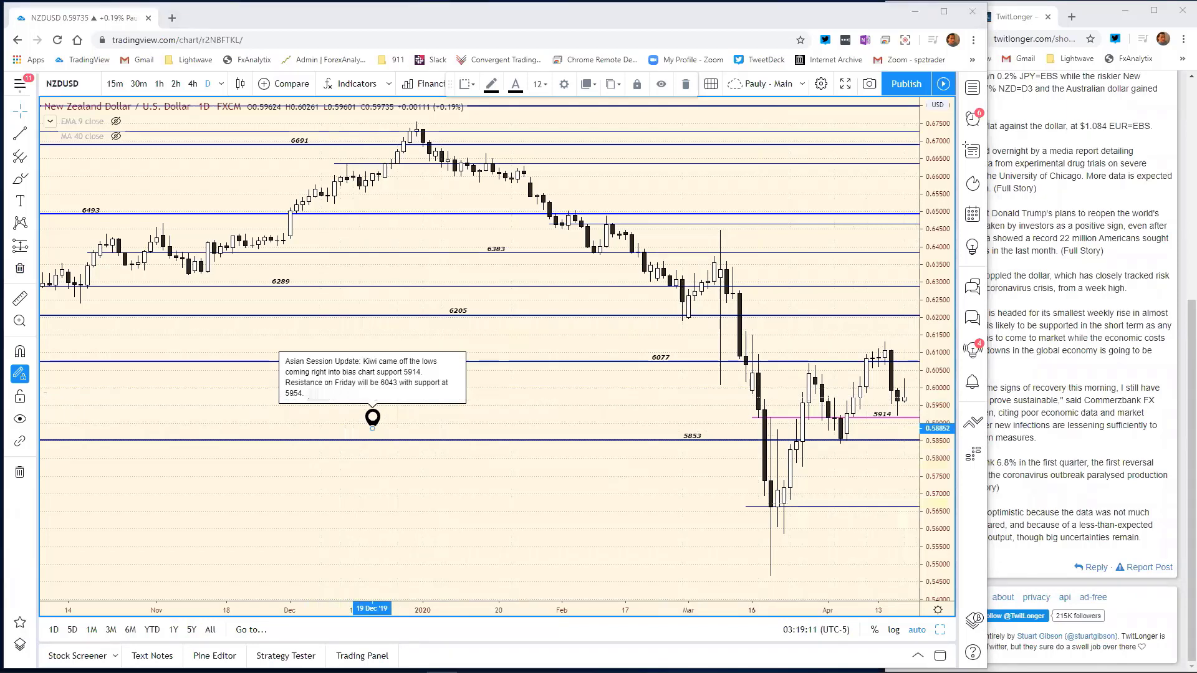
{"action": "key", "text": "alt+Tab"}
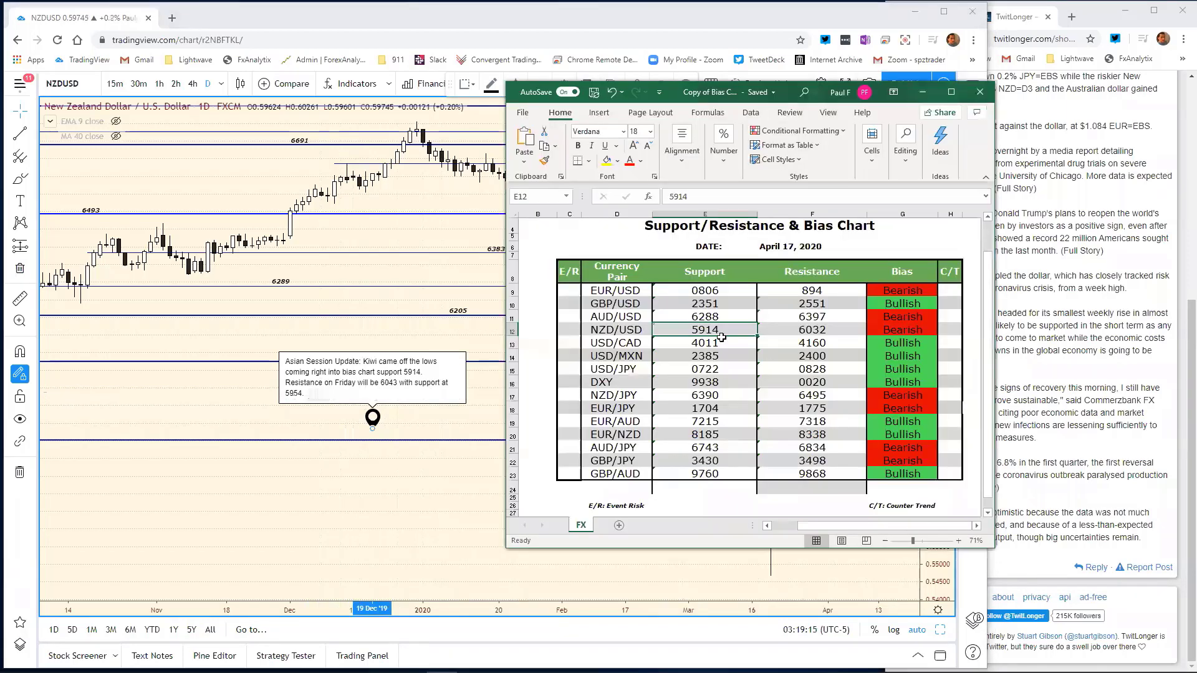
Correct the NZD/USD support in E12 from 5914 to 5954.
{"action": "left_click", "coordinate": [685, 196]}
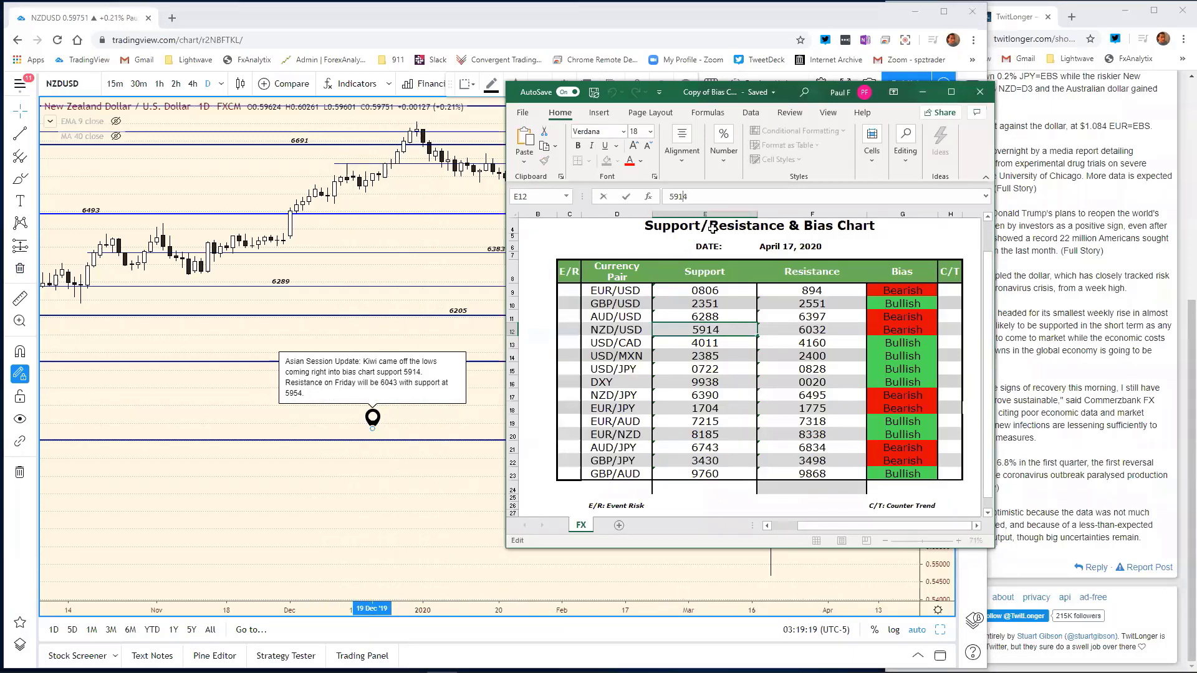
{"action": "key", "text": "BackSpace"}
{"action": "type", "text": "5"}
{"action": "key", "text": "Return"}
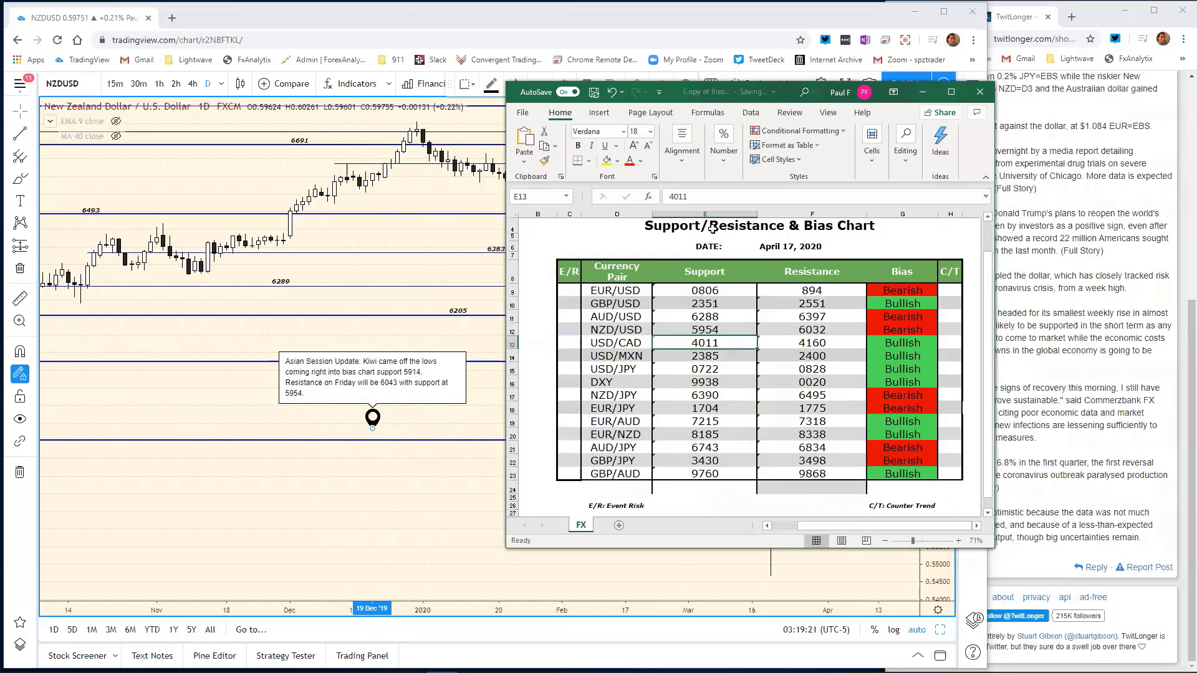
Change the NZD/USD resistance in F12 from 6032 to 6043, then minimize Excel.
{"action": "key", "text": "Up"}
{"action": "key", "text": "Right"}
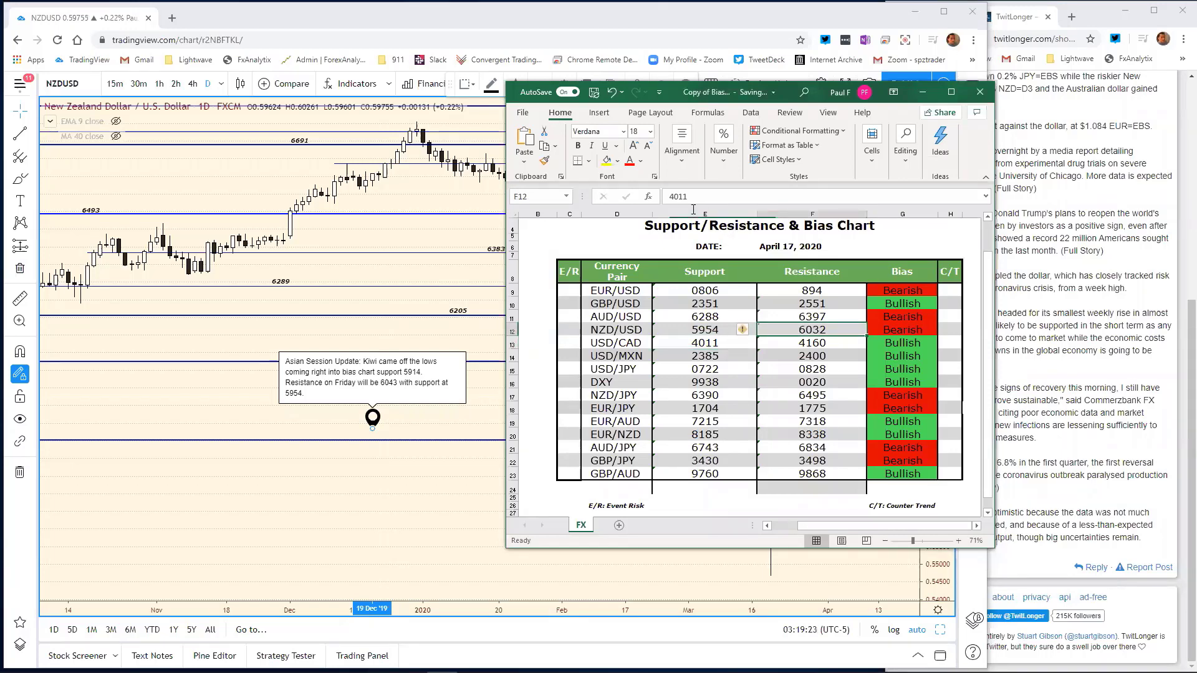
{"action": "key", "text": "F2"}
{"action": "key", "text": "BackSpace"}
{"action": "key", "text": "BackSpace"}
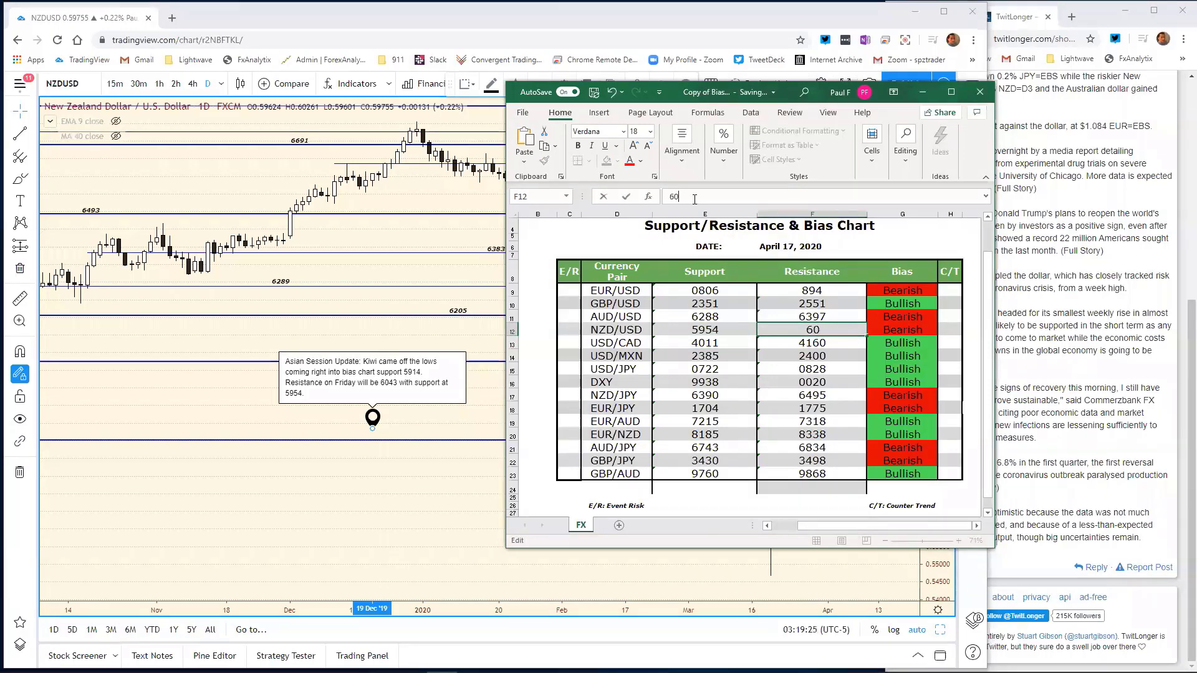
{"action": "type", "text": "43"}
{"action": "key", "text": "Return"}
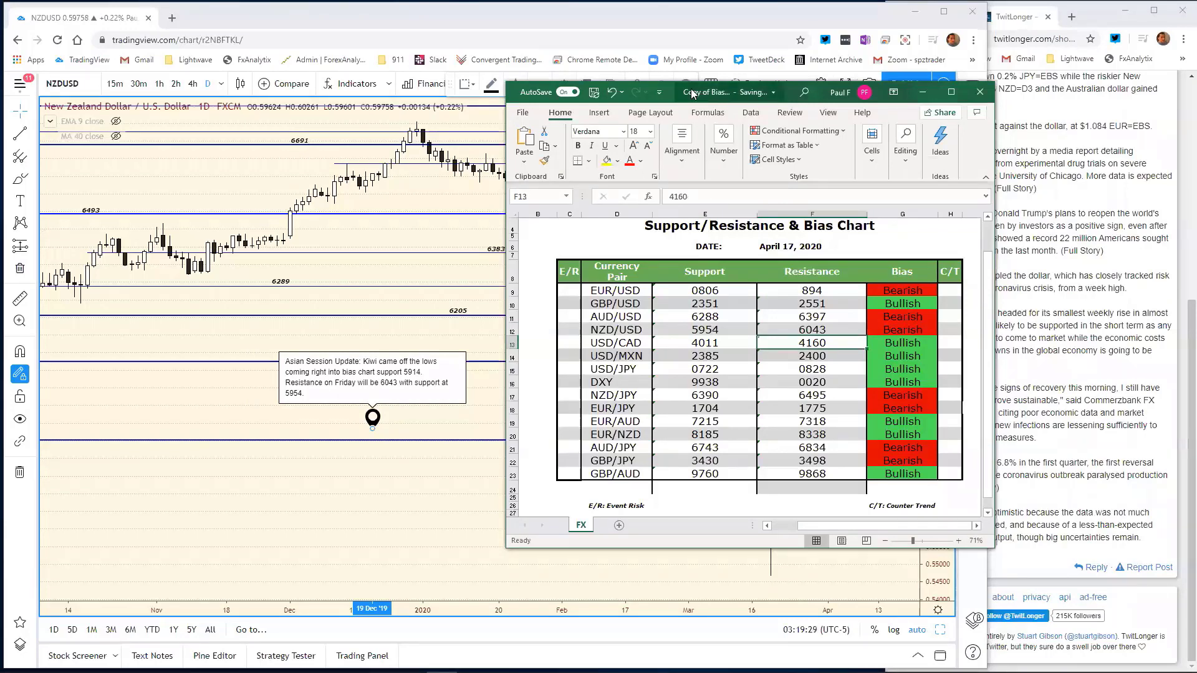
{"action": "left_click", "coordinate": [923, 92]}
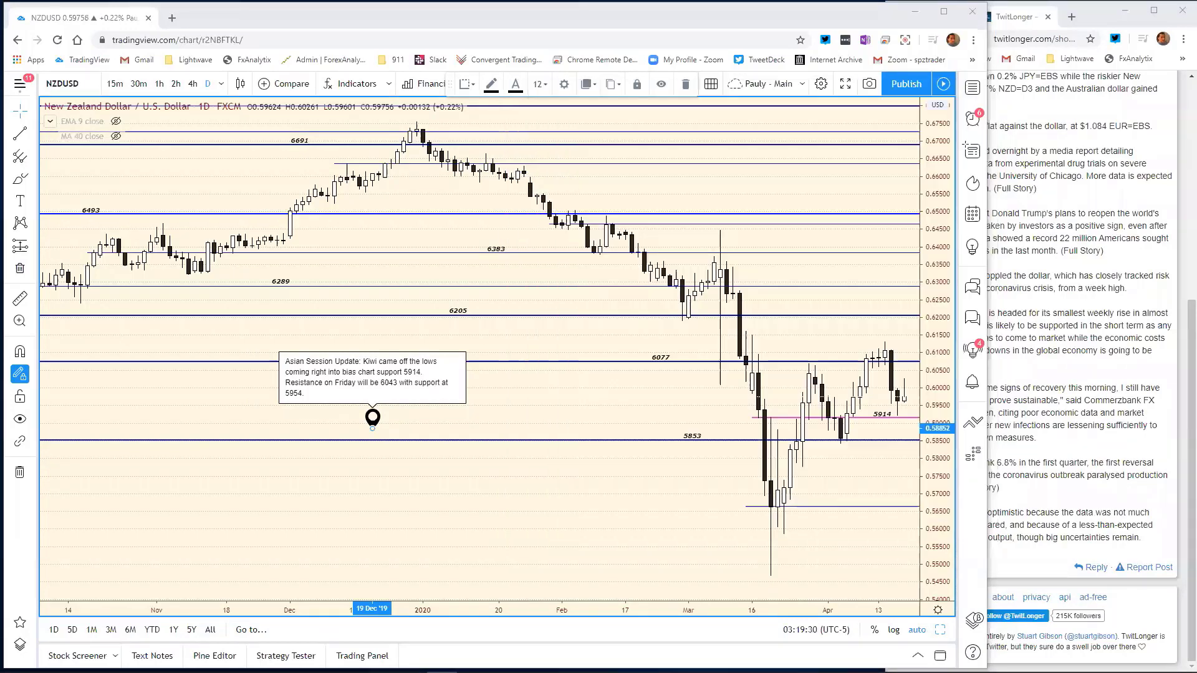
Load the USDCAD chart, read its note's support 3963 and resistance 4112, then return to Excel.
{"action": "left_click", "coordinate": [583, 394]}
{"action": "type", "text": "USDCAD"}
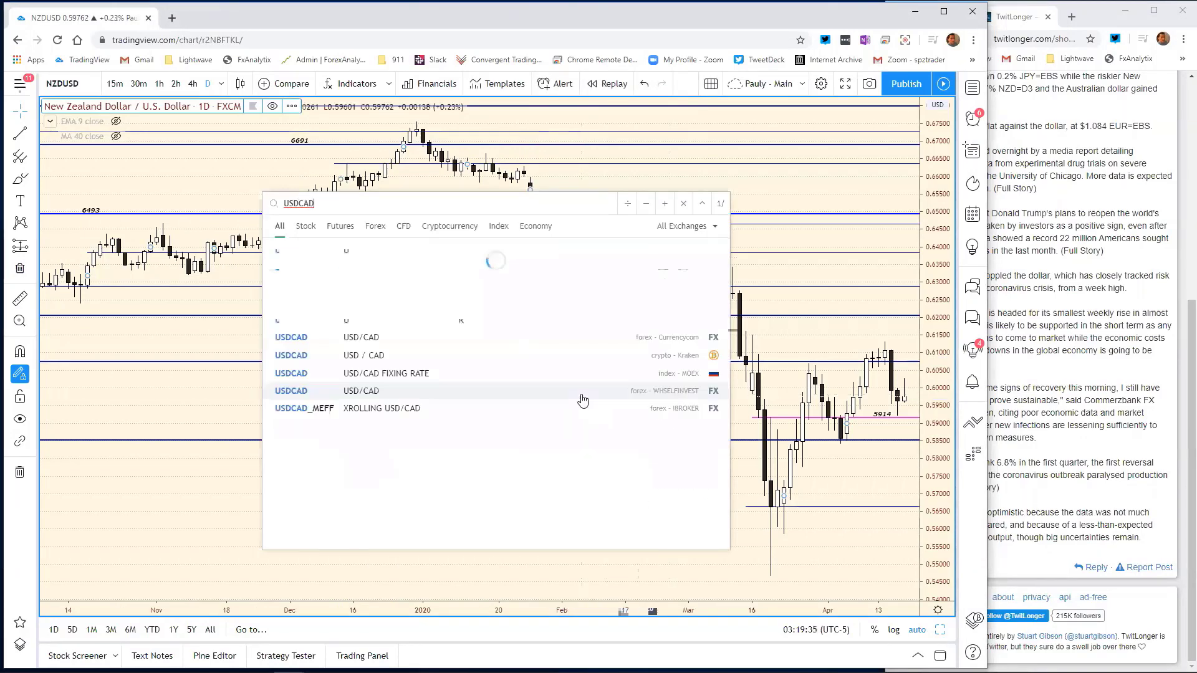
{"action": "key", "text": "Return"}
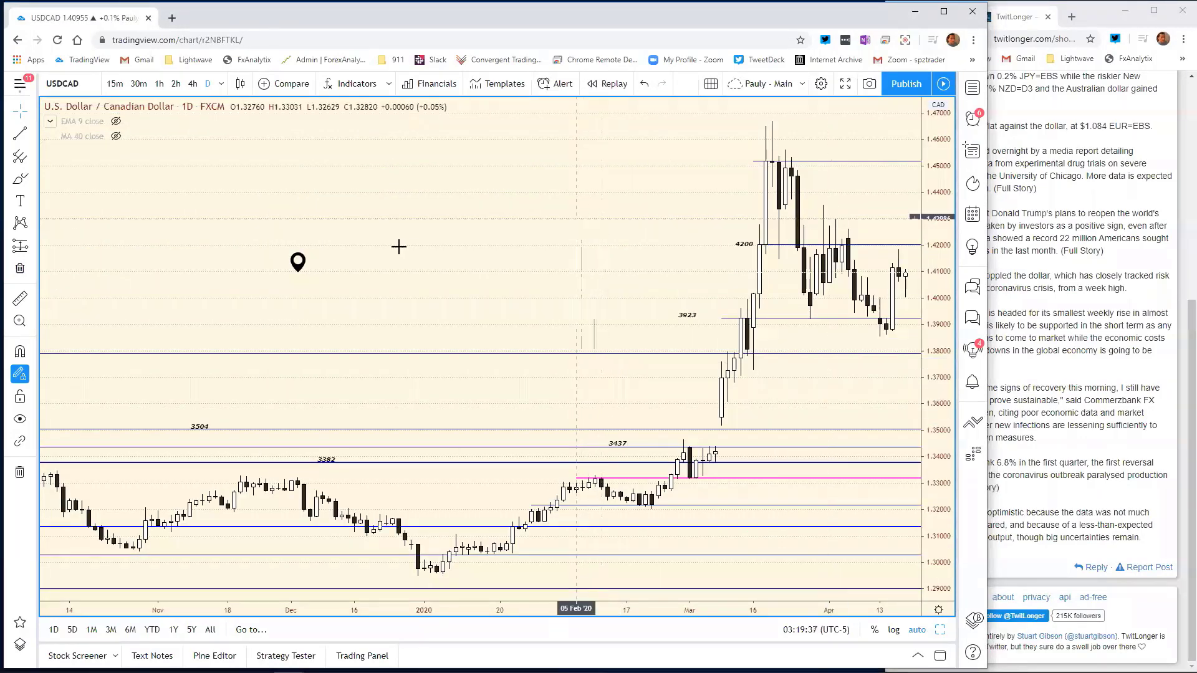
{"action": "left_click", "coordinate": [306, 263]}
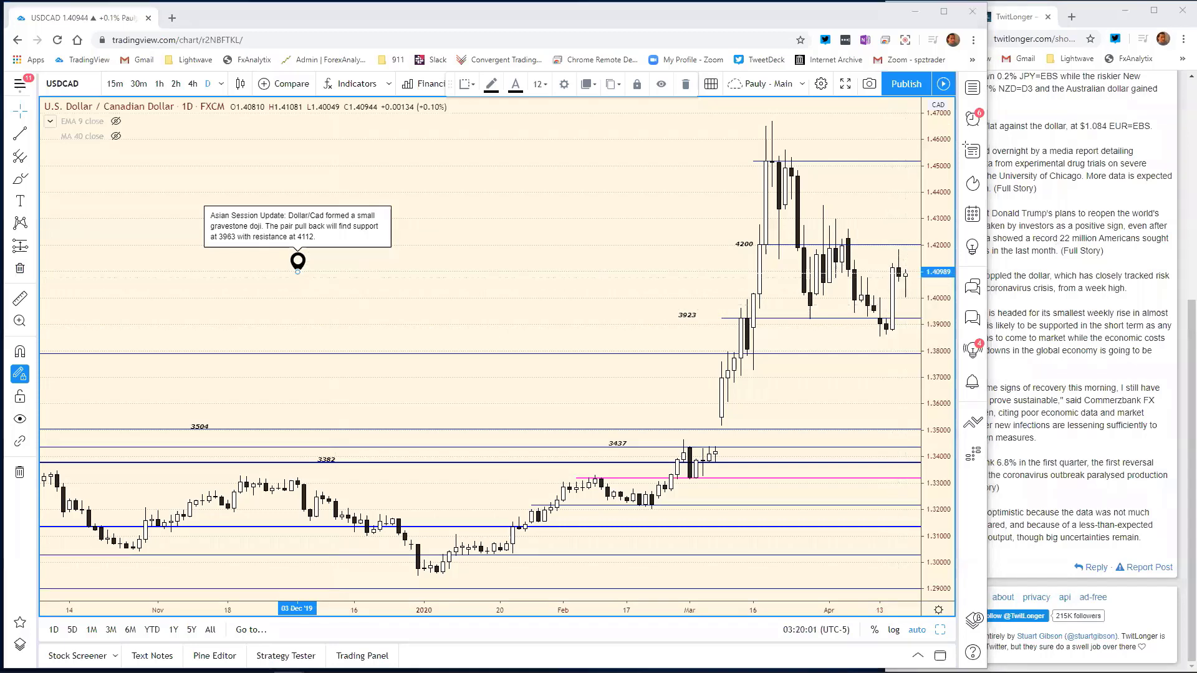
{"action": "key", "text": "alt+Tab"}
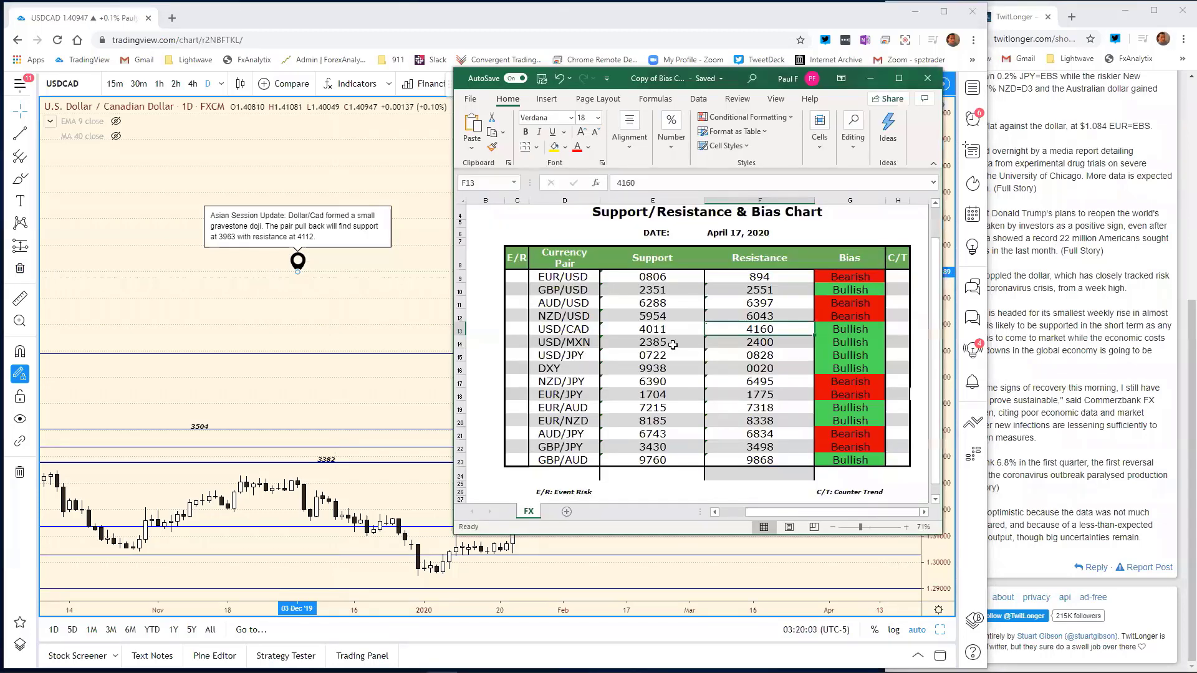
Replace USD/CAD support 4011 with 3963 and resistance 4160 with 4112 in row 13.
{"action": "left_click", "coordinate": [653, 329]}
{"action": "double_click", "coordinate": [625, 183]}
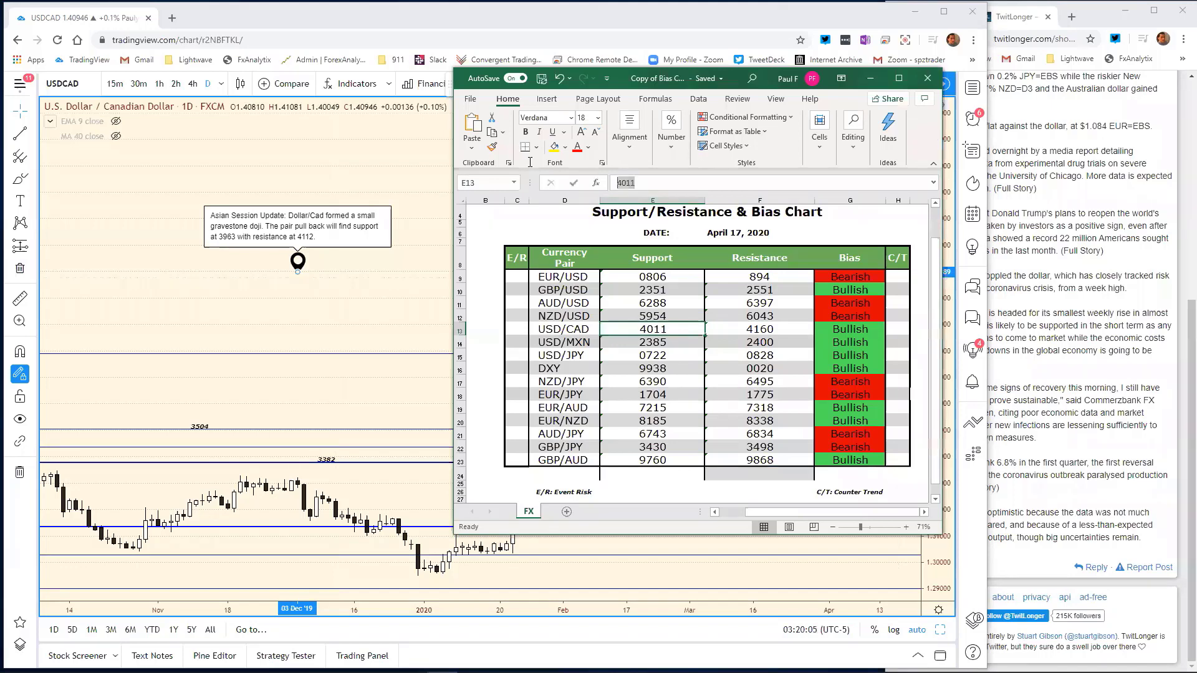
{"action": "type", "text": "3963"}
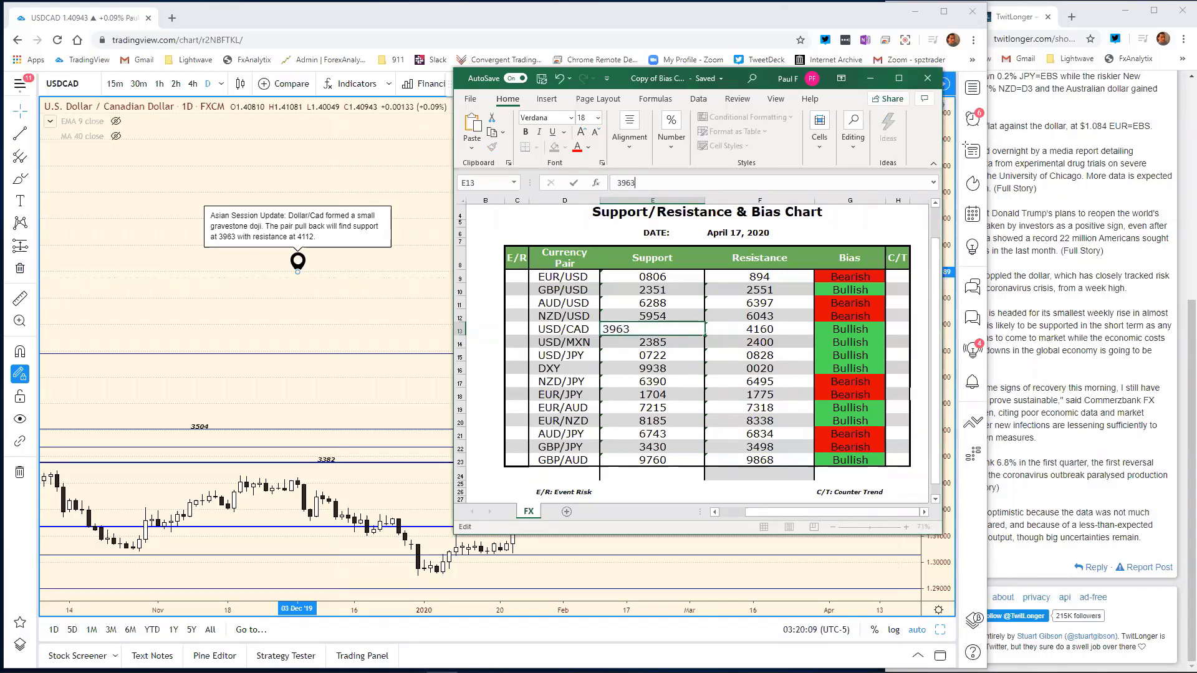
{"action": "key", "text": "Tab"}
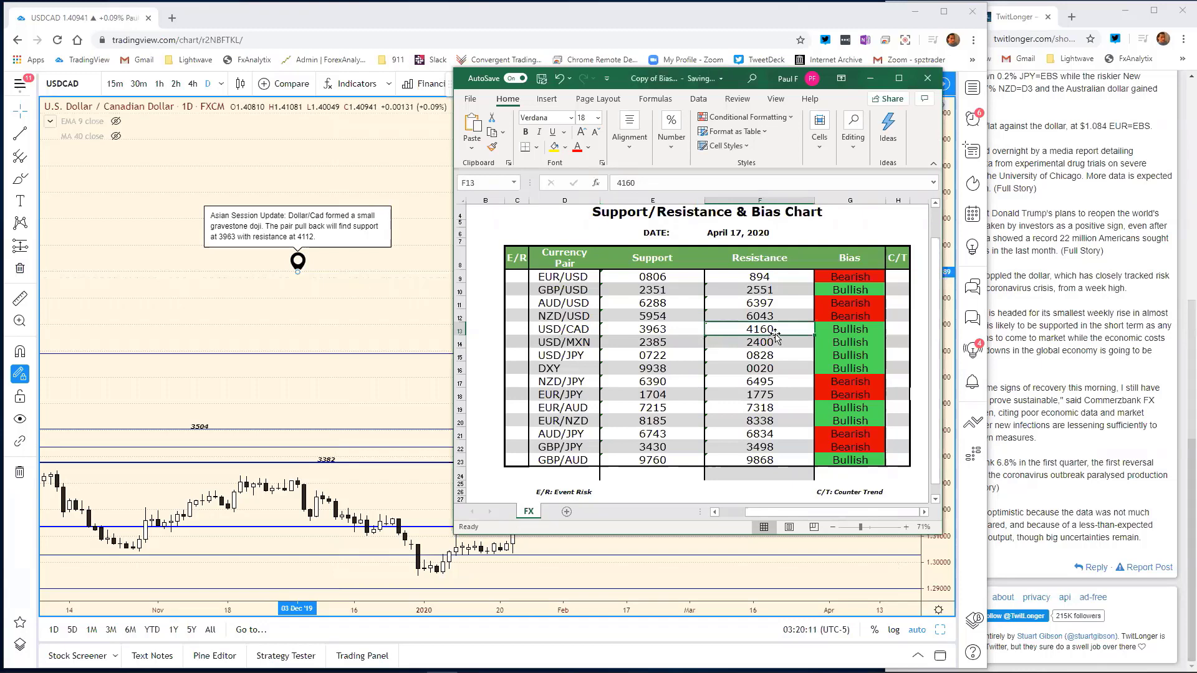
{"action": "left_click", "coordinate": [657, 184]}
{"action": "key", "text": "BackSpace"}
{"action": "key", "text": "BackSpace"}
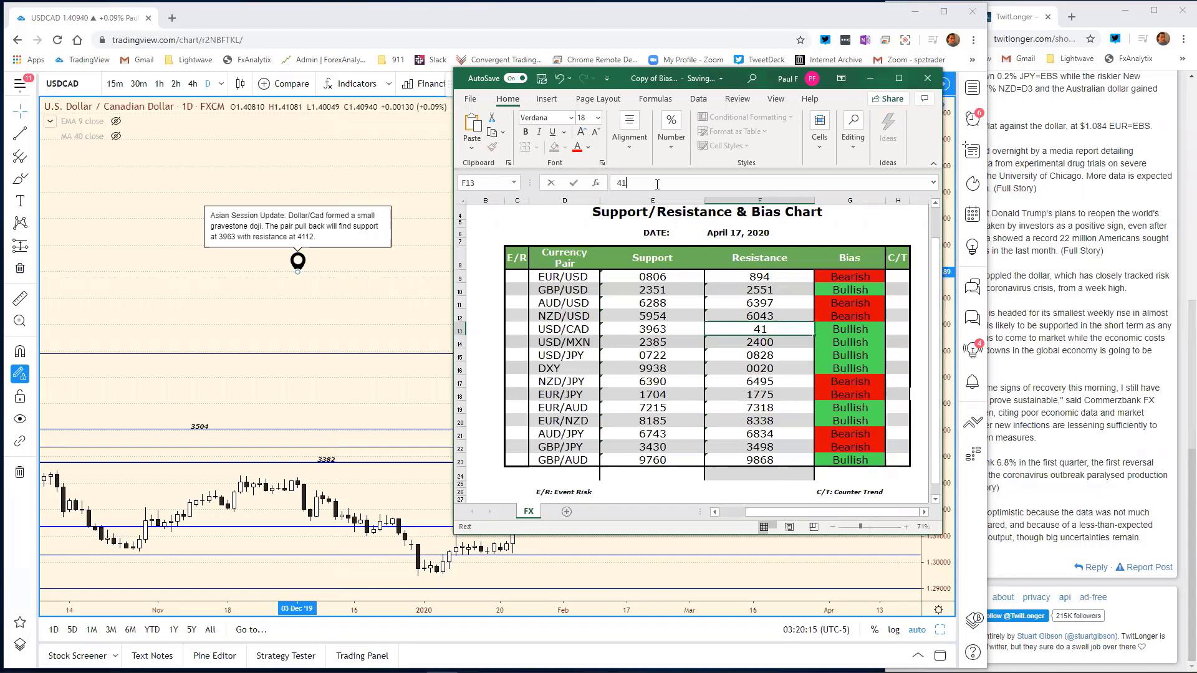
{"action": "key", "text": "Return"}
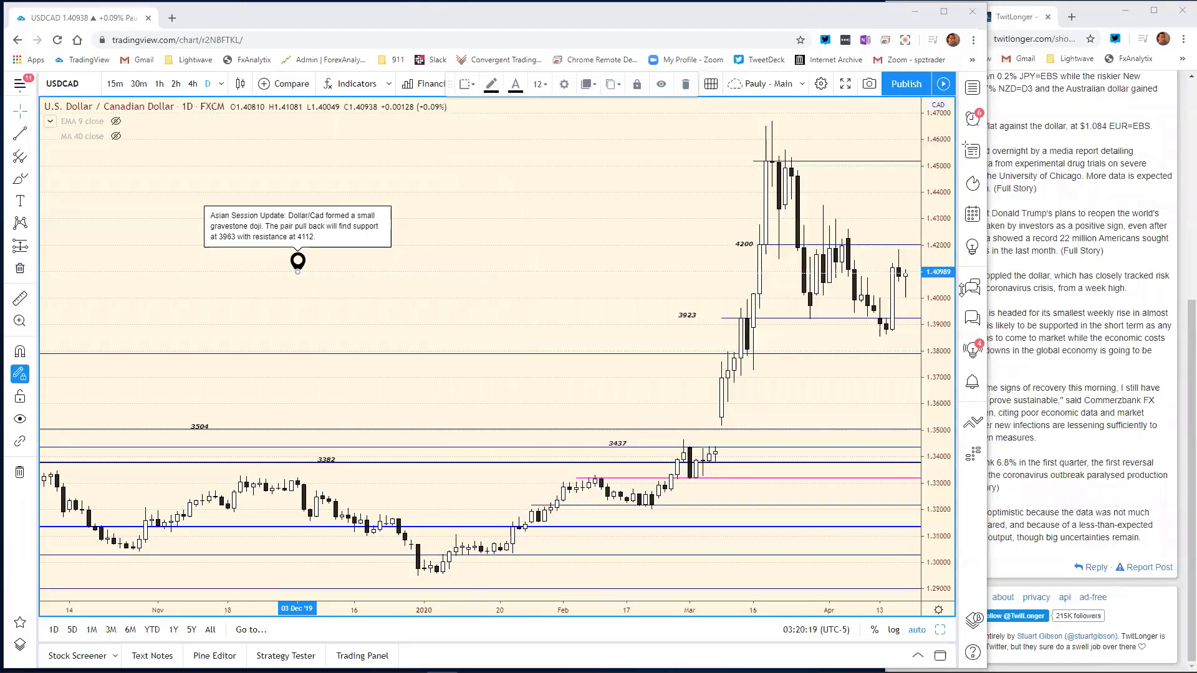
Back in TradingView, load USDMXN and open its note showing support 2360 and resistance 2424.
{"action": "left_click", "coordinate": [447, 189]}
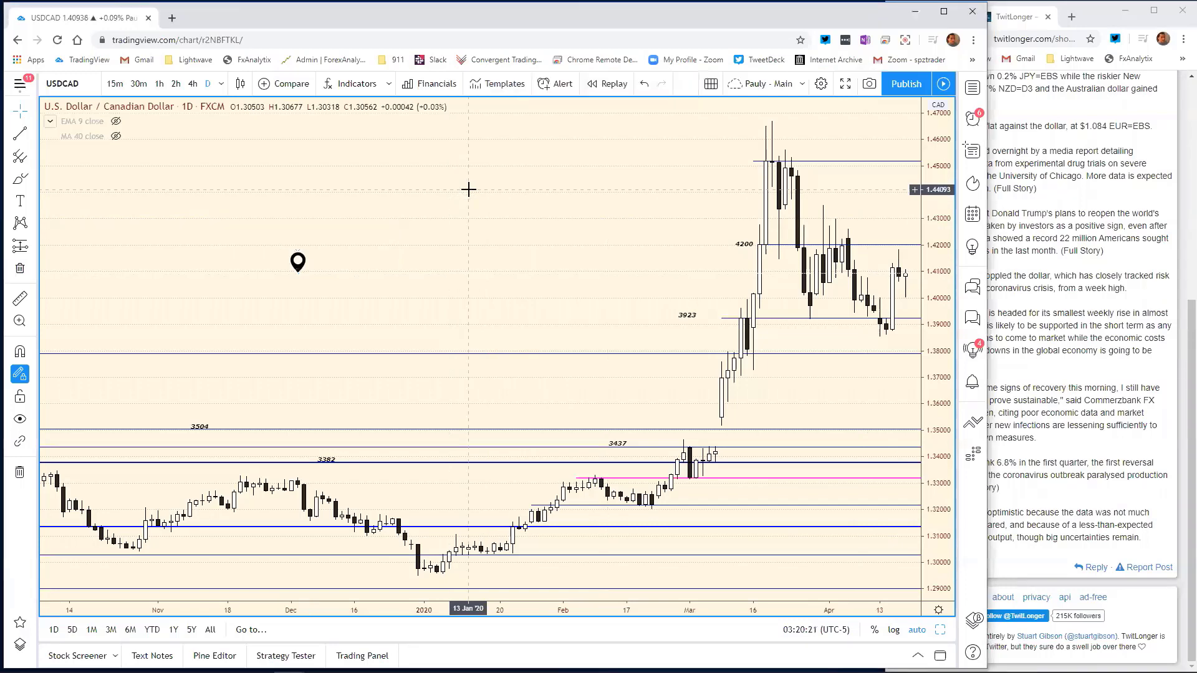
{"action": "type", "text": "USD"}
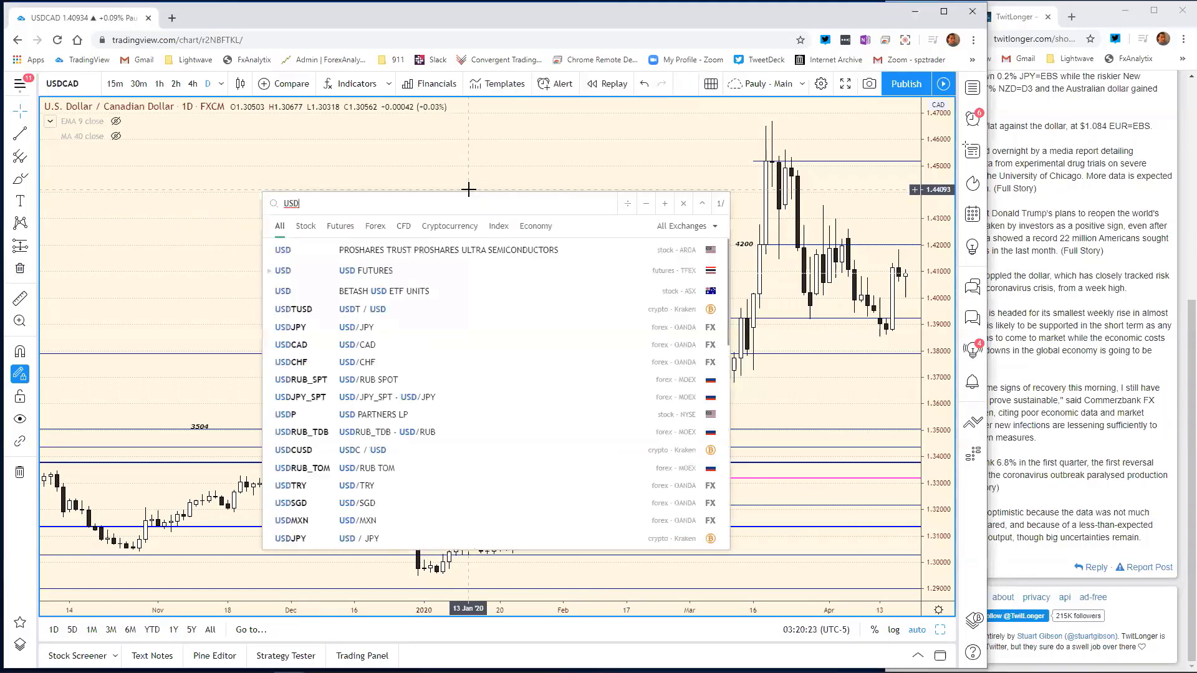
{"action": "type", "text": "MXN"}
{"action": "key", "text": "Return"}
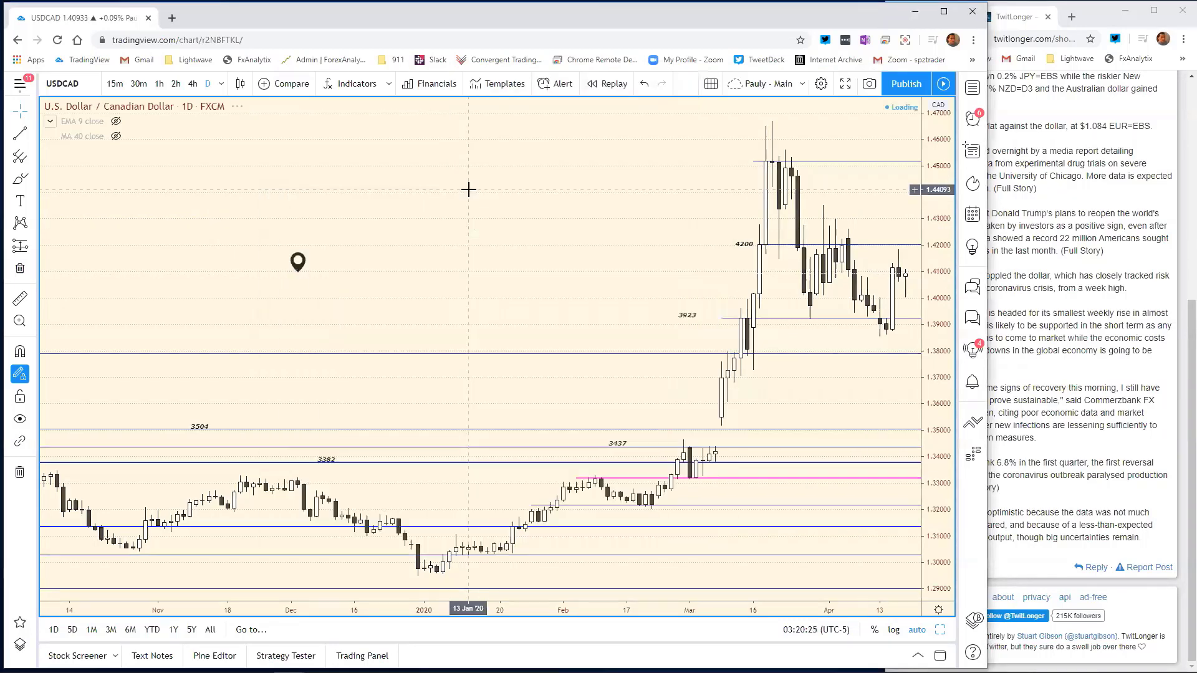
{"action": "left_click", "coordinate": [376, 247]}
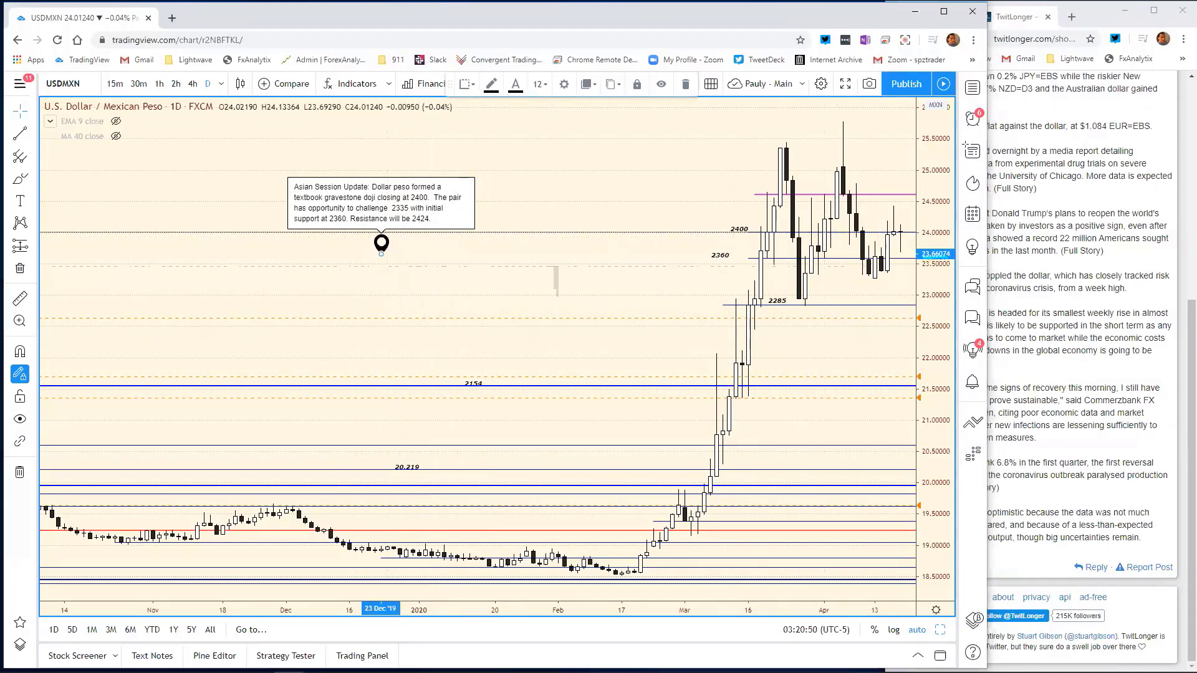
In Excel, change the USD/MXN support in E14 to 2360/35.
{"action": "key", "text": "alt+Tab"}
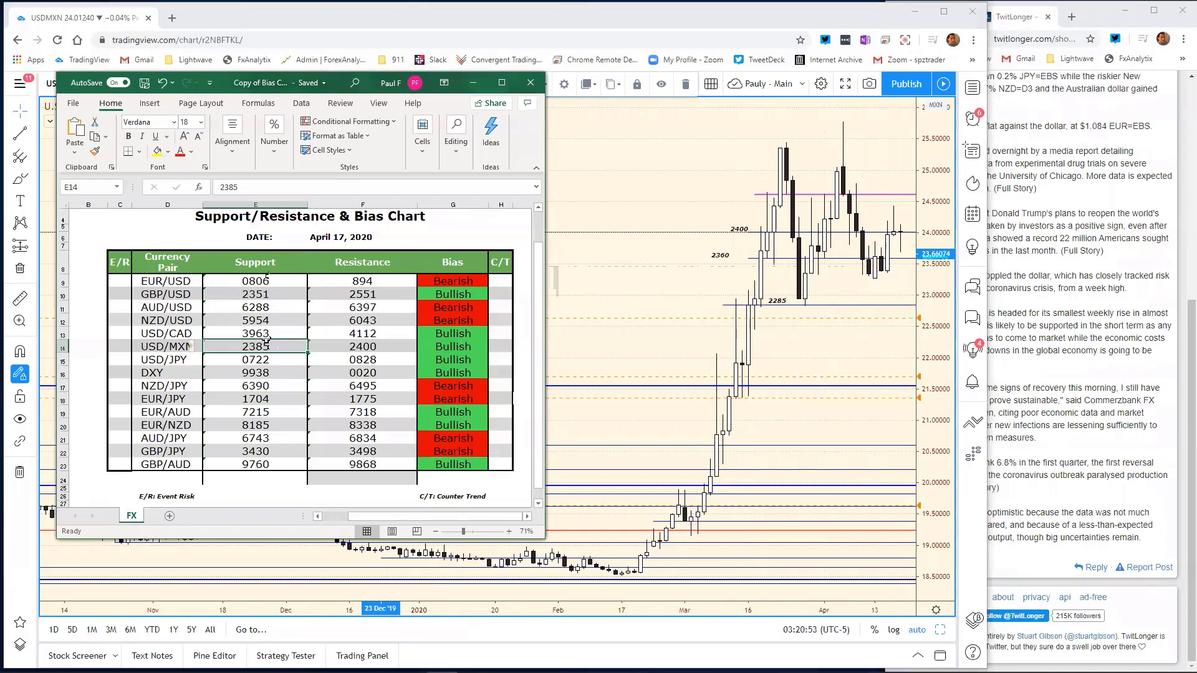
{"action": "left_click", "coordinate": [260, 187]}
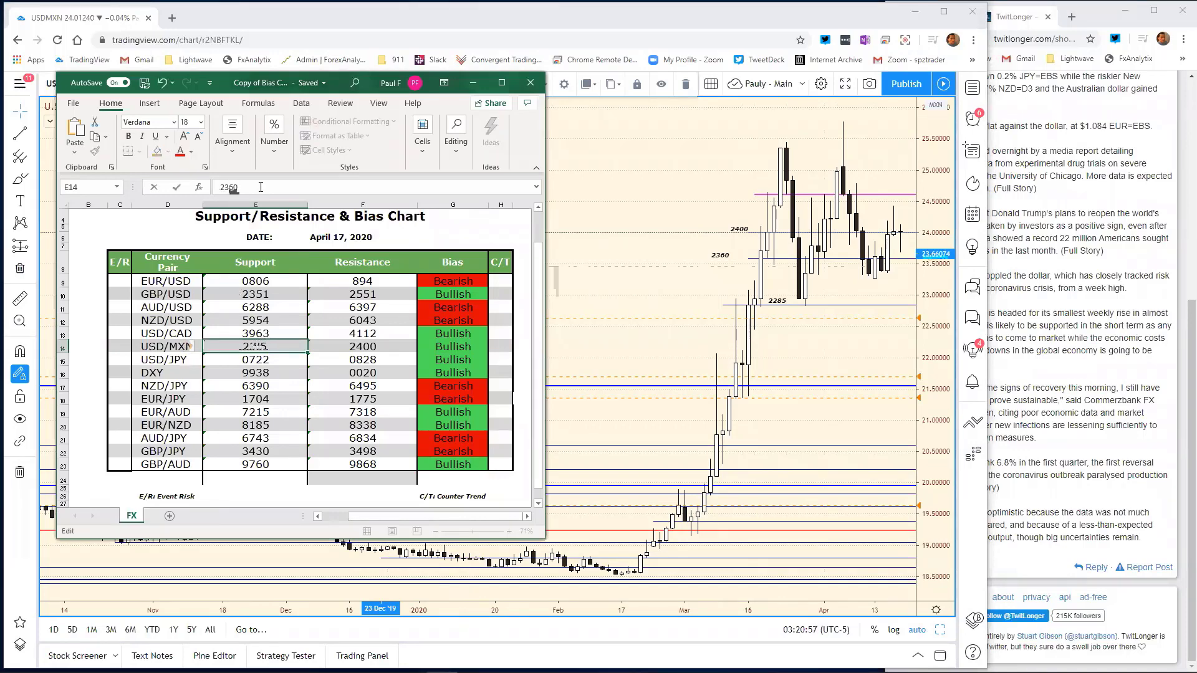
{"action": "type", "text": "/35"}
{"action": "key", "text": "Return"}
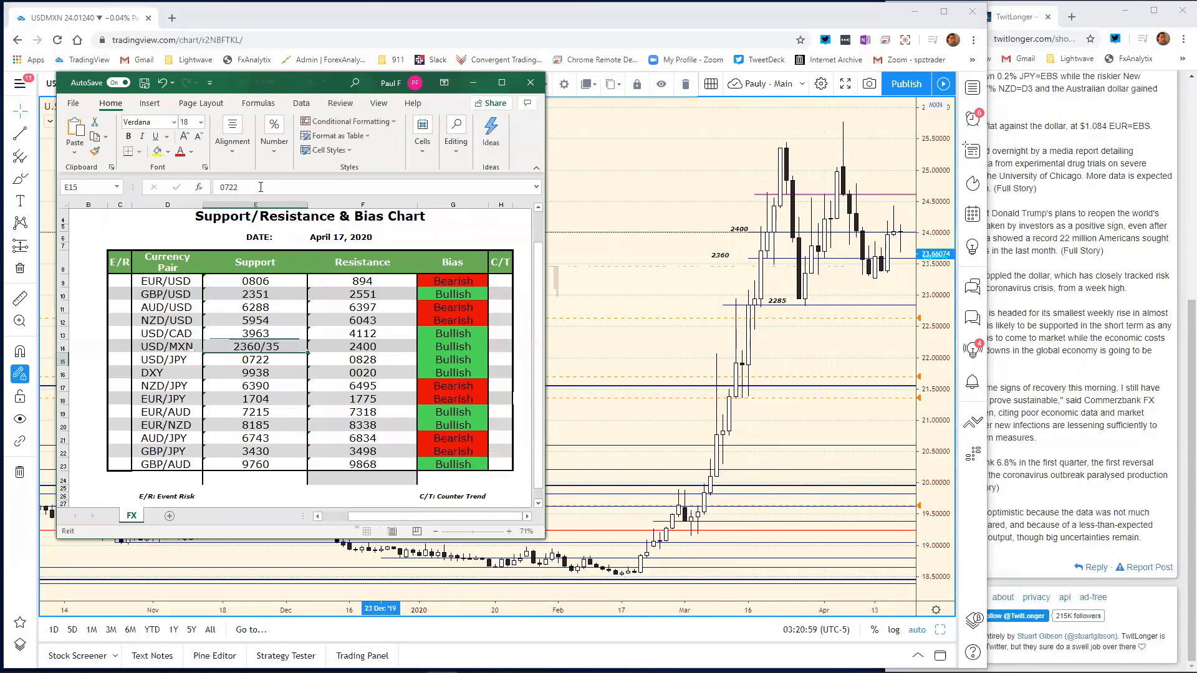
Change the USD/MXN resistance in F14 from 2400 to 2424, then minimize the spreadsheet.
{"action": "left_click", "coordinate": [382, 345]}
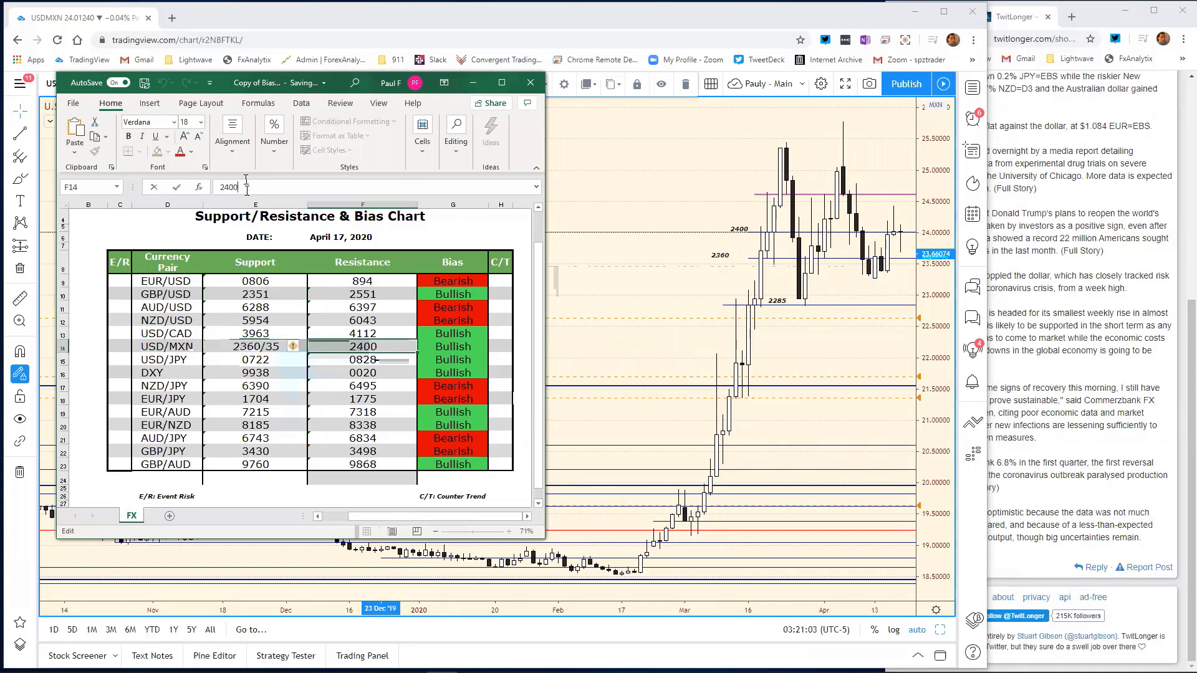
{"action": "key", "text": "BackSpace"}
{"action": "key", "text": "BackSpace"}
{"action": "type", "text": "24"}
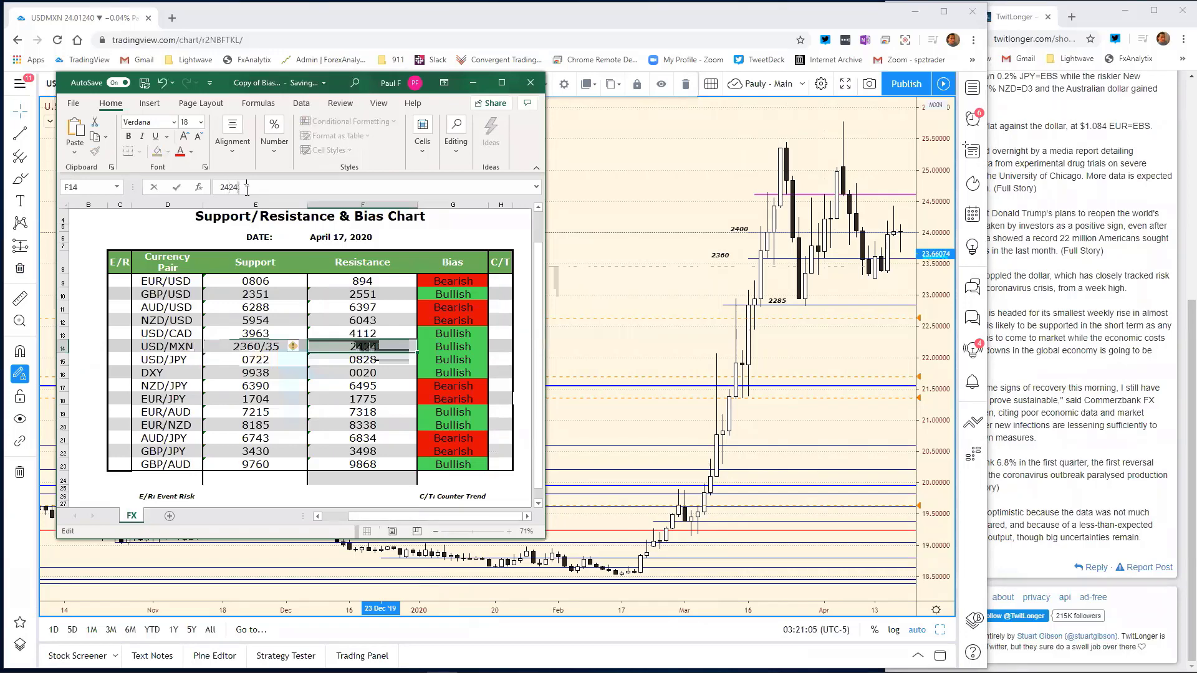
{"action": "key", "text": "Return"}
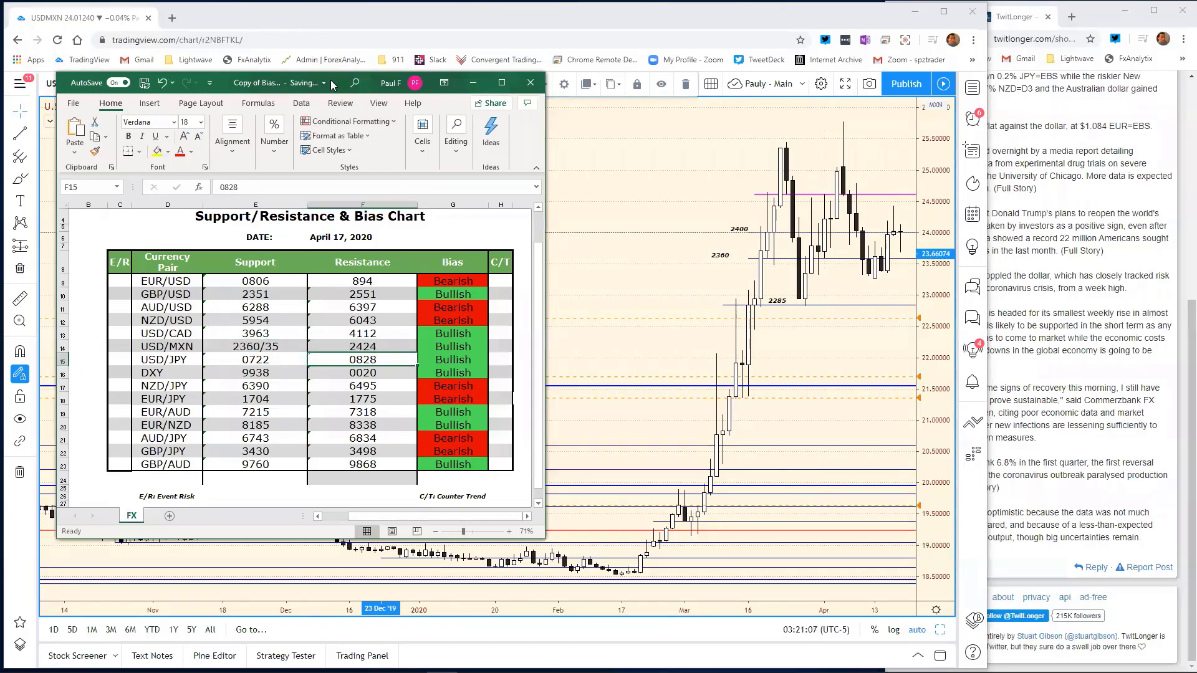
{"action": "left_click_drag", "start_coordinate": [333, 85], "coordinate": [563, 93]}
{"action": "left_click", "coordinate": [635, 89]}
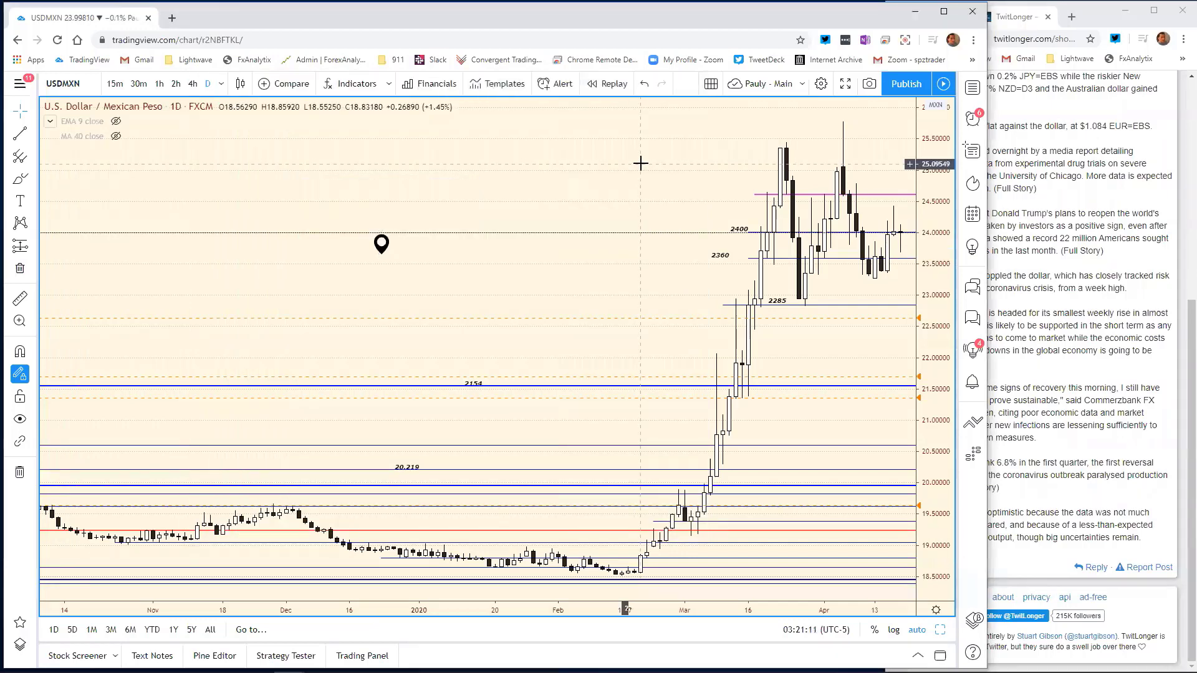
Load the USDJPY daily chart and read its session note: resistance 0828, support 0722.
{"action": "type", "text": "USDJ"}
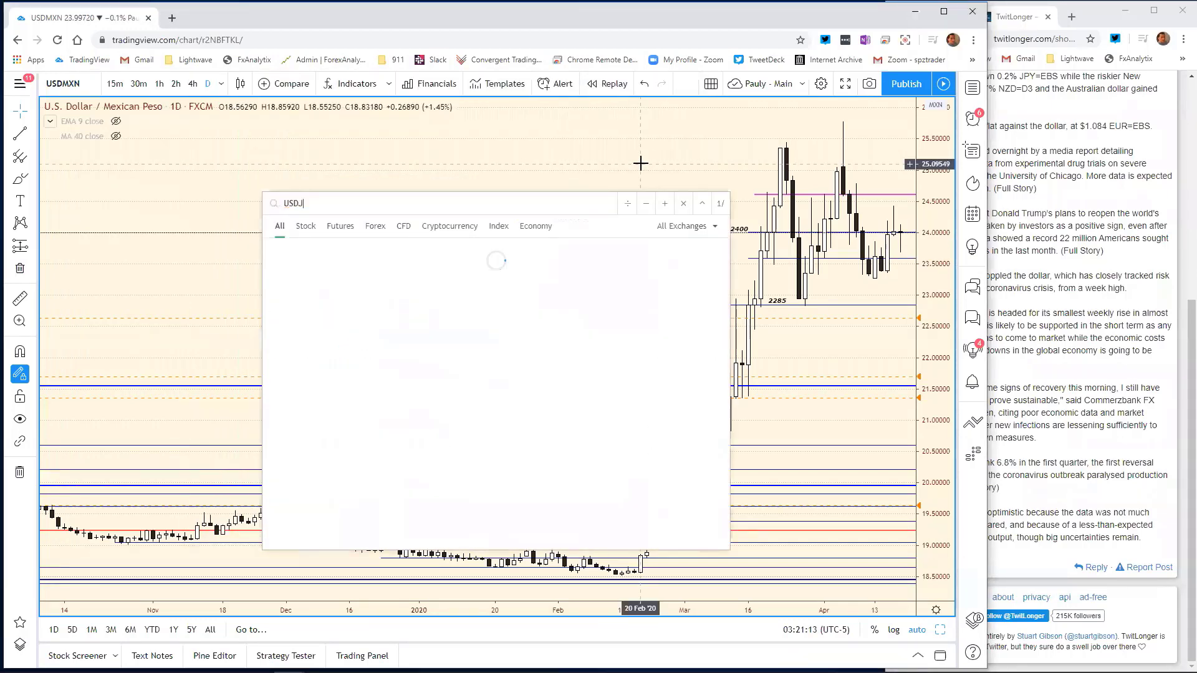
{"action": "type", "text": "PY"}
{"action": "key", "text": "Return"}
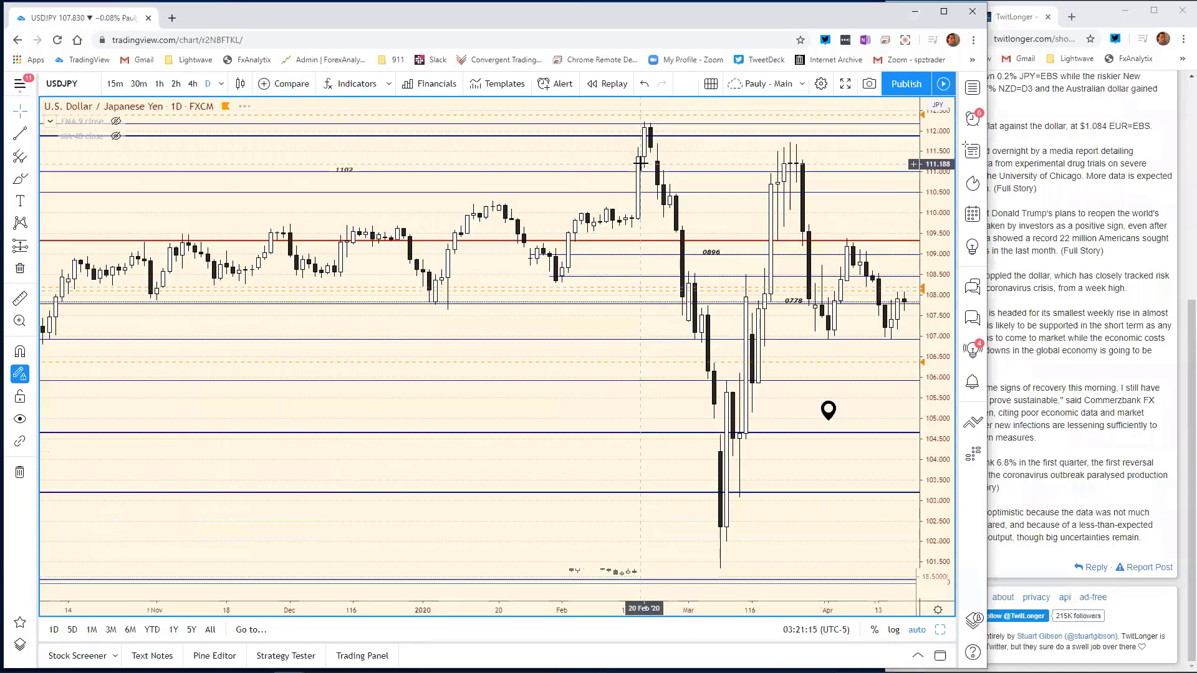
{"action": "left_click", "coordinate": [828, 410]}
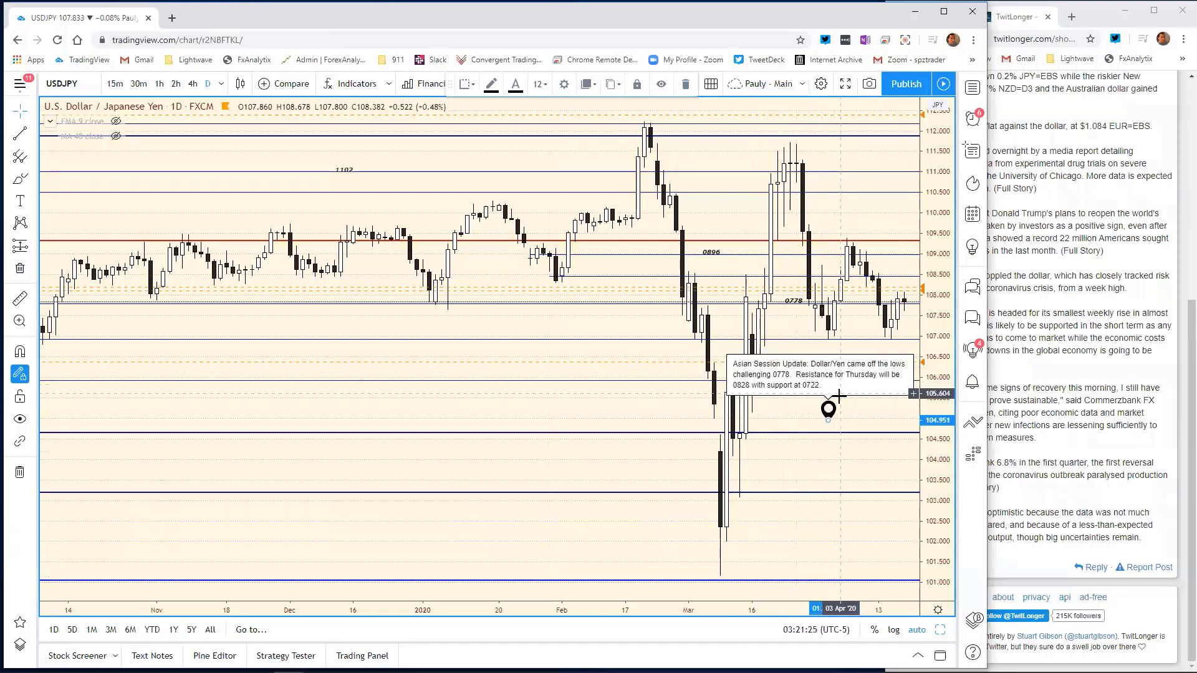
{"action": "left_click", "coordinate": [753, 407]}
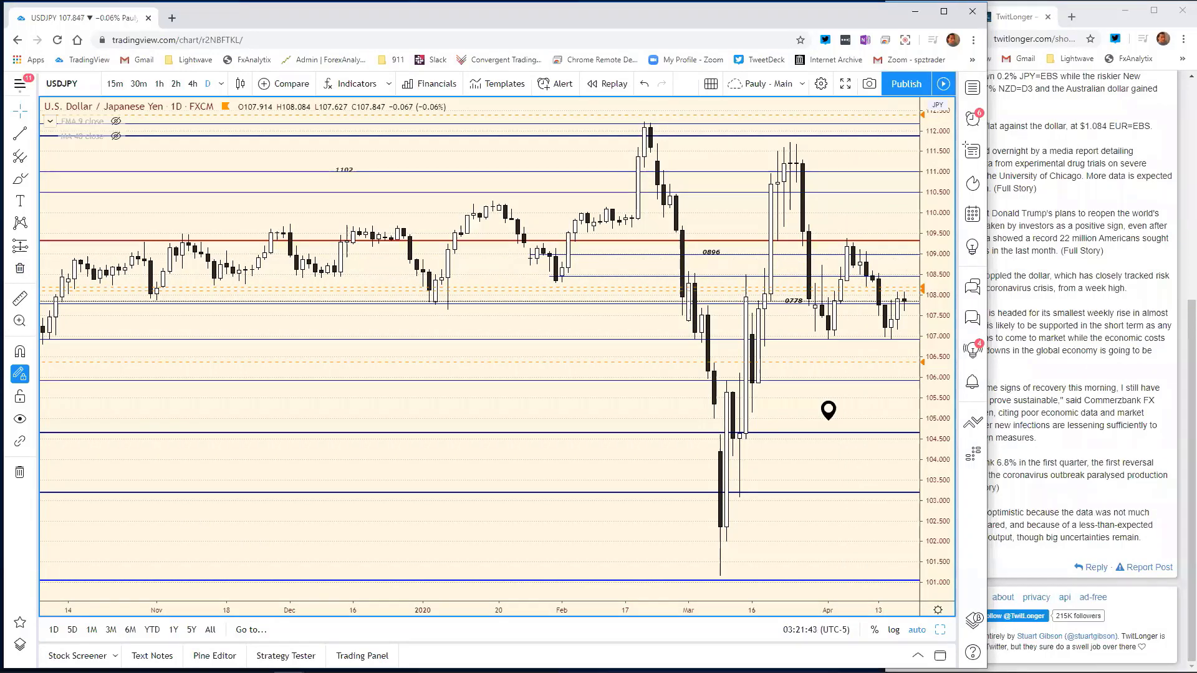
Set the USD/JPY resistance in F15 to 0821, then check the chart again.
{"action": "key", "text": "alt+Tab"}
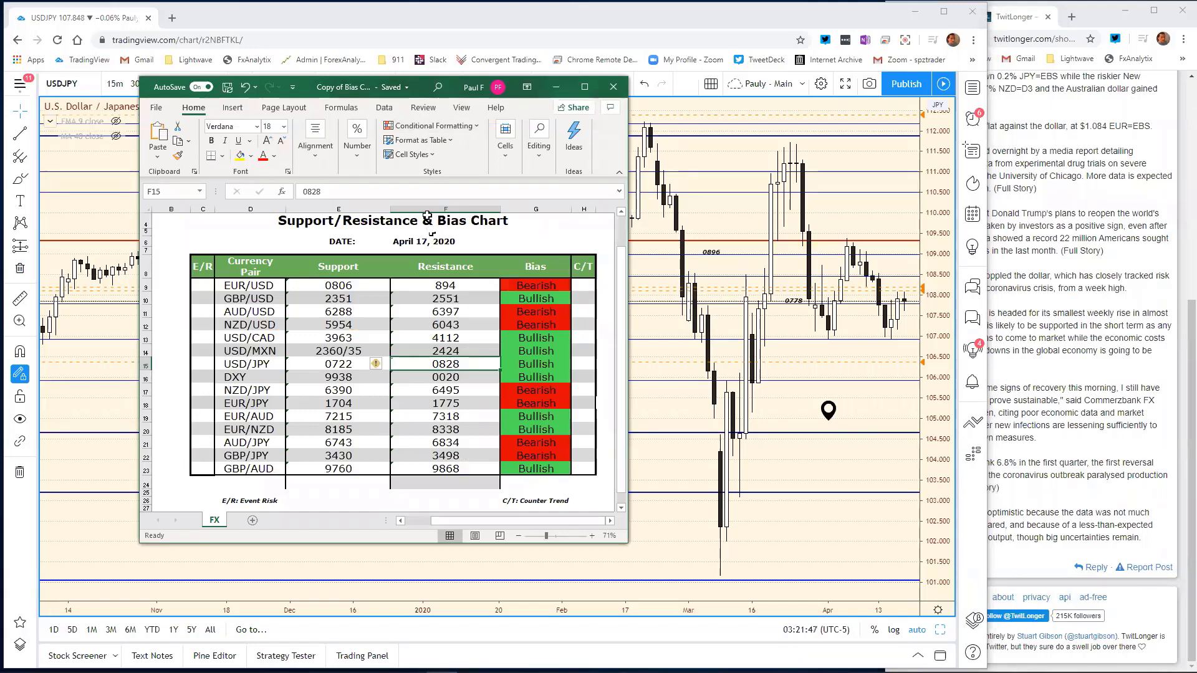
{"action": "left_click", "coordinate": [362, 190]}
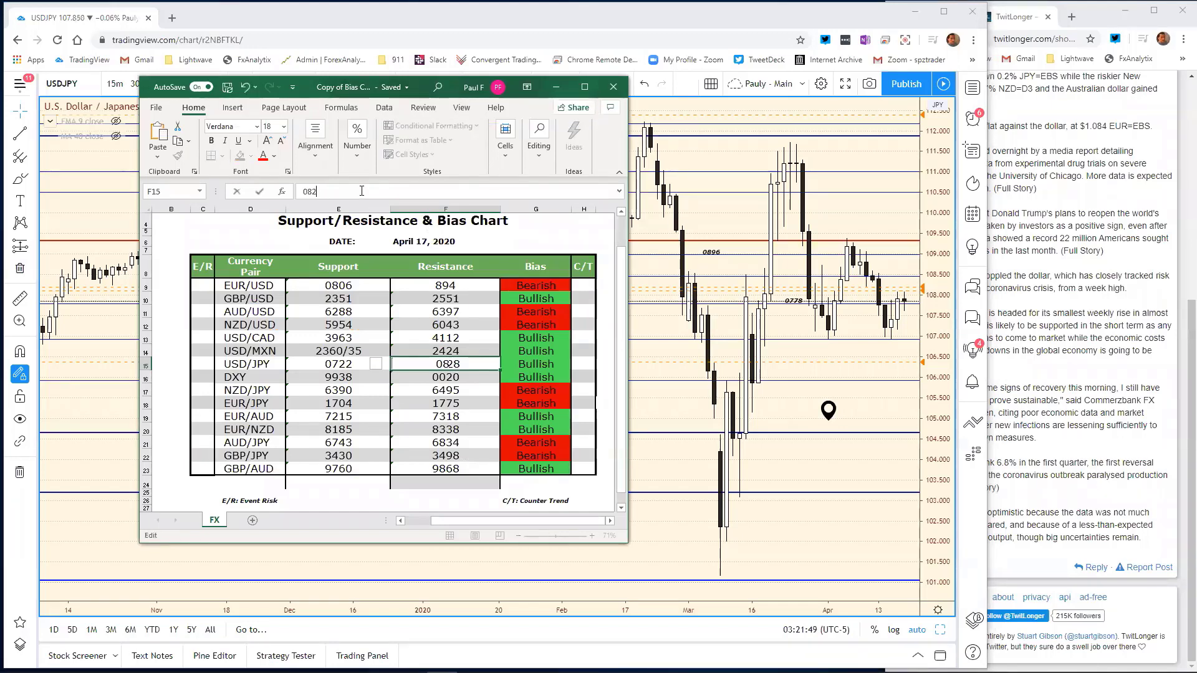
{"action": "type", "text": "1"}
{"action": "key", "text": "Return"}
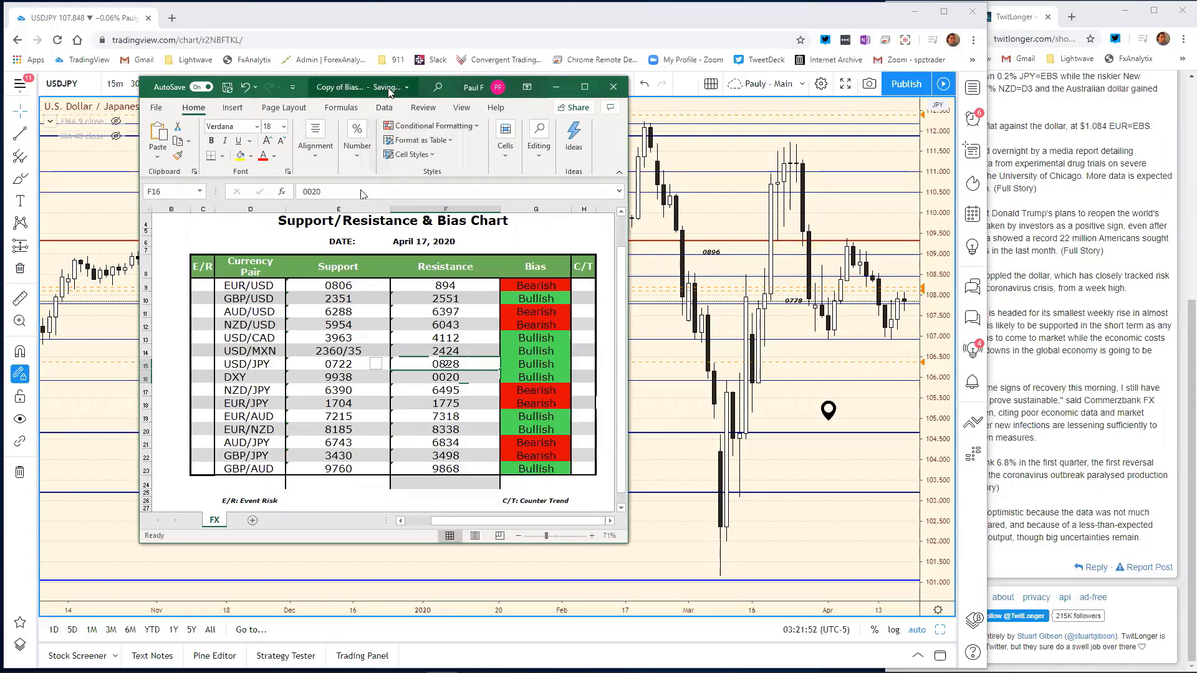
{"action": "key", "text": "alt+Tab"}
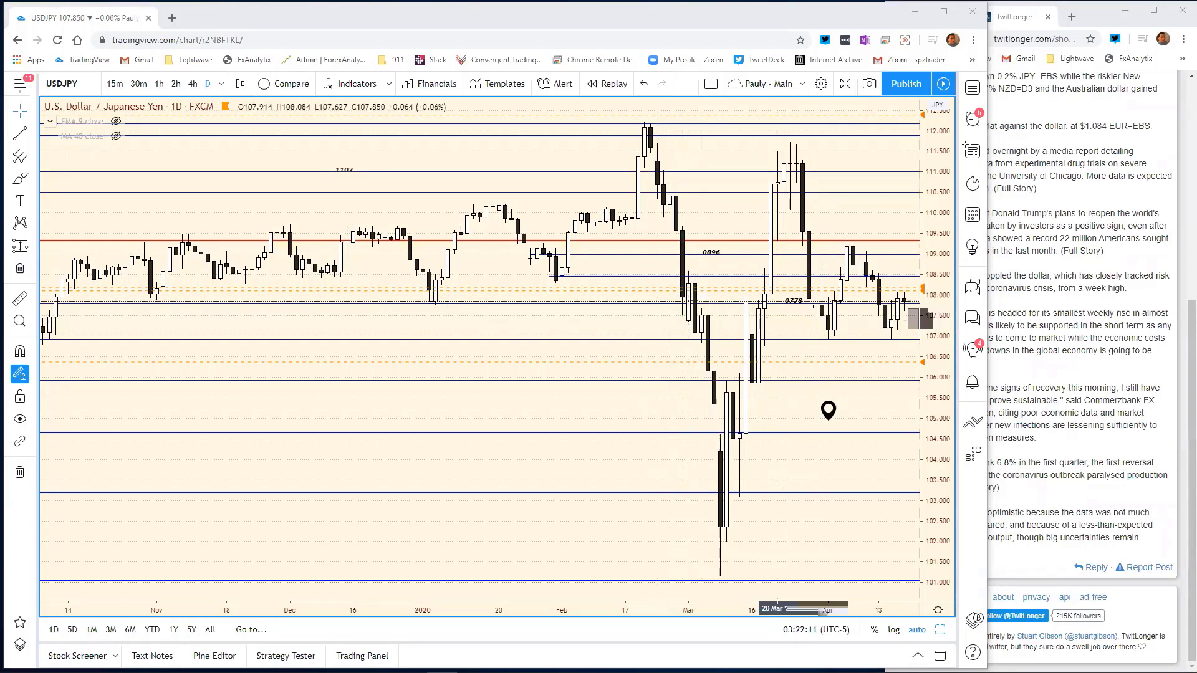
Change the USD/JPY support in E15 from 0722 to 0738, then return to TradingView.
{"action": "key", "text": "alt+Tab"}
{"action": "left_click", "coordinate": [452, 405]}
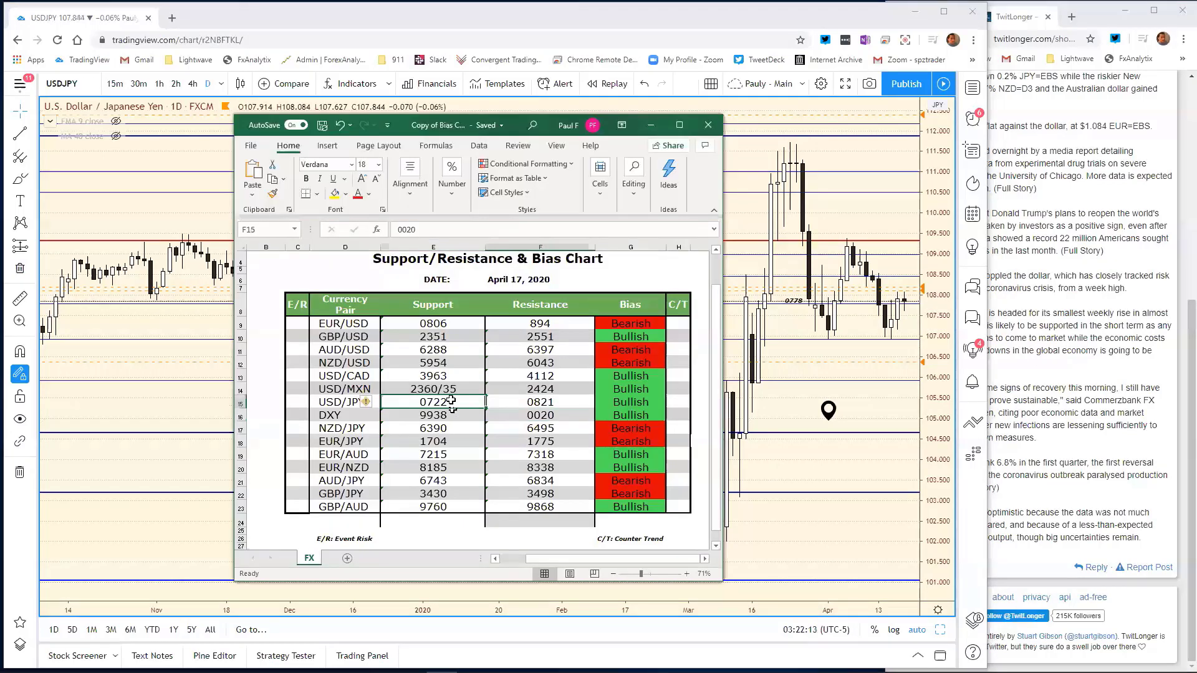
{"action": "left_click", "coordinate": [429, 230]}
{"action": "key", "text": "BackSpace"}
{"action": "type", "text": "0"}
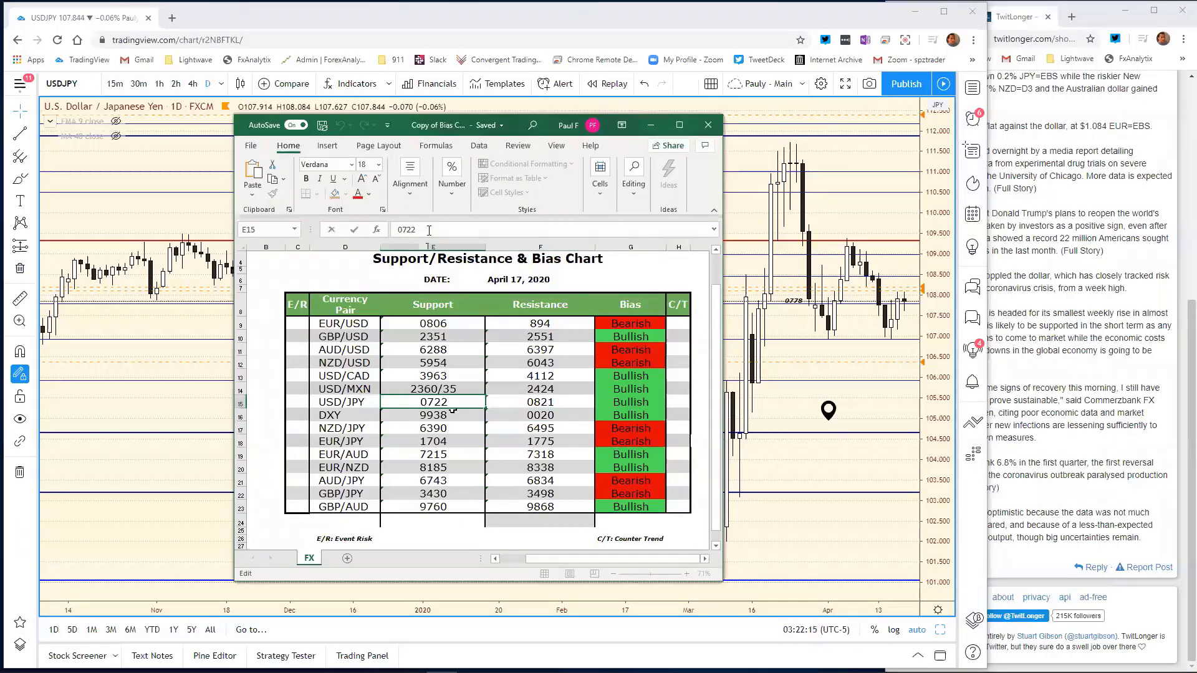
{"action": "type", "text": "8"}
{"action": "key", "text": "Return"}
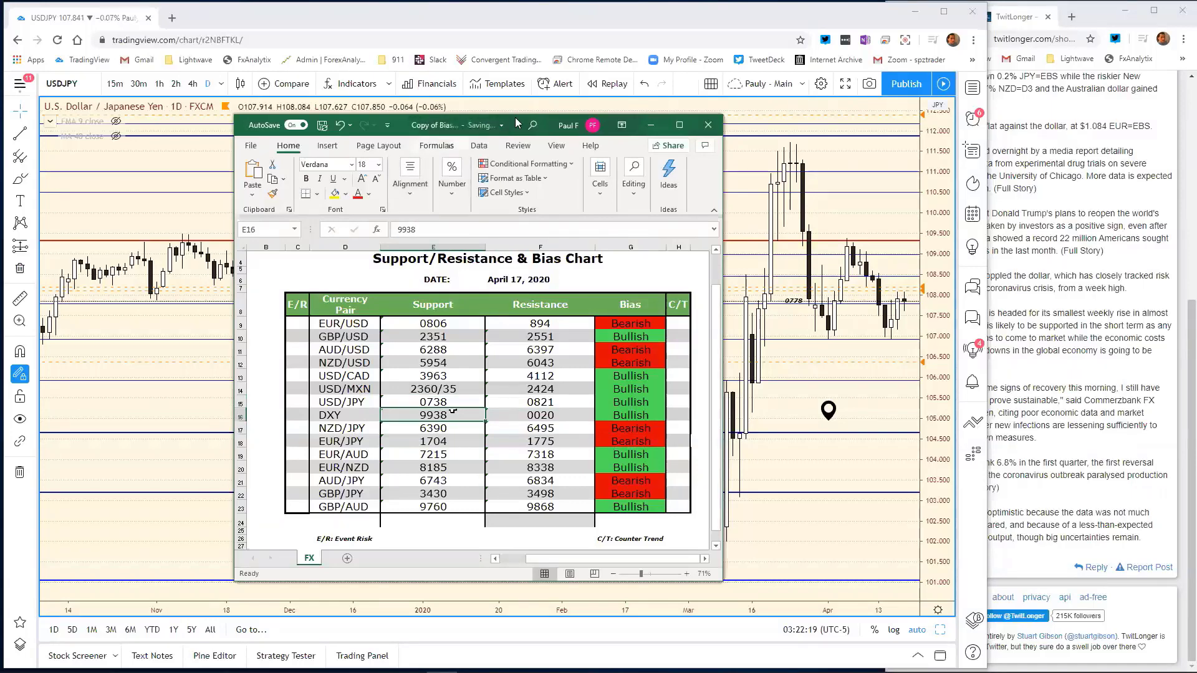
{"action": "key", "text": "alt+Tab"}
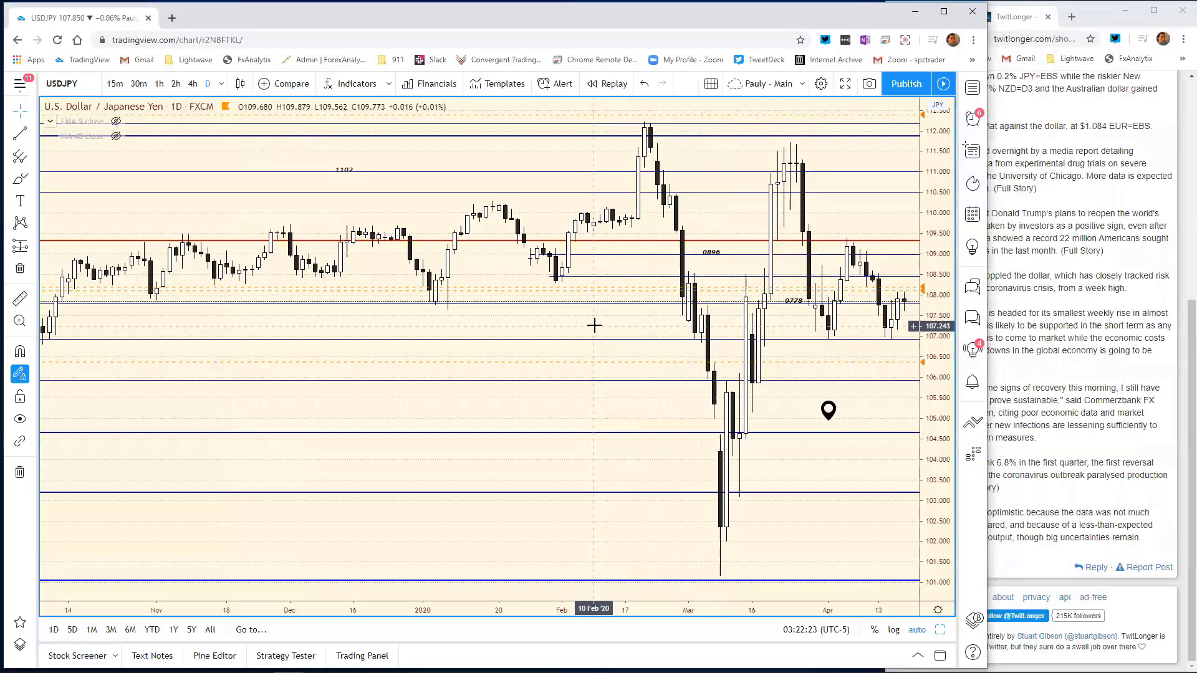
Load the DXY dollar index chart and open its session note (resistance 0014, support 9934).
{"action": "type", "text": "DXY"}
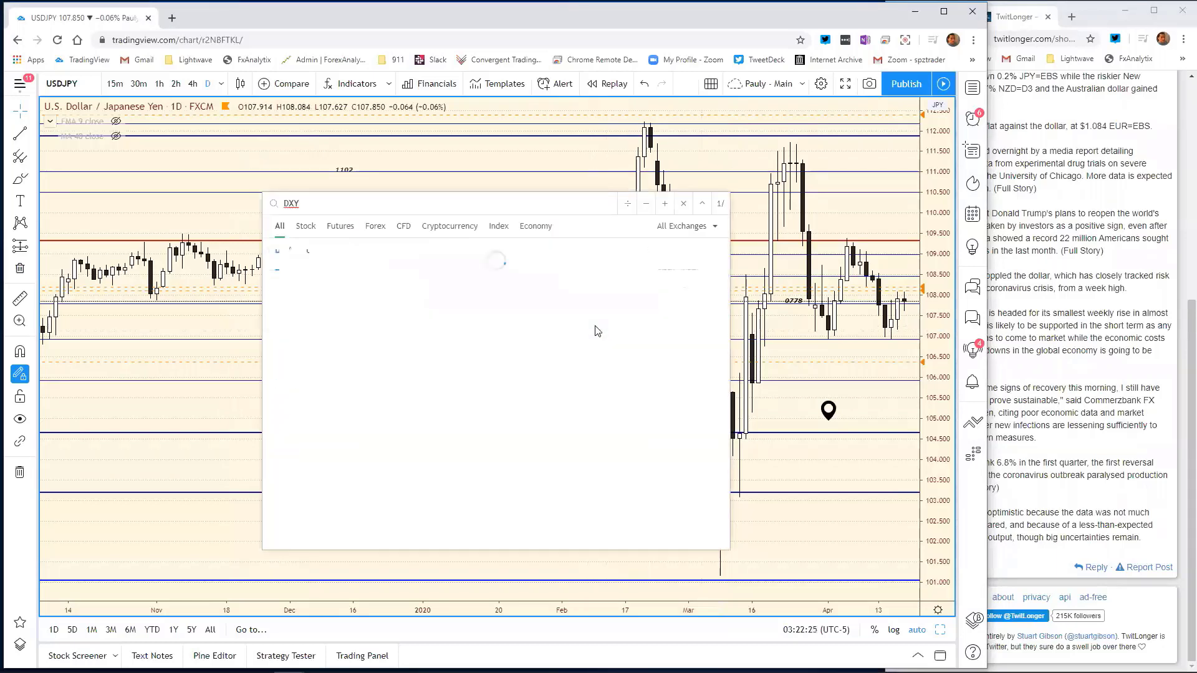
{"action": "key", "text": "Return"}
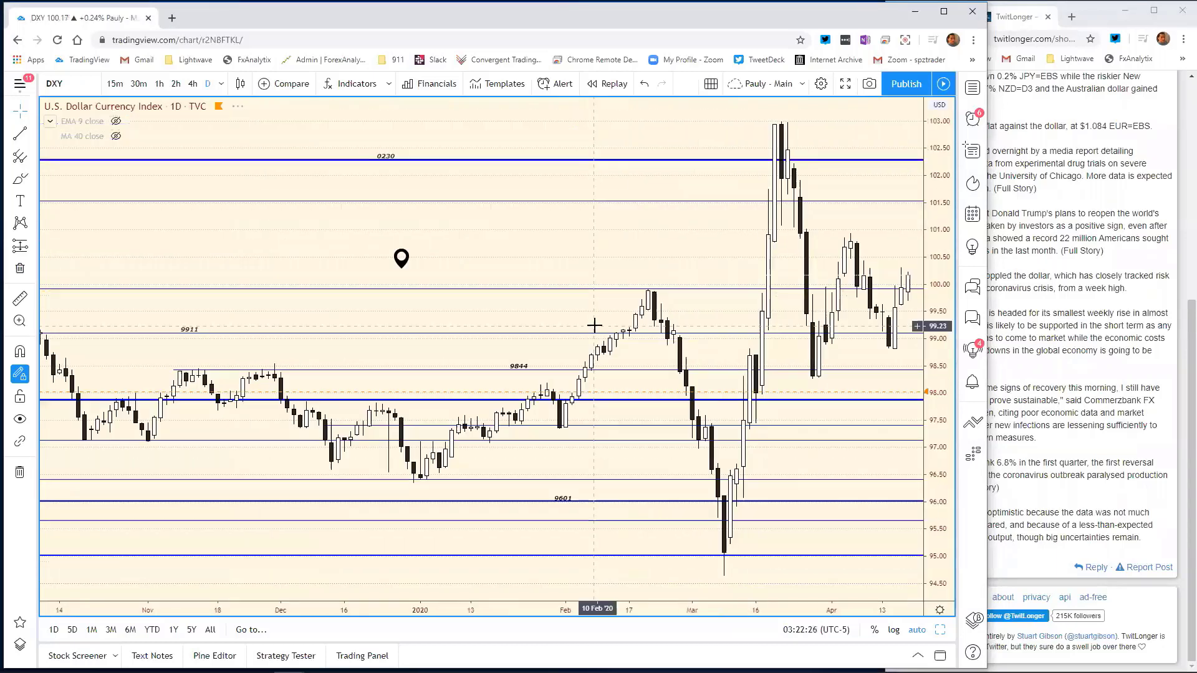
{"action": "left_click", "coordinate": [402, 259]}
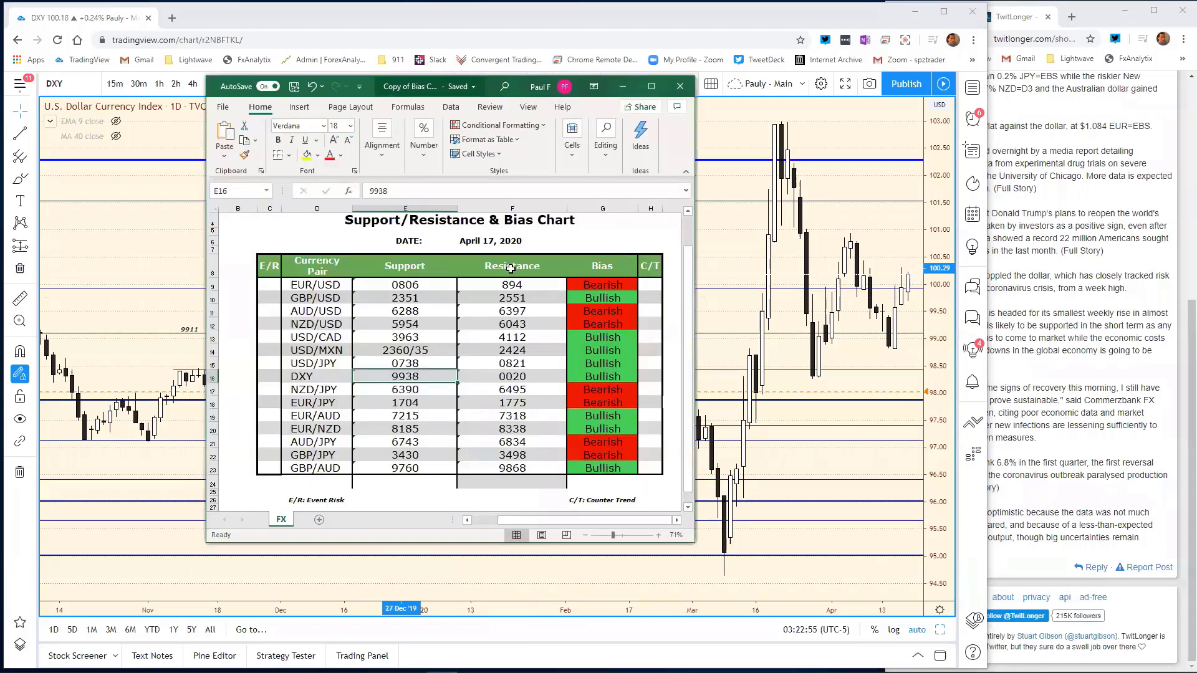
Change the DXY resistance in the bias chart to 0014.
{"action": "left_click", "coordinate": [521, 377]}
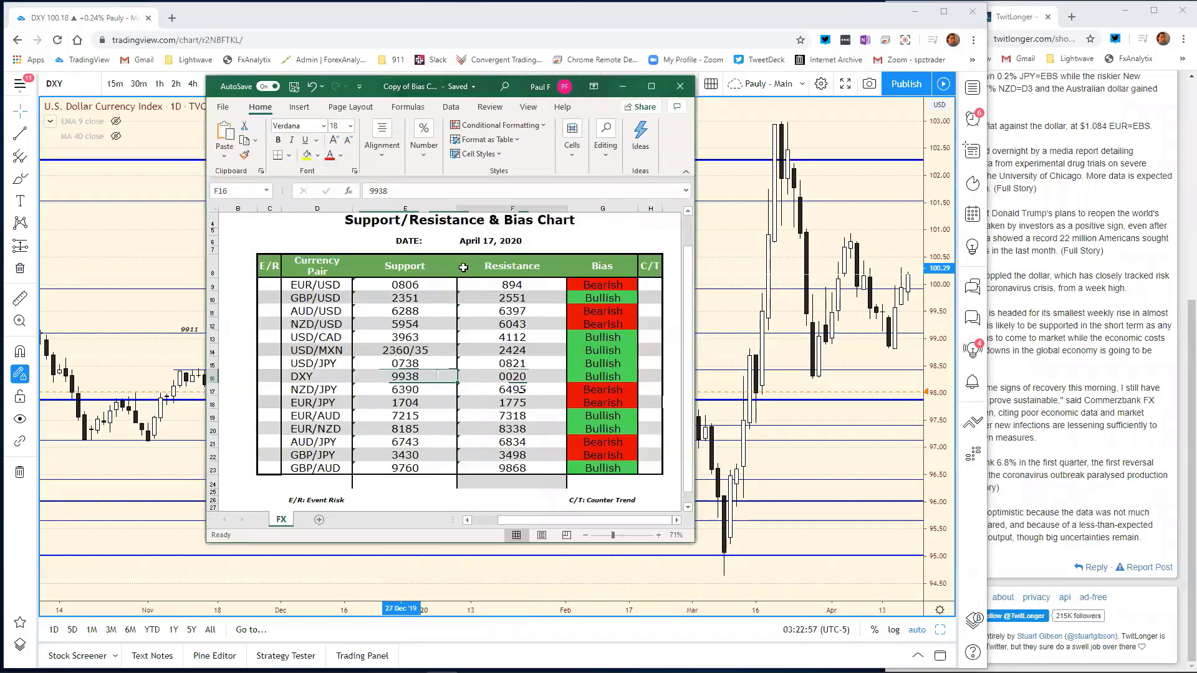
{"action": "type", "text": "9920"}
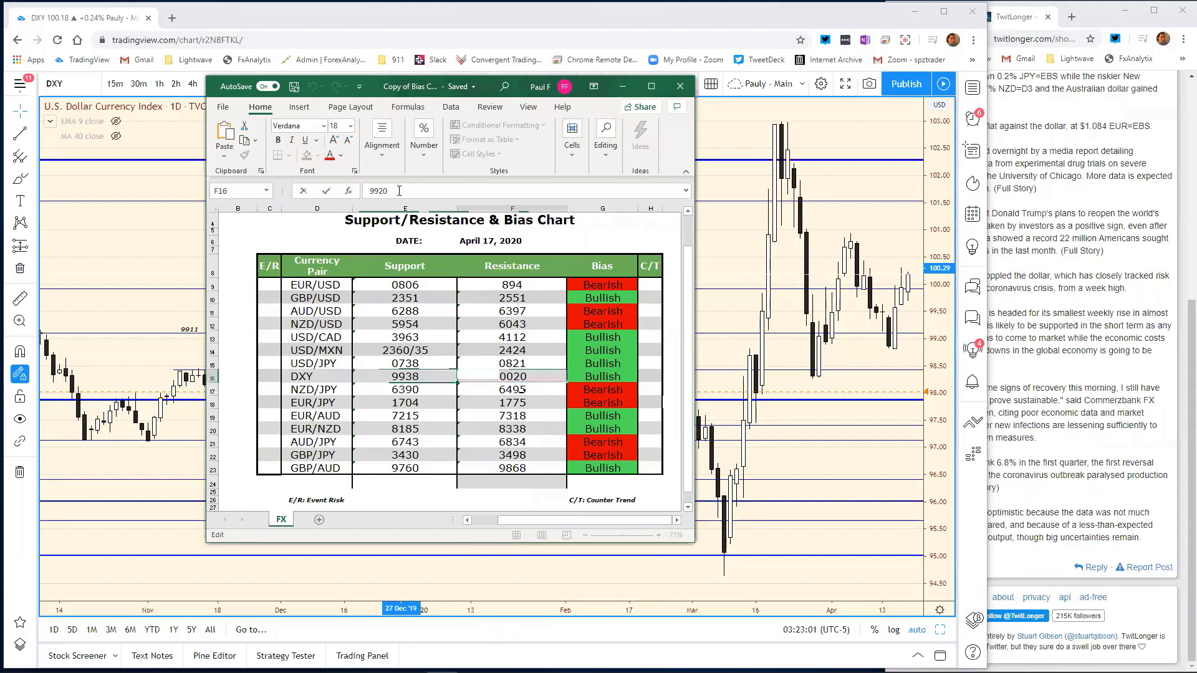
{"action": "key", "text": "BackSpace"}
{"action": "key", "text": "BackSpace"}
{"action": "type", "text": "14"}
{"action": "key", "text": "Return"}
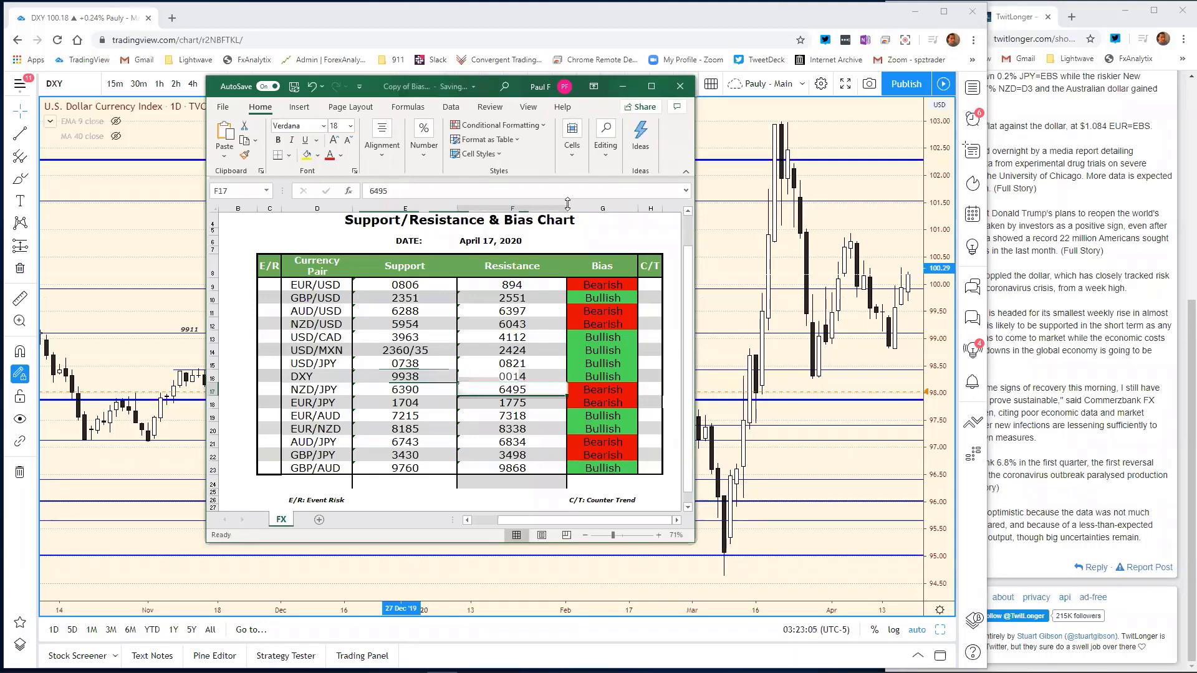
Change the DXY support from 9938 to 9934.
{"action": "left_click_drag", "start_coordinate": [499, 87], "coordinate": [532, 98]}
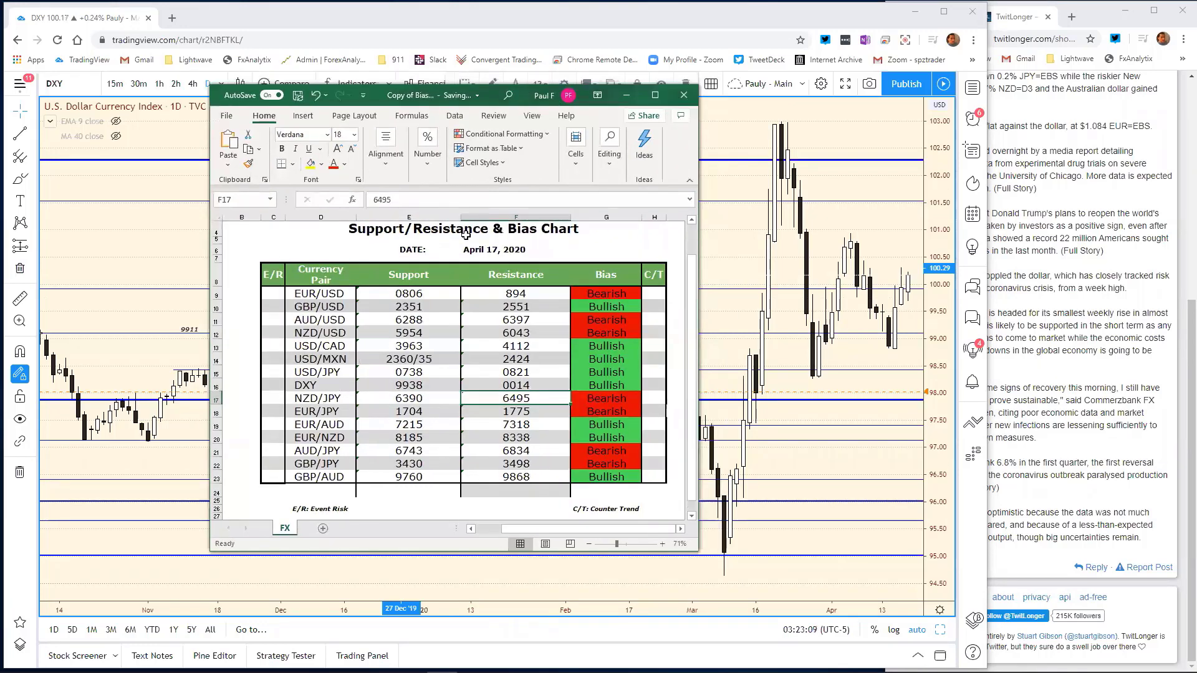
{"action": "left_click", "coordinate": [435, 386]}
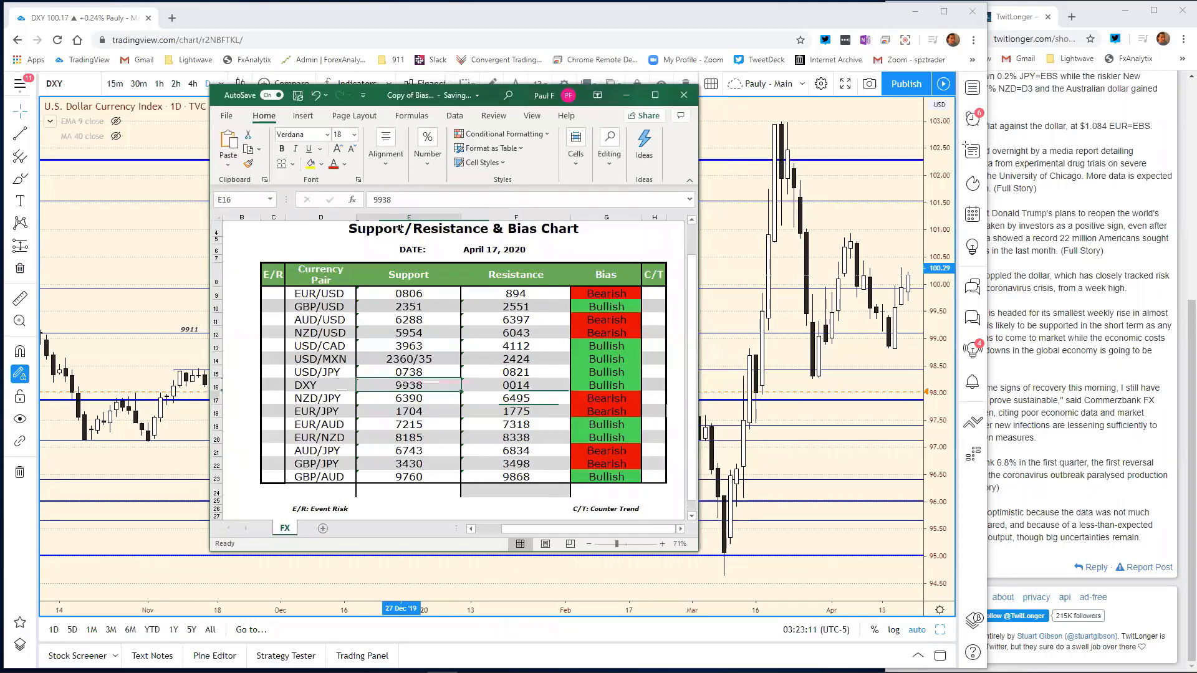
{"action": "left_click", "coordinate": [395, 198]}
{"action": "key", "text": "BackSpace"}
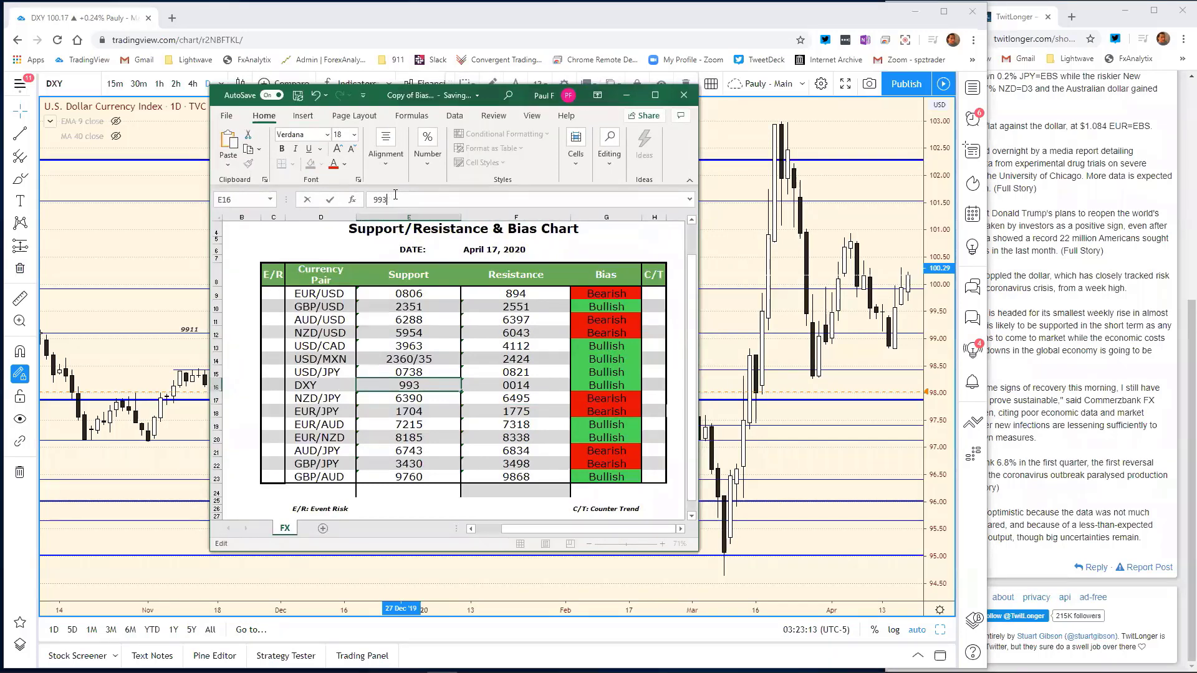
{"action": "type", "text": "4"}
{"action": "key", "text": "Return"}
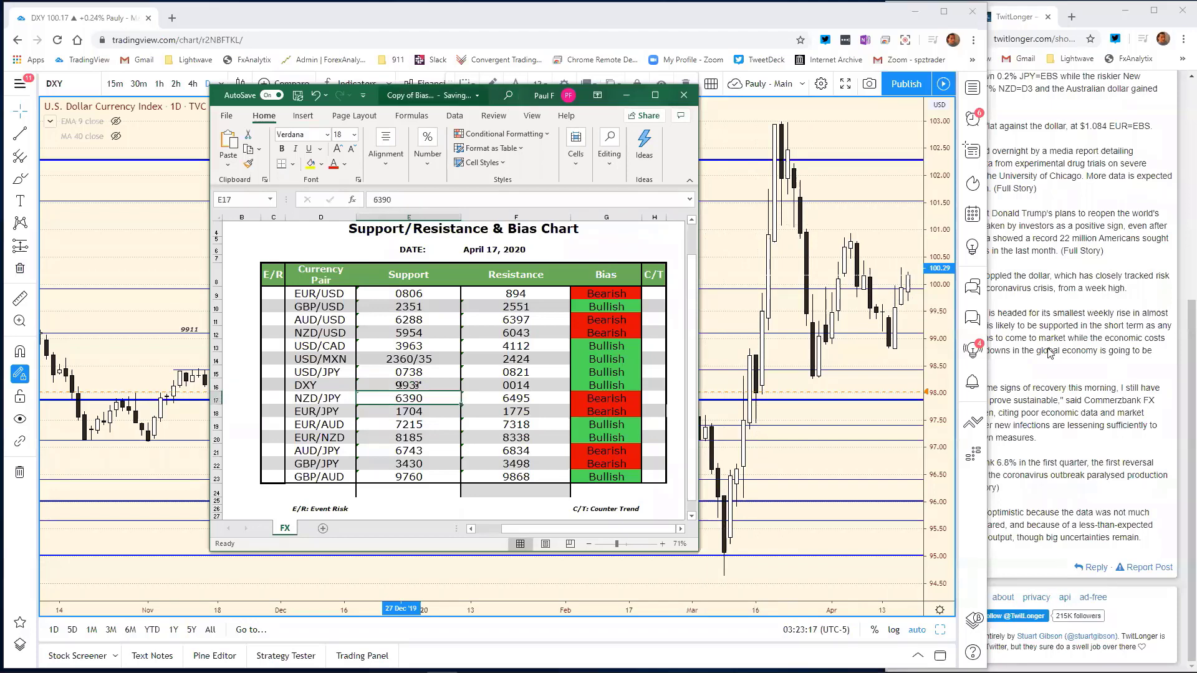
Minimize Excel, restore TradingView's eight-chart grid, and open the layout options.
{"action": "left_click", "coordinate": [626, 95]}
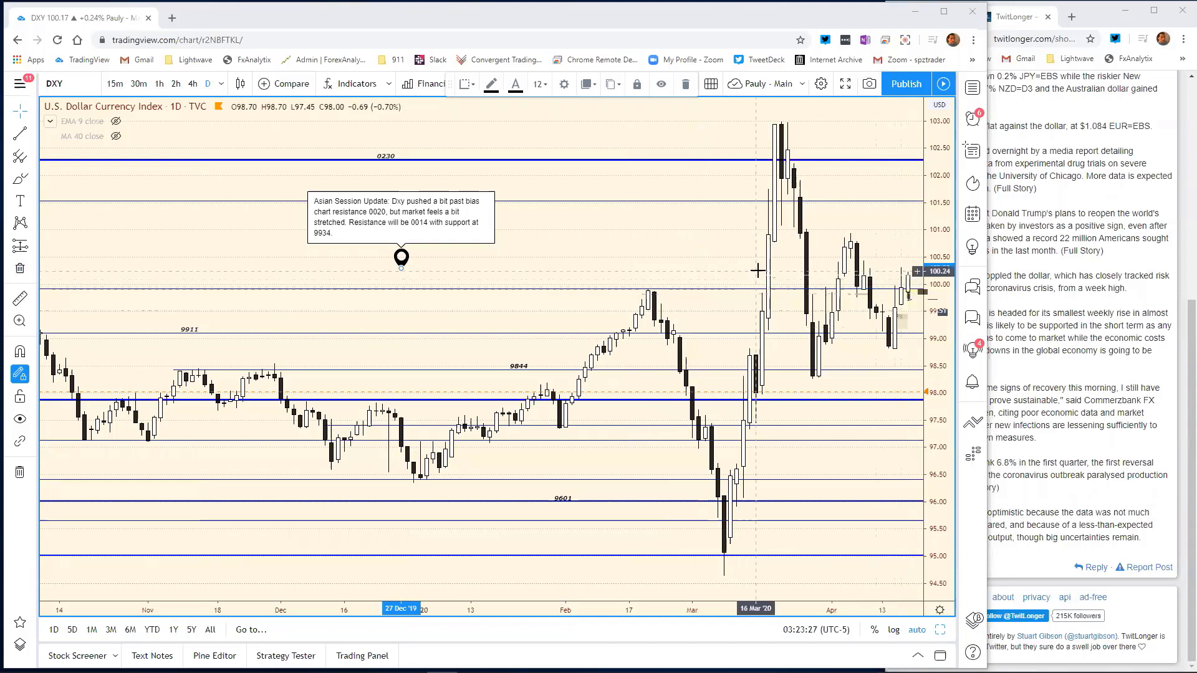
{"action": "left_click", "coordinate": [940, 629]}
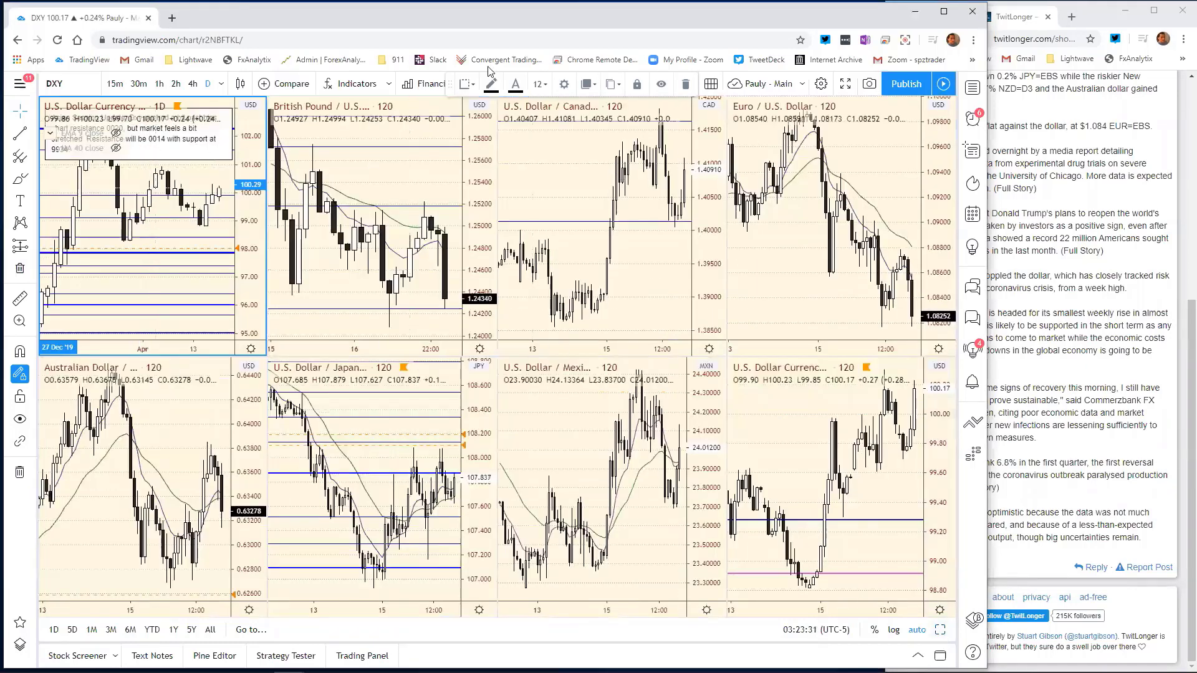
{"action": "left_click", "coordinate": [802, 85]}
Load a saved chart layout from the list and maximize its AUDJPY daily chart.
{"action": "left_click", "coordinate": [847, 265]}
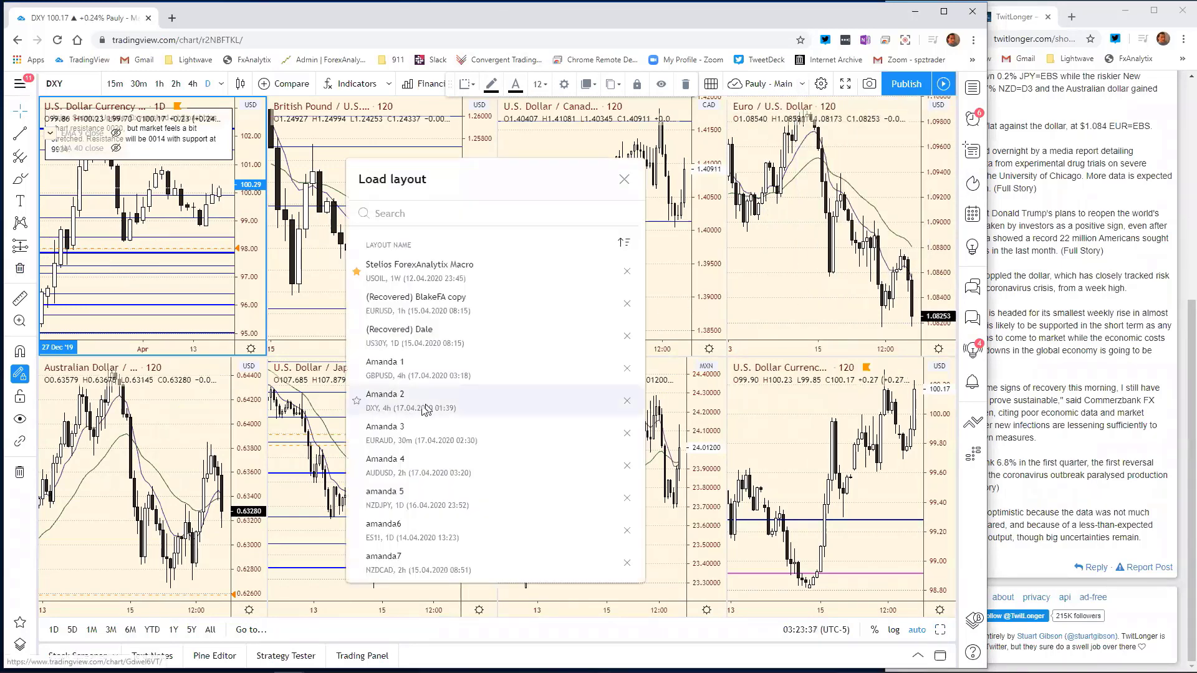
{"action": "scroll", "coordinate": [428, 407], "scroll_direction": "down", "scroll_amount": 3}
{"action": "scroll", "coordinate": [426, 407], "scroll_direction": "down", "scroll_amount": 8}
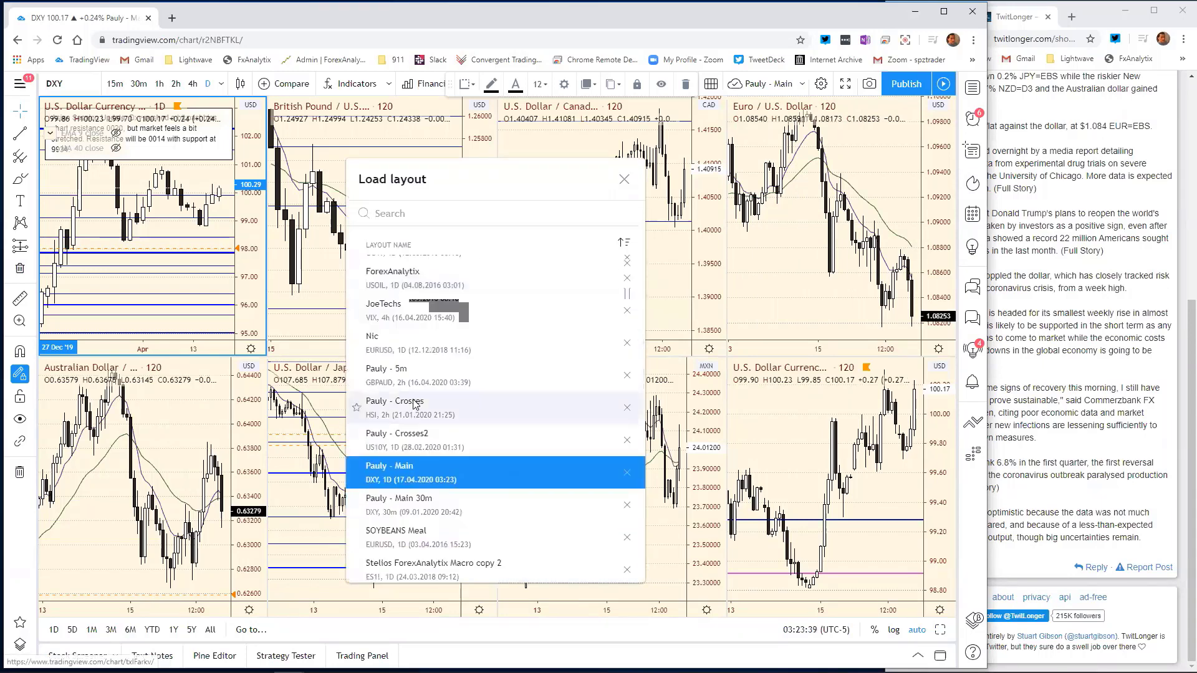
{"action": "left_click", "coordinate": [412, 383]}
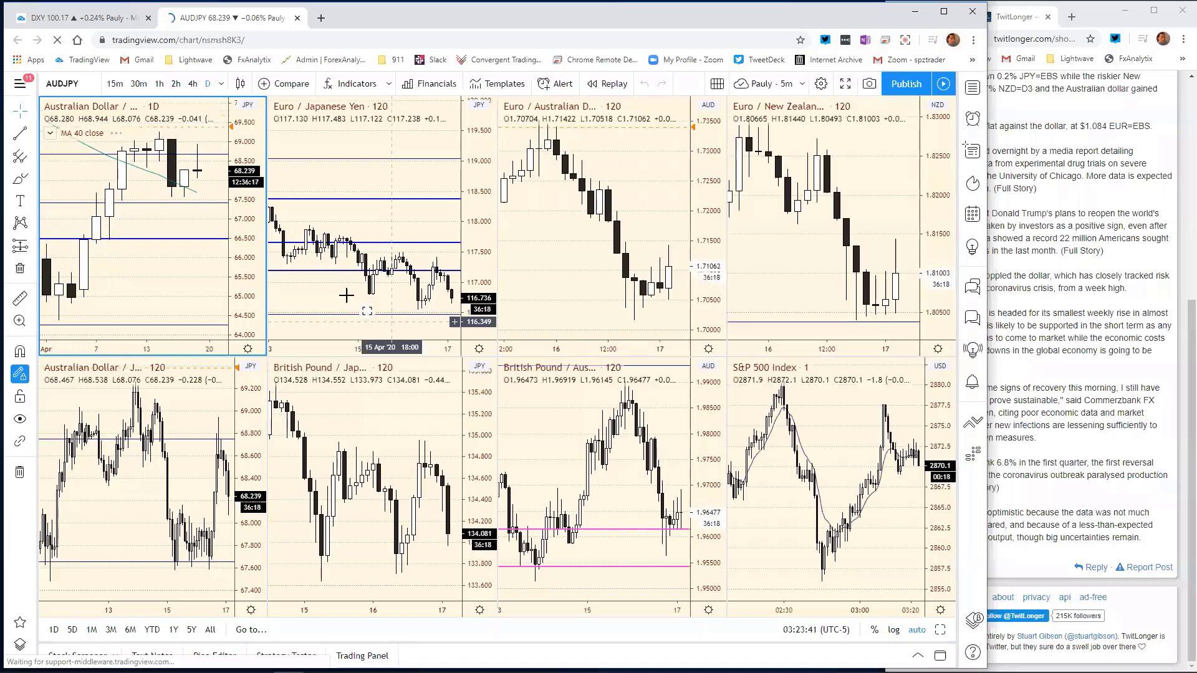
{"action": "left_click", "coordinate": [939, 630]}
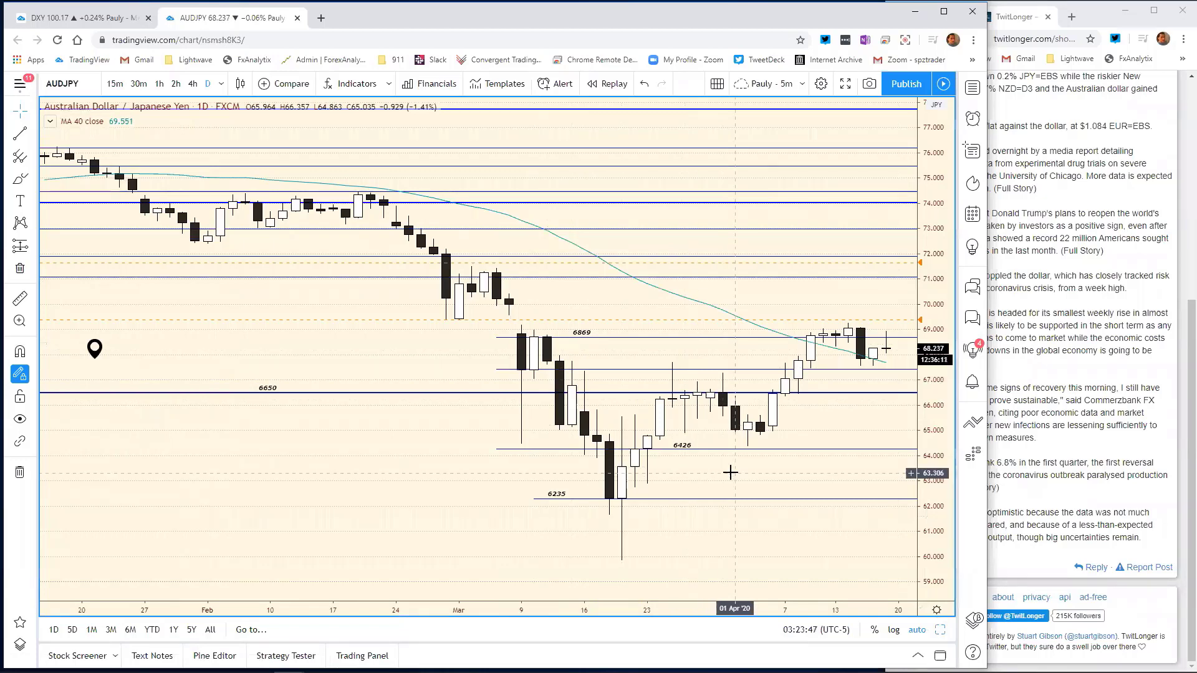
Switch the chart symbol to NZDJPY, then bring the Excel bias chart forward.
{"action": "type", "text": "NZD"}
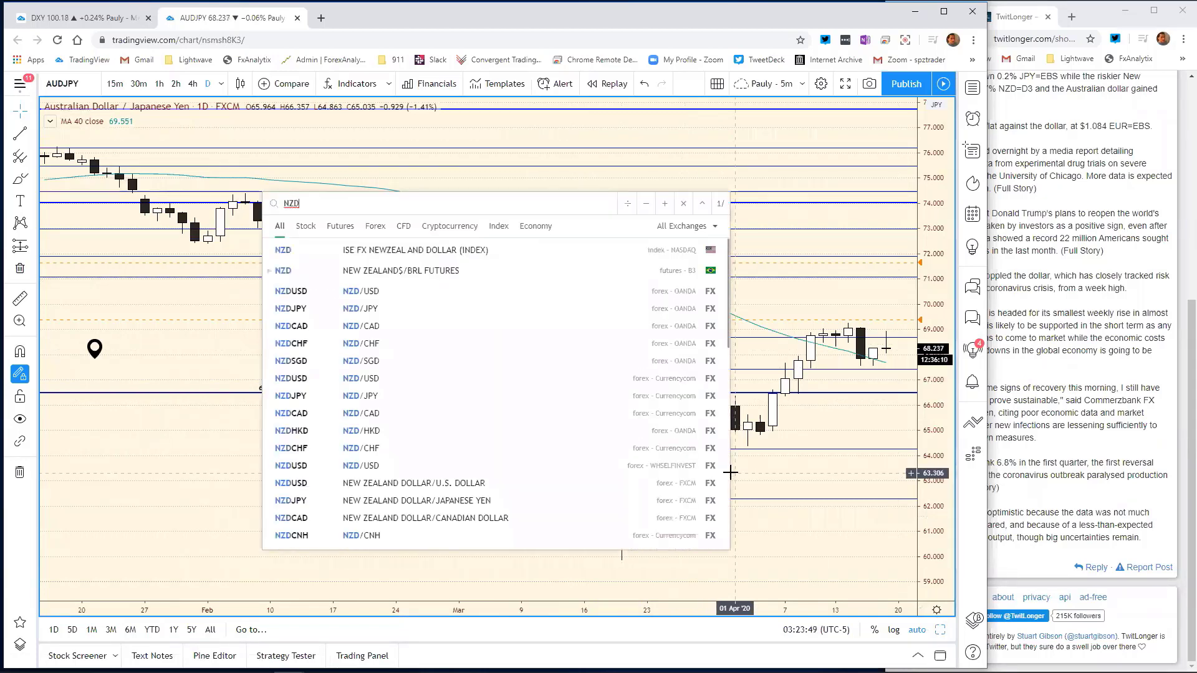
{"action": "type", "text": "JPY"}
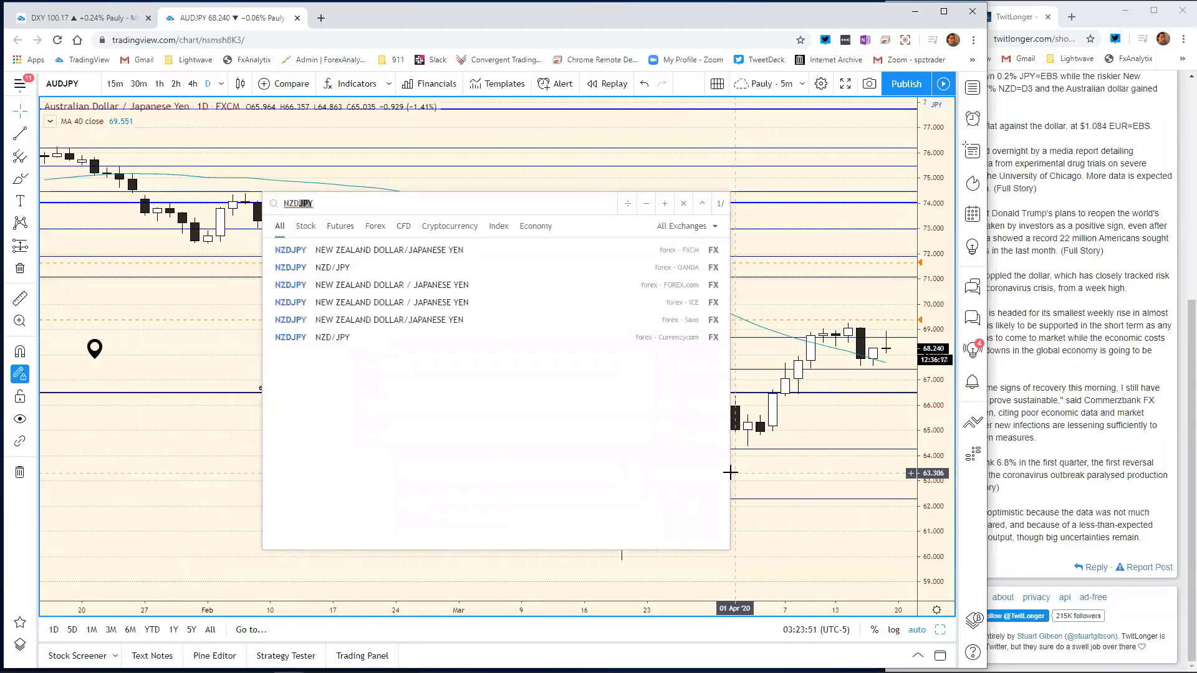
{"action": "key", "text": "Return"}
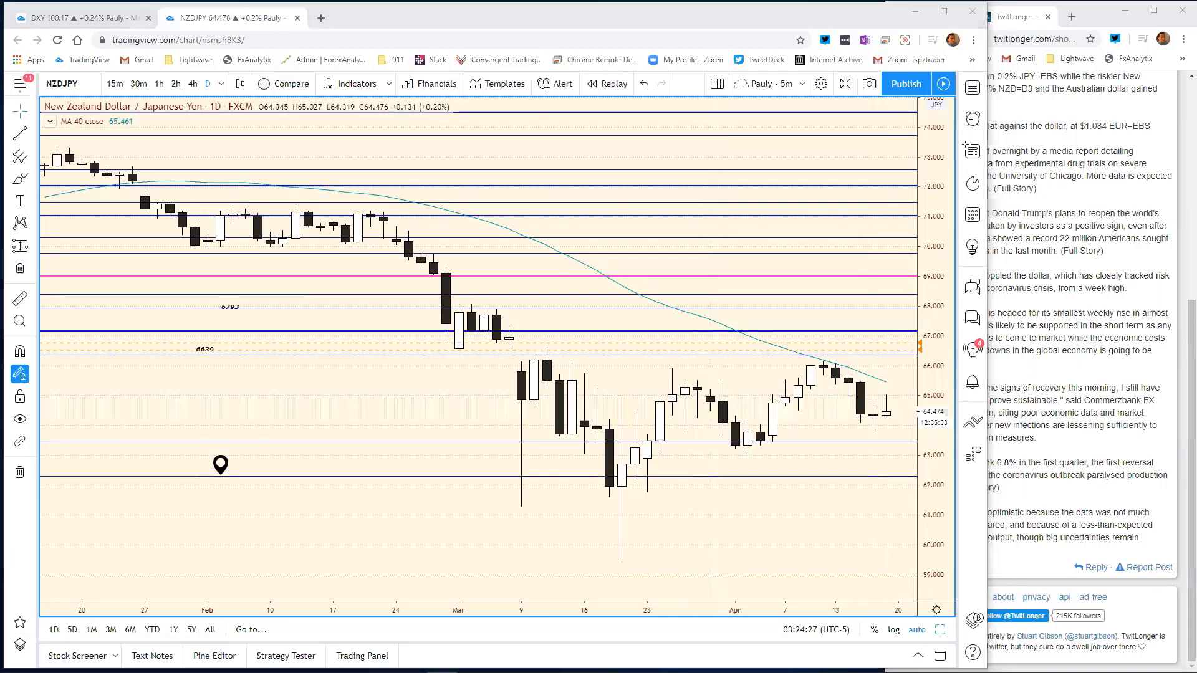
{"action": "key", "text": "alt+Tab"}
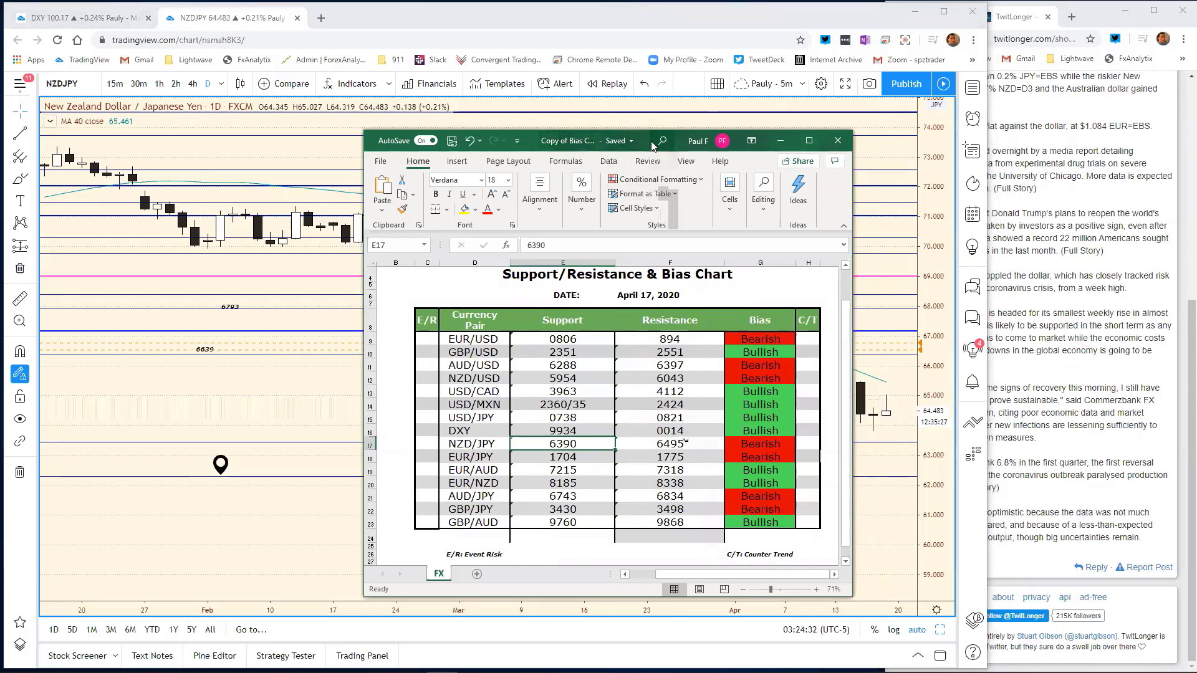
Check the NZDJPY chart, change NZD/JPY support in E17 from 6390 to 6398, then minimize Excel.
{"action": "left_click", "coordinate": [780, 140]}
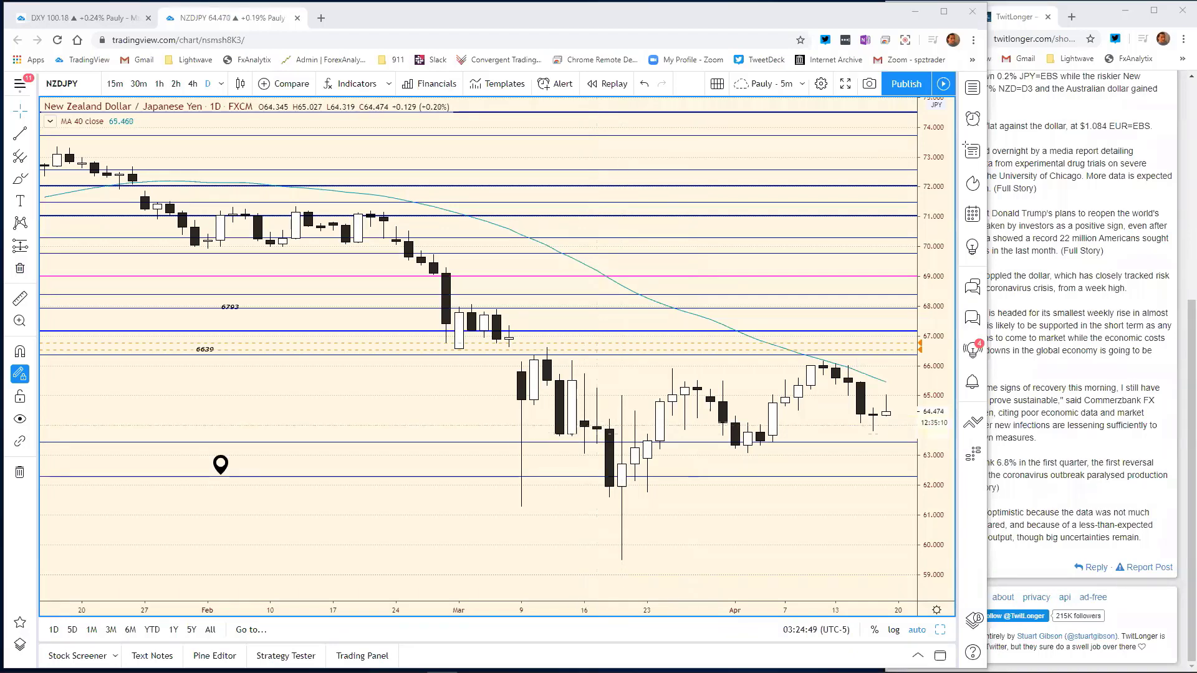
{"action": "key", "text": "alt+Tab"}
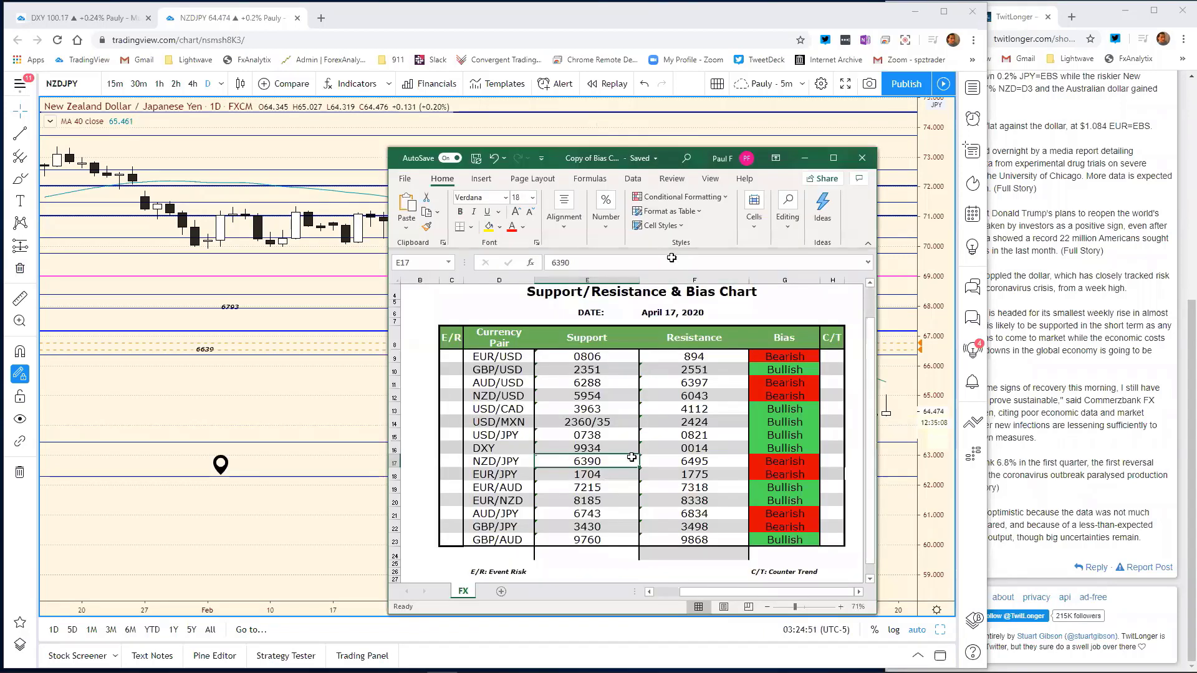
{"action": "left_click", "coordinate": [579, 262]}
{"action": "key", "text": "BackSpace"}
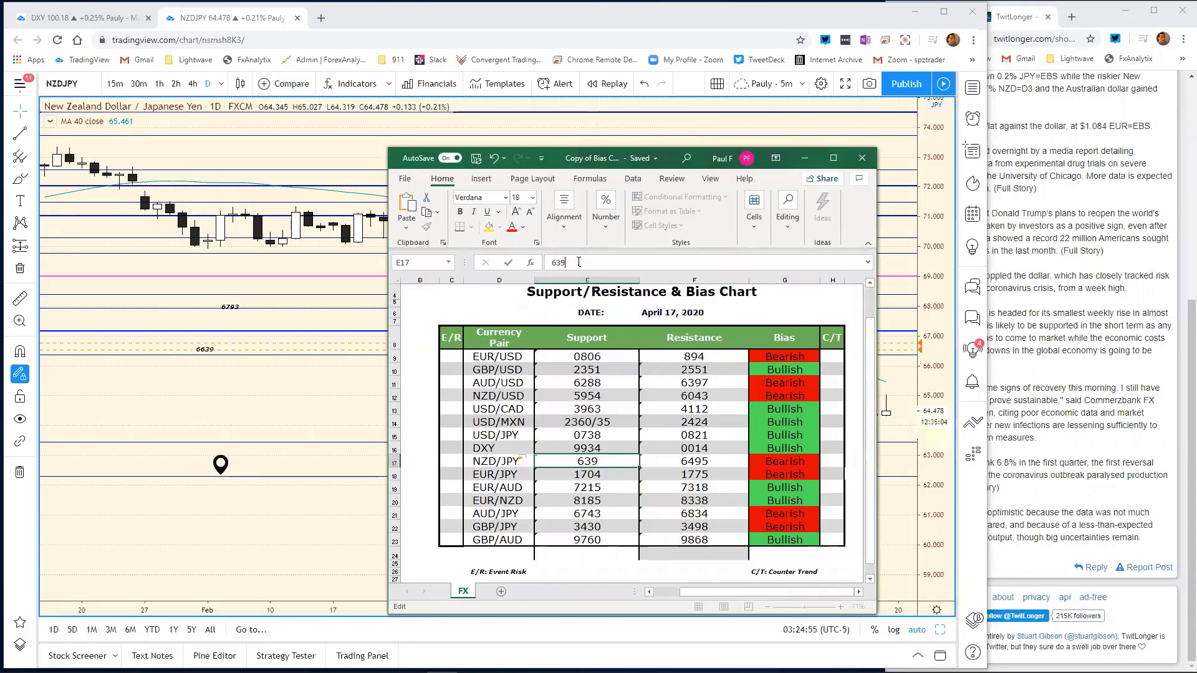
{"action": "type", "text": "8"}
{"action": "key", "text": "Return"}
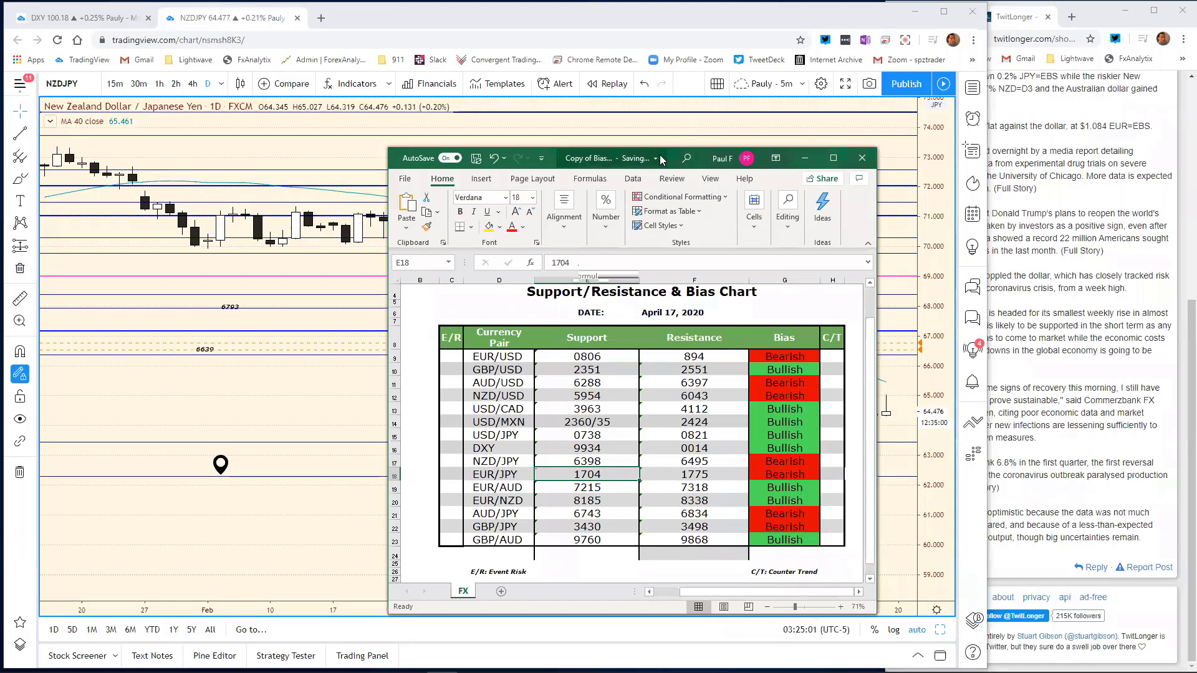
{"action": "left_click", "coordinate": [804, 158]}
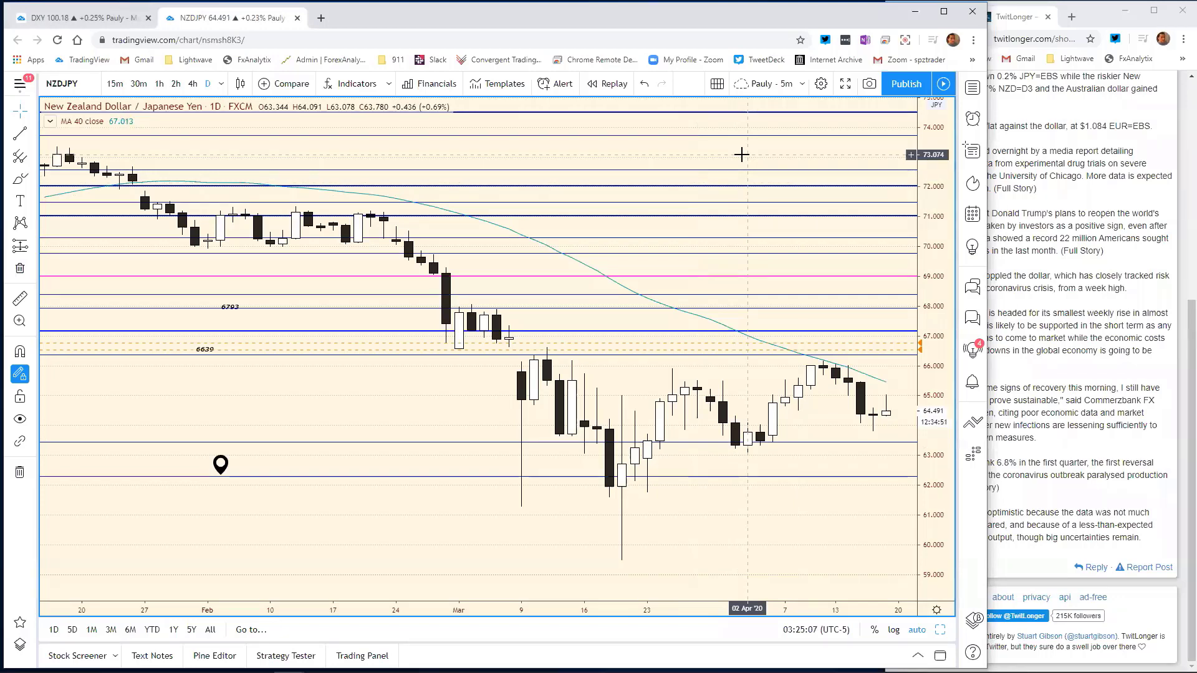
Load the EURJPY daily chart zoomed out to June, then switch back to Excel.
{"action": "type", "text": "EUR"}
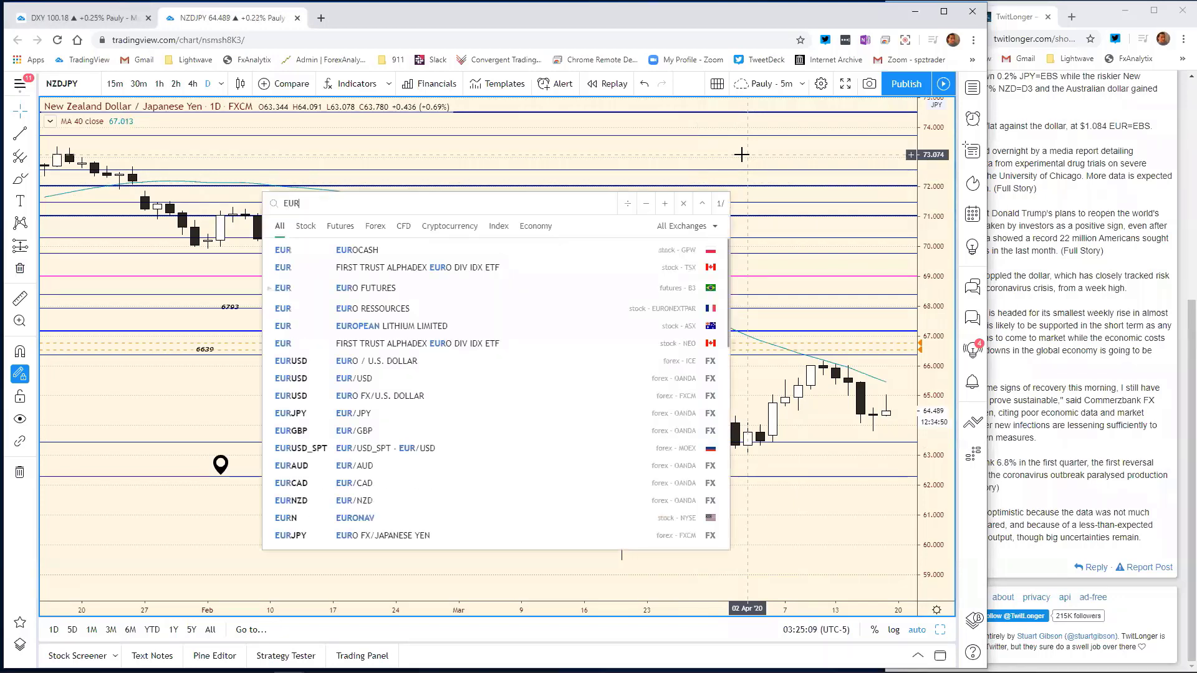
{"action": "type", "text": "JP"}
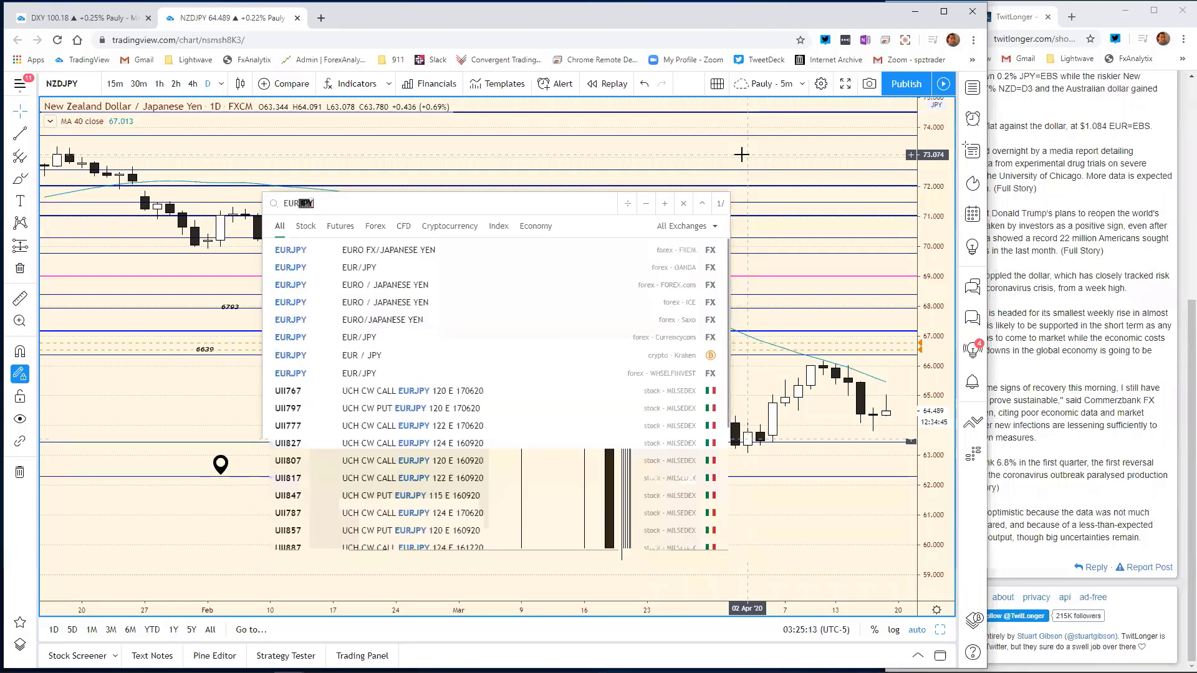
{"action": "type", "text": "Y"}
{"action": "key", "text": "Return"}
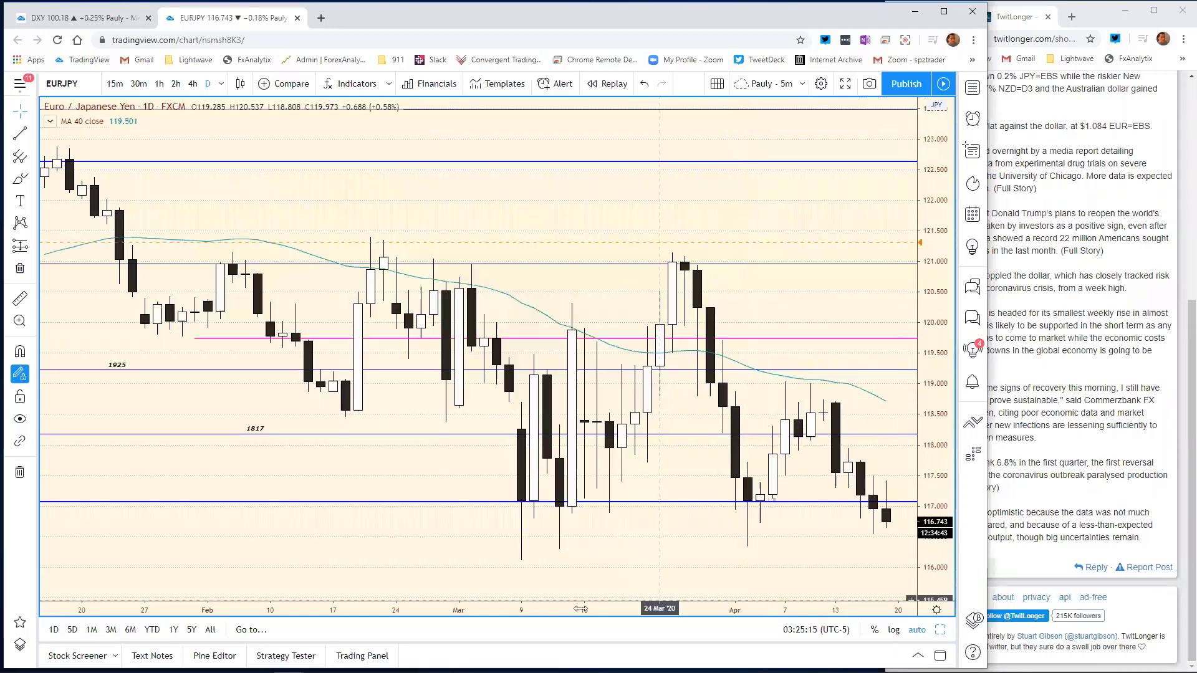
{"action": "scroll", "coordinate": [635, 610], "scroll_direction": "down", "scroll_amount": 5}
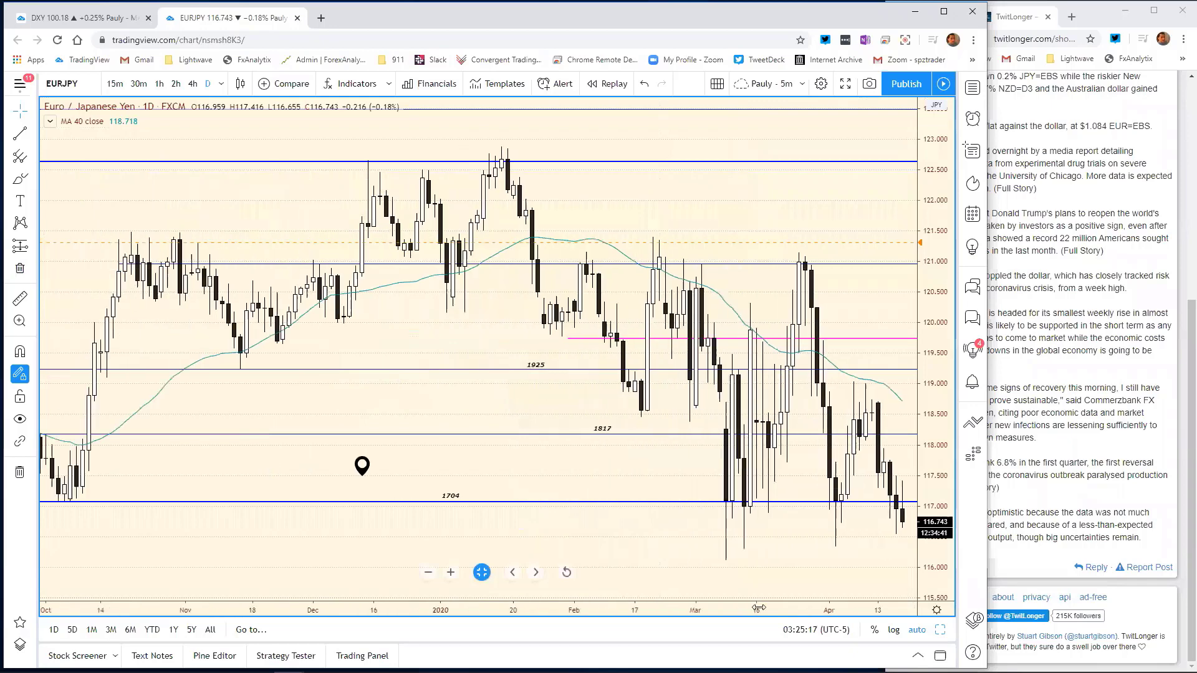
{"action": "scroll", "coordinate": [804, 586], "scroll_direction": "down", "scroll_amount": 3}
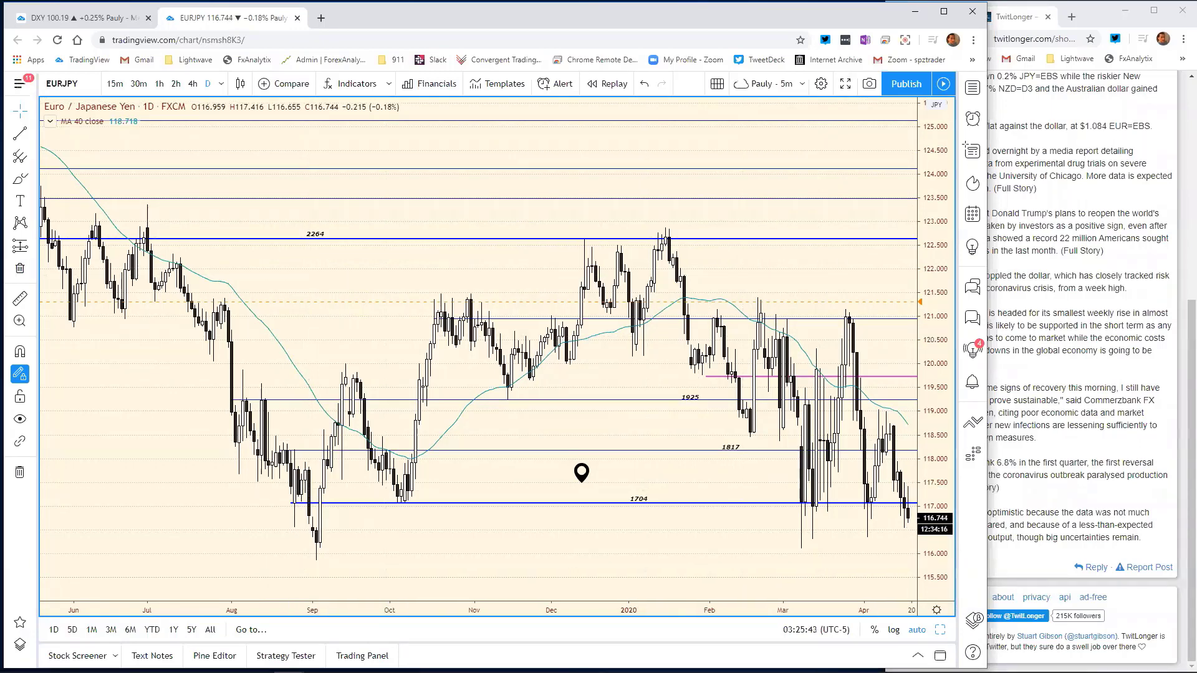
{"action": "key", "text": "alt+Tab"}
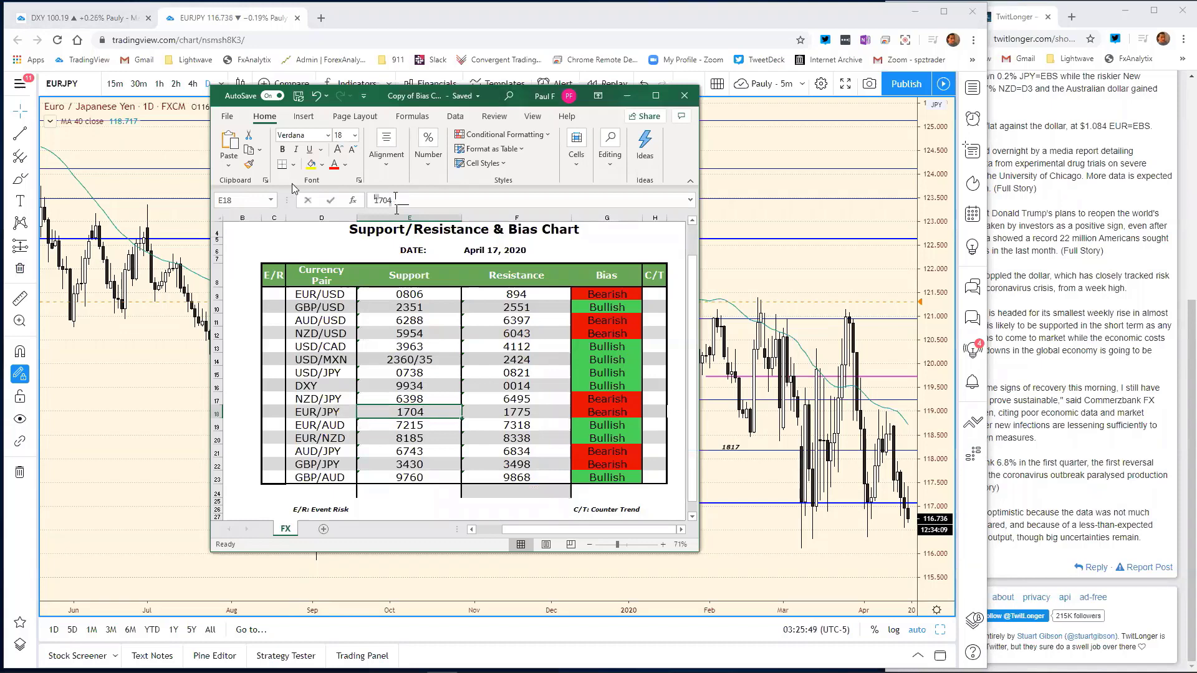
Change the EUR/JPY support in E18 from 1704 to 1644.
{"action": "left_click", "coordinate": [395, 199]}
{"action": "key", "text": "BackSpace"}
{"action": "key", "text": "BackSpace"}
{"action": "key", "text": "BackSpace"}
{"action": "key", "text": "BackSpace"}
{"action": "type", "text": "1644"}
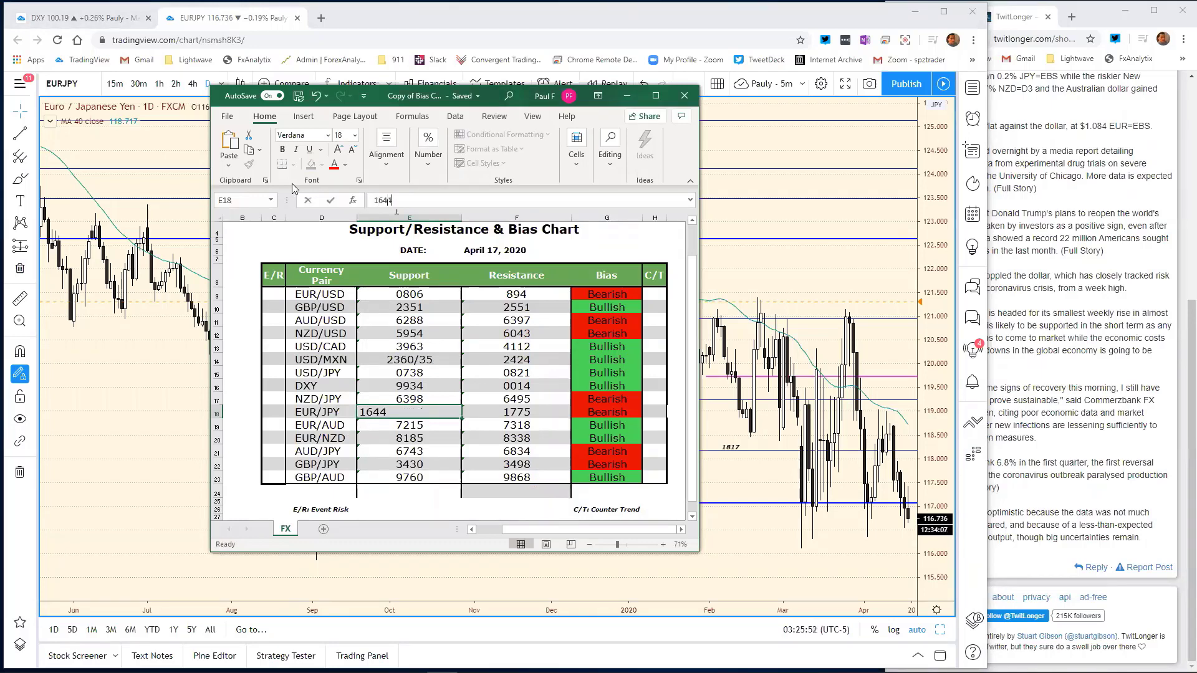
{"action": "key", "text": "Return"}
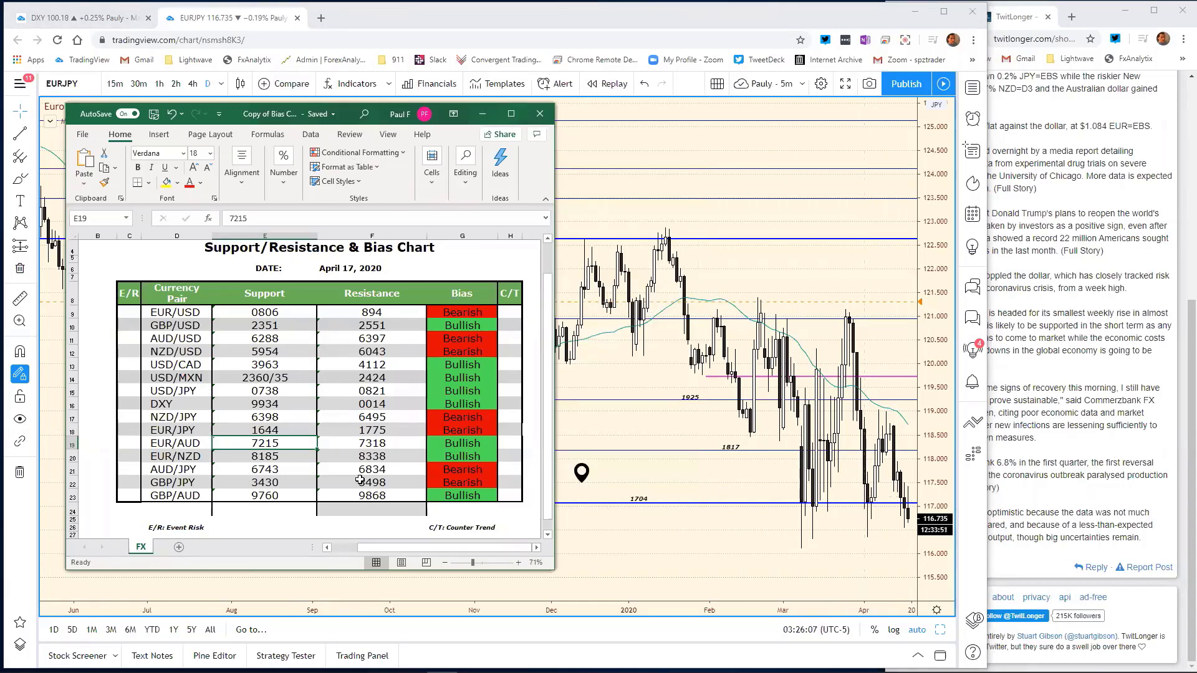
Change the EUR/JPY resistance in F18 from 1775 to 1719, then minimize Excel.
{"action": "left_click", "coordinate": [371, 444]}
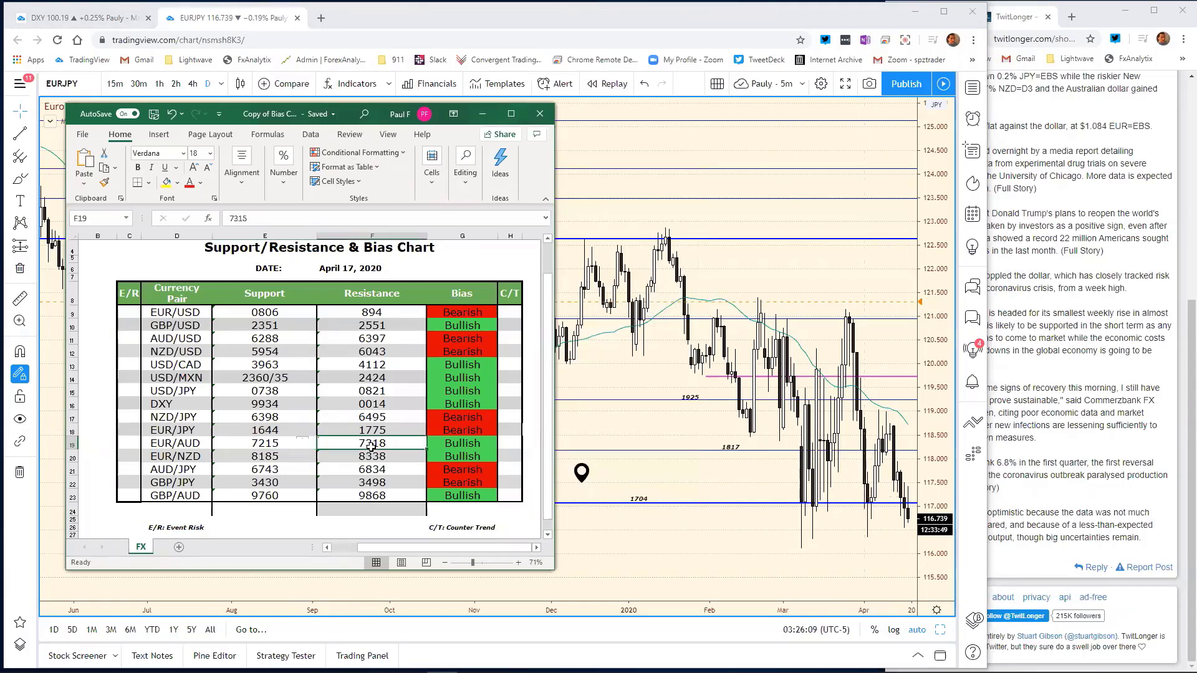
{"action": "left_click", "coordinate": [374, 430]}
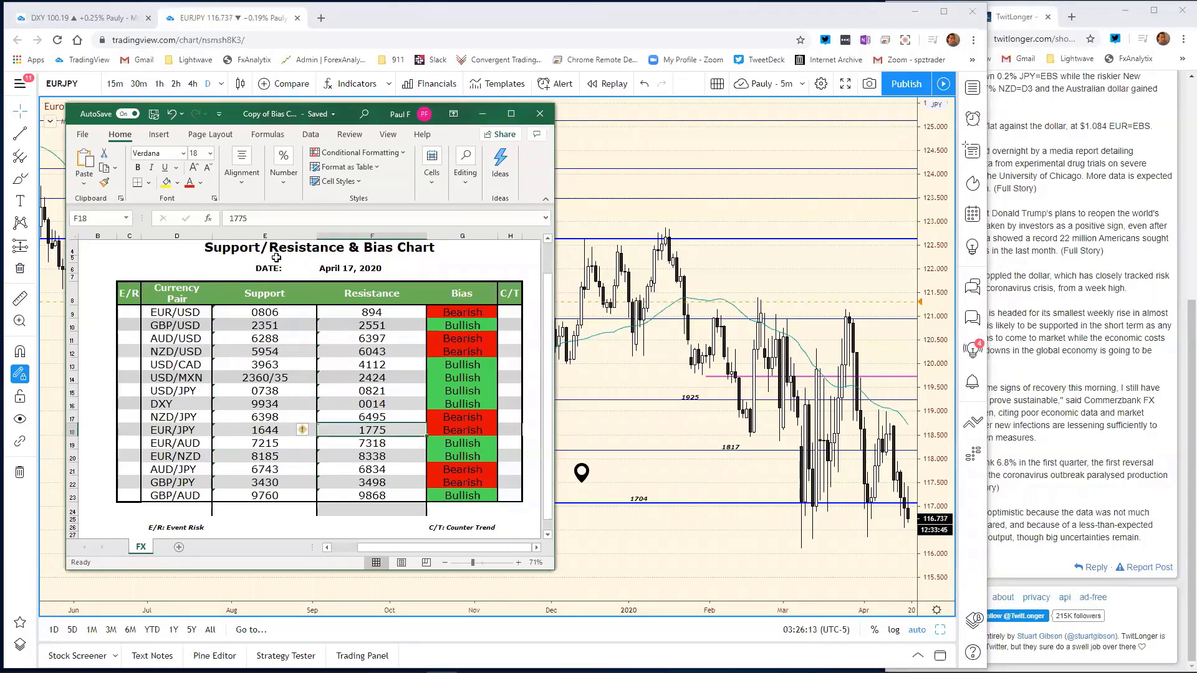
{"action": "left_click", "coordinate": [260, 222]}
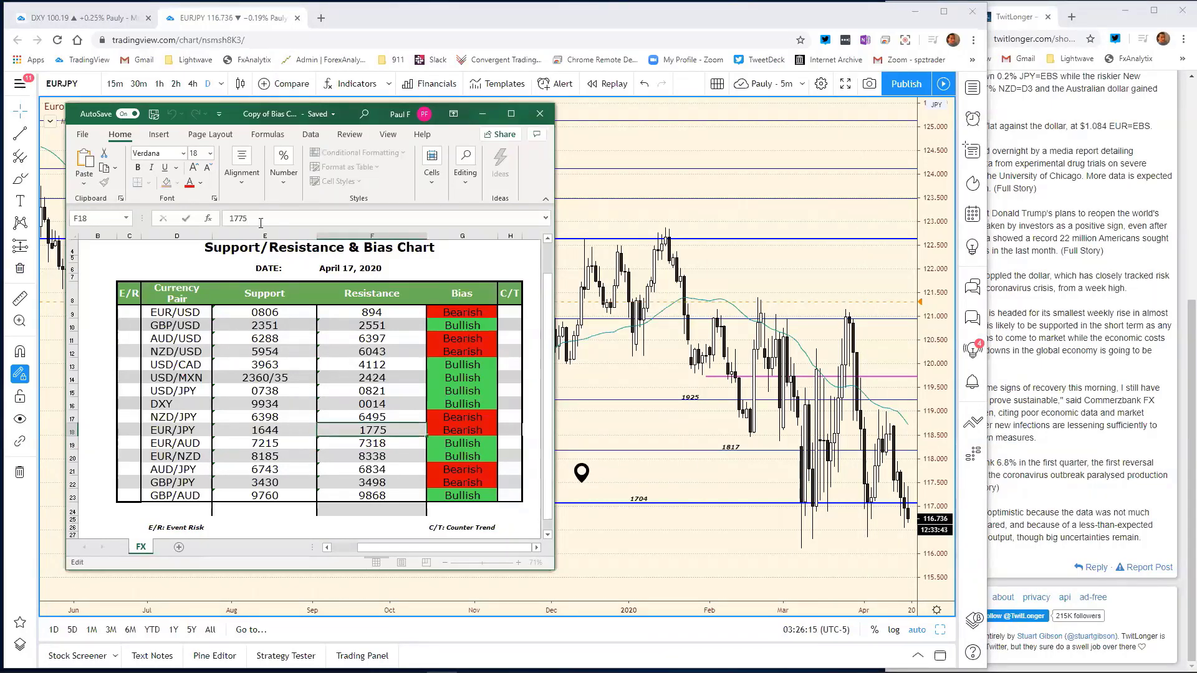
{"action": "key", "text": "BackSpace"}
{"action": "key", "text": "BackSpace"}
{"action": "type", "text": "19"}
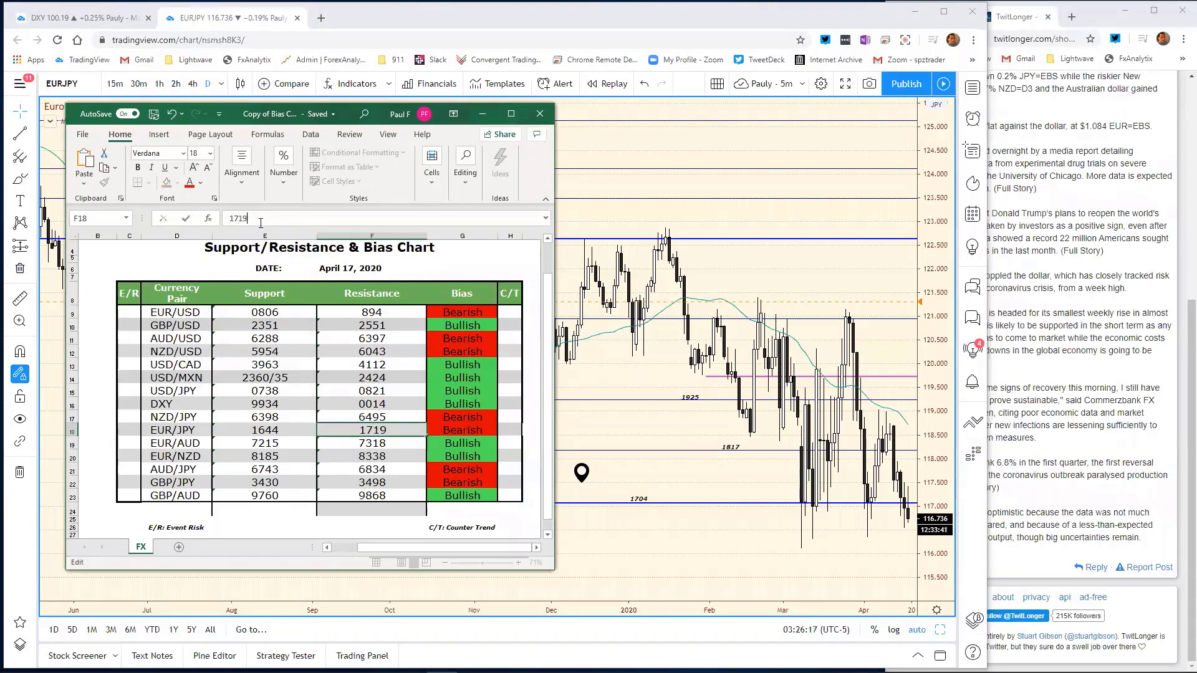
{"action": "key", "text": "Return"}
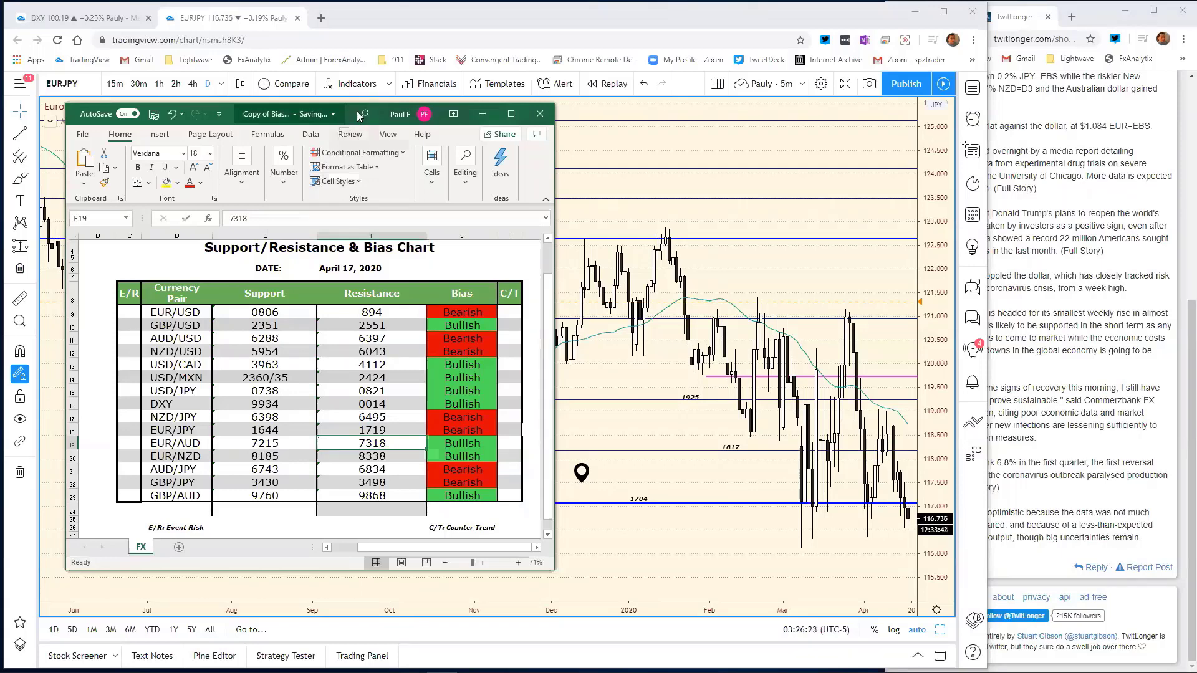
{"action": "left_click", "coordinate": [482, 113]}
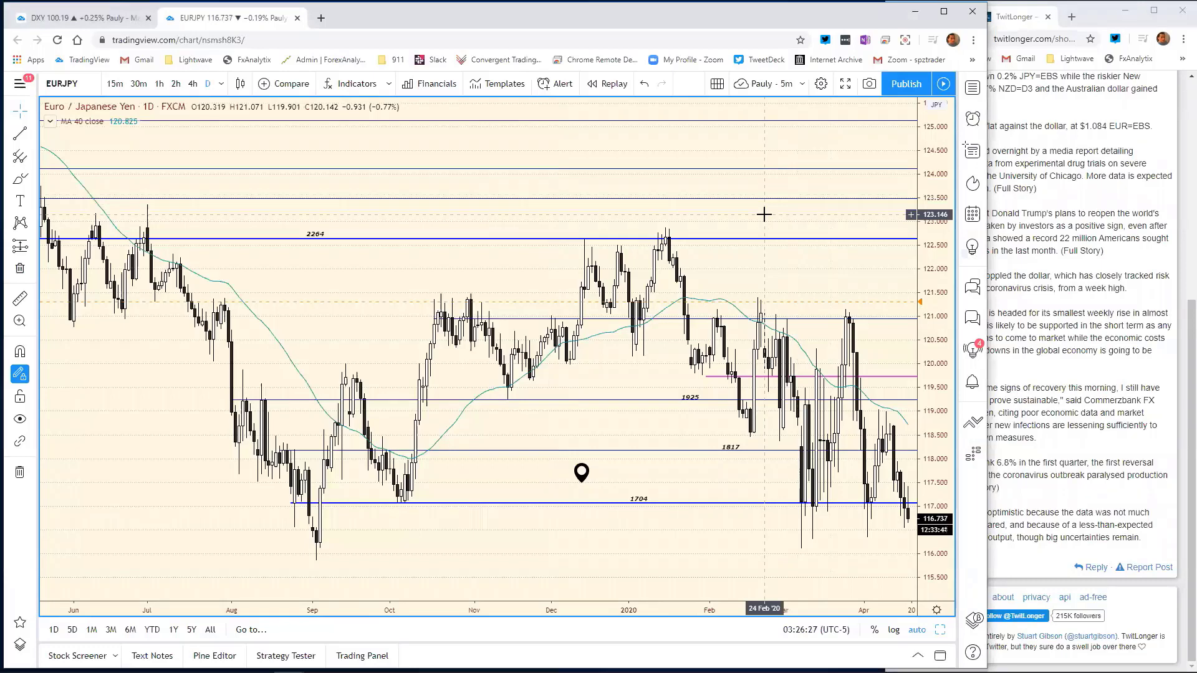
Switch the chart symbol to EURAUD to view its daily levels.
{"action": "type", "text": "EURAU"}
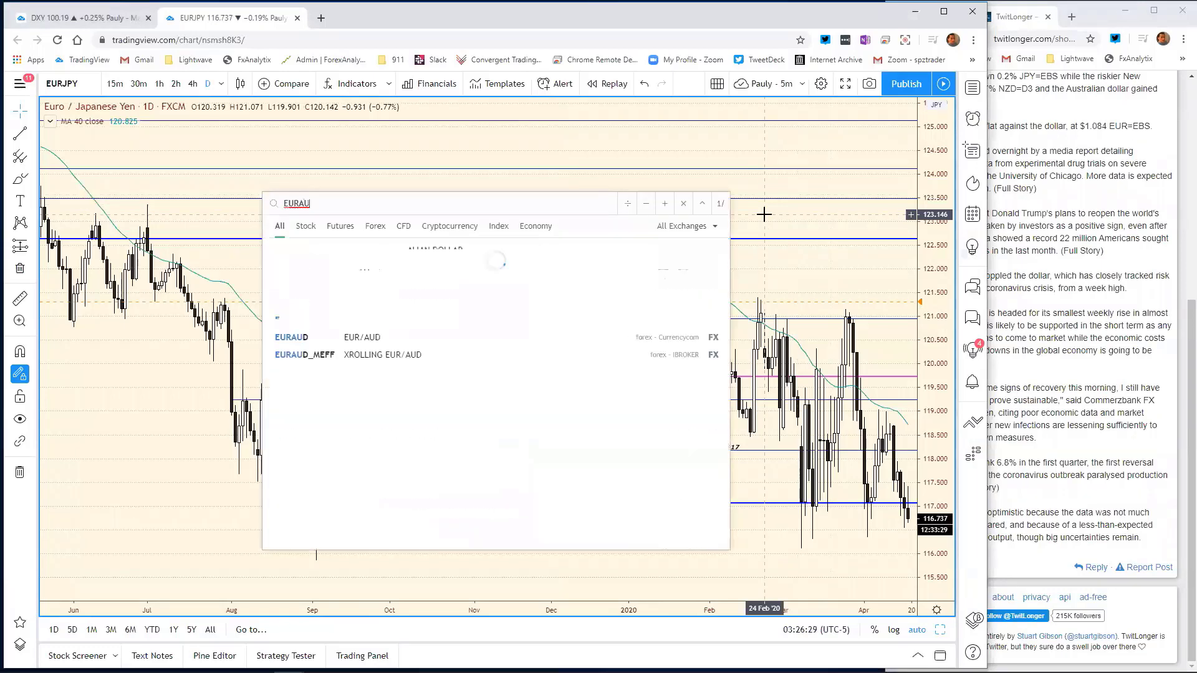
{"action": "type", "text": "D"}
{"action": "key", "text": "Return"}
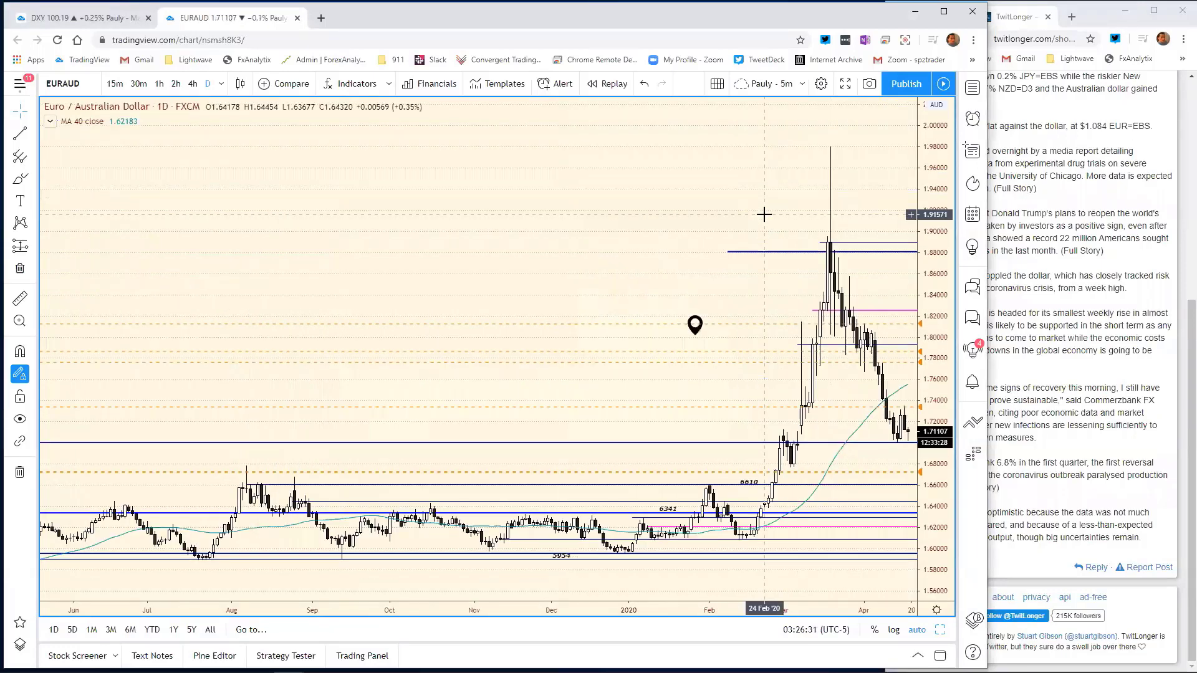
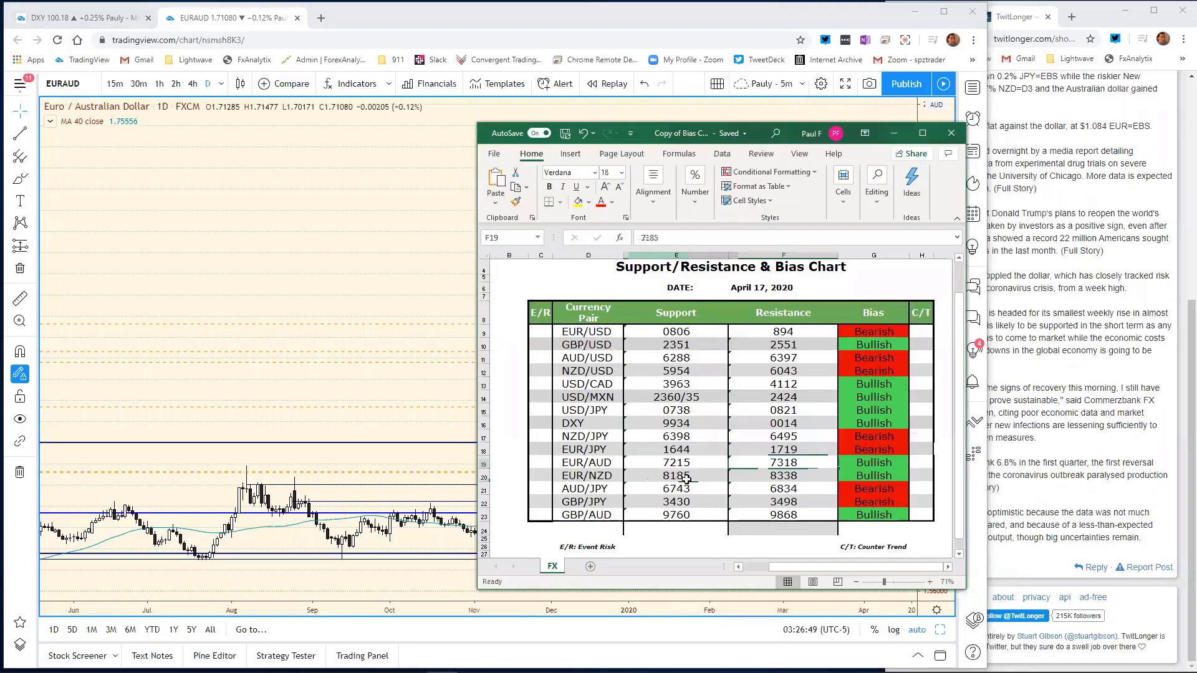
Replace the EUR/AUD support level 7215 in E19 with the lower value 7000.
{"action": "left_click", "coordinate": [700, 464]}
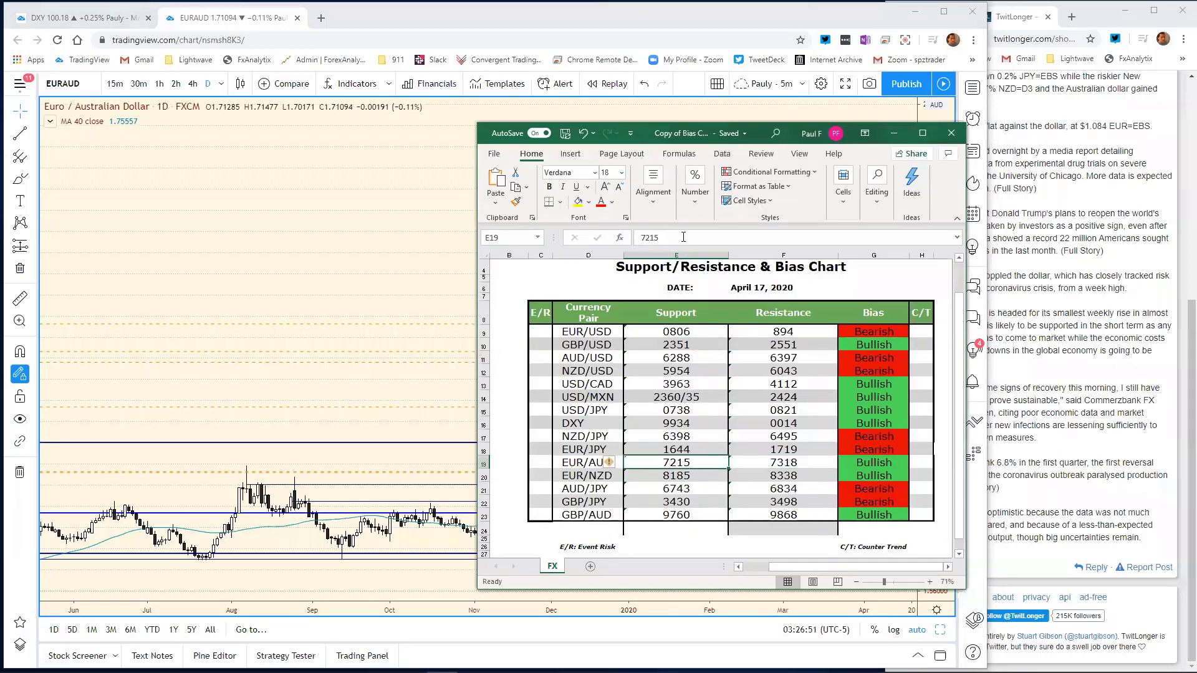
{"action": "double_click", "coordinate": [649, 238]}
{"action": "type", "text": "7000"}
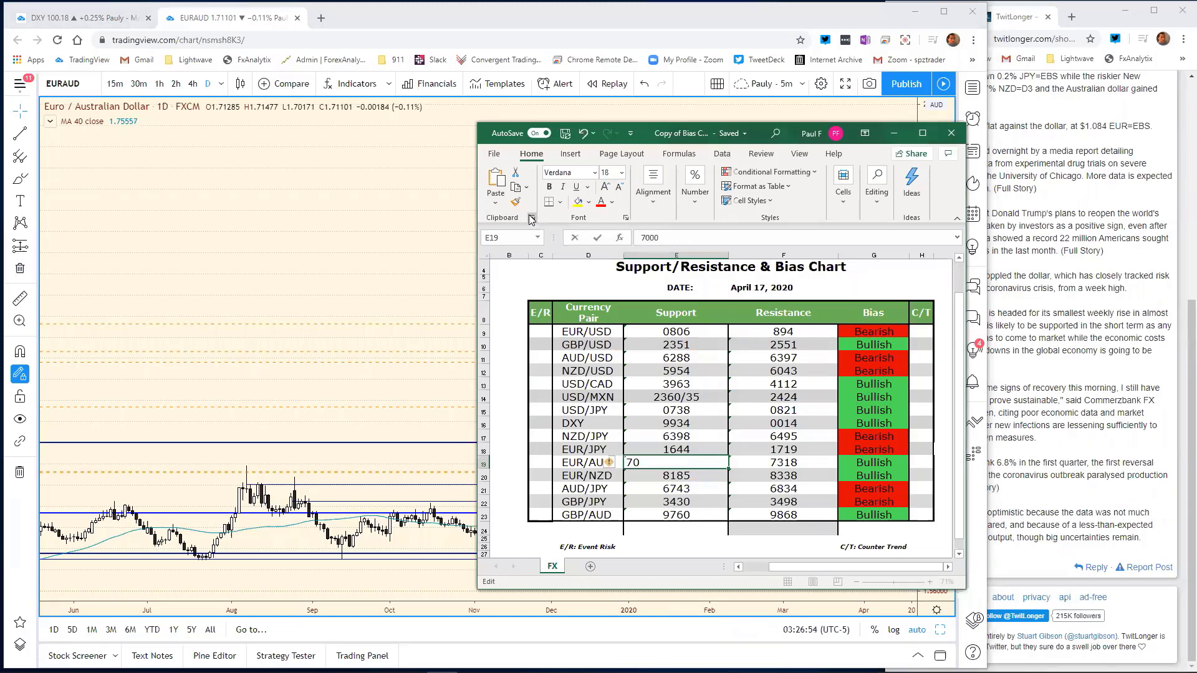
{"action": "key", "text": "Return"}
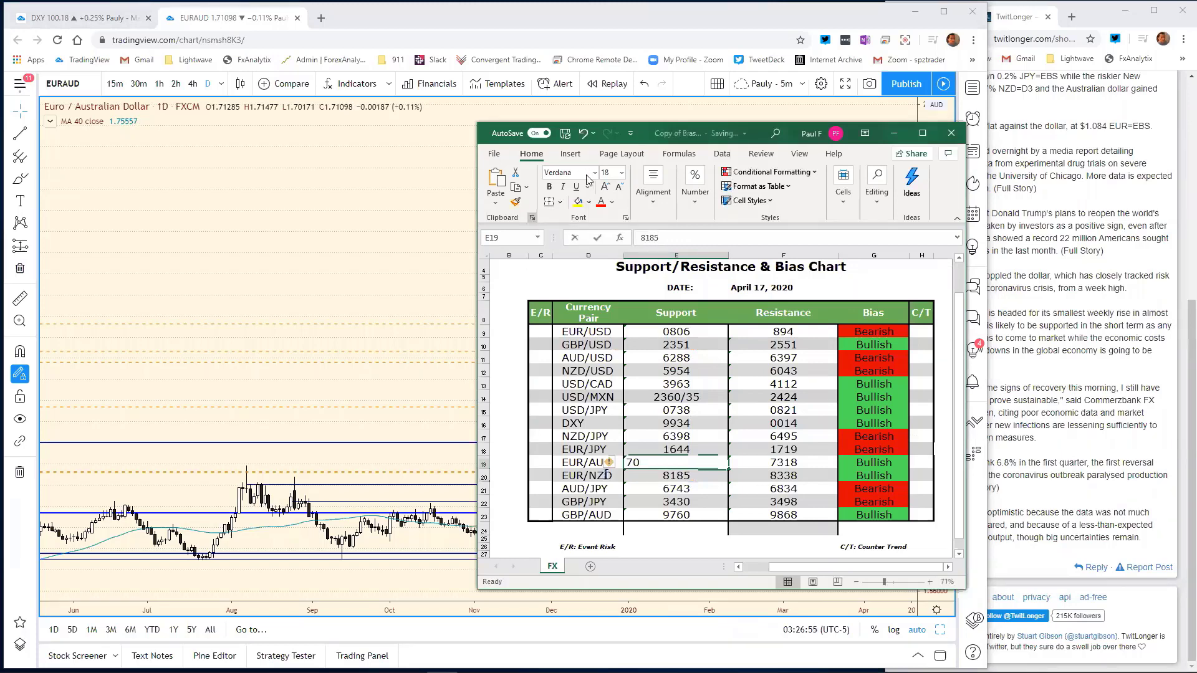
Dismiss the Quick Access options list and bring TradingView back in front.
{"action": "left_click", "coordinate": [630, 133]}
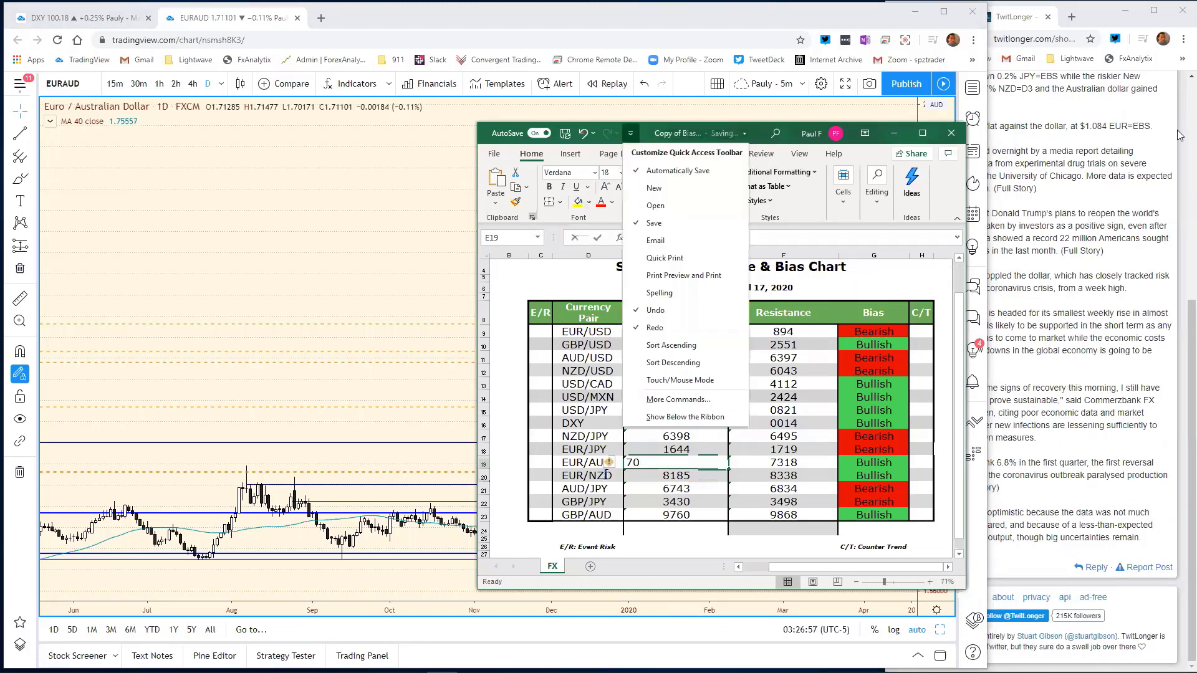
{"action": "key", "text": "Escape"}
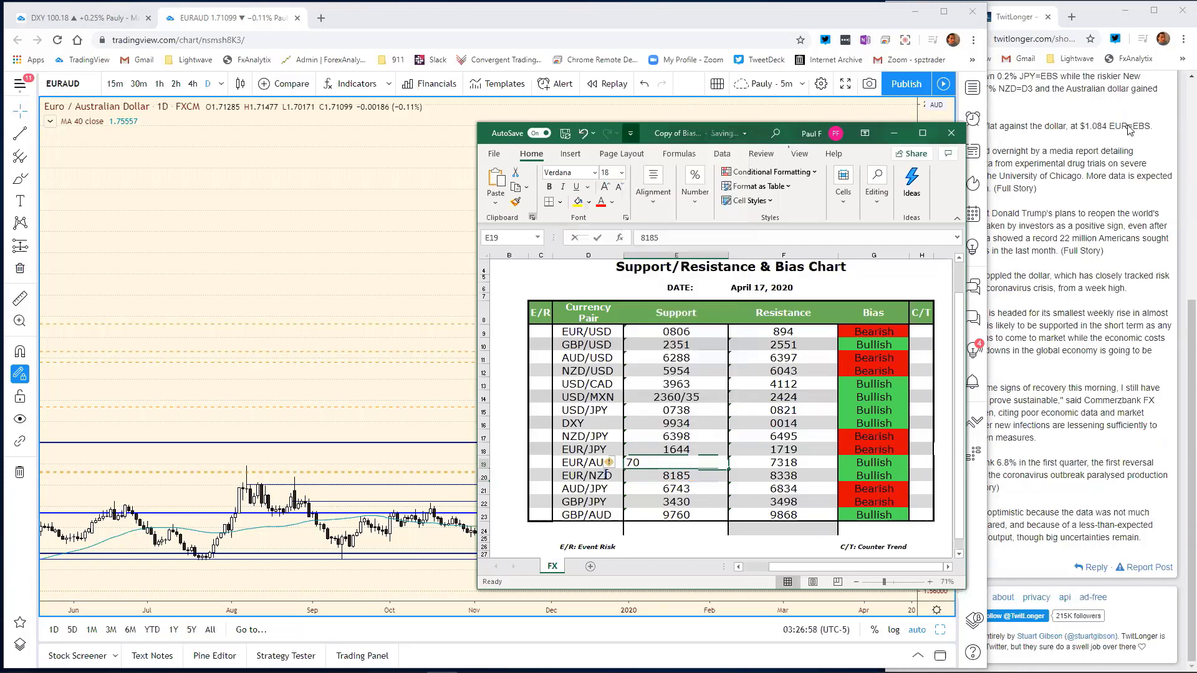
{"action": "key", "text": "alt+Tab"}
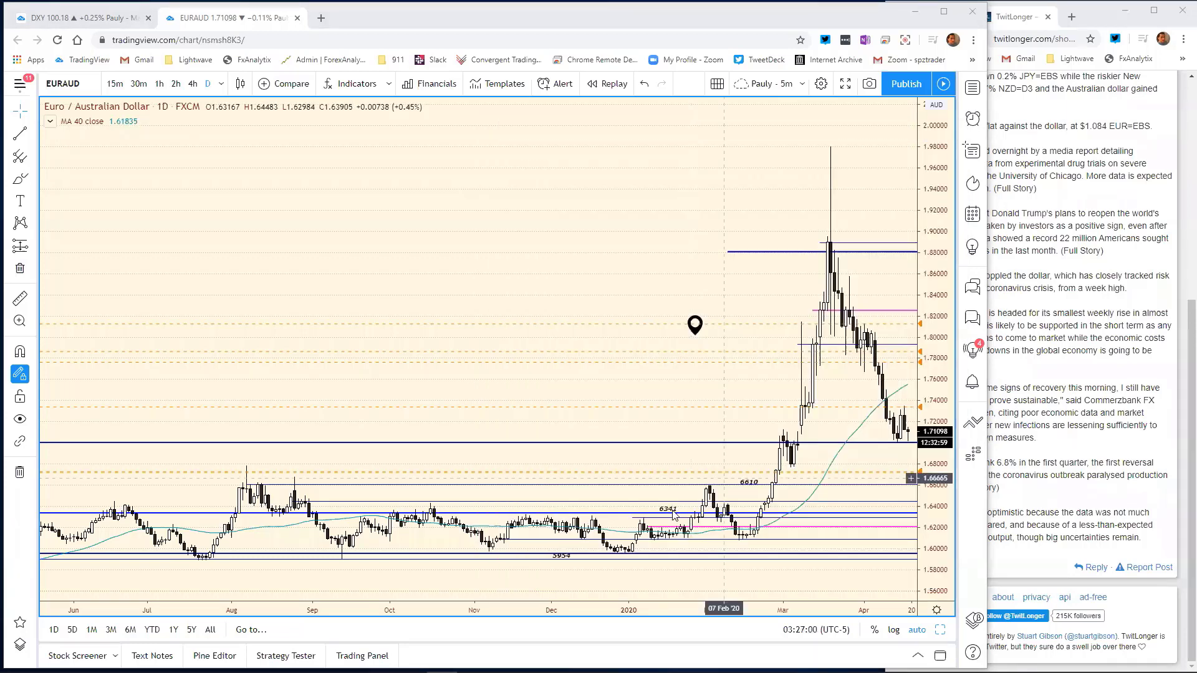
Maximize the 2-hour EUR/AUD chart from the eight-chart layout, then return to the Excel sheet.
{"action": "left_click", "coordinate": [940, 630]}
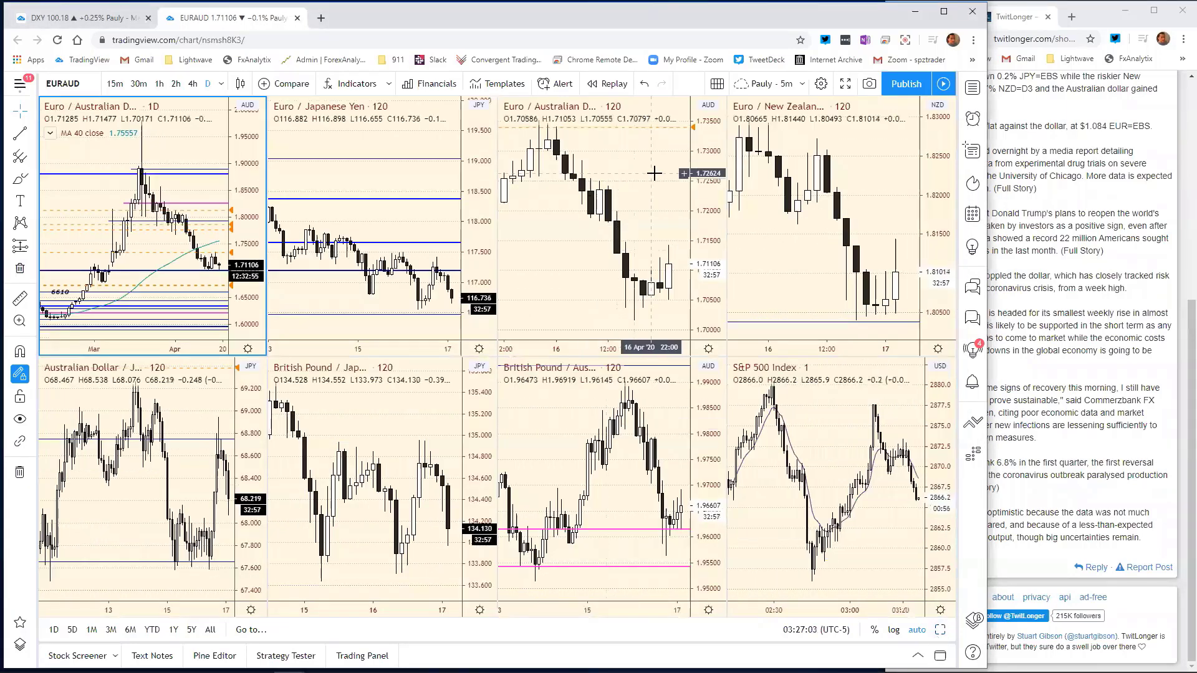
{"action": "left_click", "coordinate": [692, 176]}
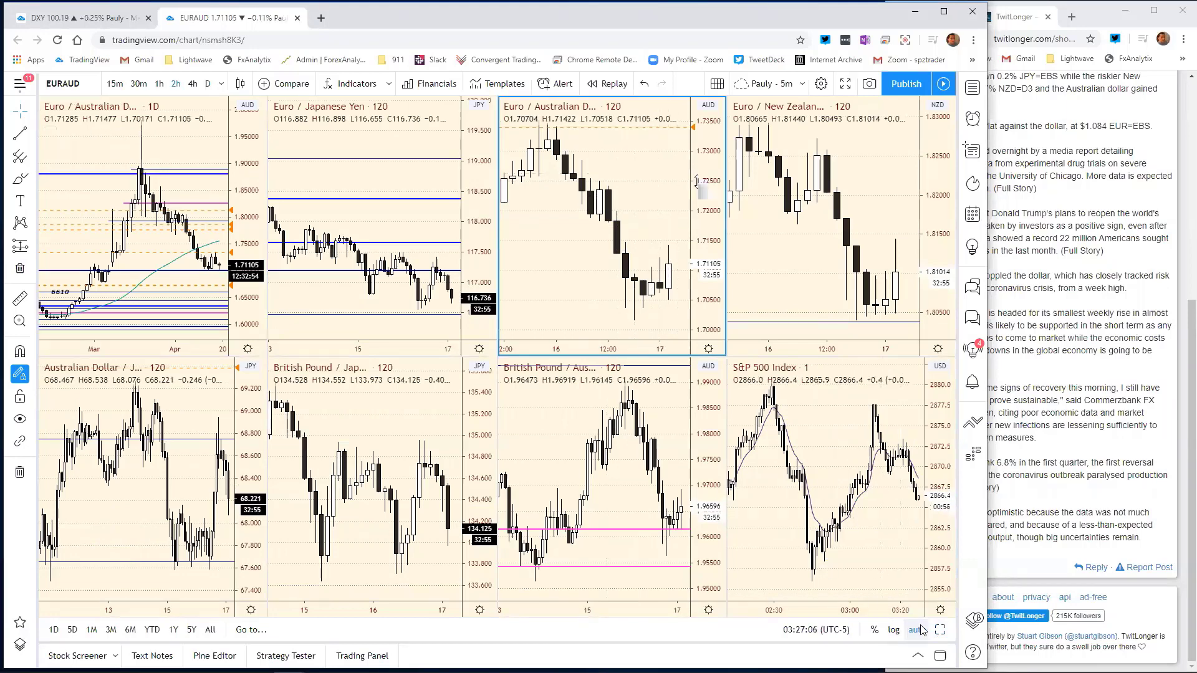
{"action": "left_click", "coordinate": [940, 629]}
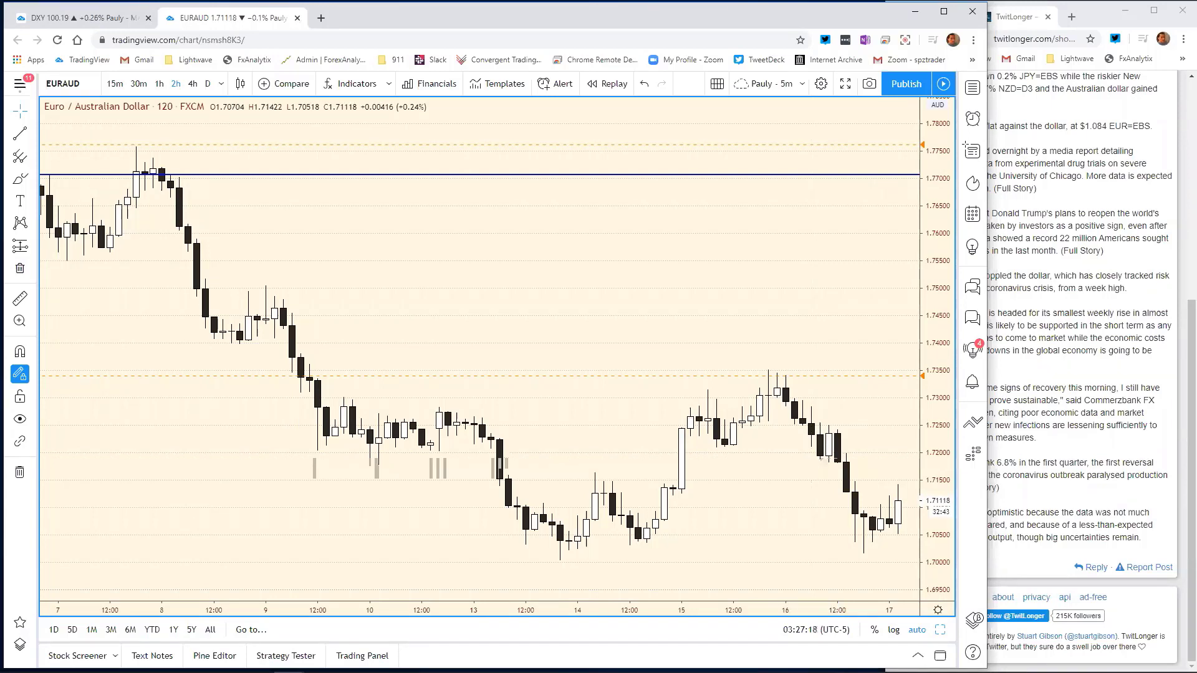
{"action": "key", "text": "alt+Tab"}
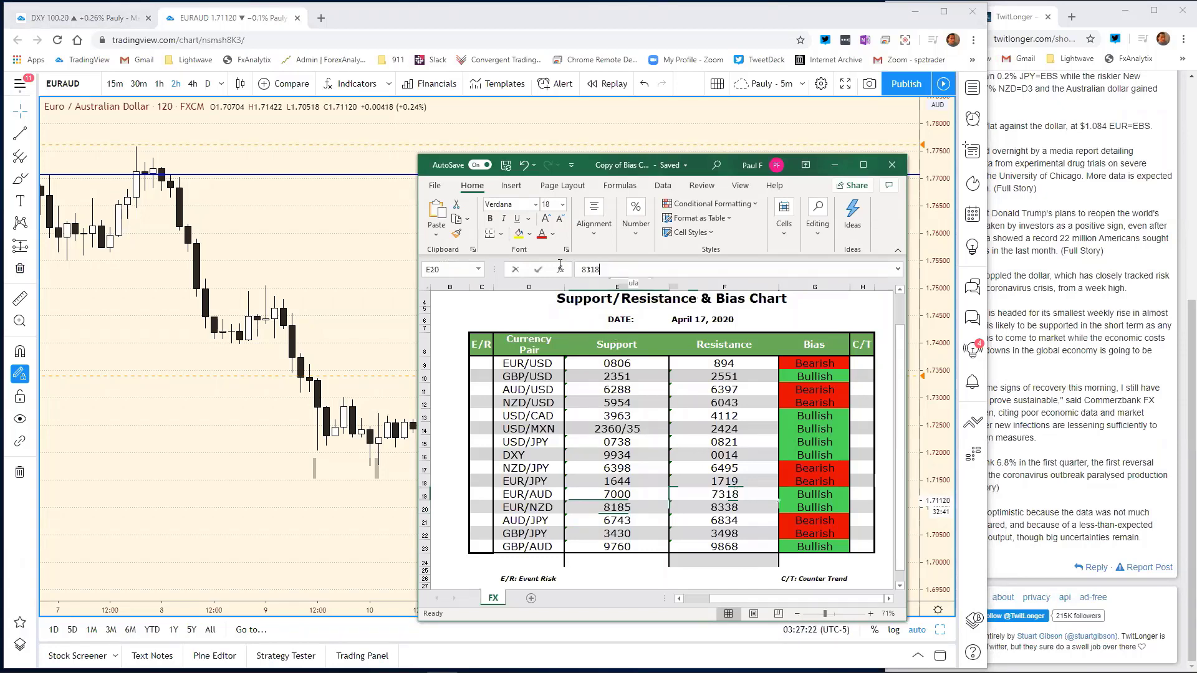
Overwrite the EUR/AUD resistance level with the new value, then hide Excel to show the chart.
{"action": "left_click_drag", "start_coordinate": [599, 270], "coordinate": [588, 270]}
{"action": "type", "text": "78"}
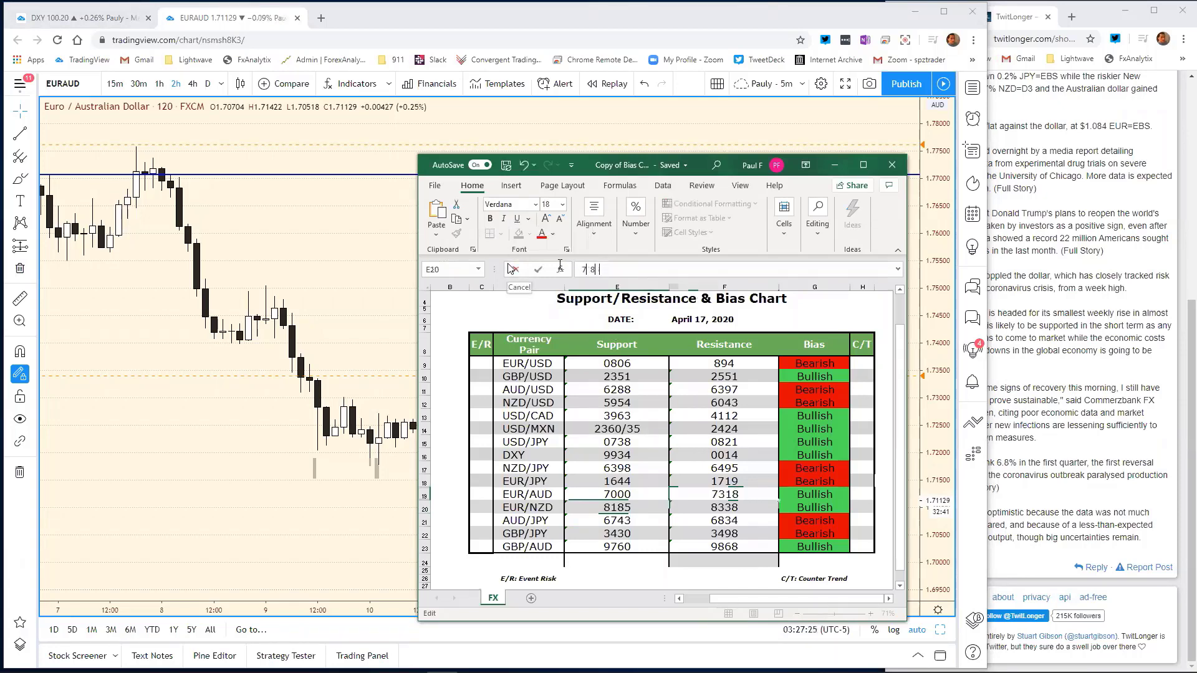
{"action": "key", "text": "Return"}
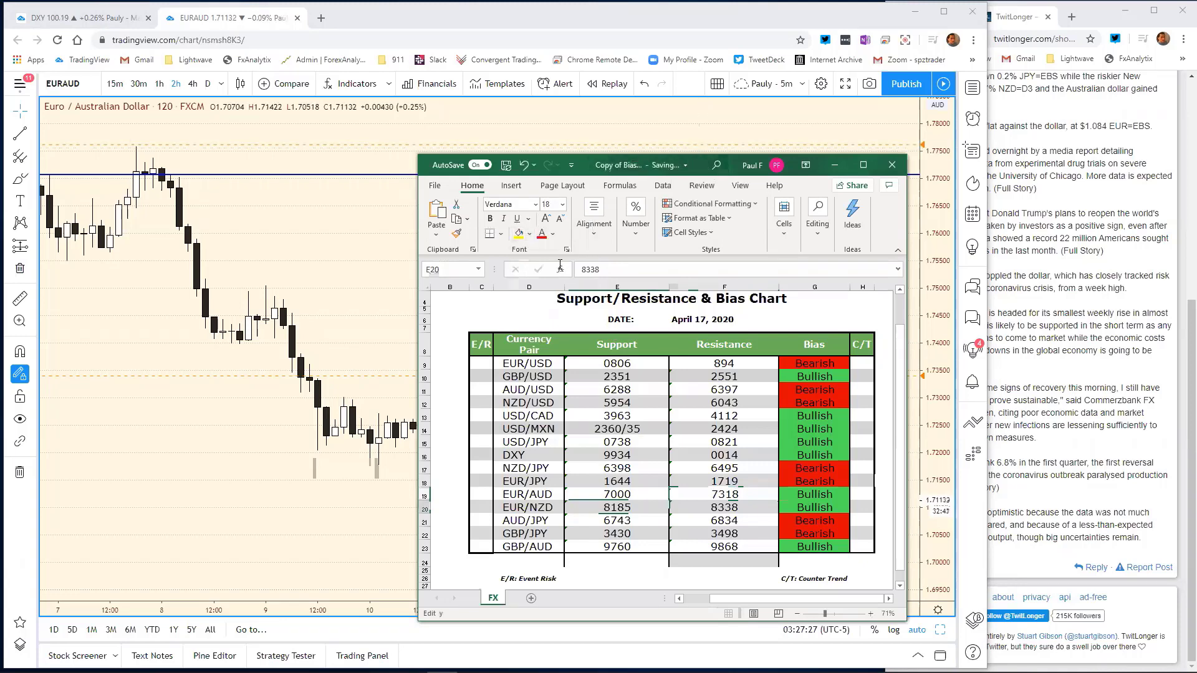
{"action": "key", "text": "alt+Tab"}
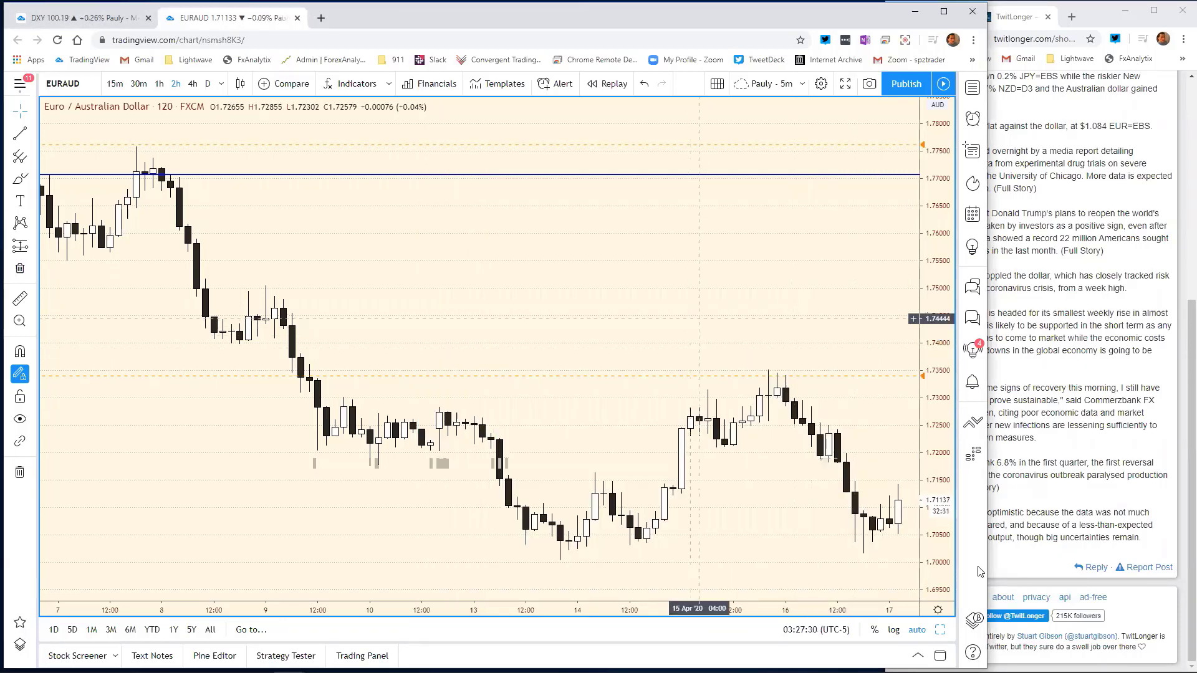
Load EURNZD into the daily chart pane, maximize and zoom it, then return to Excel.
{"action": "key", "text": "alt+Return"}
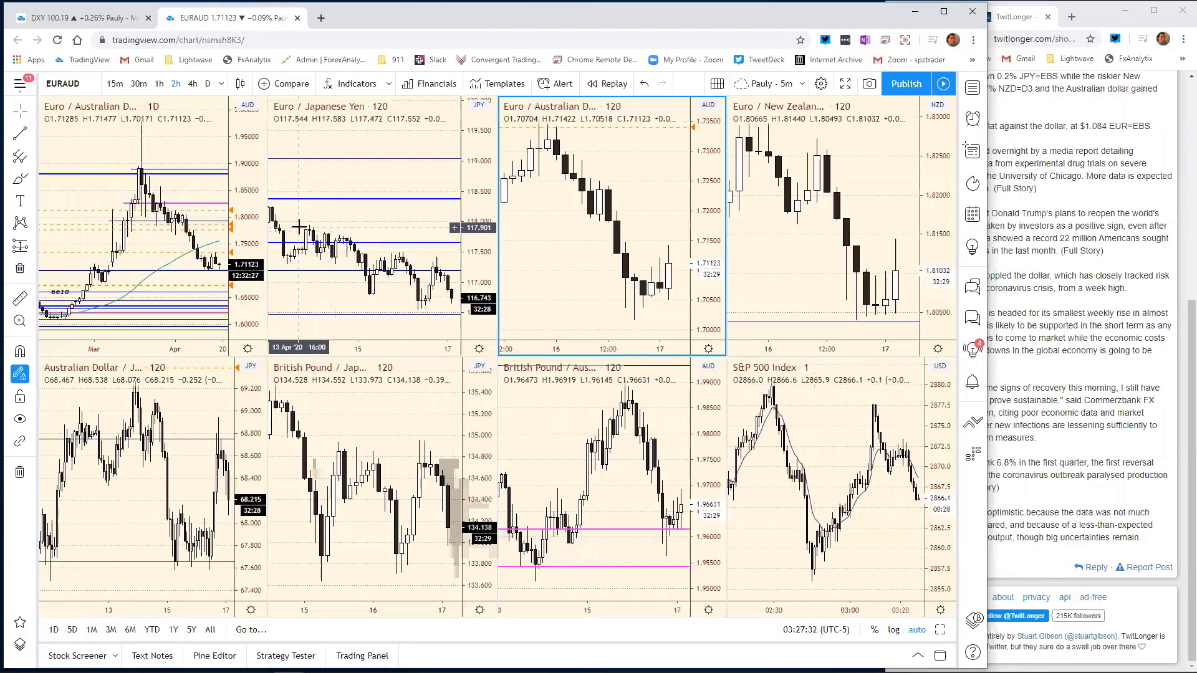
{"action": "left_click", "coordinate": [237, 151]}
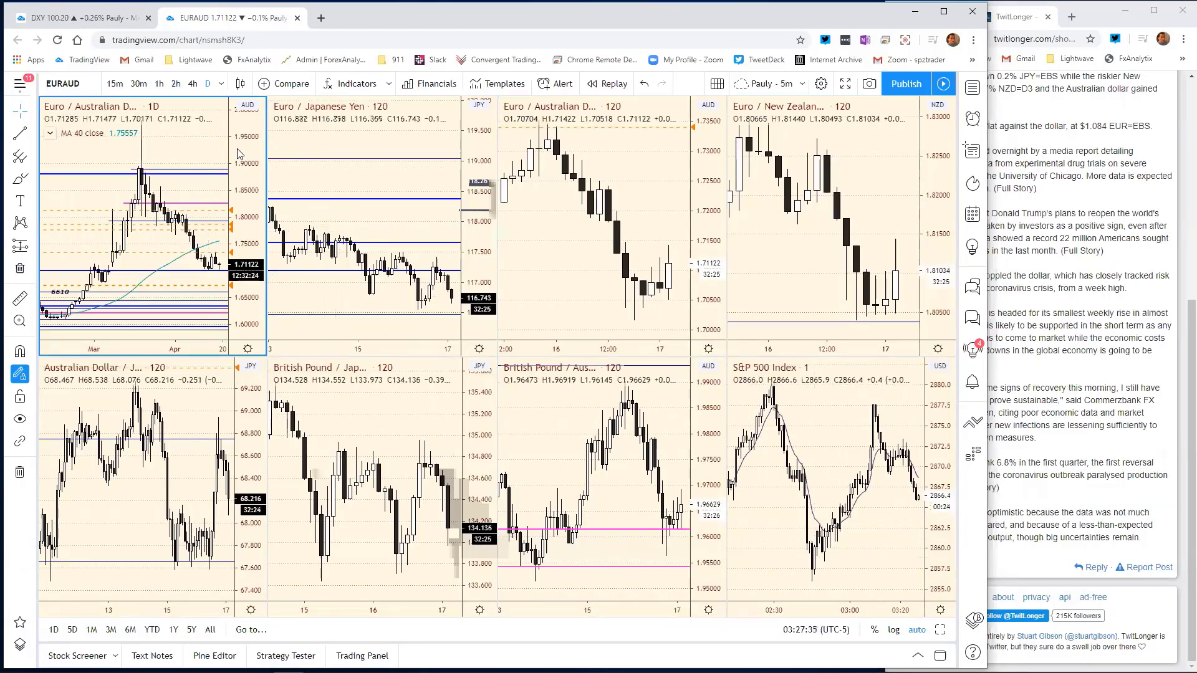
{"action": "type", "text": "EURN"}
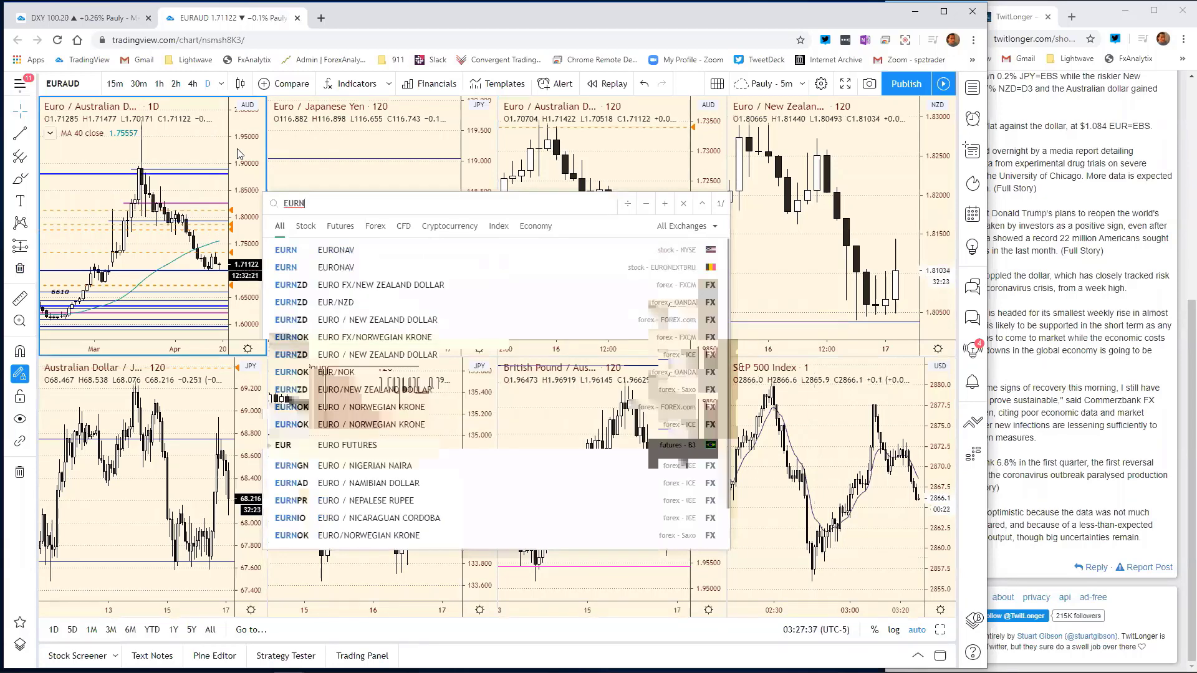
{"action": "type", "text": "ZD"}
{"action": "key", "text": "Return"}
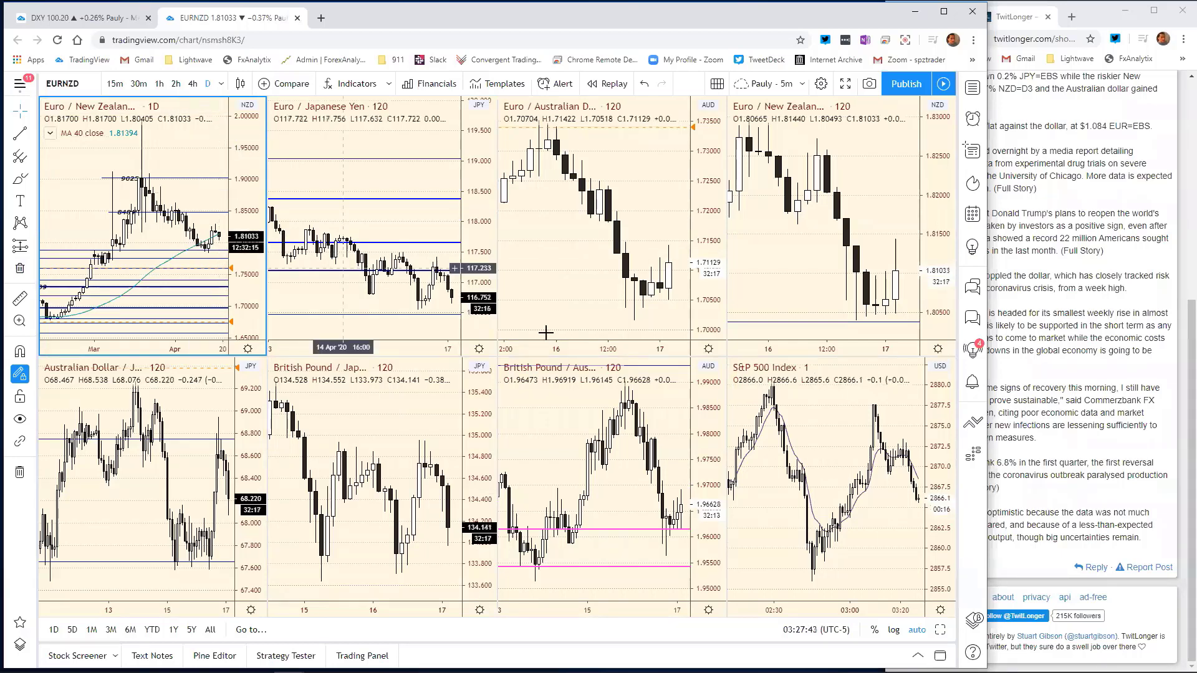
{"action": "left_click", "coordinate": [940, 631]}
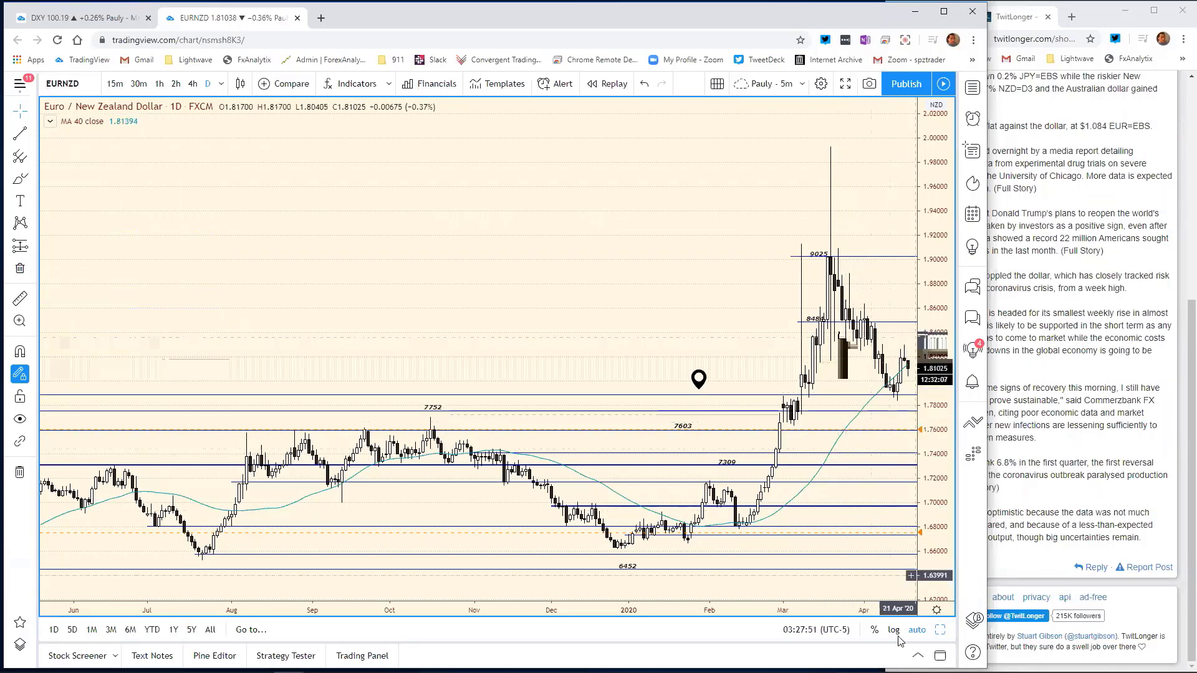
{"action": "scroll", "coordinate": [881, 609], "scroll_direction": "up", "scroll_amount": 5}
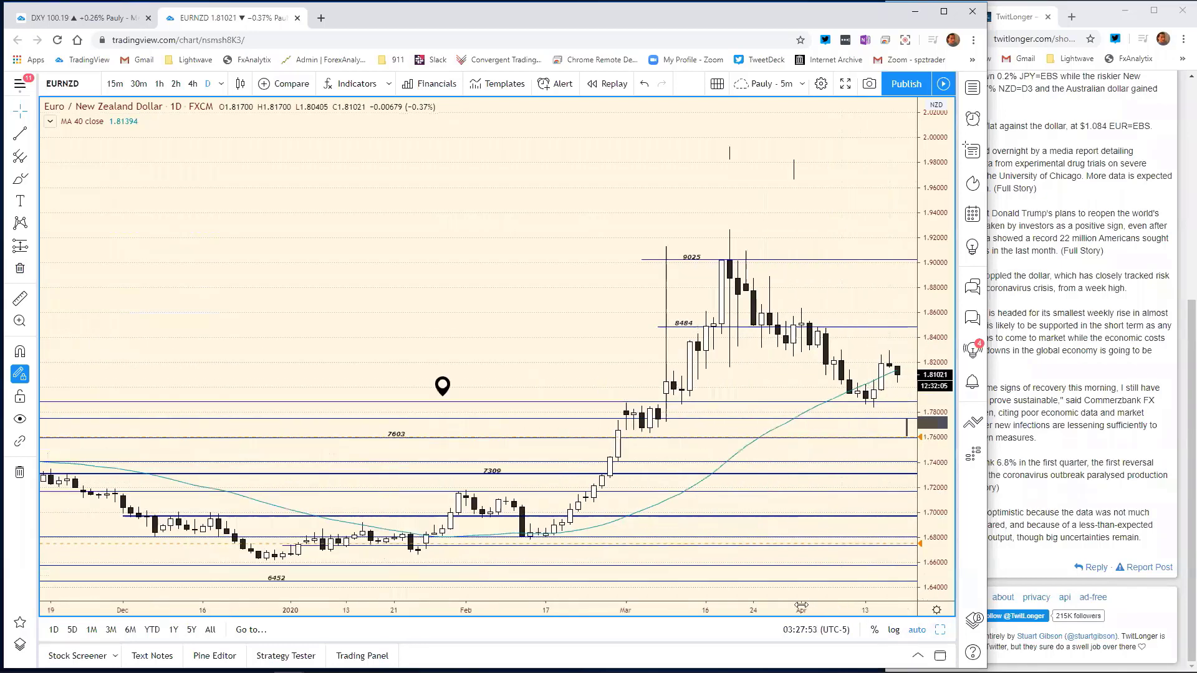
{"action": "scroll", "coordinate": [873, 610], "scroll_direction": "down", "scroll_amount": 5}
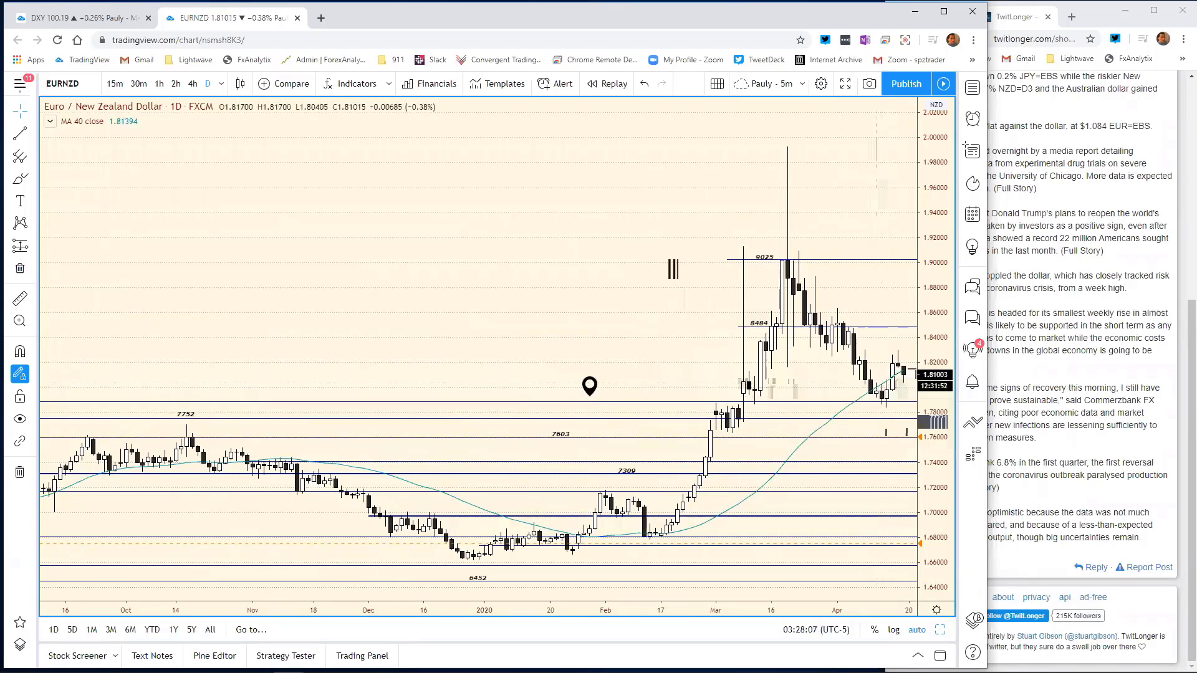
{"action": "key", "text": "alt+Tab"}
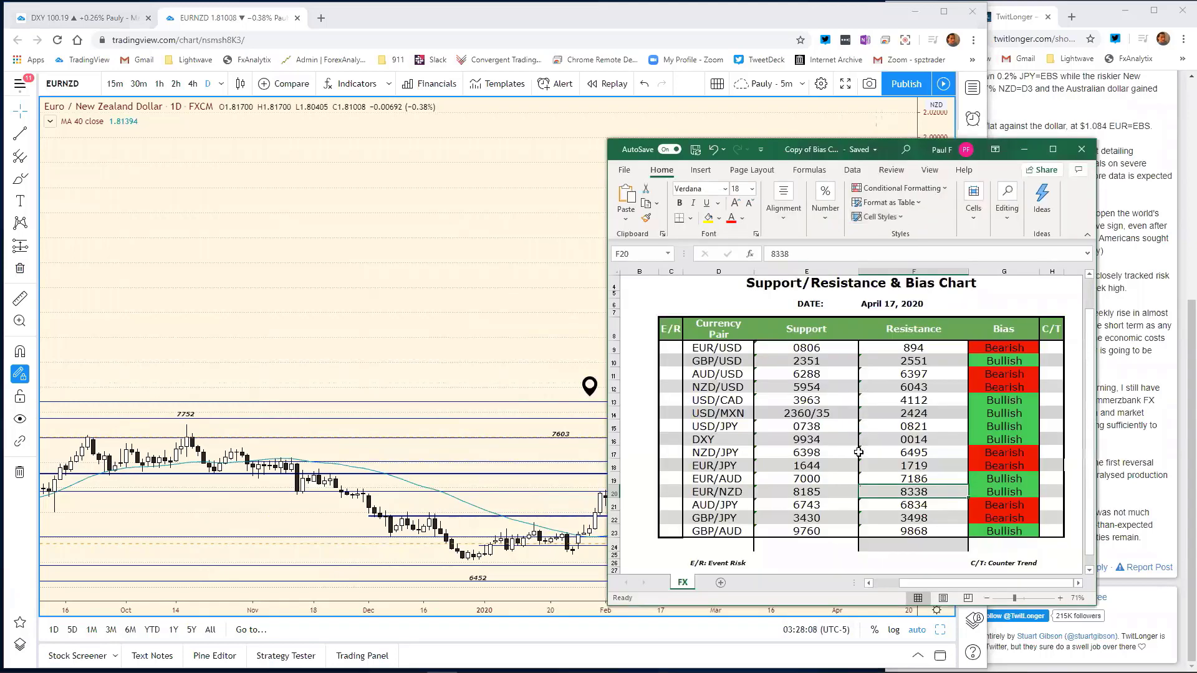
Change the EUR/NZD support in E20 from 8185 to 8016.
{"action": "double_click", "coordinate": [829, 489]}
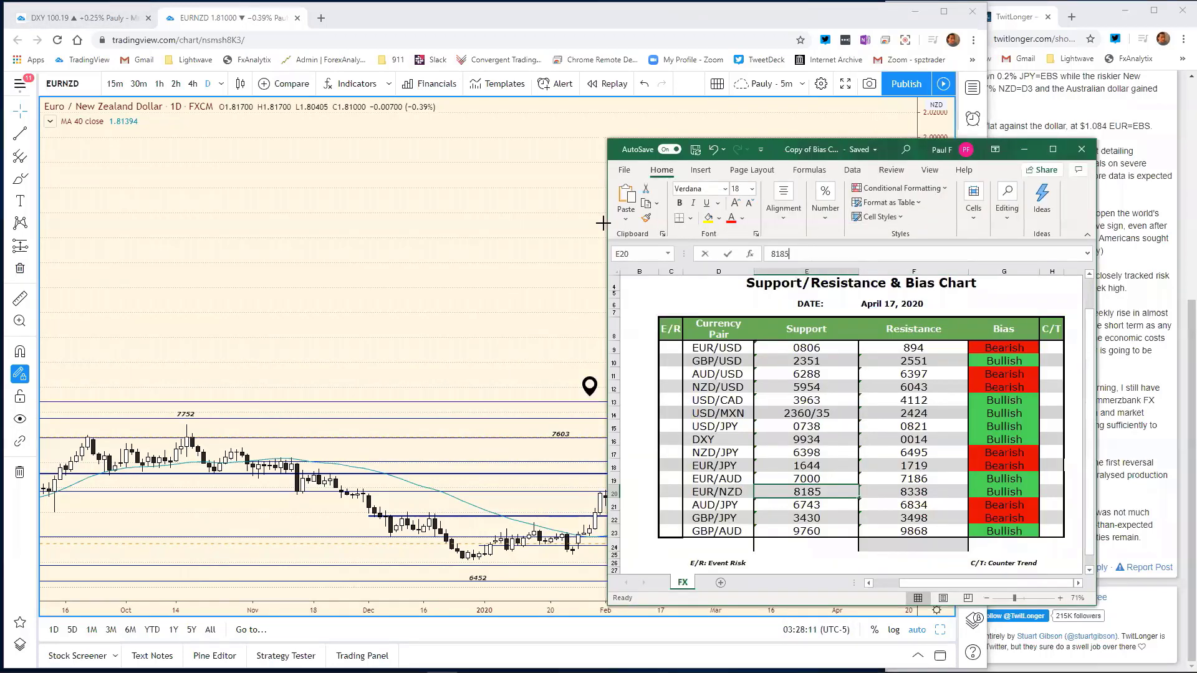
{"action": "type", "text": "80"}
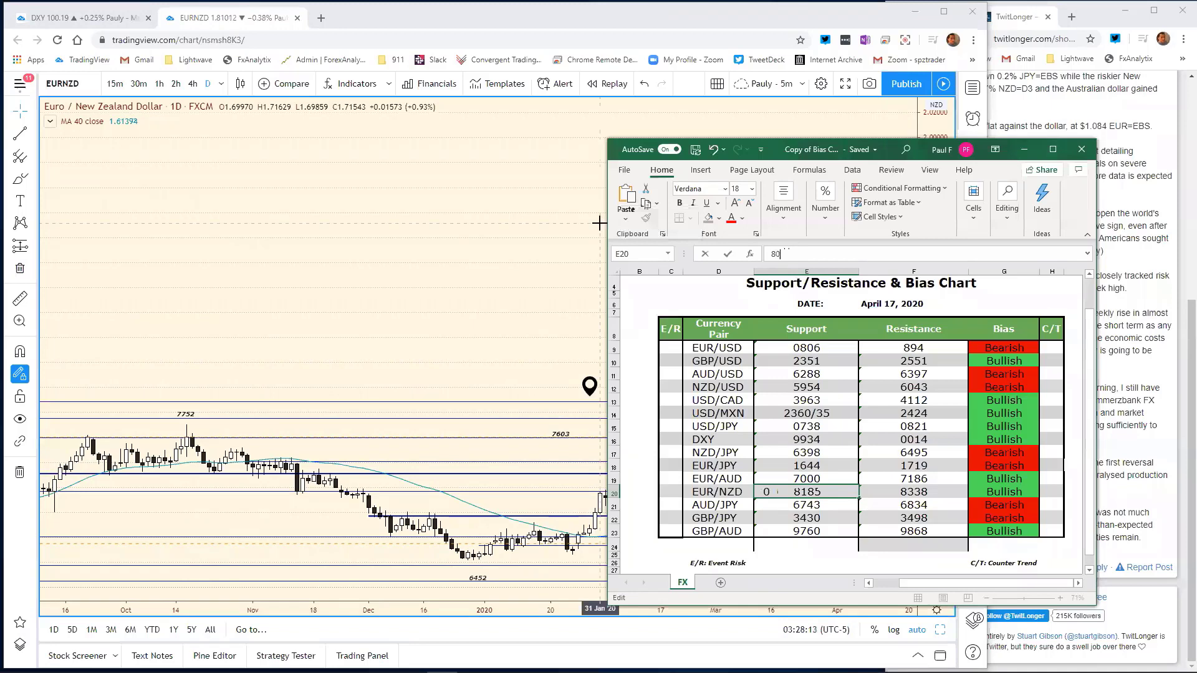
{"action": "type", "text": "16"}
{"action": "key", "text": "Return"}
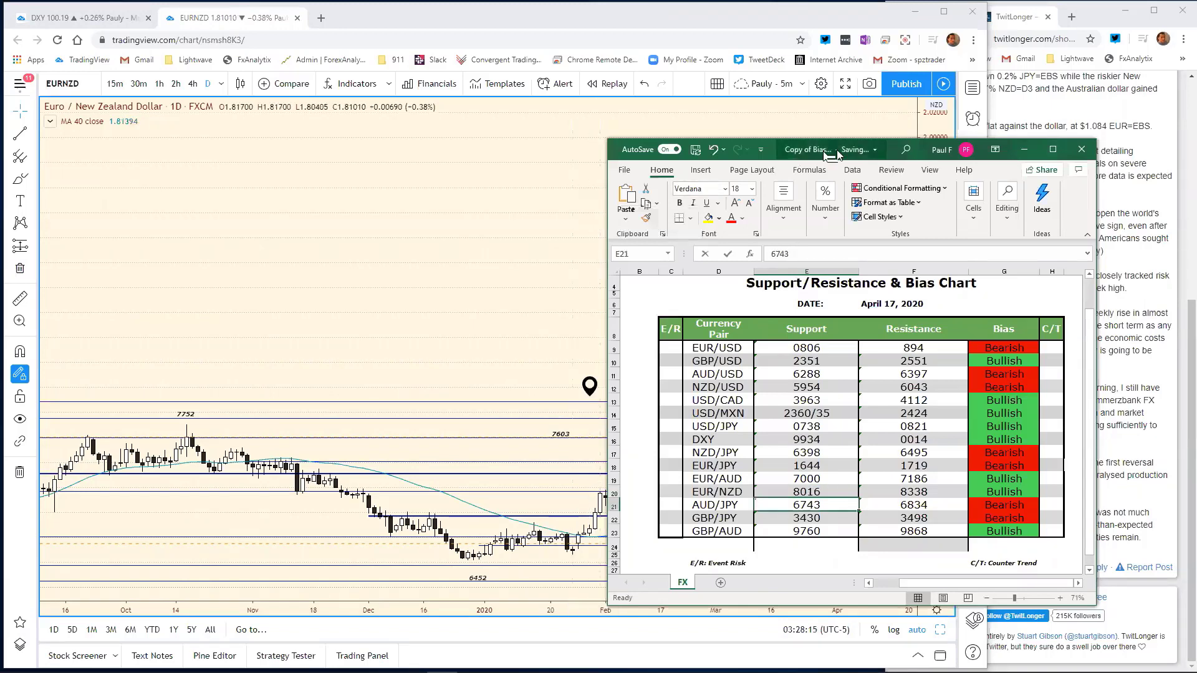
{"action": "key", "text": "super+Down"}
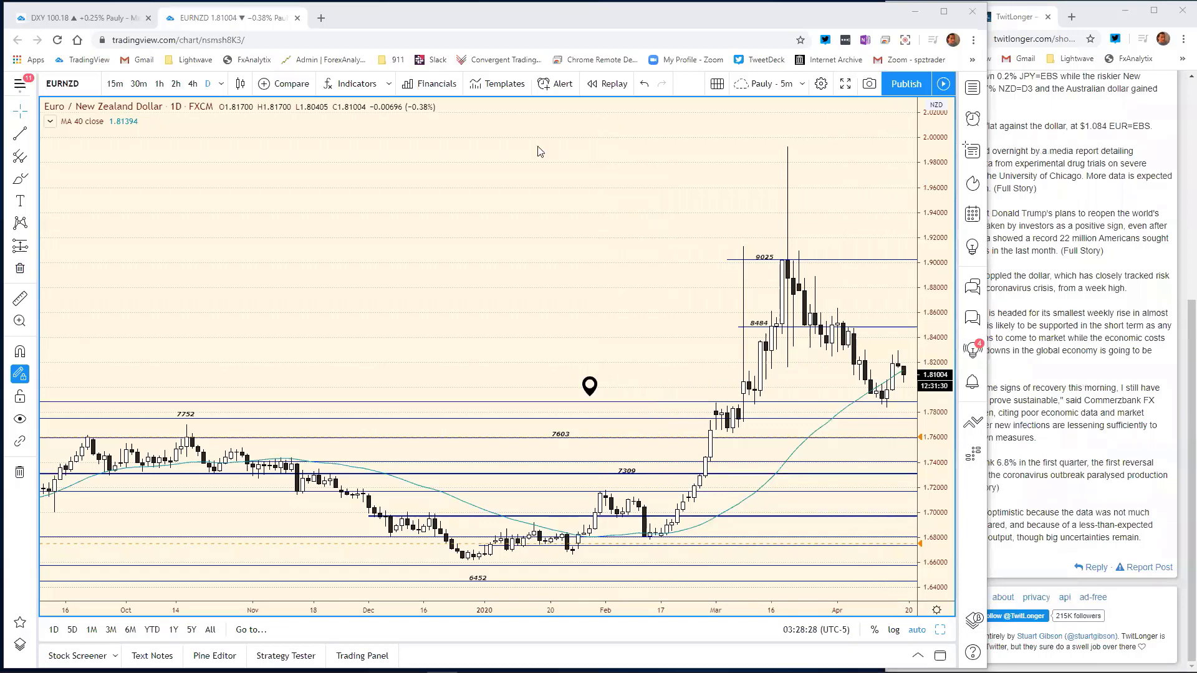
Change the EUR/NZD resistance from 8338 to 8180, then enter AUDJPY in TradingView's symbol search.
{"action": "left_click", "coordinate": [582, 507]}
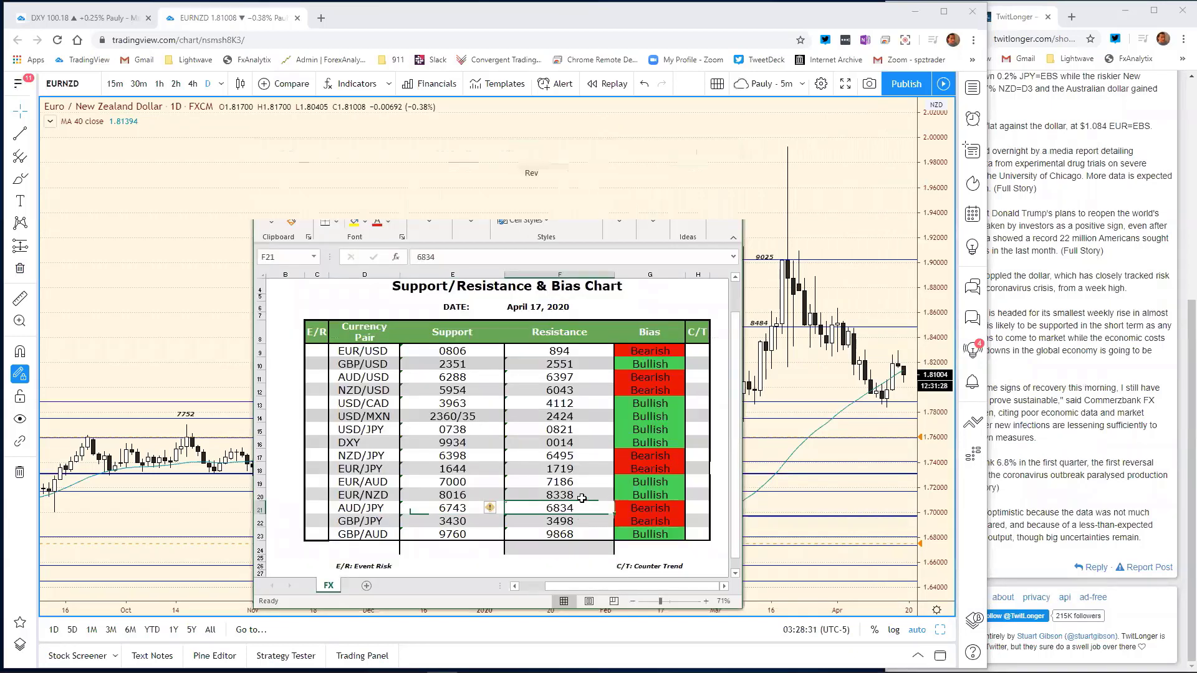
{"action": "left_click", "coordinate": [583, 496]}
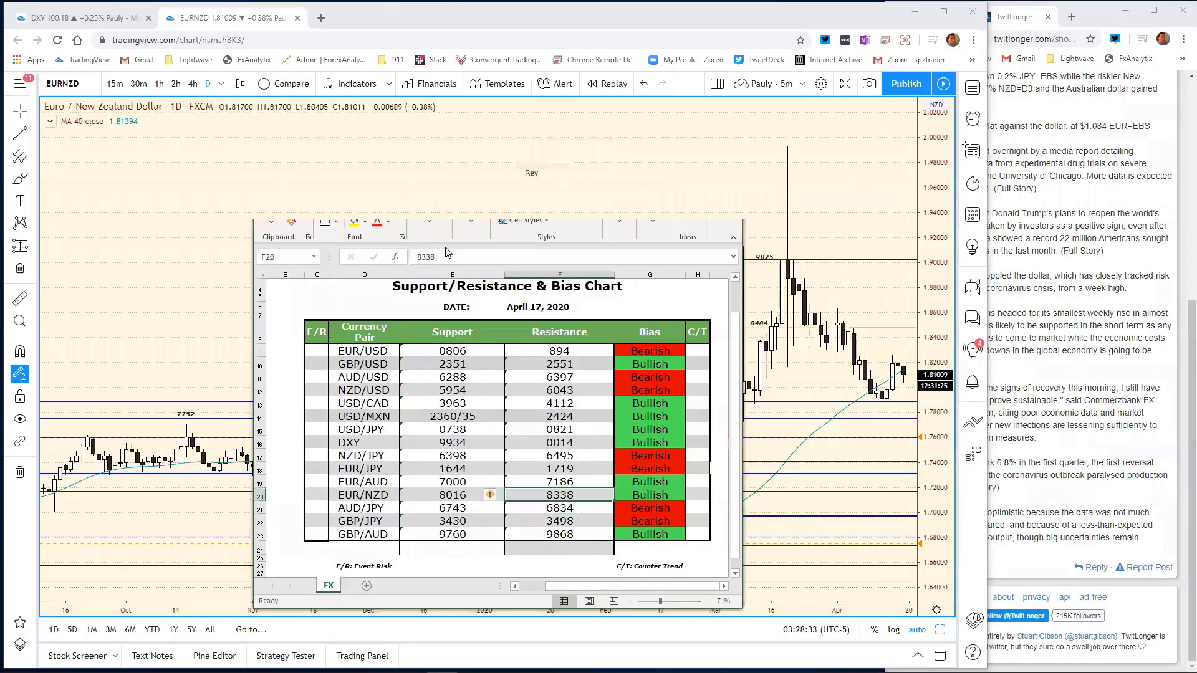
{"action": "type", "text": "81"}
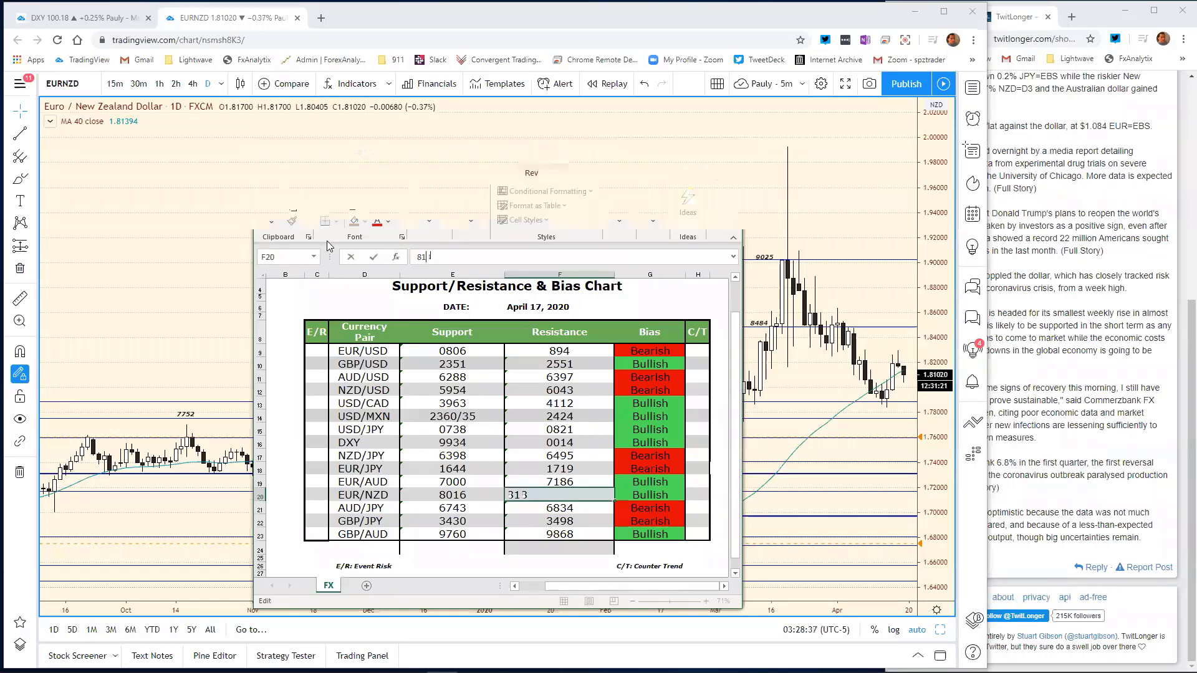
{"action": "type", "text": "80"}
{"action": "key", "text": "Return"}
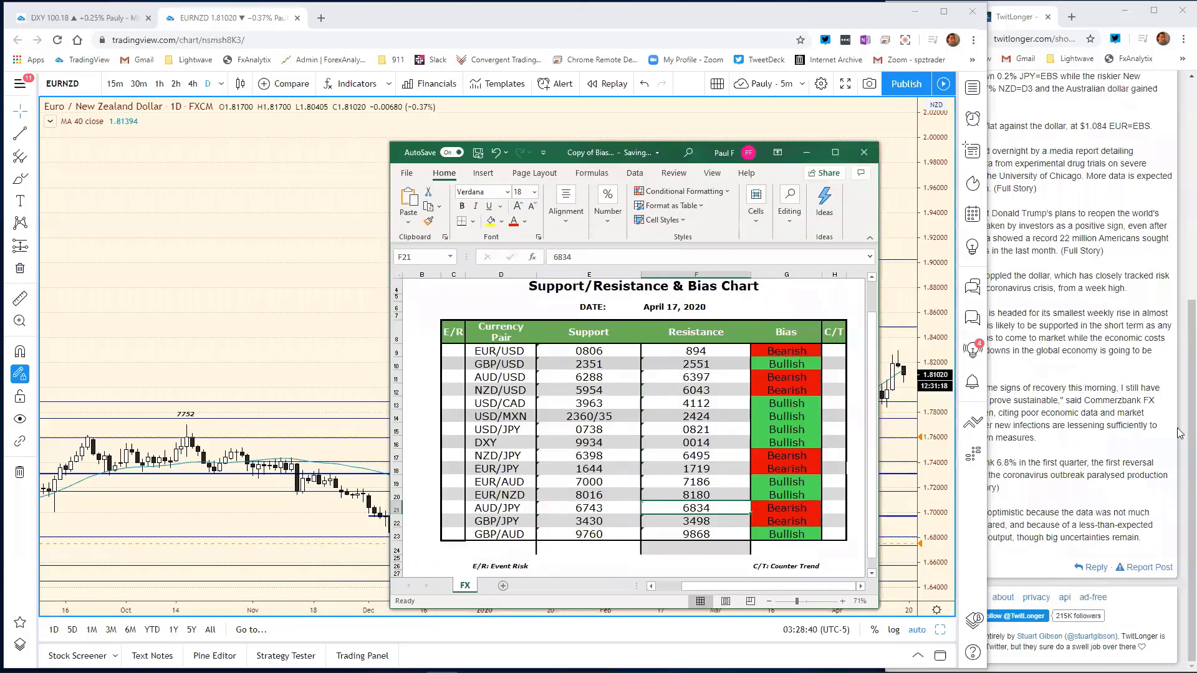
{"action": "left_click", "coordinate": [927, 594]}
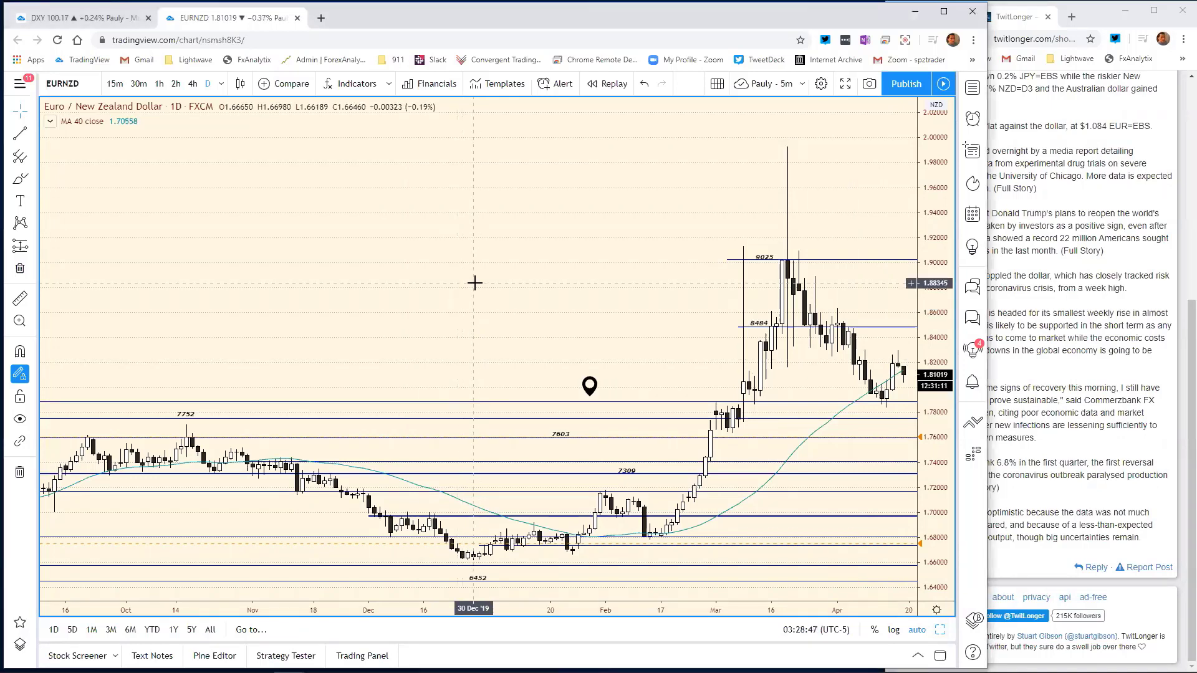
{"action": "type", "text": "AUD"}
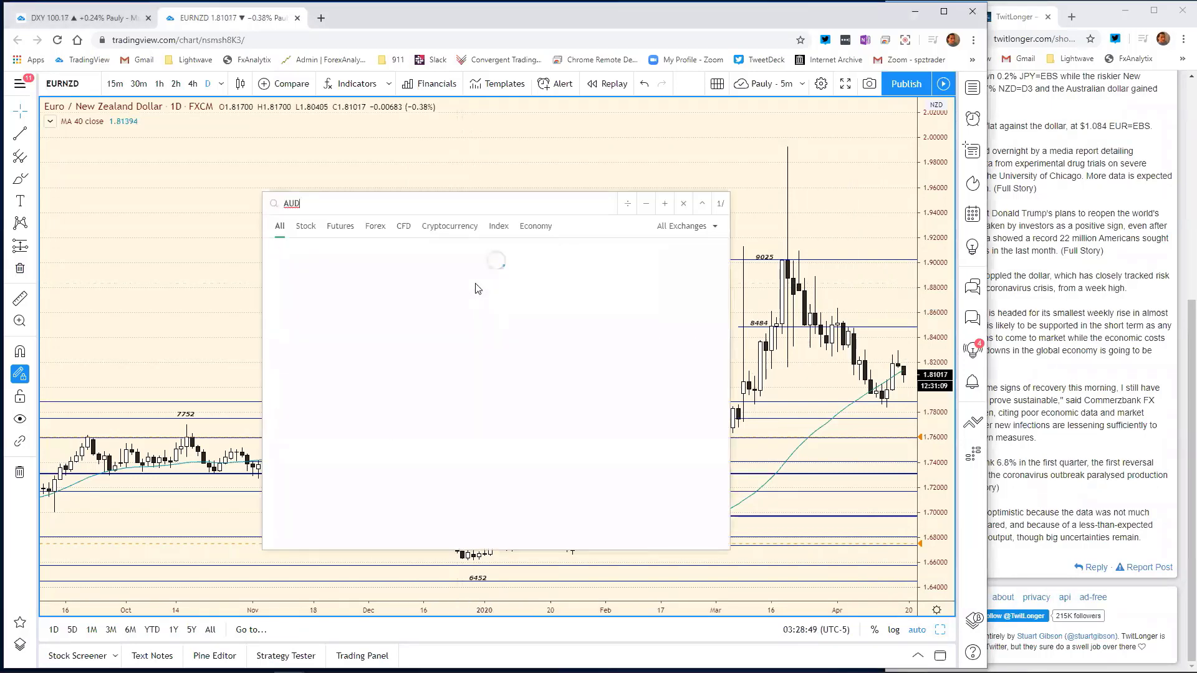
{"action": "type", "text": "JPY"}
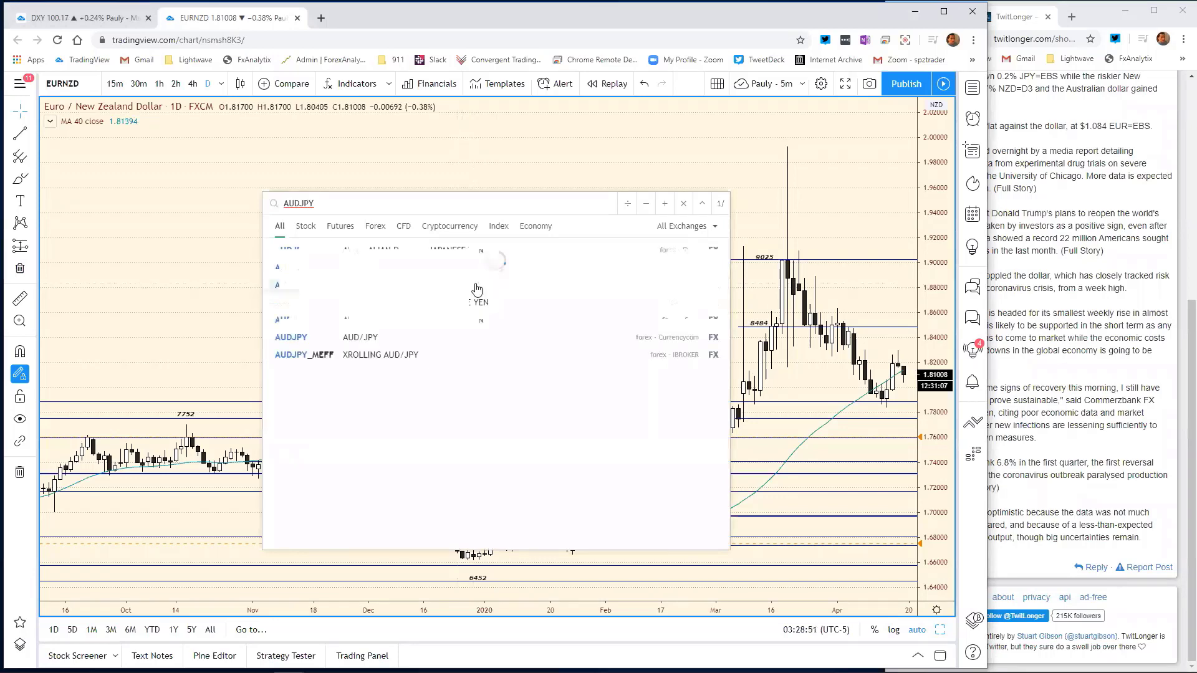
Load the daily AUDJPY chart and zoom in on the most recent bars.
{"action": "key", "text": "Return"}
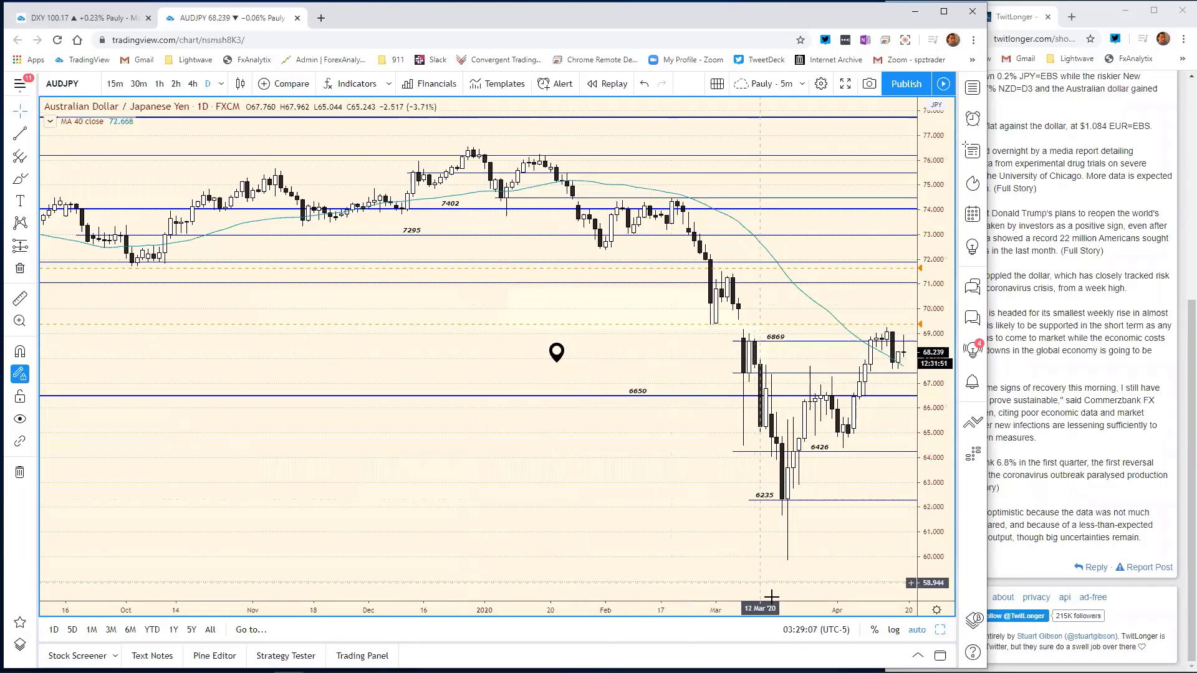
{"action": "scroll", "coordinate": [659, 588], "scroll_direction": "up", "scroll_amount": 3}
{"action": "scroll", "coordinate": [659, 588], "scroll_direction": "up", "scroll_amount": 4}
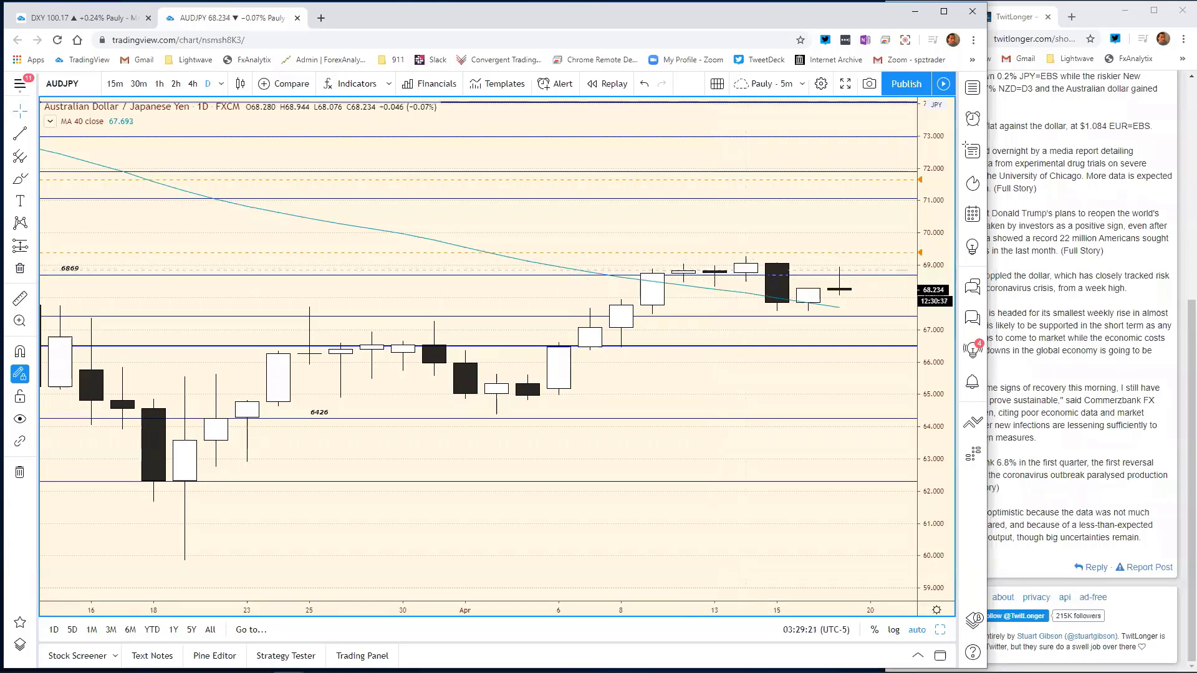
Change the AUD/JPY resistance in F21 from 6834 to 6850, then minimize Excel.
{"action": "key", "text": "alt+Tab"}
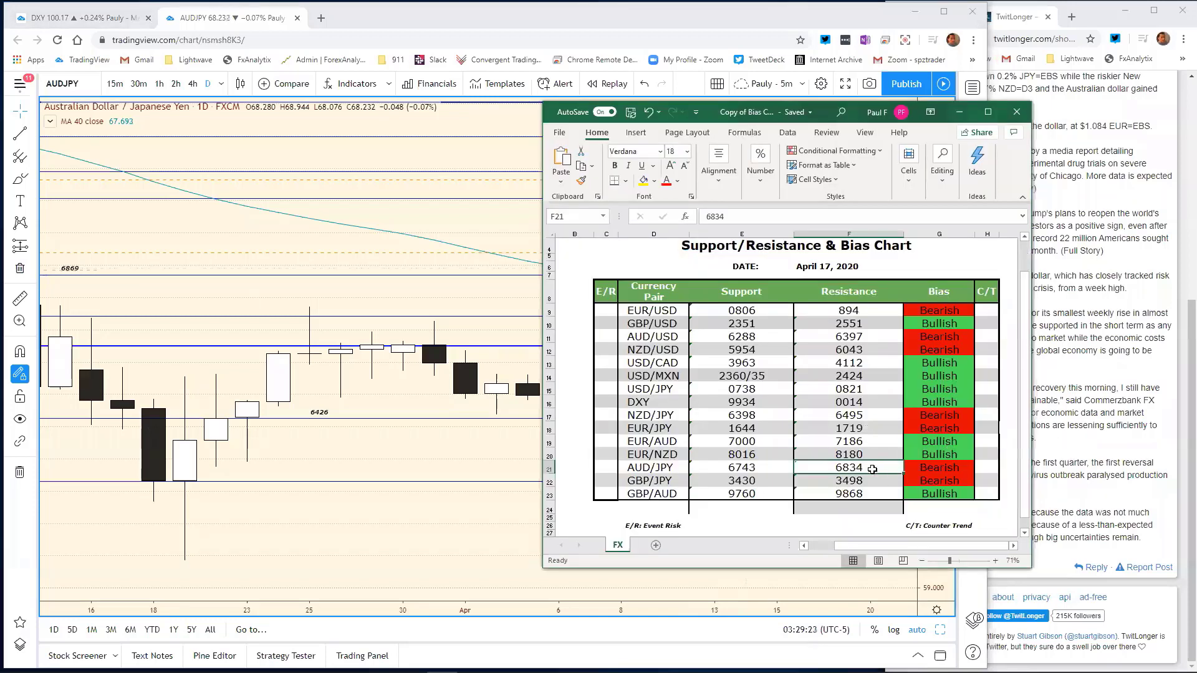
{"action": "type", "text": "68"}
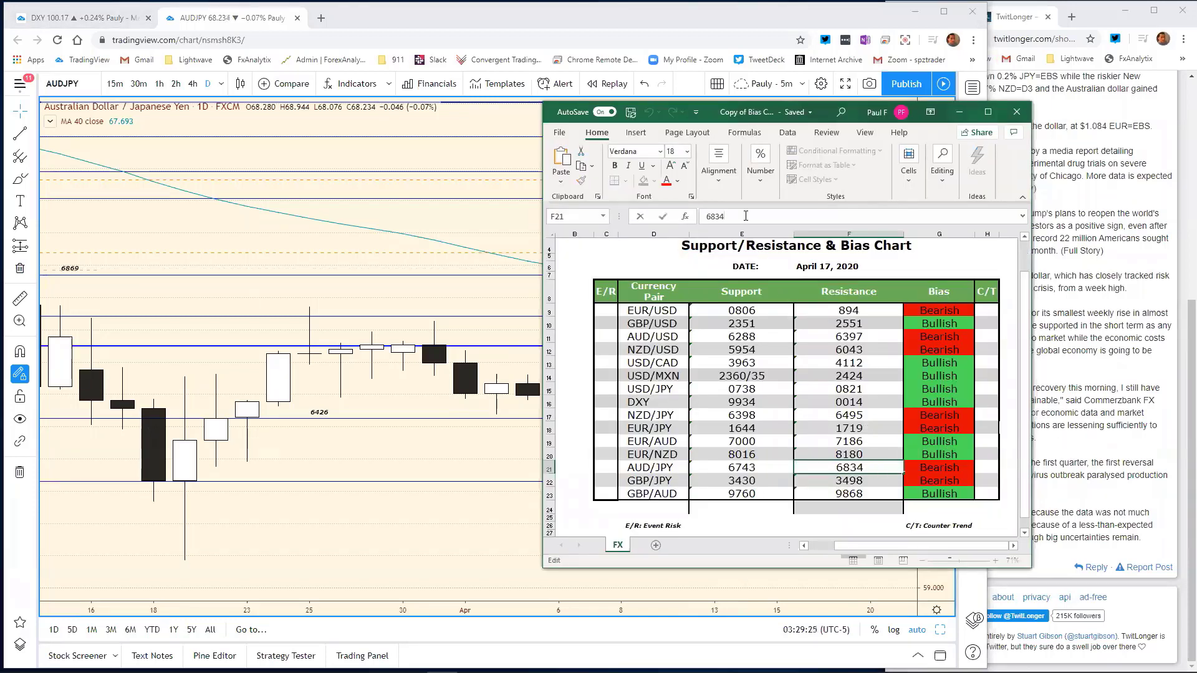
{"action": "type", "text": "50"}
{"action": "key", "text": "Return"}
{"action": "left_click", "coordinate": [959, 112]}
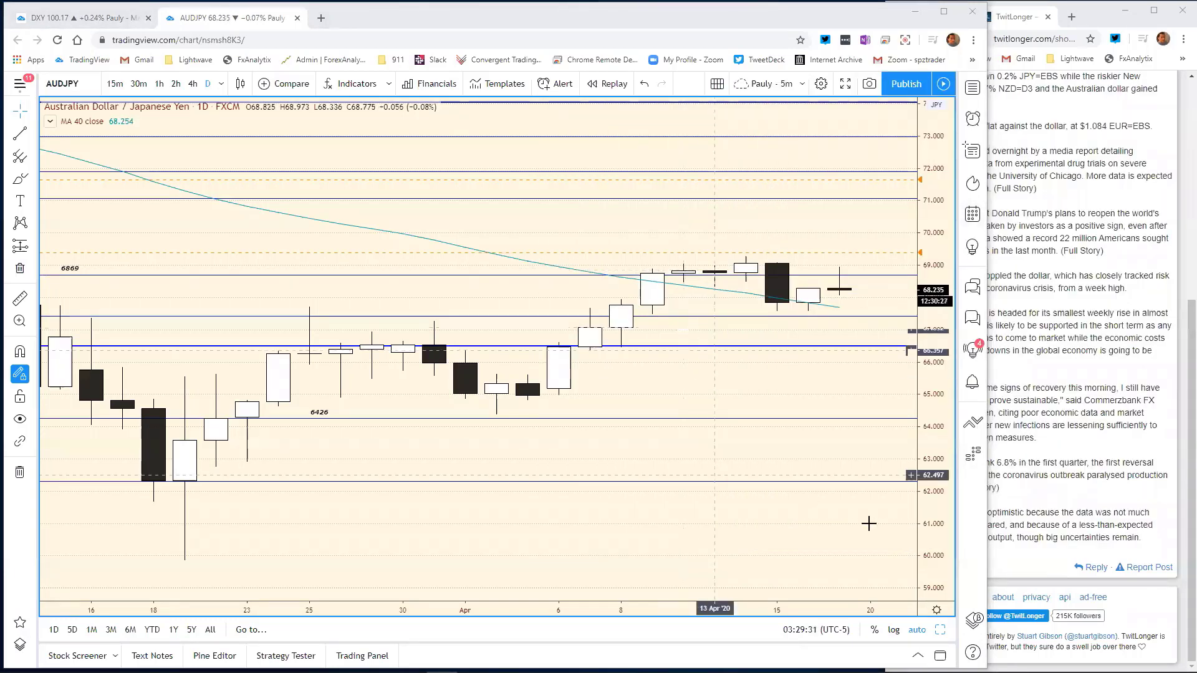
Swap the maximized view from the daily to the 120-minute AUDJPY chart.
{"action": "left_click", "coordinate": [940, 630]}
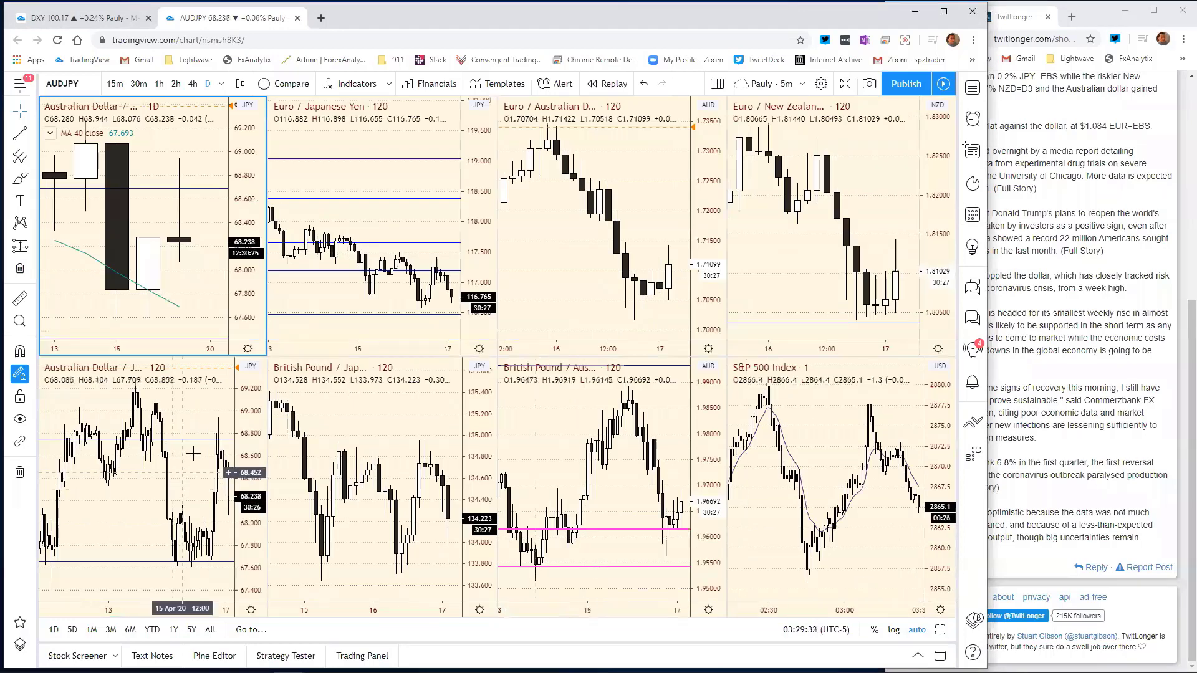
{"action": "left_click", "coordinate": [941, 630]}
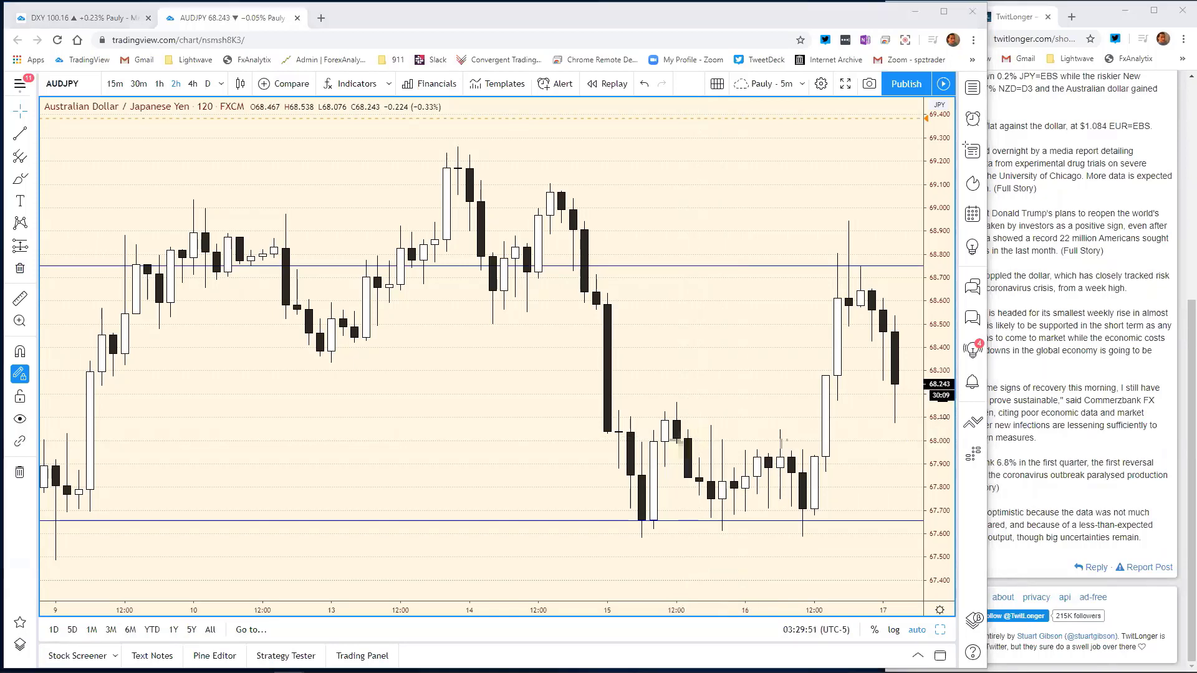
Raise the AUD/JPY support in E21 from 6743 to 6801, then return to TradingView.
{"action": "key", "text": "Left"}
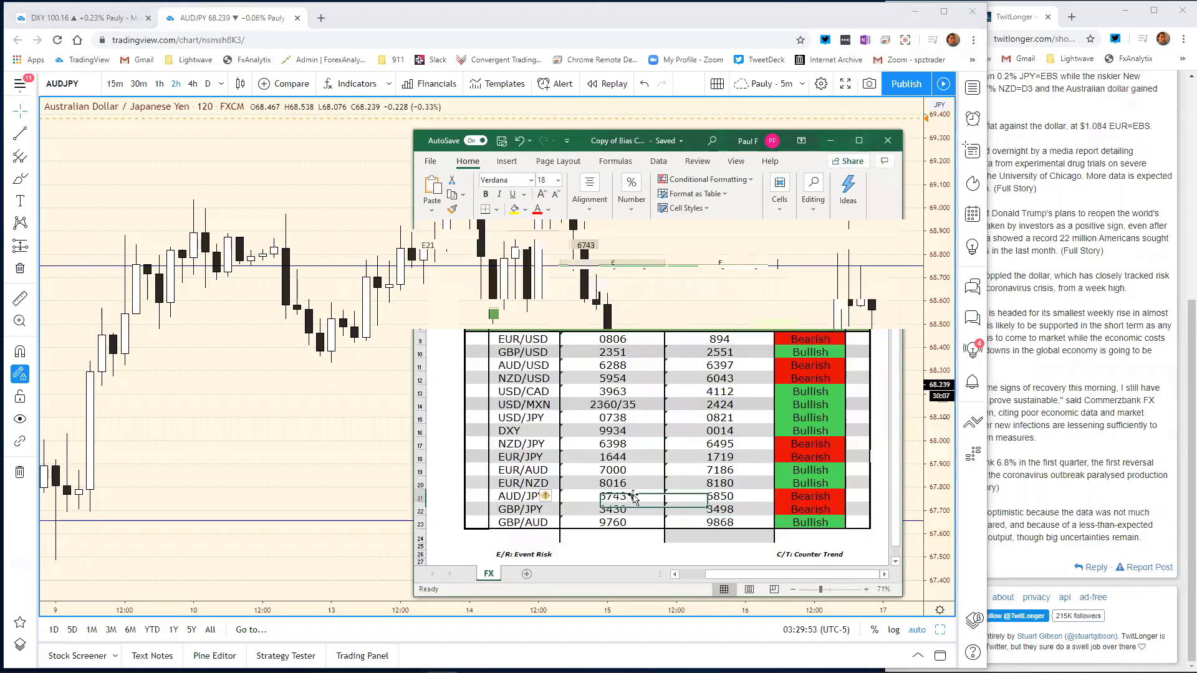
{"action": "double_click", "coordinate": [589, 245]}
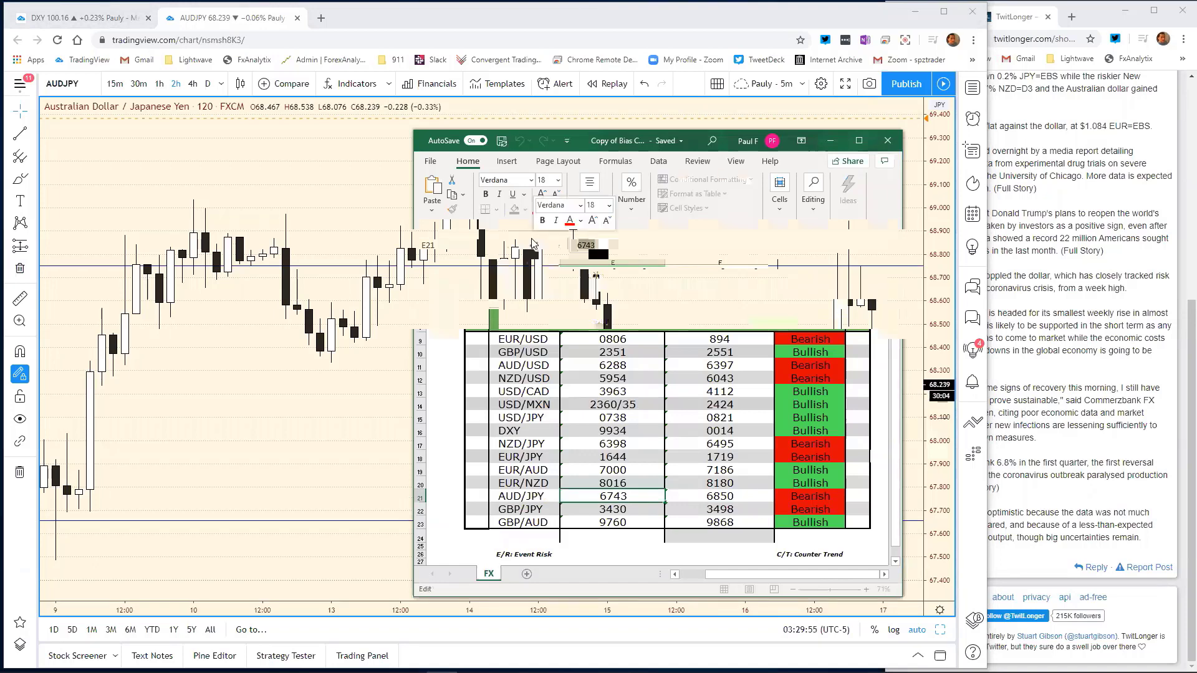
{"action": "type", "text": "6801"}
{"action": "key", "text": "Return"}
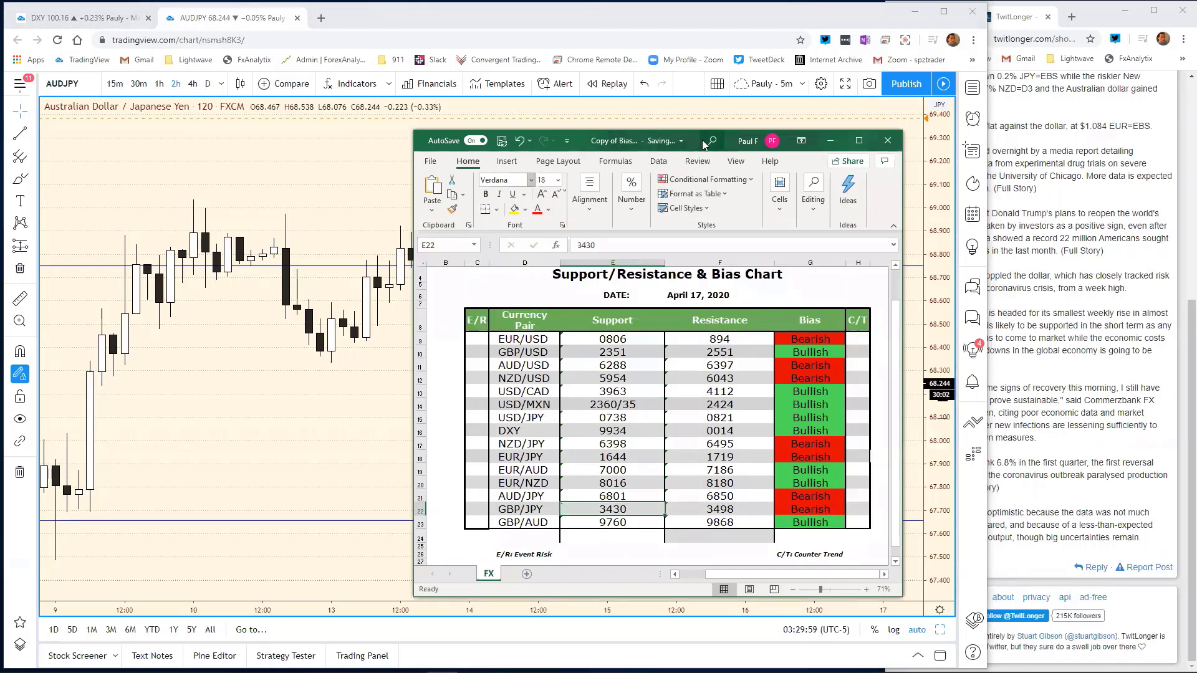
{"action": "key", "text": "alt+Tab"}
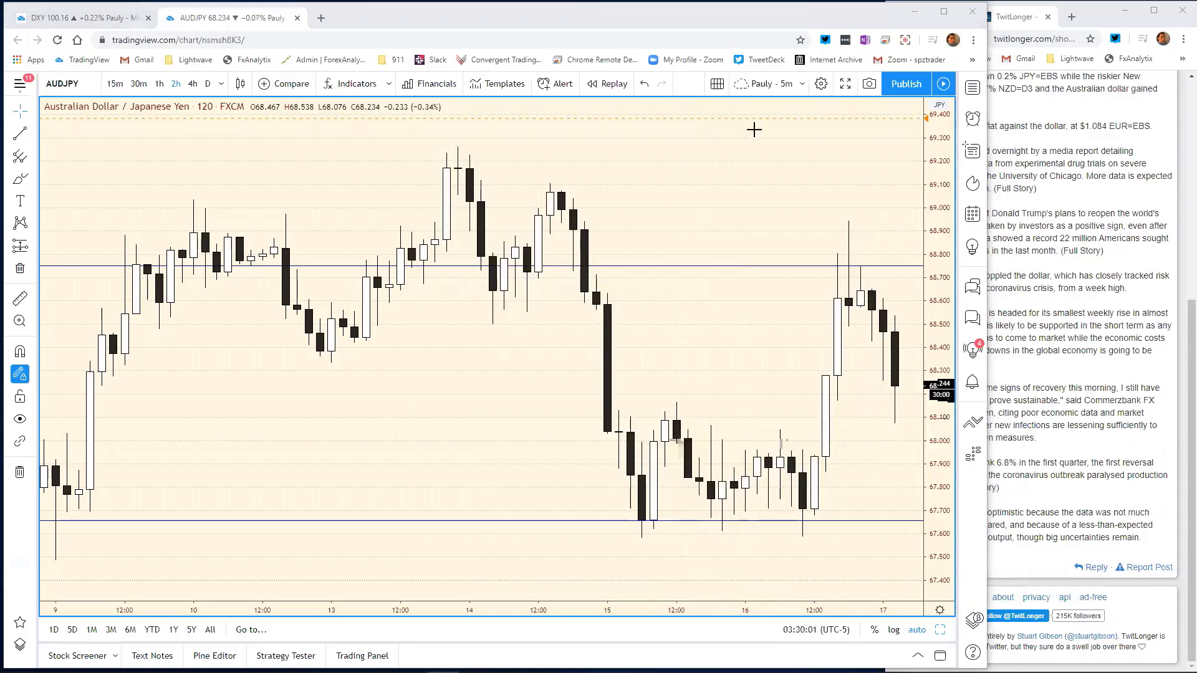
Re-maximize the 2-hour AUDJPY chart and zoom out to show price action back to late March.
{"action": "left_click", "coordinate": [940, 633]}
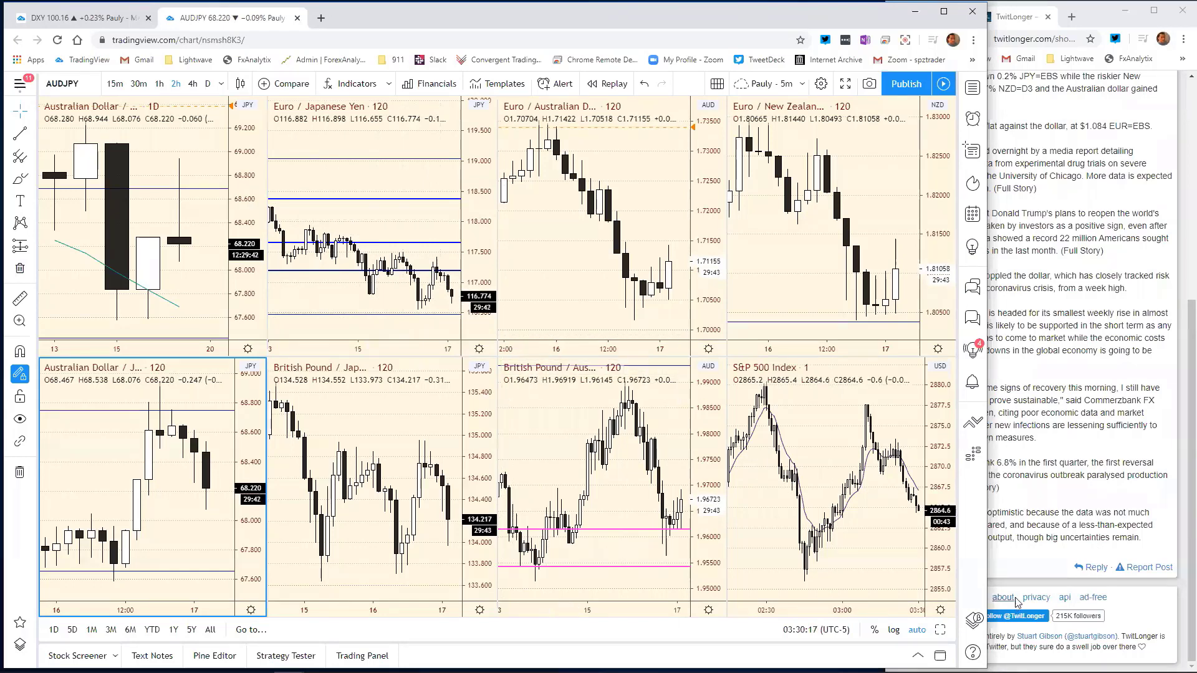
{"action": "left_click", "coordinate": [942, 629]}
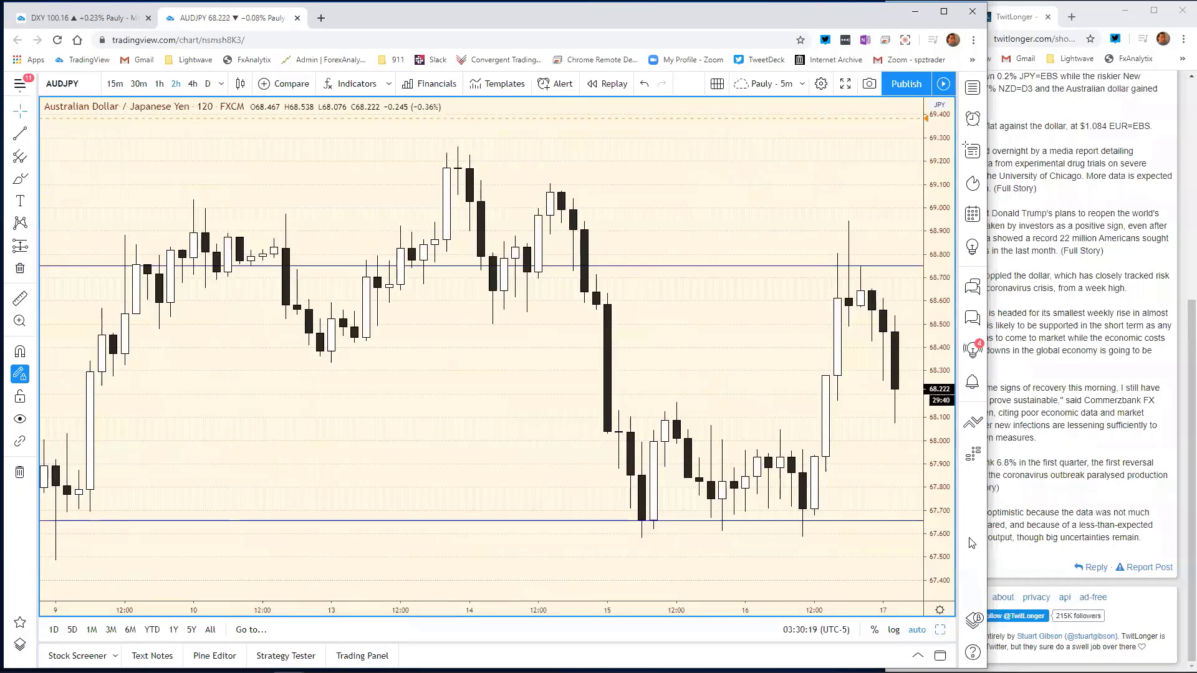
{"action": "scroll", "coordinate": [803, 612], "scroll_direction": "down", "scroll_amount": 5}
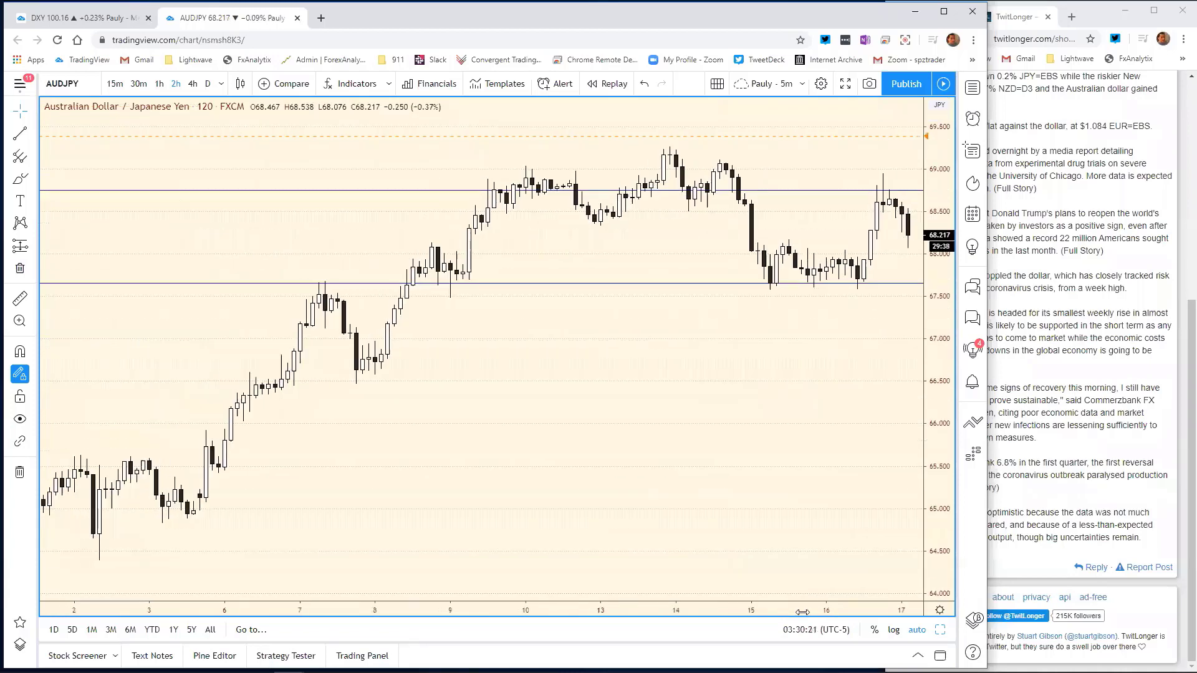
{"action": "scroll", "coordinate": [802, 612], "scroll_direction": "down", "scroll_amount": 8}
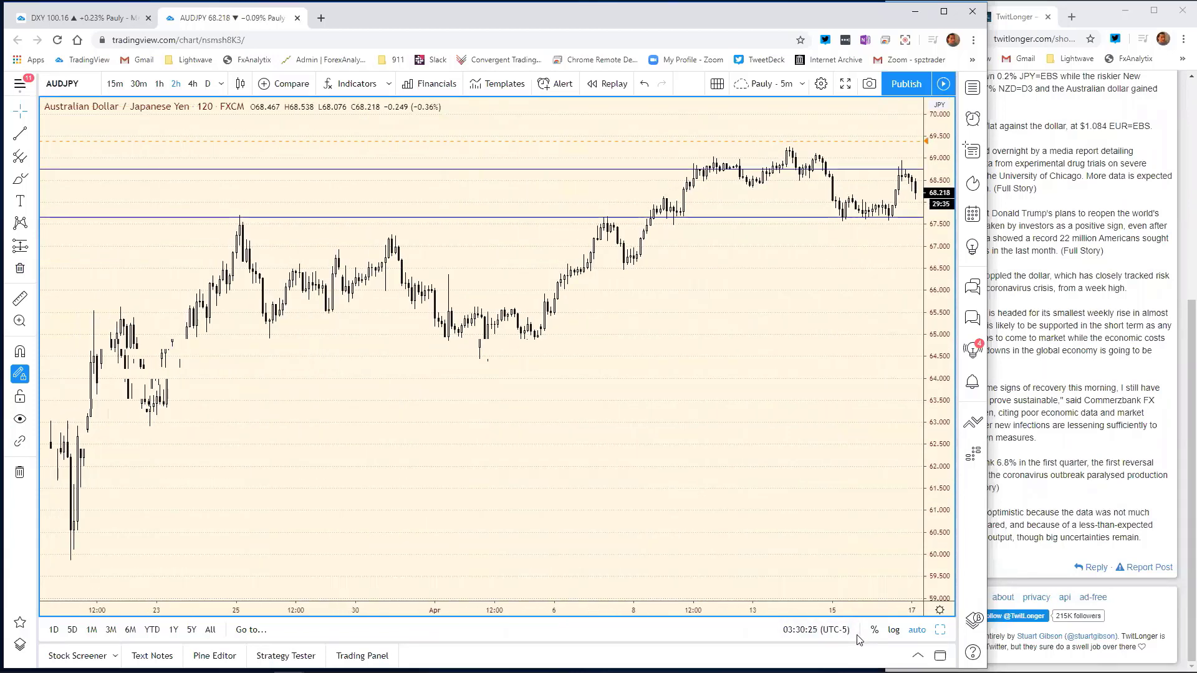
{"action": "scroll", "coordinate": [859, 639], "scroll_direction": "up", "scroll_amount": 4}
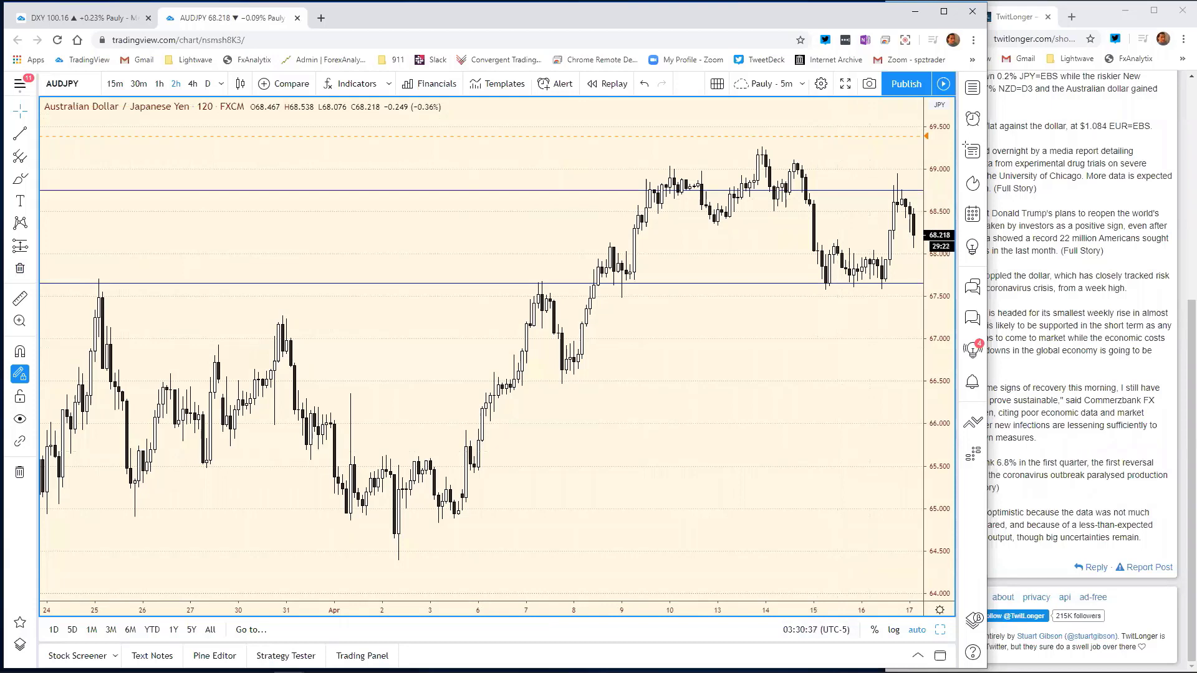
{"action": "key", "text": "alt+Tab"}
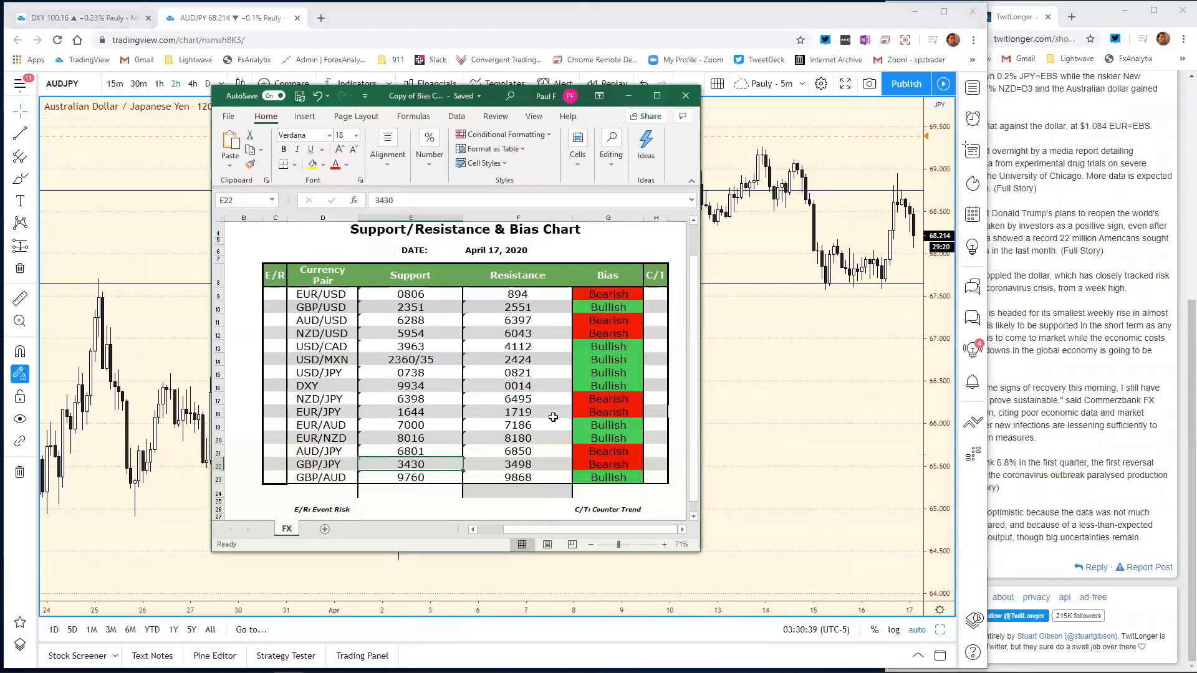
{"action": "left_click", "coordinate": [540, 454]}
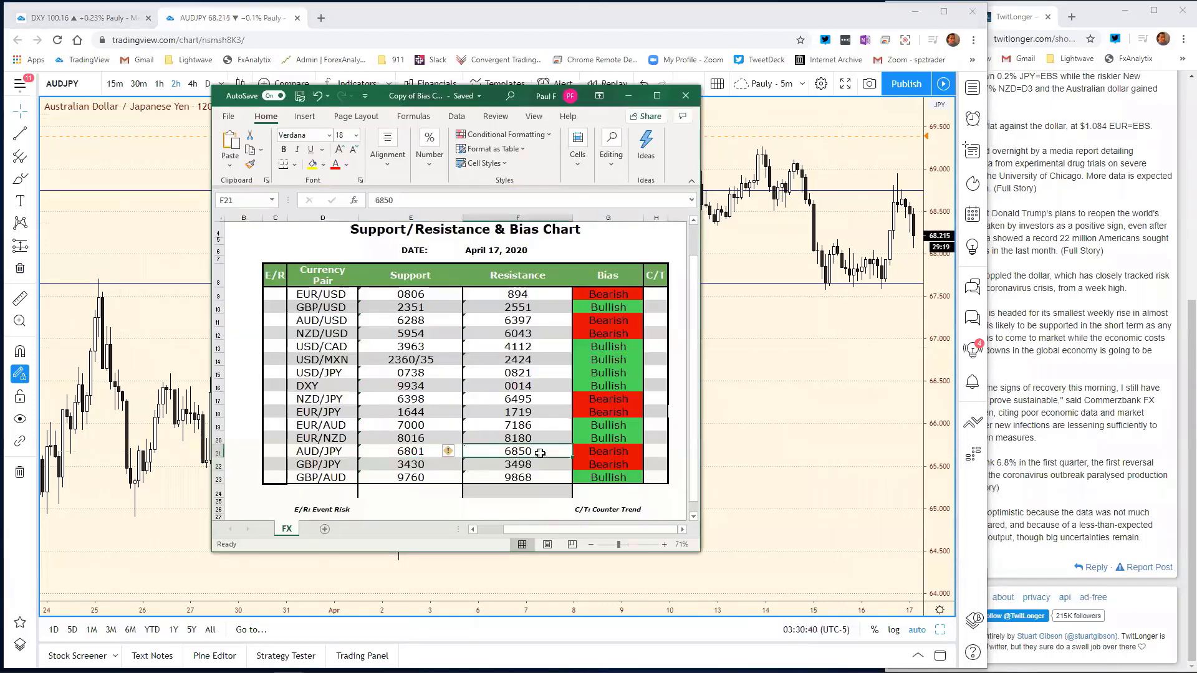
{"action": "left_click", "coordinate": [420, 206]}
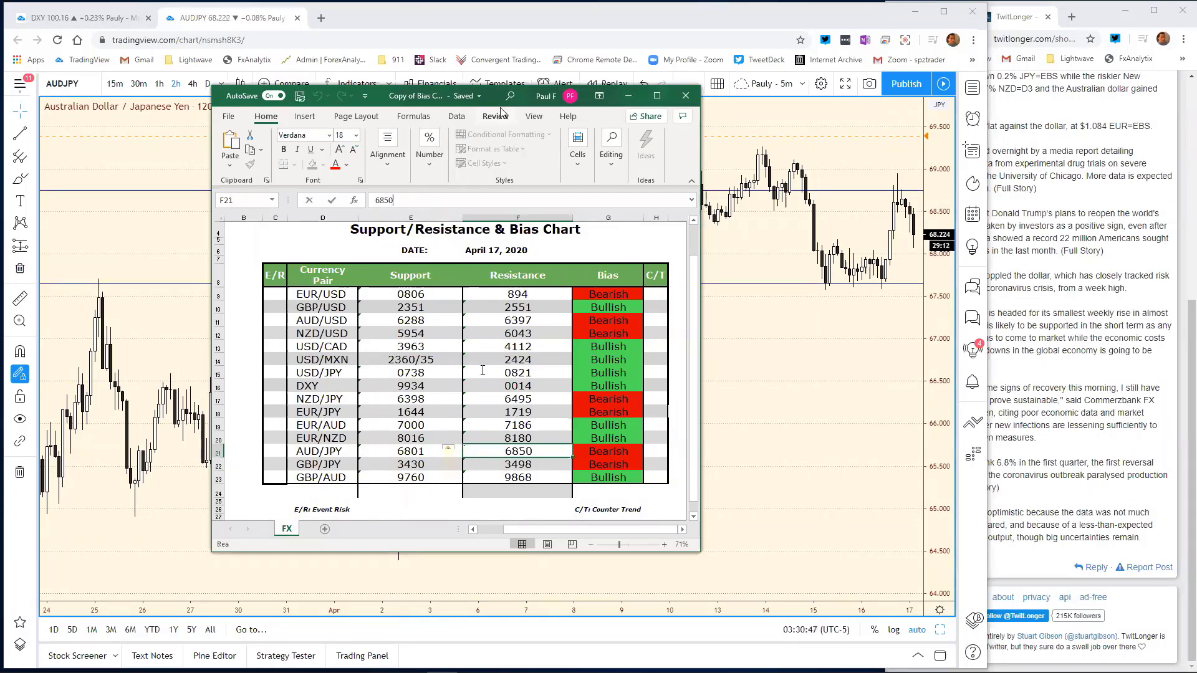
{"action": "left_click_drag", "start_coordinate": [583, 93], "coordinate": [587, 89]}
{"action": "key", "text": "alt+Tab"}
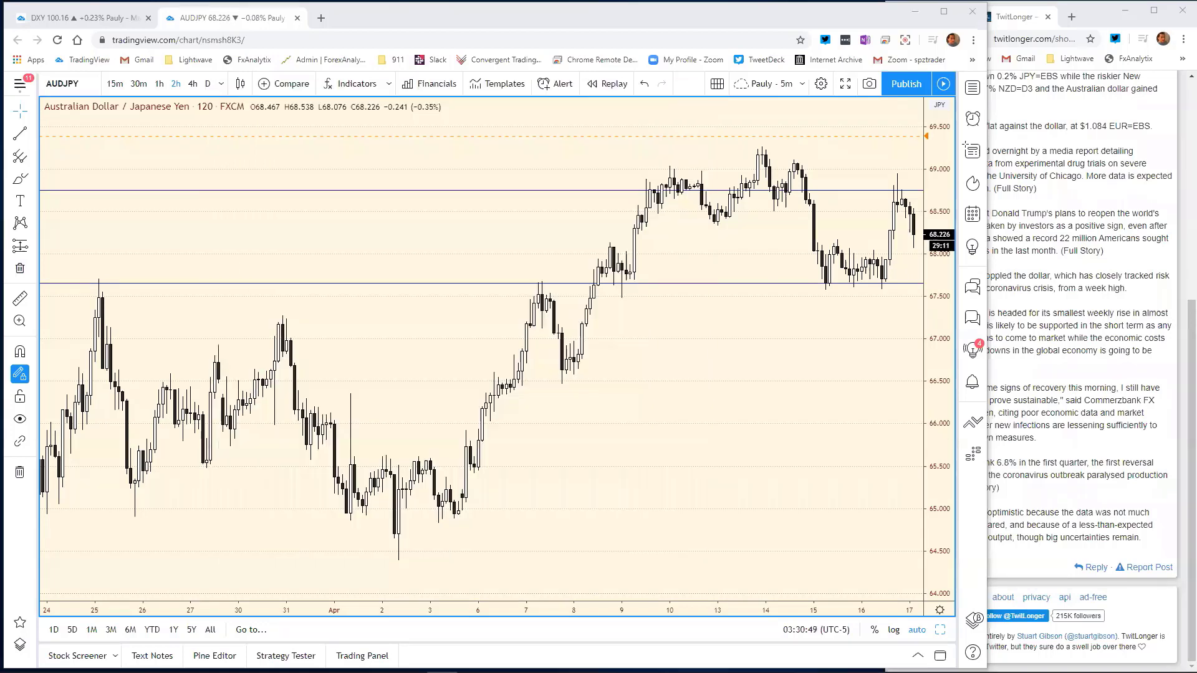
Maximize the GBPJPY 120 pane and zoom it to late March through April 17.
{"action": "left_click", "coordinate": [941, 631]}
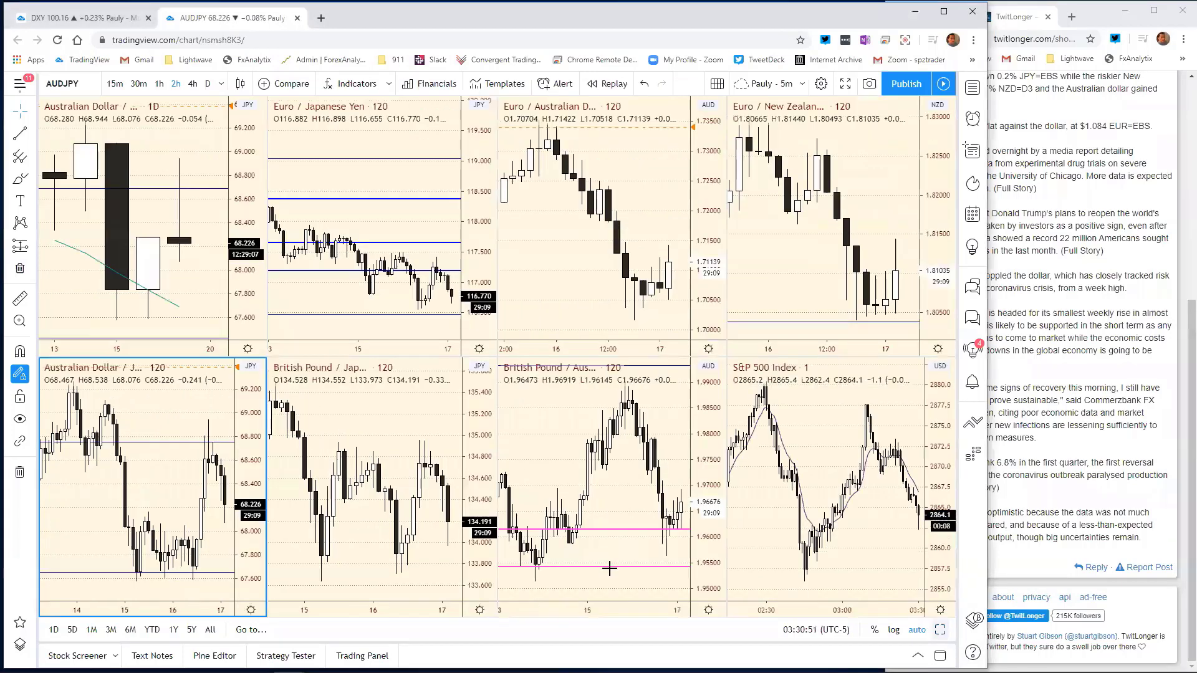
{"action": "left_click", "coordinate": [481, 454]}
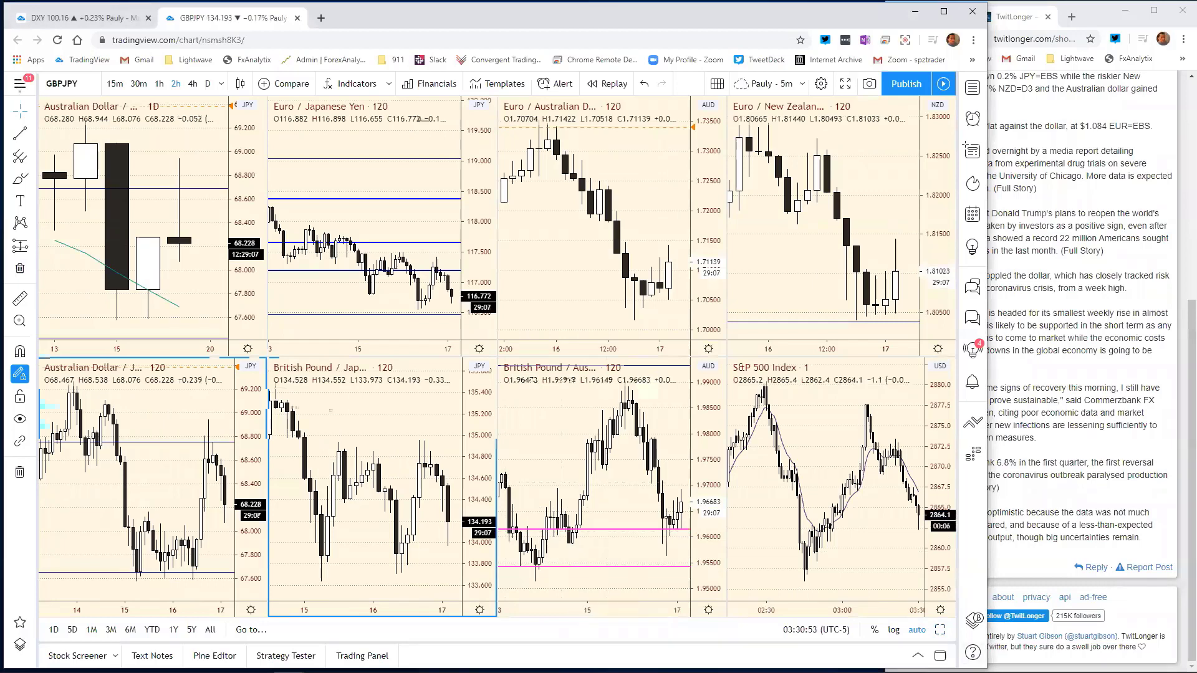
{"action": "left_click", "coordinate": [941, 630]}
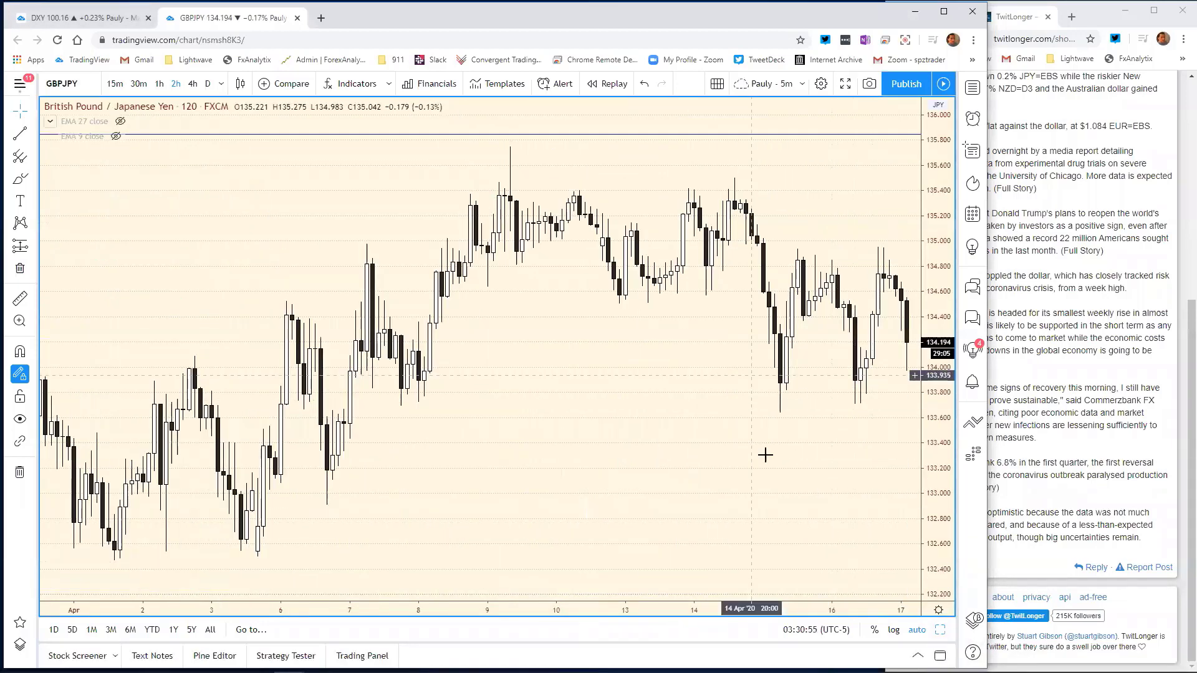
{"action": "scroll", "coordinate": [736, 623], "scroll_direction": "down", "scroll_amount": 2}
{"action": "scroll", "coordinate": [739, 624], "scroll_direction": "down", "scroll_amount": 2}
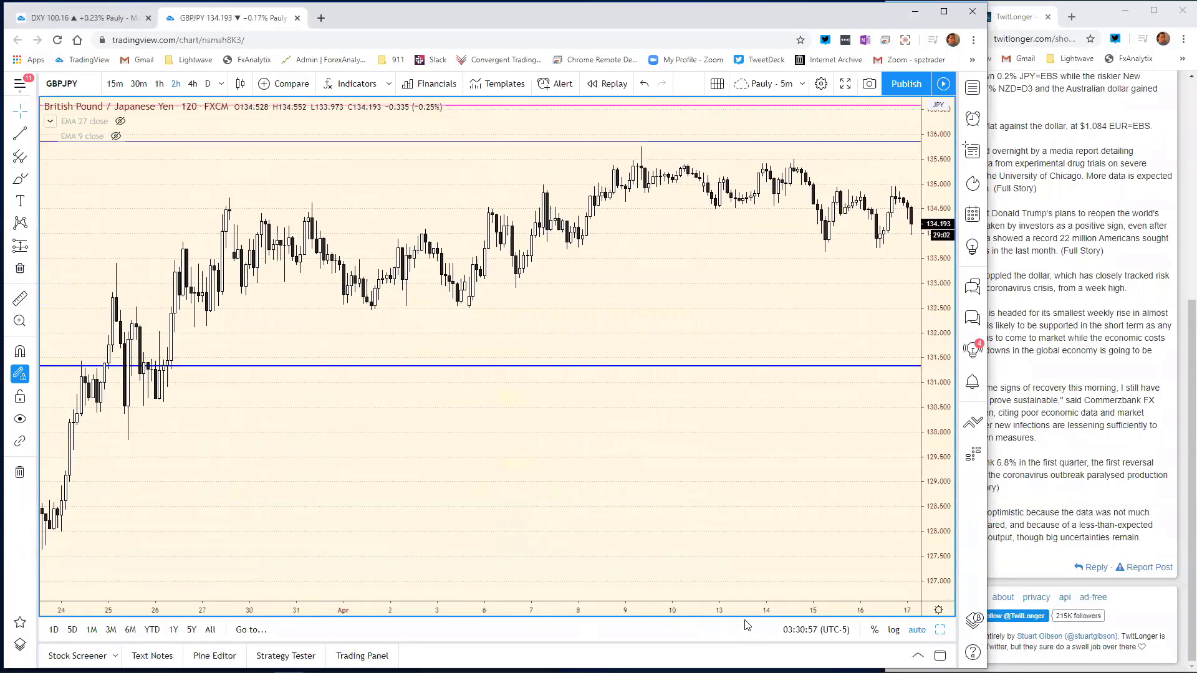
{"action": "scroll", "coordinate": [736, 625], "scroll_direction": "up", "scroll_amount": 3}
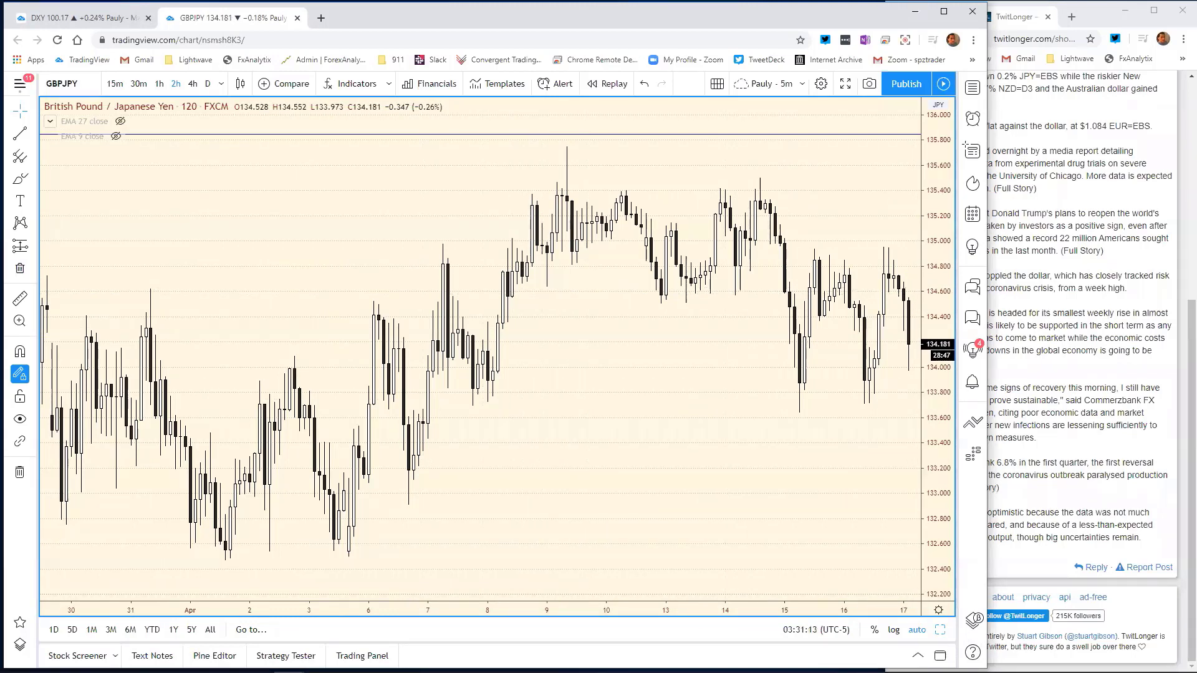
Change the GBP/JPY resistance in cell F22 from 3498 to 3457, then move Excel aside.
{"action": "key", "text": "alt+Tab"}
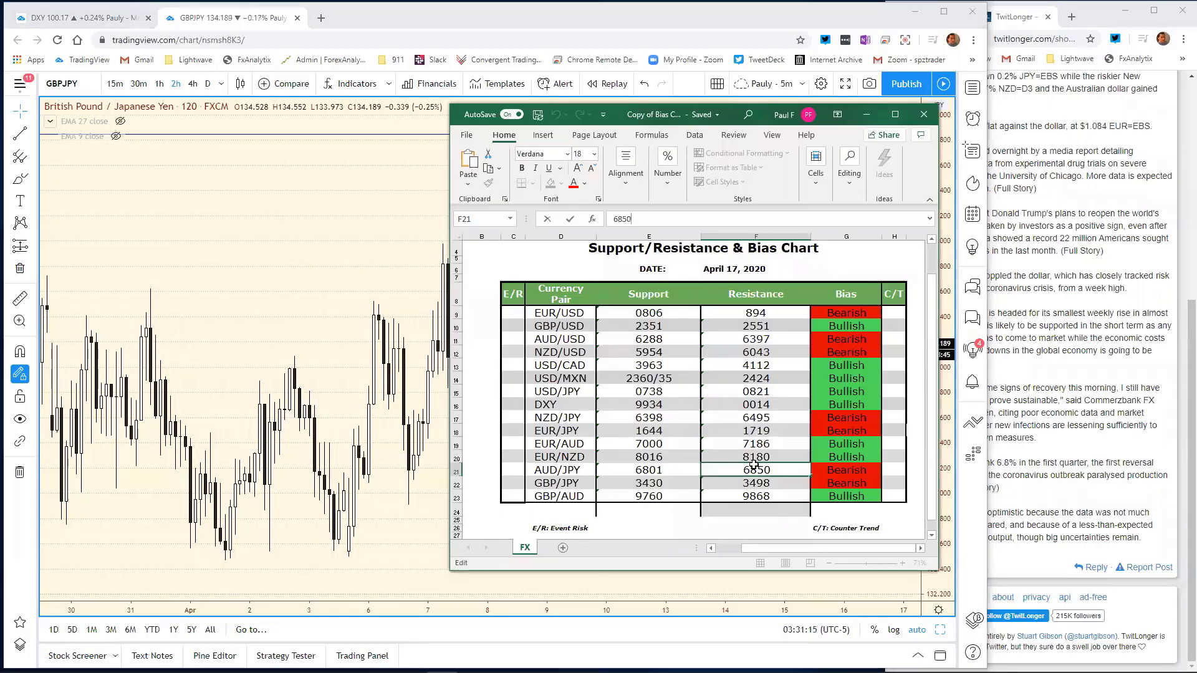
{"action": "left_click", "coordinate": [761, 486]}
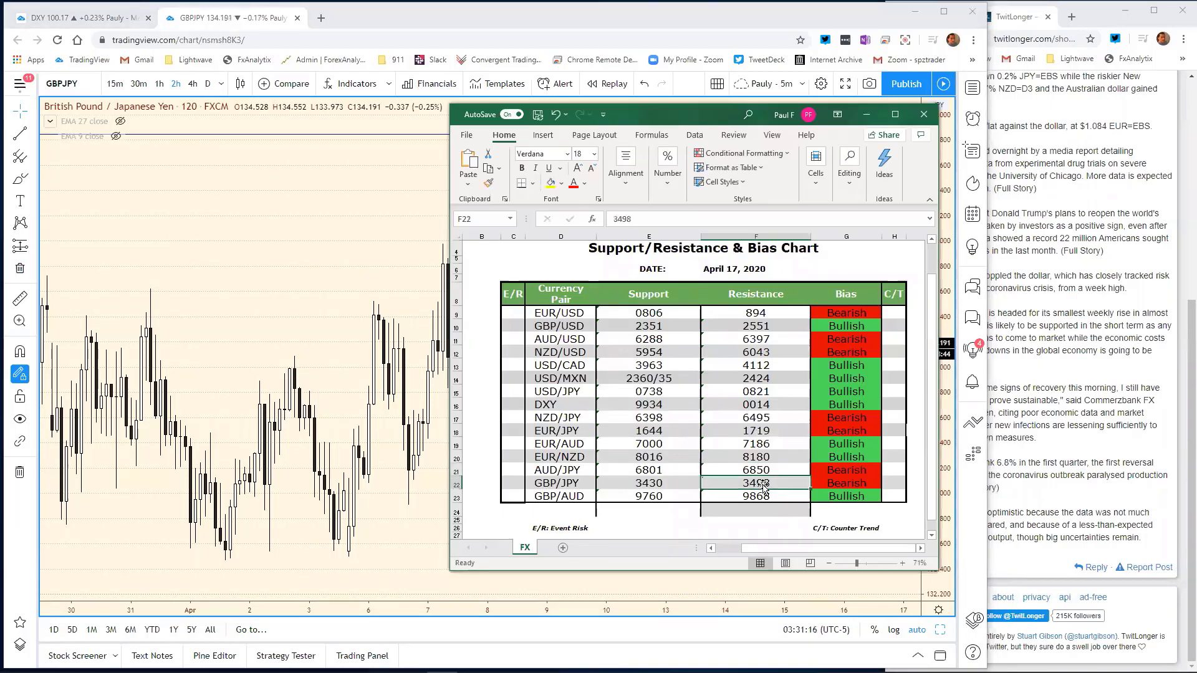
{"action": "left_click", "coordinate": [652, 218]}
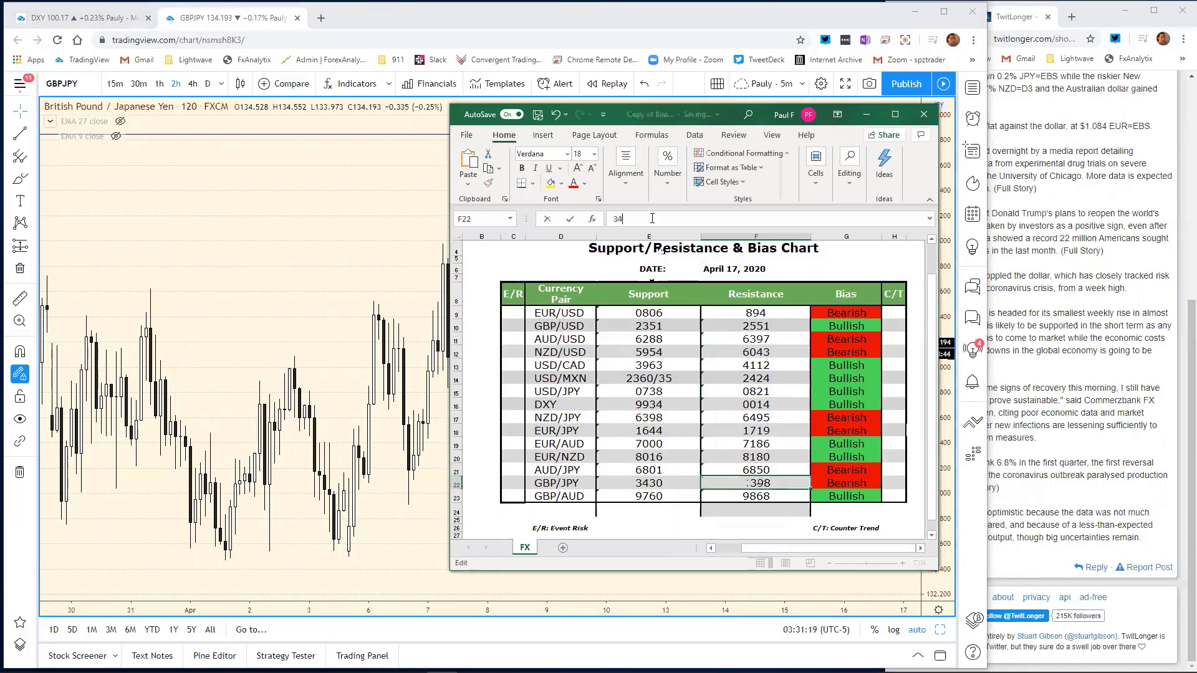
{"action": "type", "text": "3457"}
{"action": "key", "text": "Return"}
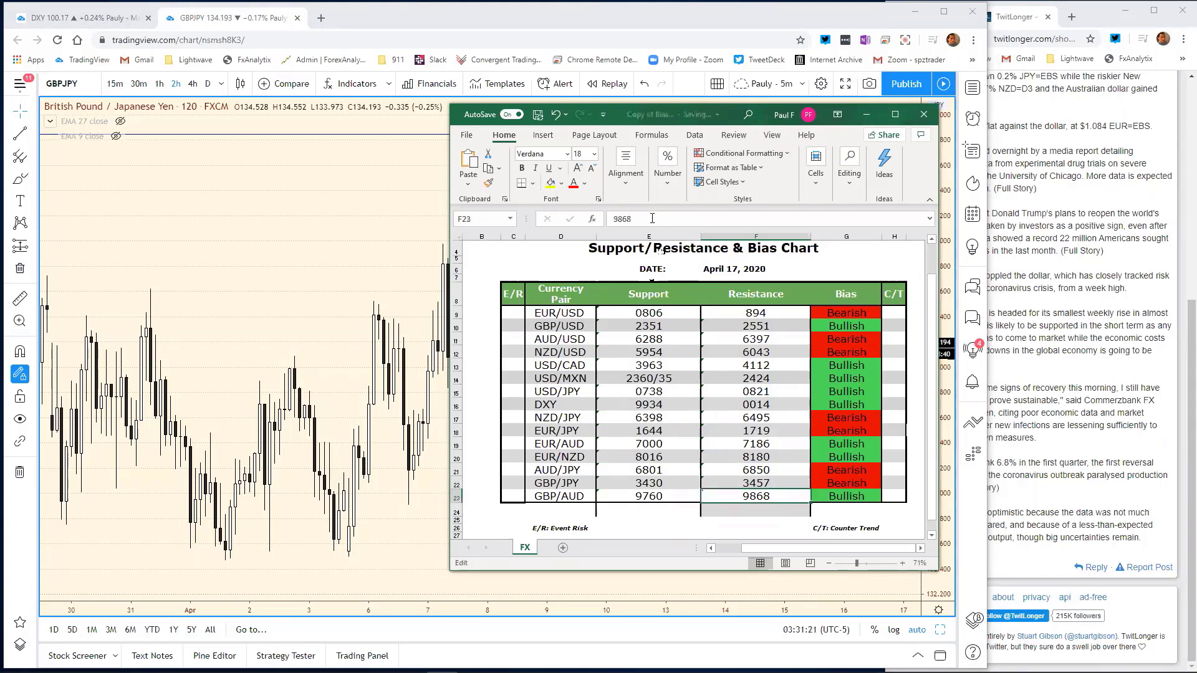
{"action": "left_click_drag", "start_coordinate": [737, 118], "coordinate": [1194, 69]}
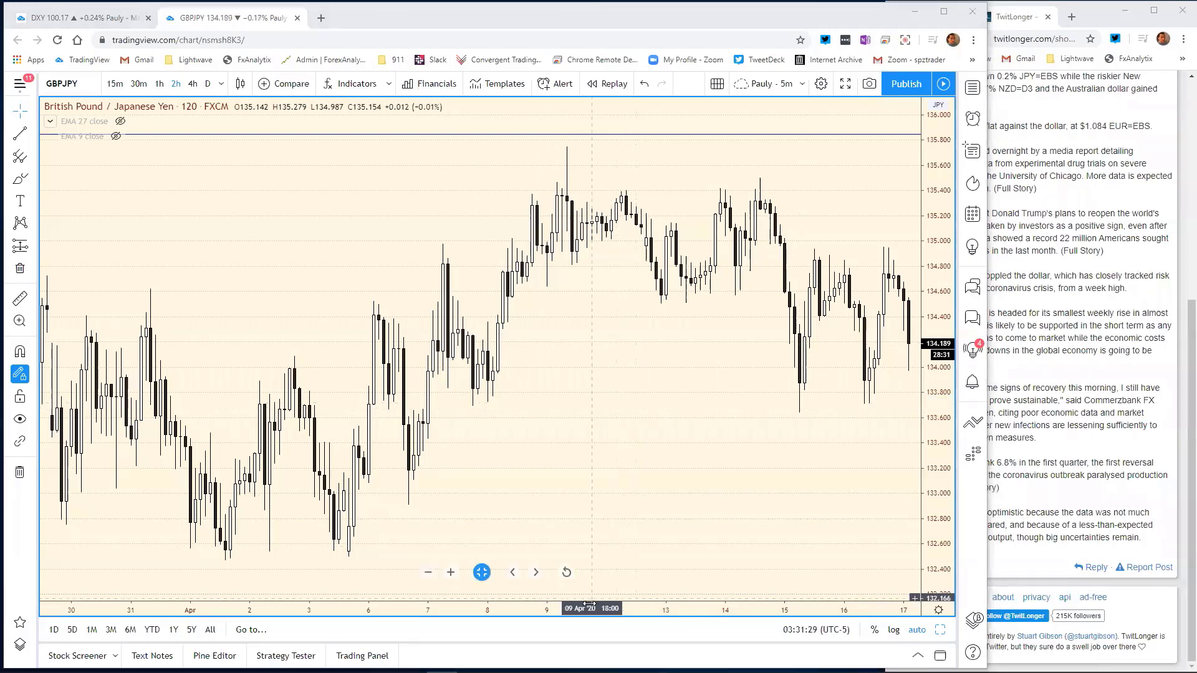
Zoom the GBP/JPY time axis out to mid-March, then back in to 25 Mar–17 Apr.
{"action": "mouse_move", "coordinate": [606, 605]}
{"action": "left_mouse_down"}
{"action": "mouse_move", "coordinate": [550, 610]}
{"action": "mouse_move", "coordinate": [599, 608]}
{"action": "left_mouse_up"}
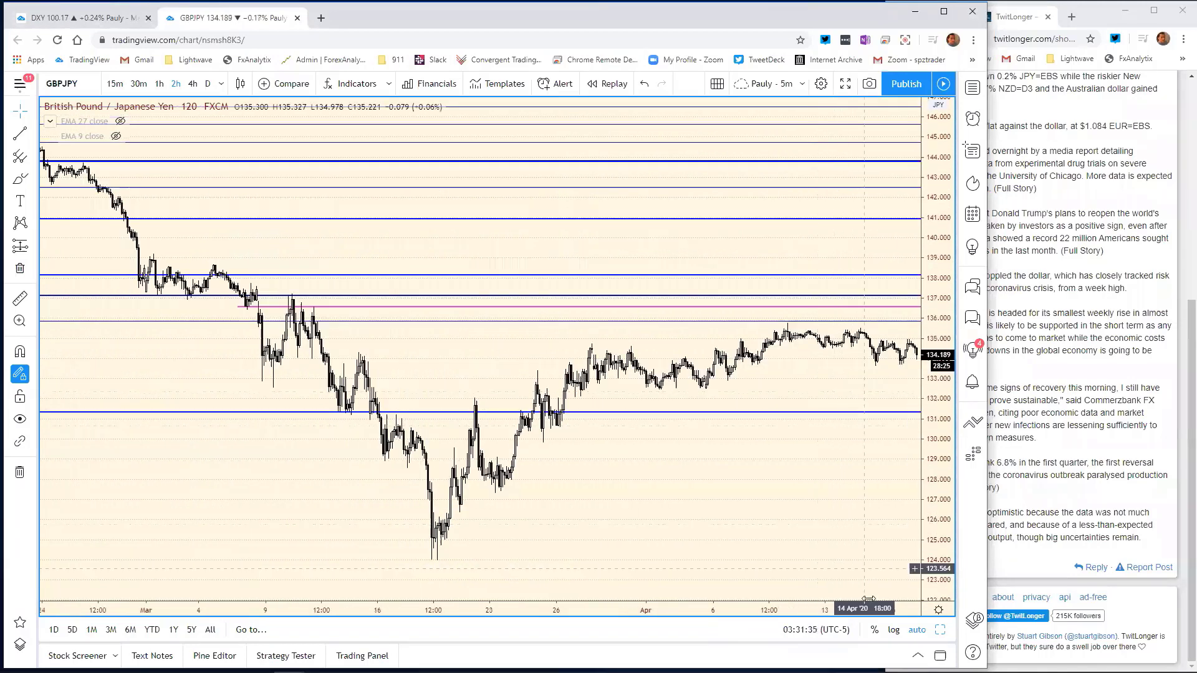
{"action": "left_click_drag", "start_coordinate": [853, 608], "coordinate": [772, 605]}
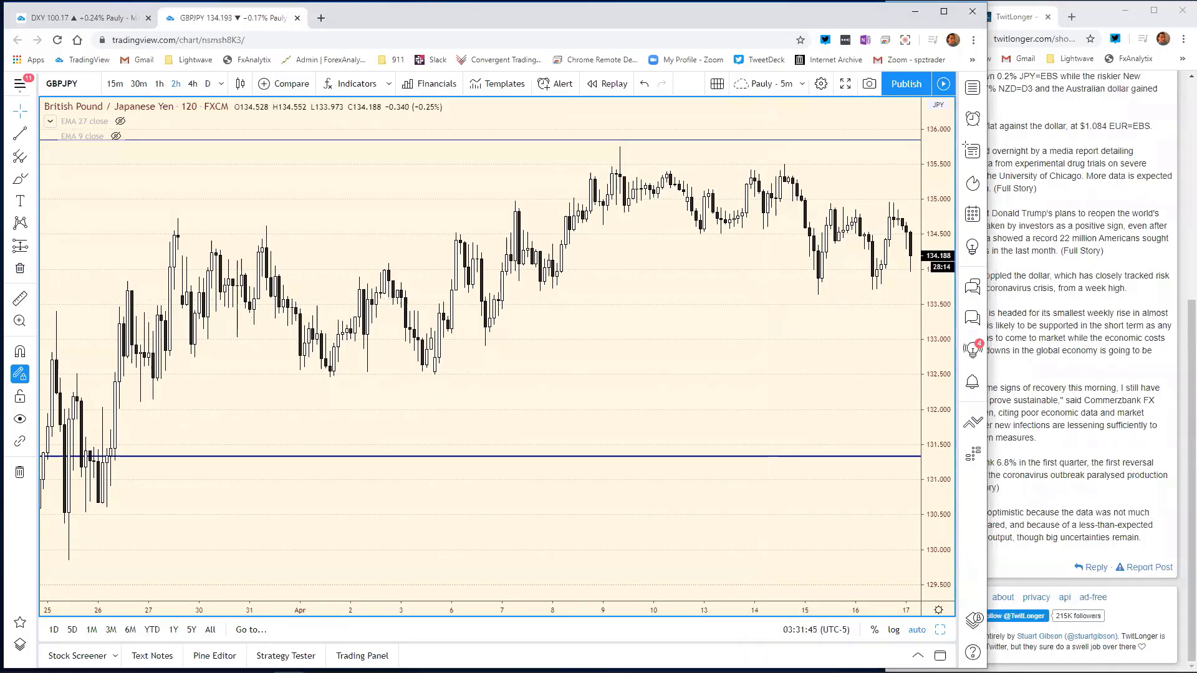
Replace GBP/JPY support 3430 with 3357 in cell E22 and restore TradingView's eight-chart layout.
{"action": "key", "text": "alt+Tab"}
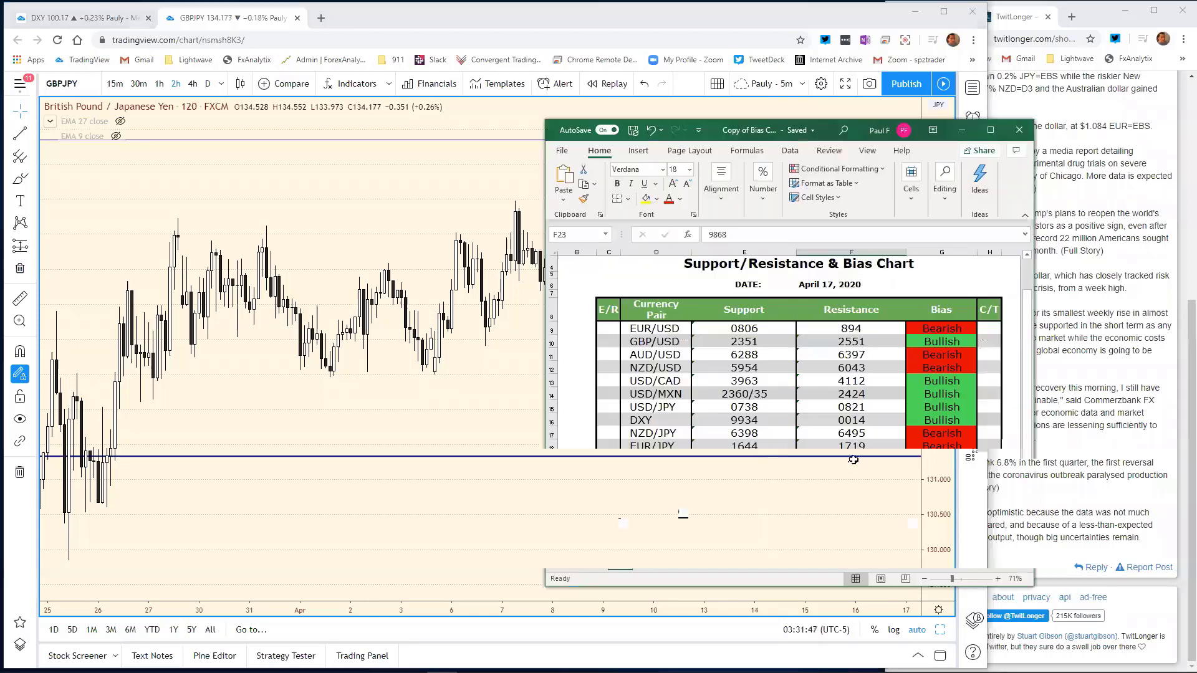
{"action": "left_click", "coordinate": [769, 499]}
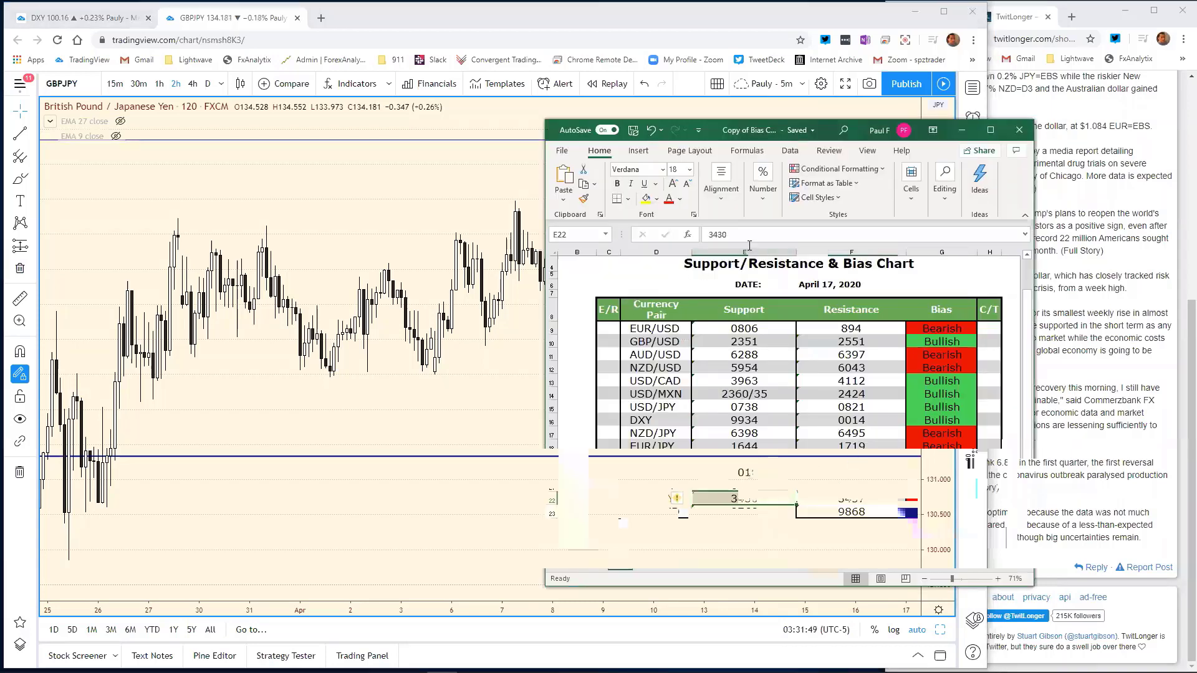
{"action": "double_click", "coordinate": [717, 234]}
{"action": "type", "text": "33"}
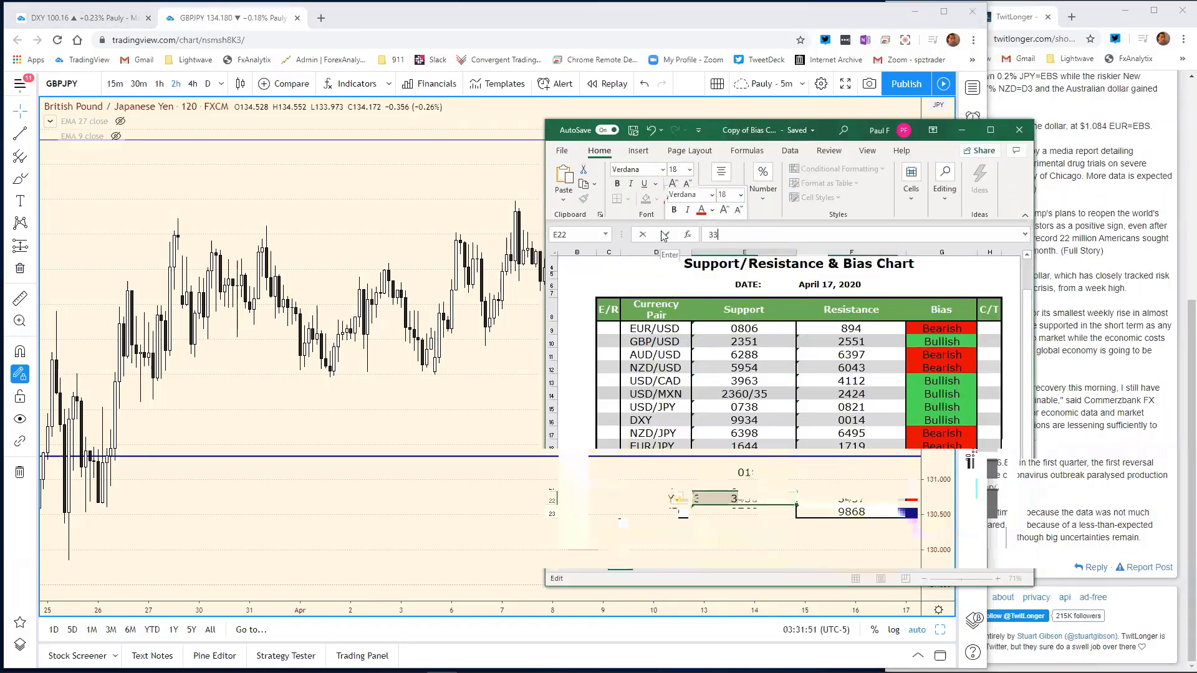
{"action": "type", "text": "57"}
{"action": "key", "text": "Return"}
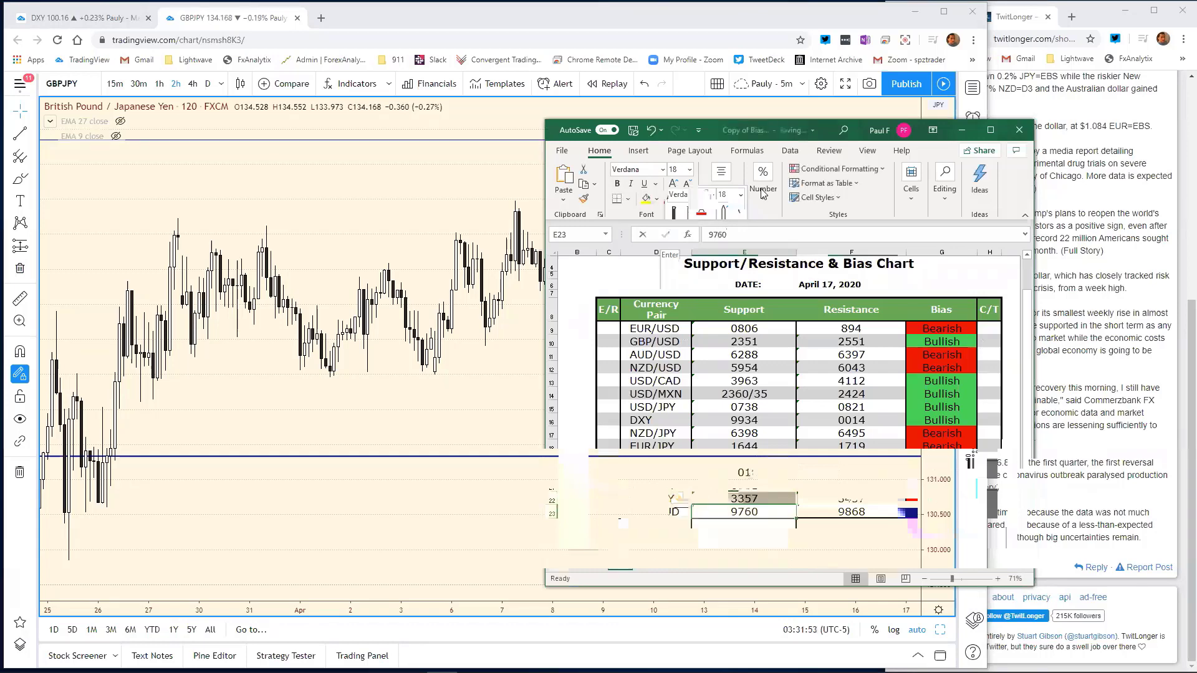
{"action": "key", "text": "alt+Tab"}
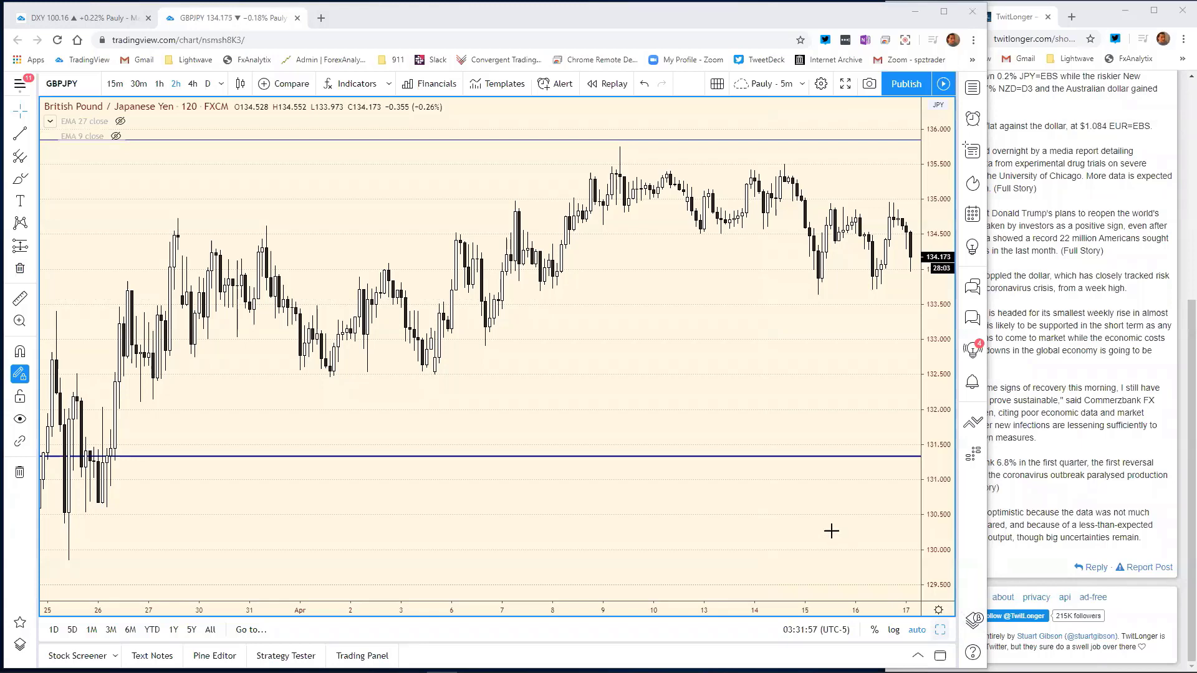
{"action": "key", "text": "alt+Return"}
Maximize the GBPAUD pane and zoom its time axis to about 8–16 April.
{"action": "left_click", "coordinate": [702, 508]}
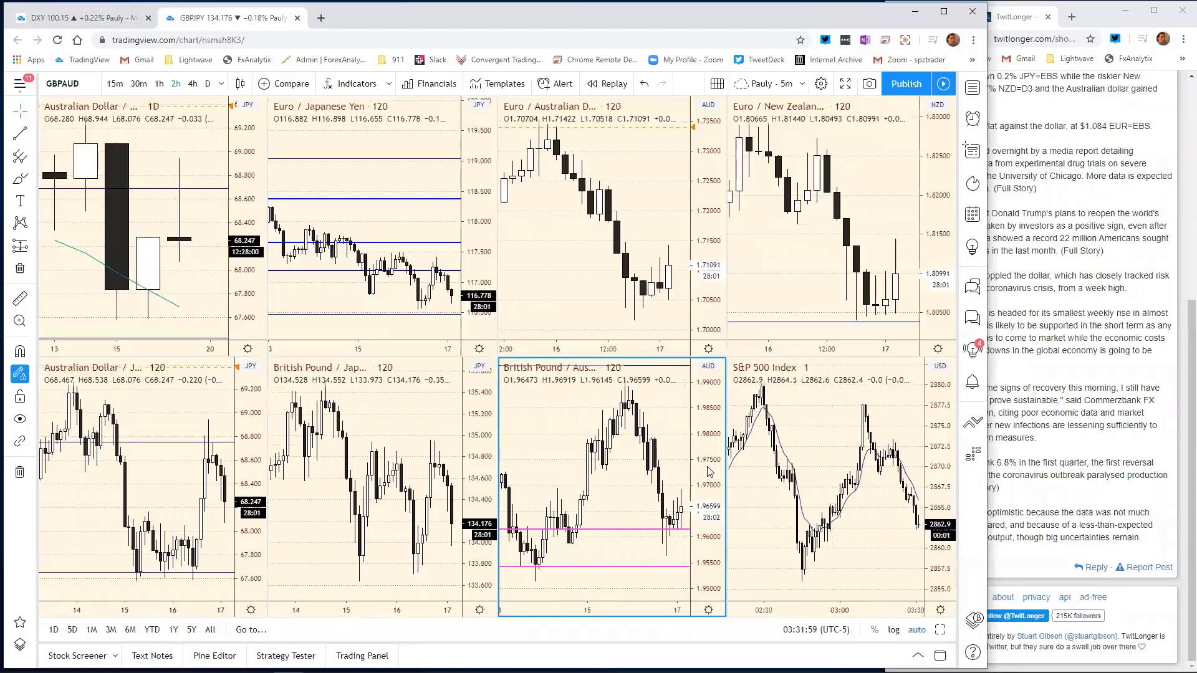
{"action": "left_click", "coordinate": [939, 631]}
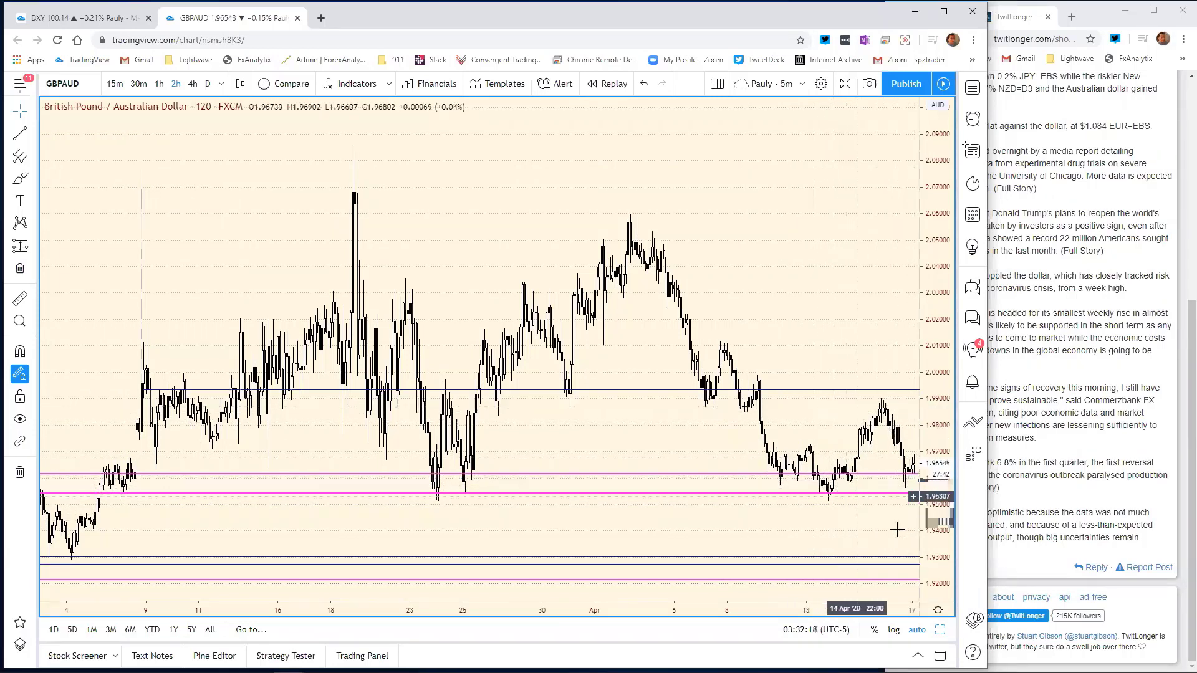
{"action": "left_click_drag", "start_coordinate": [893, 608], "coordinate": [823, 609]}
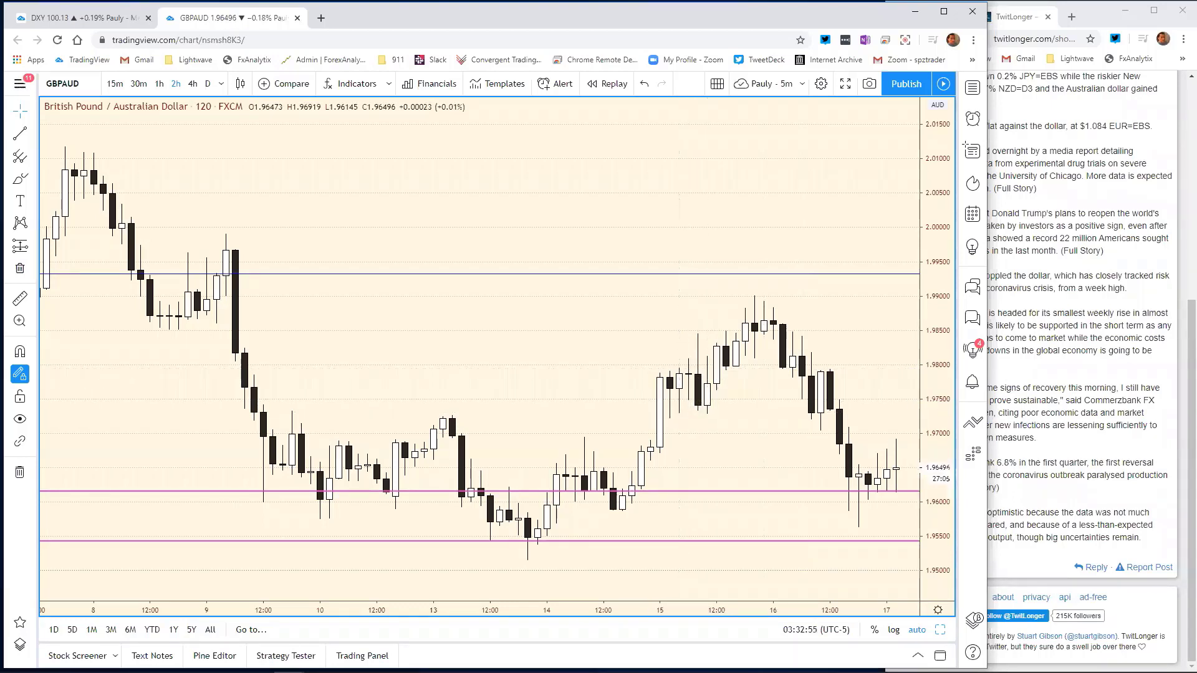
Set the GBP/AUD resistance in F23 to 9764 and check it against the chart.
{"action": "key", "text": "alt+Tab"}
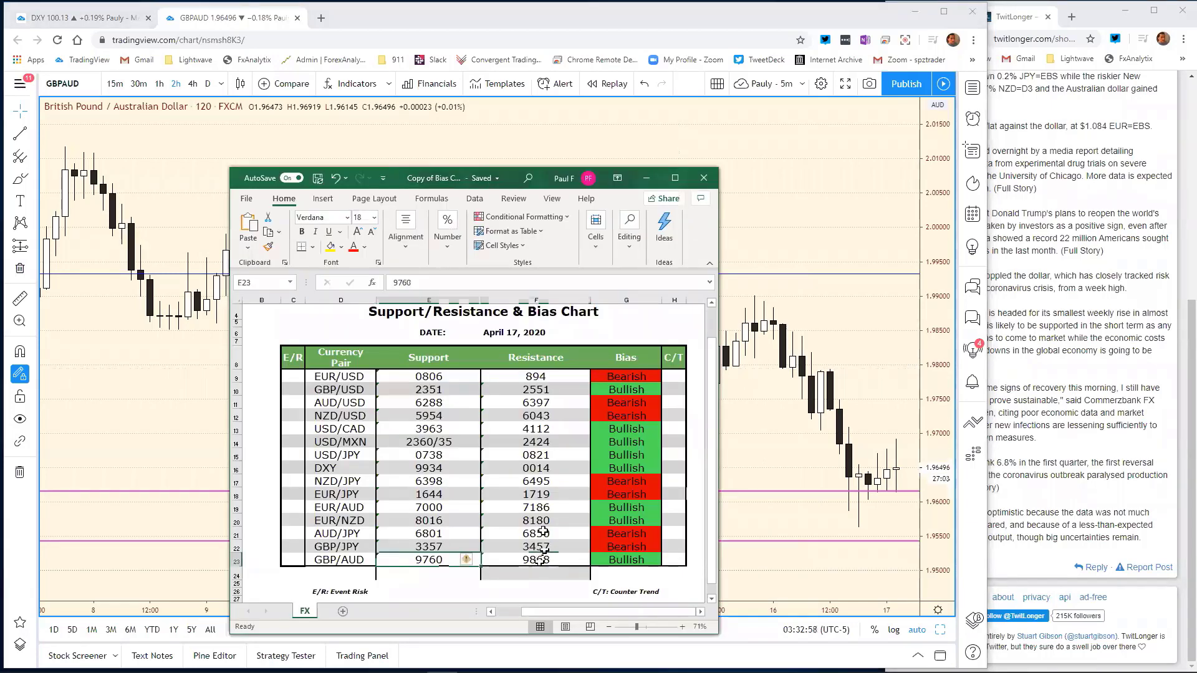
{"action": "left_click_drag", "start_coordinate": [412, 282], "coordinate": [297, 280]}
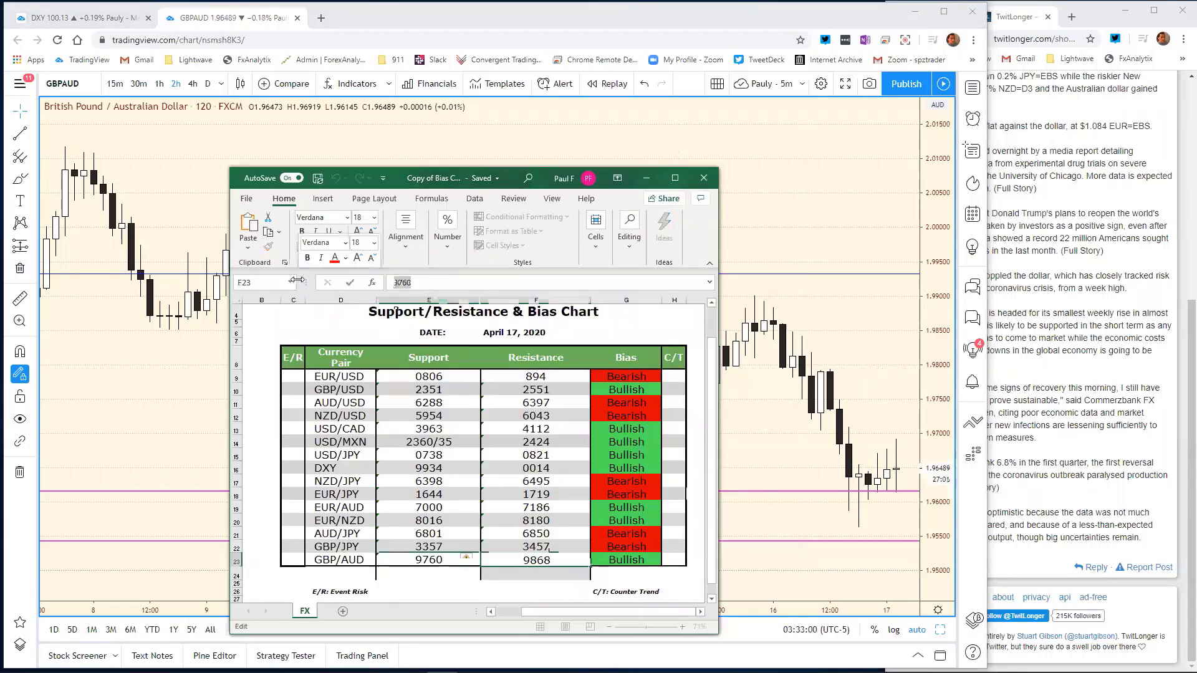
{"action": "type", "text": "9"}
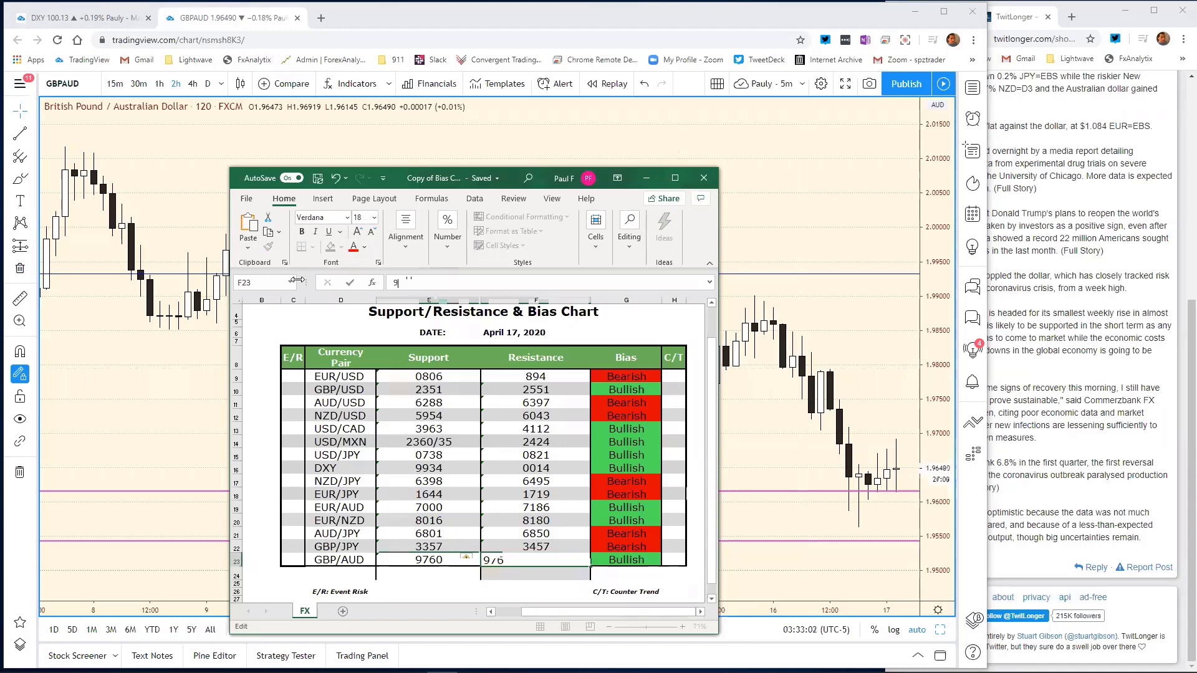
{"action": "key", "text": "Return"}
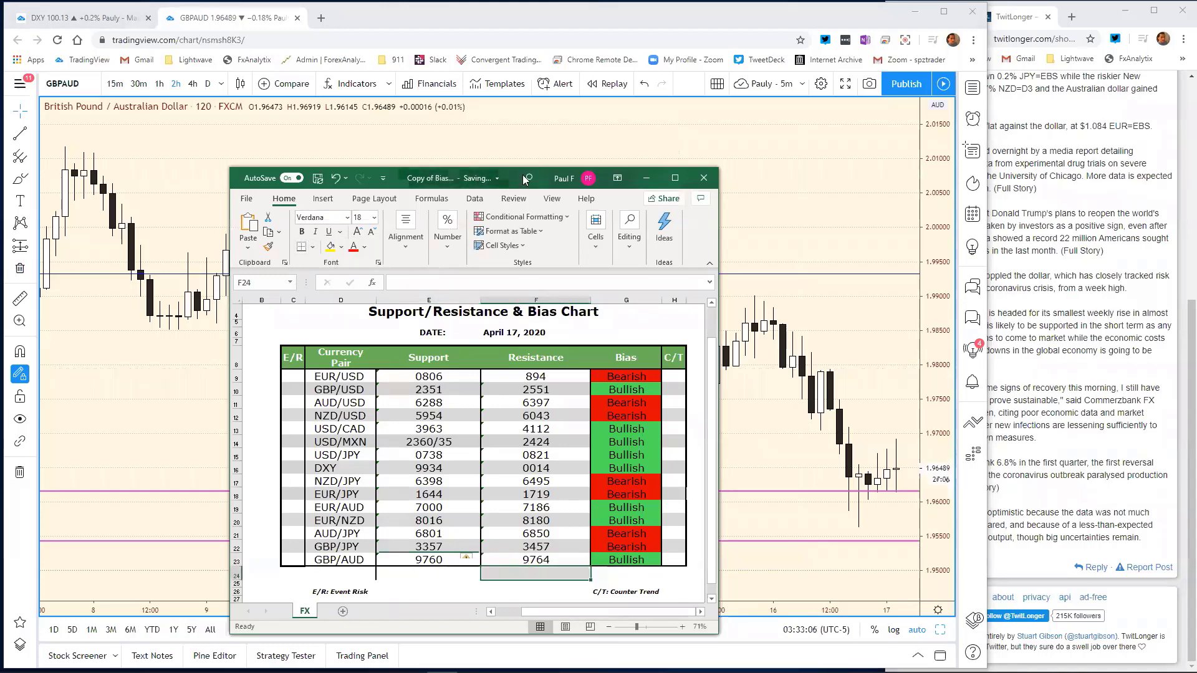
{"action": "left_click", "coordinate": [767, 437]}
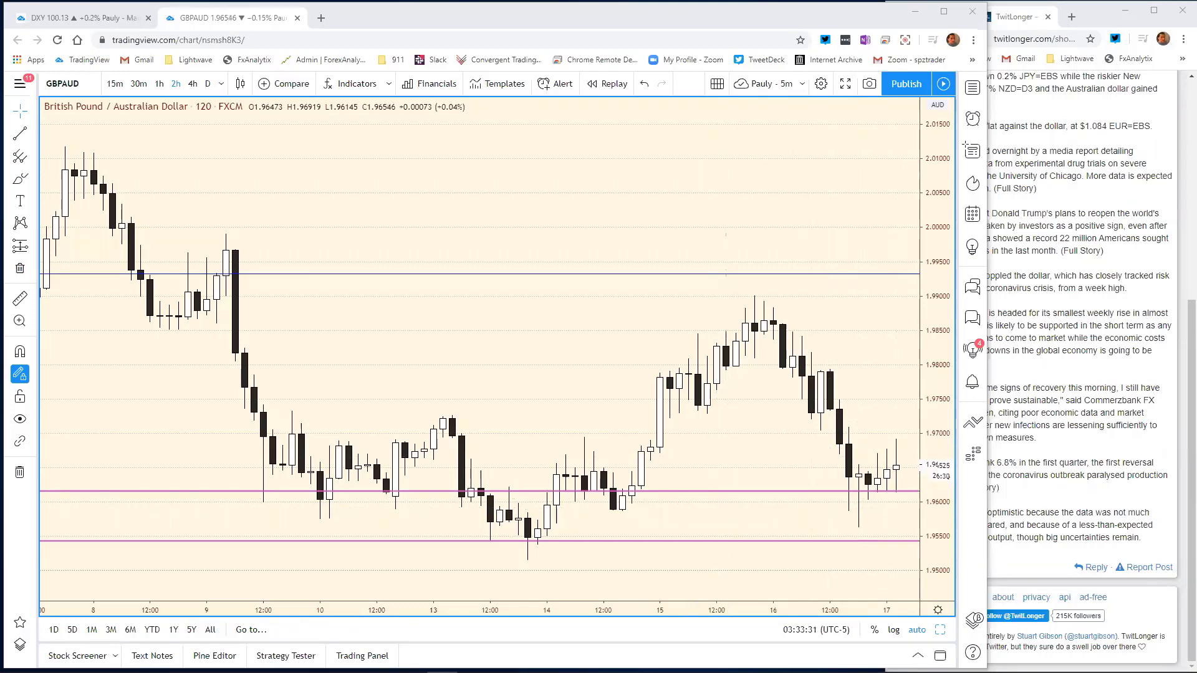
Change the GBP/AUD support in E23 from 9760 to 9589, then hide the workbook.
{"action": "key", "text": "alt+Tab"}
{"action": "left_click", "coordinate": [730, 491]}
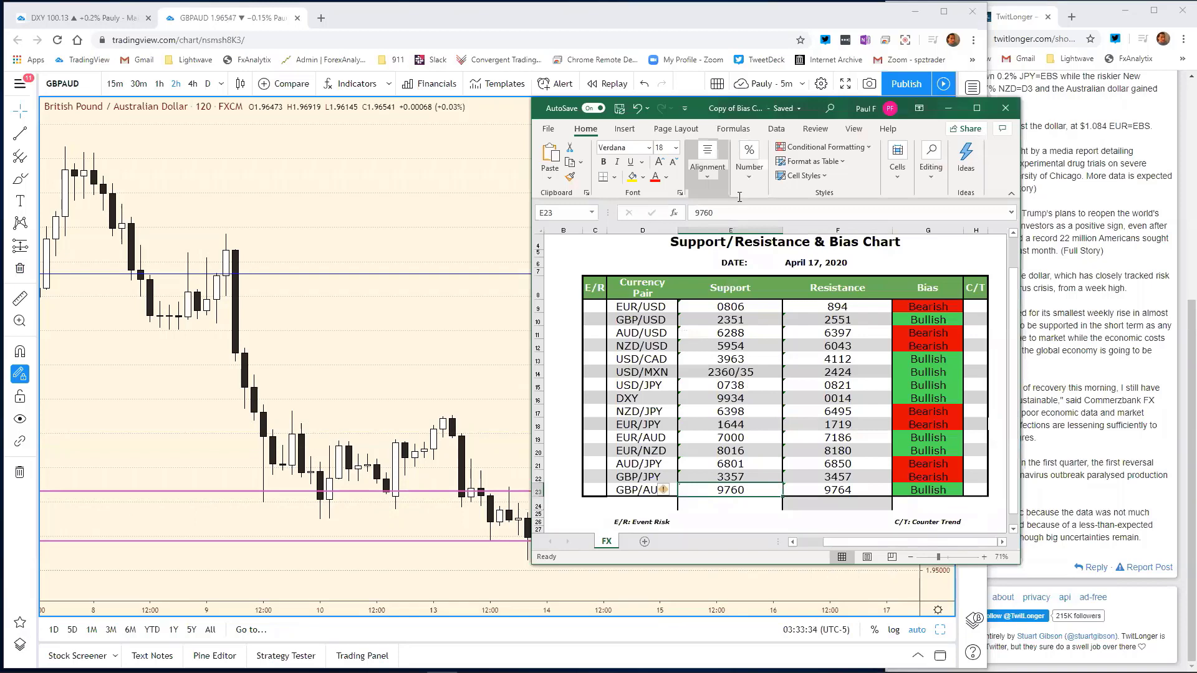
{"action": "key", "text": "F2"}
{"action": "type", "text": "9589"}
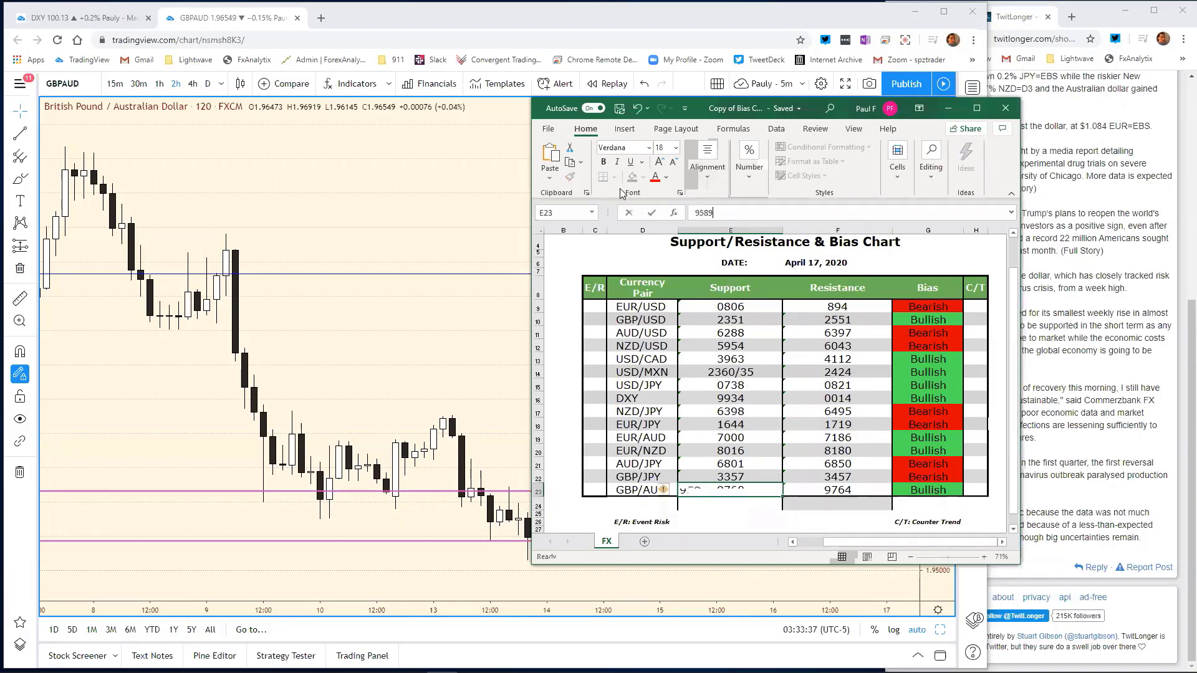
{"action": "key", "text": "Return"}
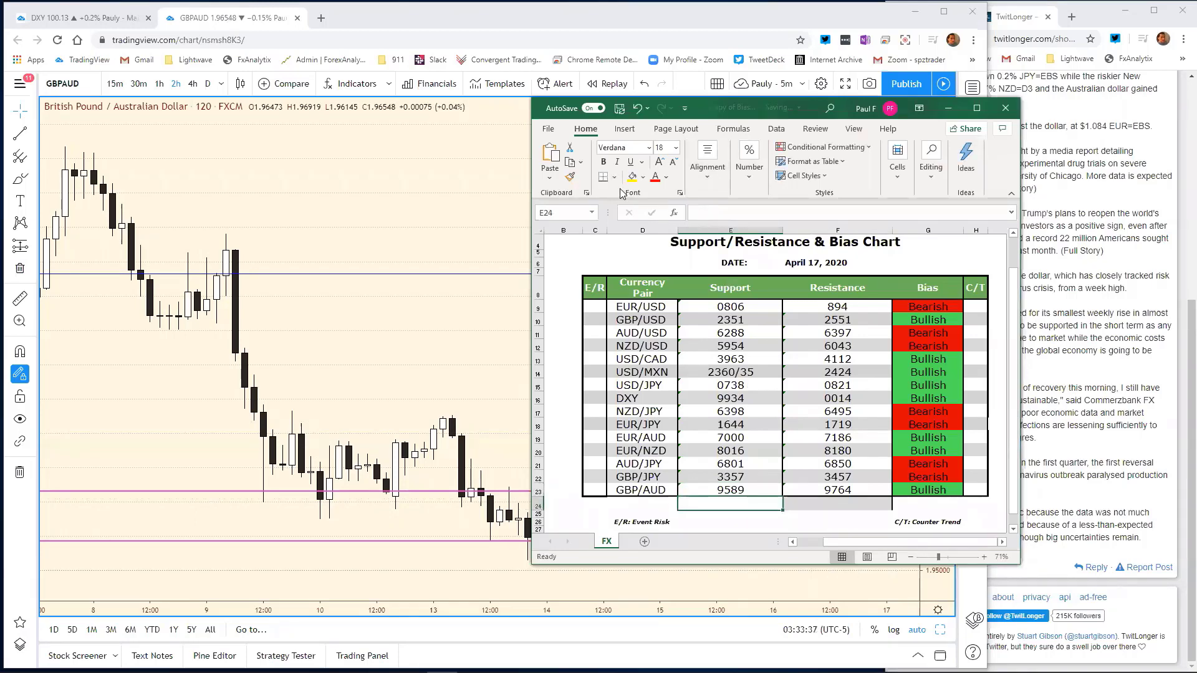
{"action": "left_click_drag", "start_coordinate": [820, 108], "coordinate": [874, 107]}
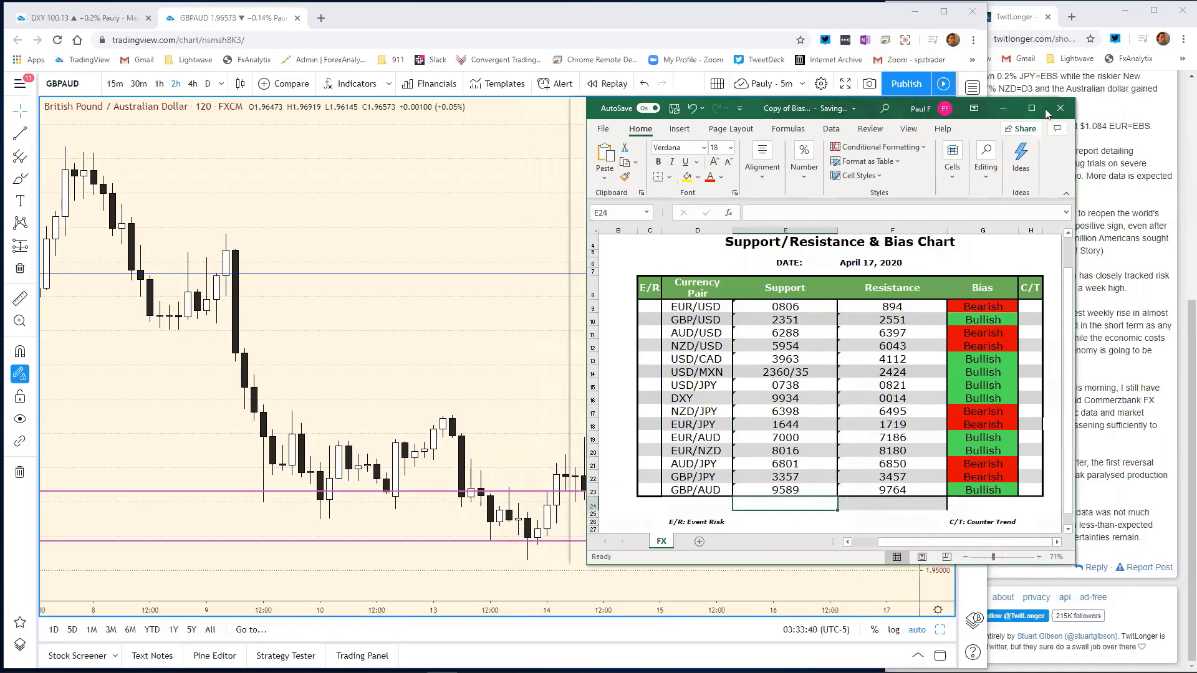
{"action": "left_click", "coordinate": [1060, 107]}
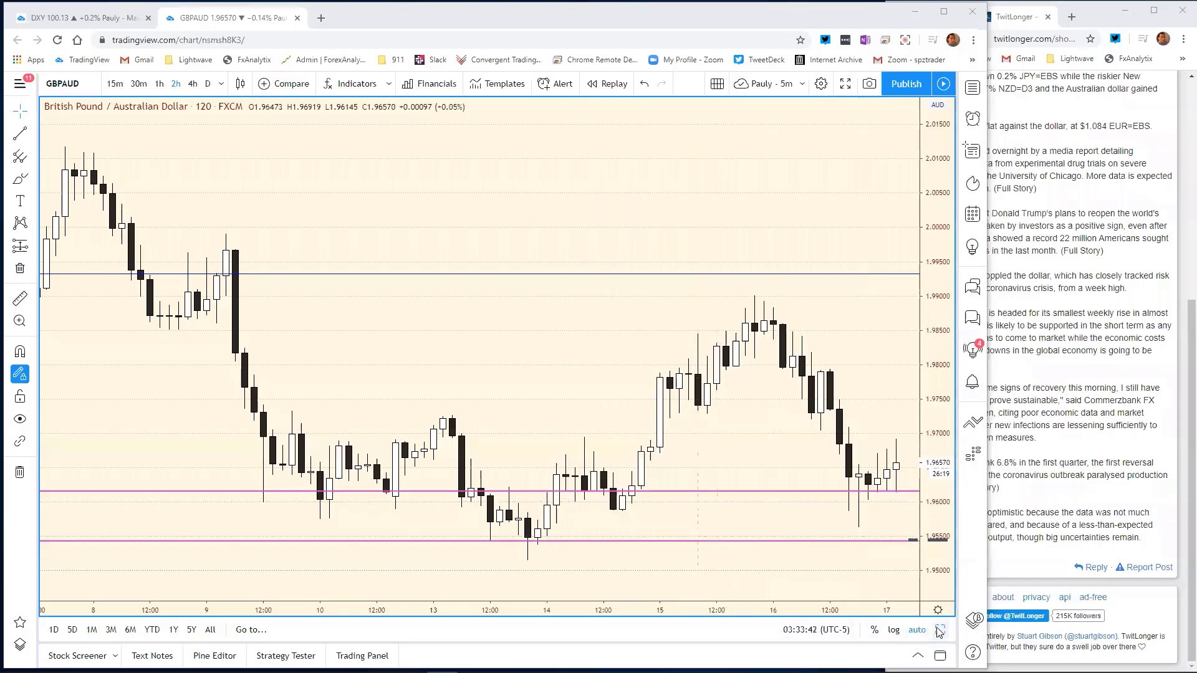
Put the GBP/AUD chart back into the grid and open the DXY layout tab.
{"action": "key", "text": "alt+Return"}
{"action": "left_click", "coordinate": [97, 27]}
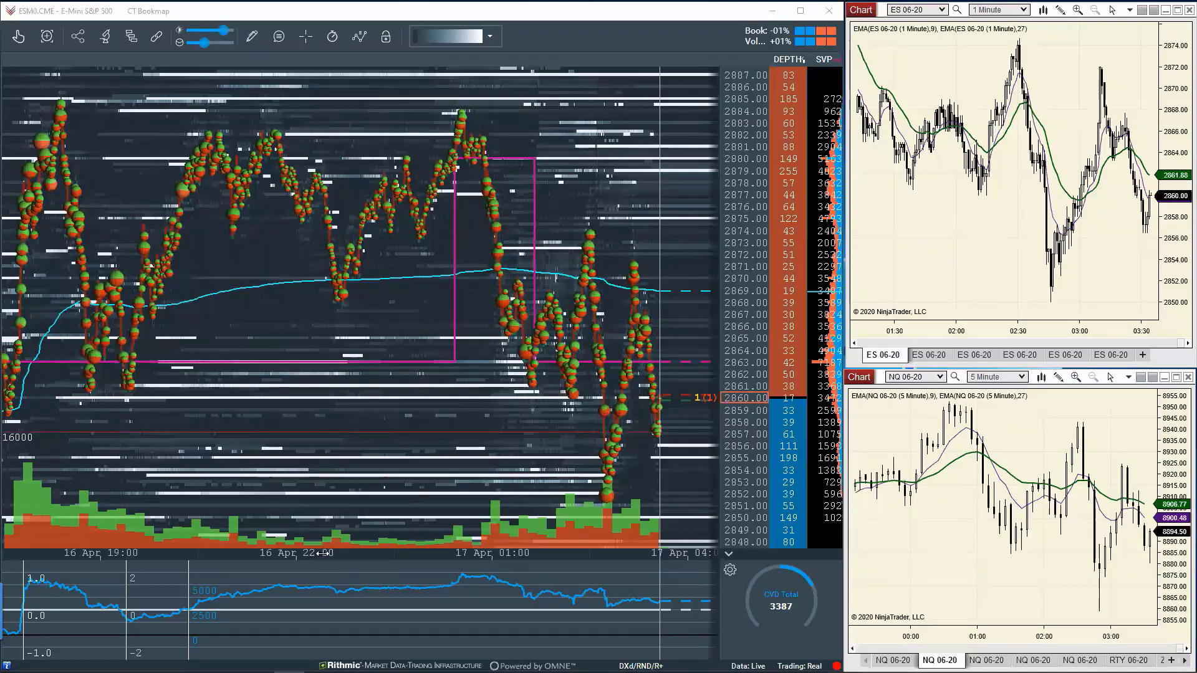
Zoom the Bookmap ES heatmap's time scale and show the 120-minute ES 06-20 chart.
{"action": "scroll", "coordinate": [538, 537], "scroll_direction": "down", "scroll_amount": 2}
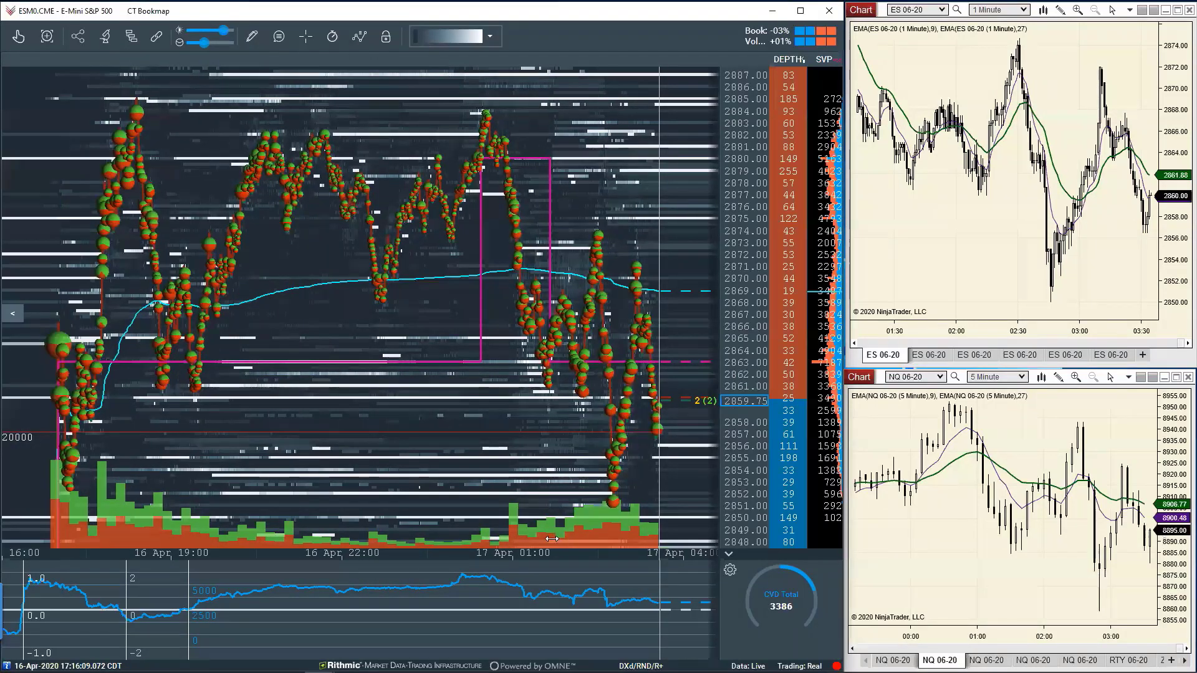
{"action": "scroll", "coordinate": [510, 548], "scroll_direction": "up", "scroll_amount": 3}
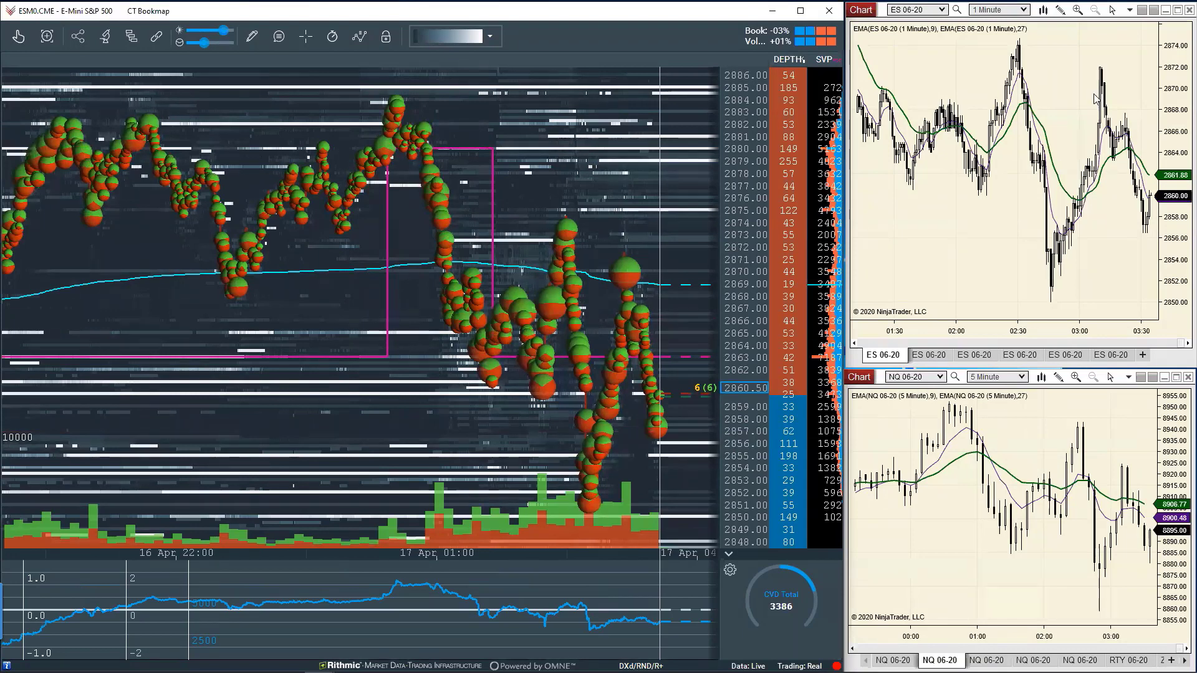
{"action": "left_click", "coordinate": [1015, 355]}
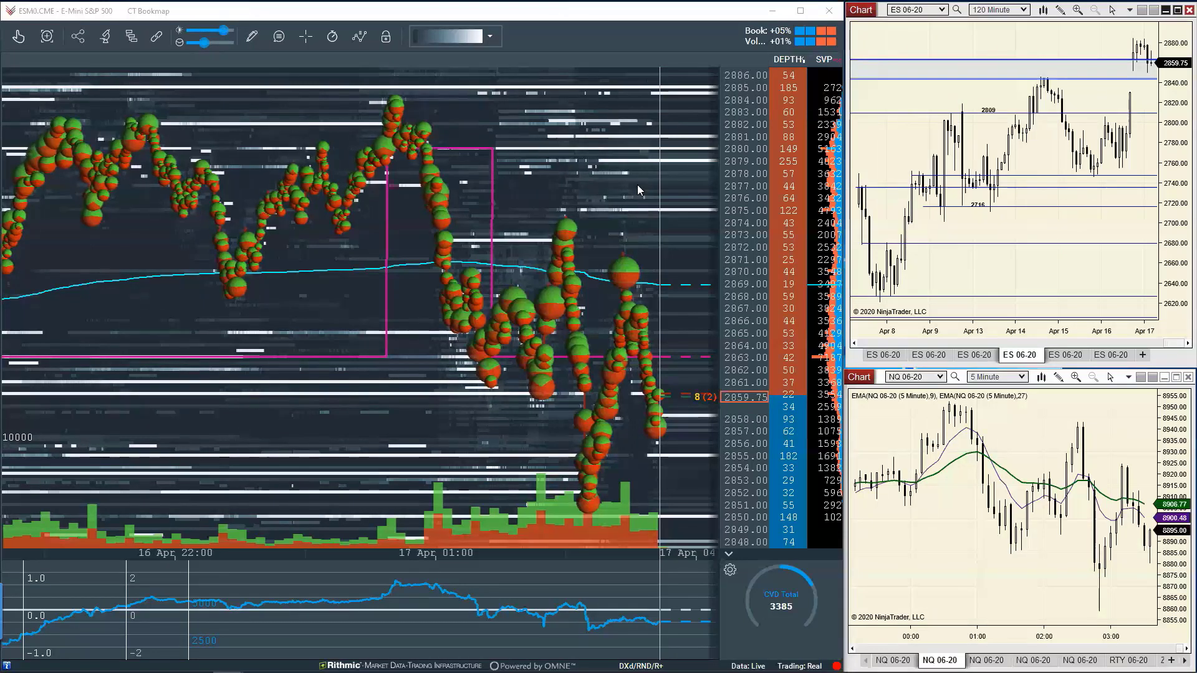
Review the 5- and 30-minute ES 06-20 charts, zooming the 30-minute into recent bars.
{"action": "left_click", "coordinate": [928, 355]}
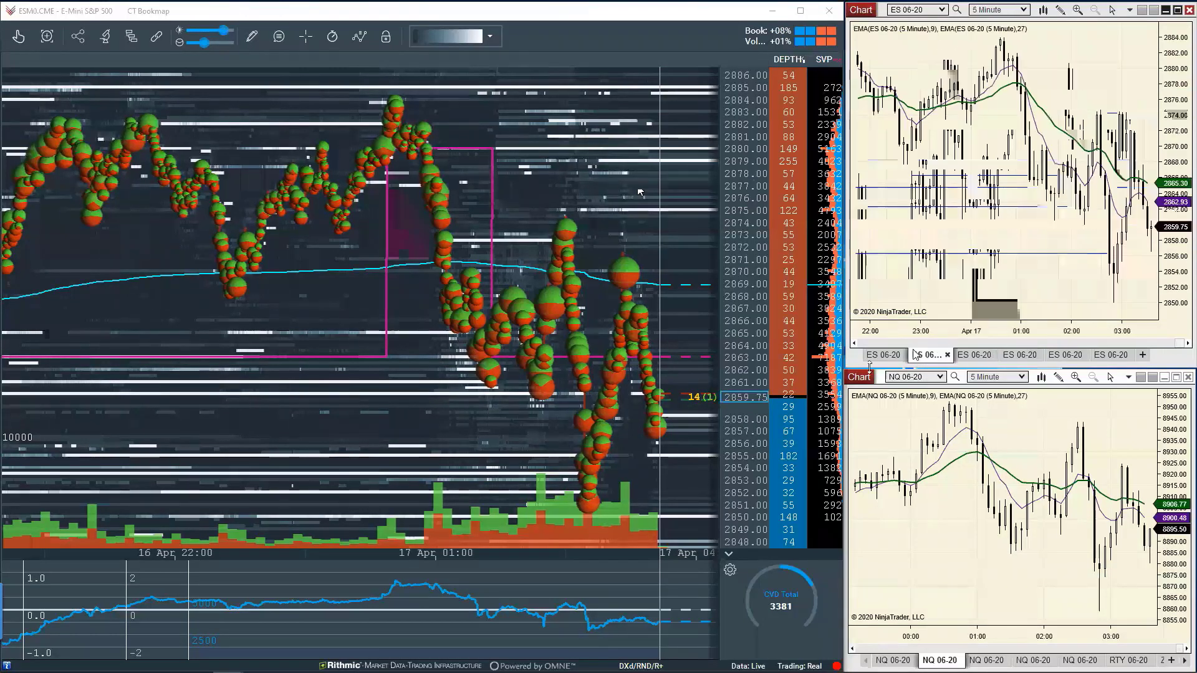
{"action": "left_click", "coordinate": [974, 354]}
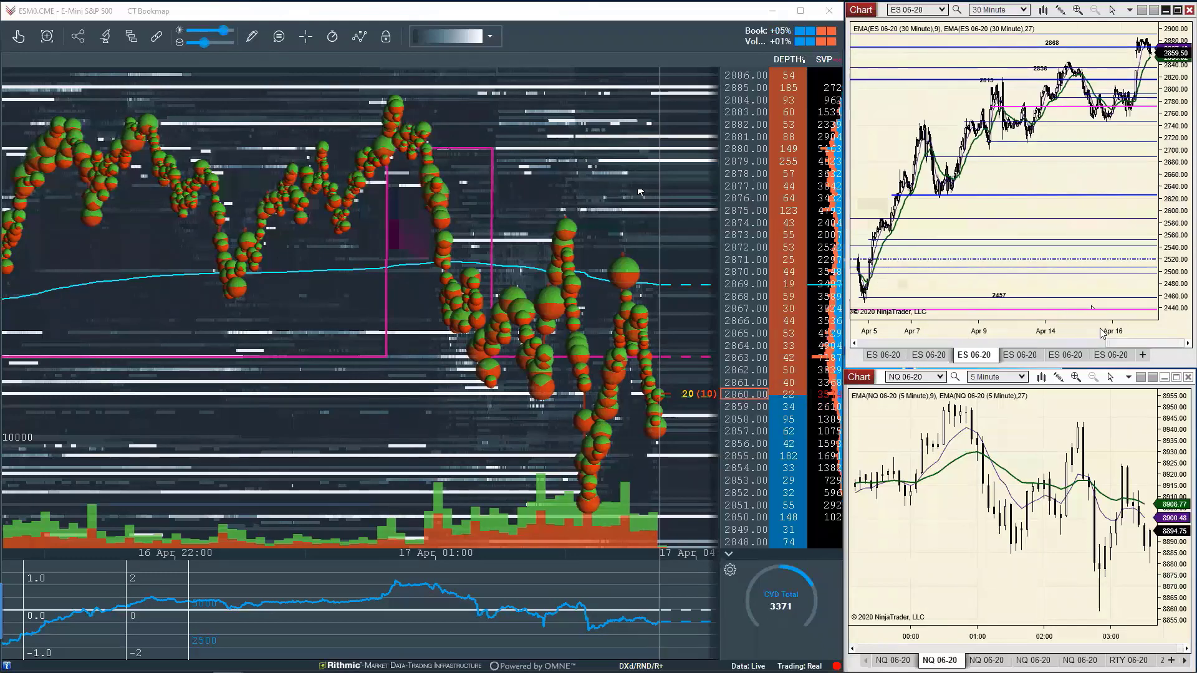
{"action": "left_click_drag", "start_coordinate": [1102, 326], "coordinate": [900, 343]}
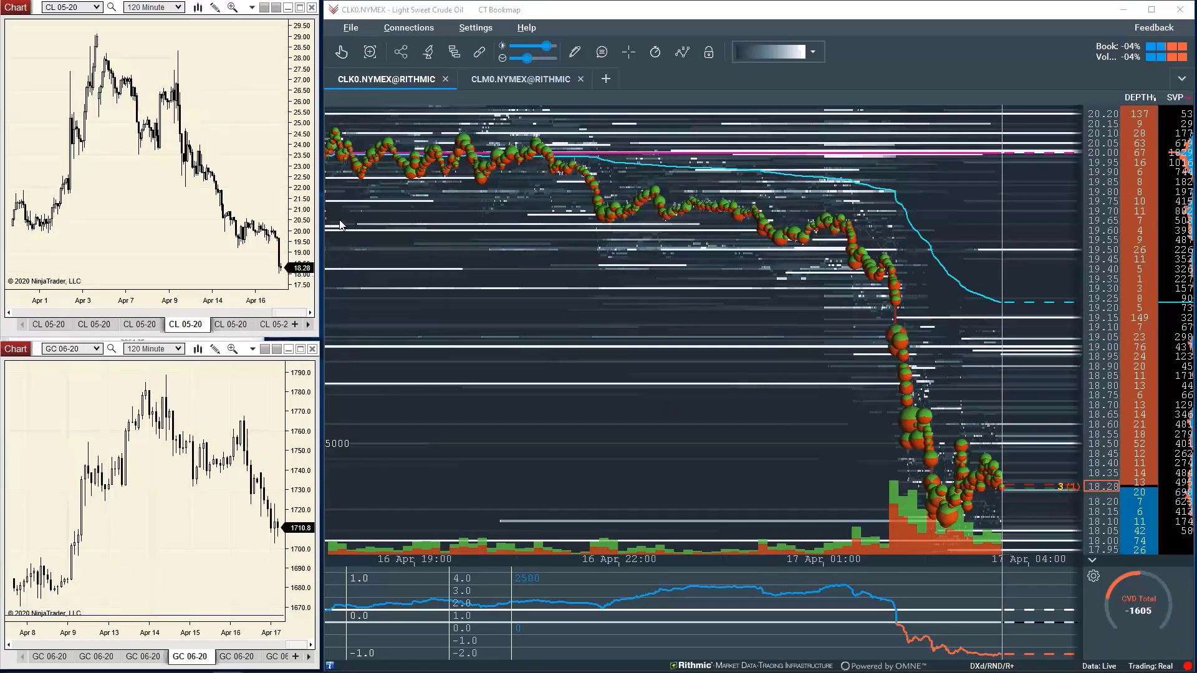
{"action": "left_click", "coordinate": [488, 77]}
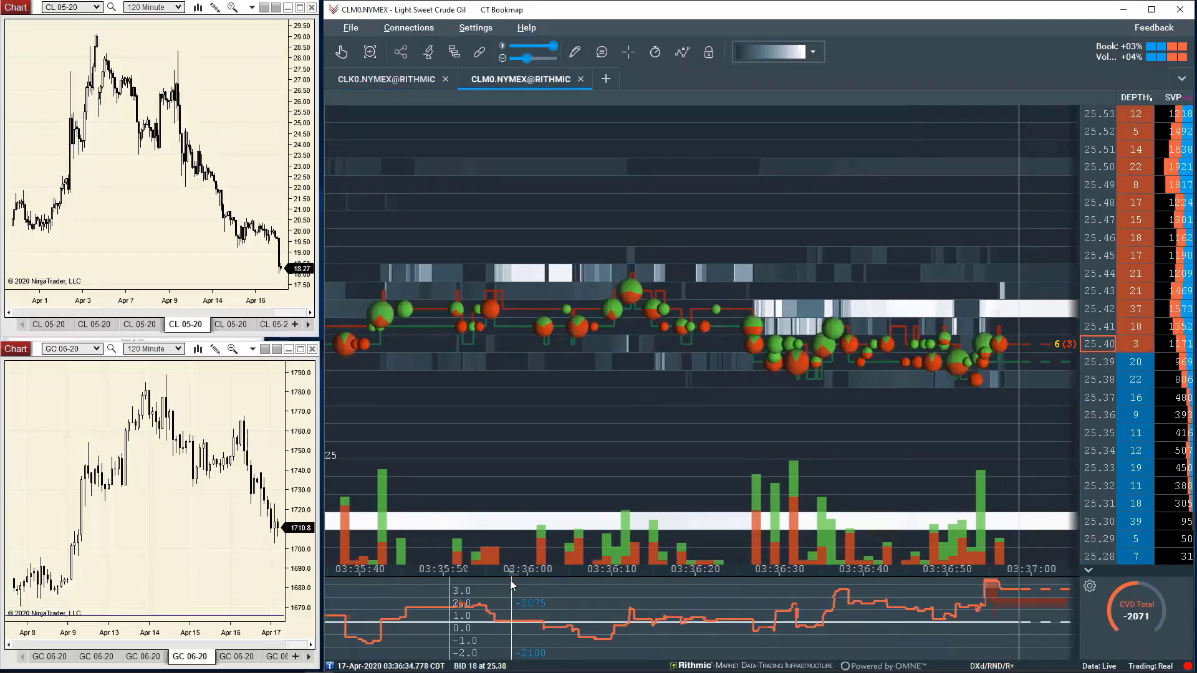
{"action": "scroll", "coordinate": [953, 532], "scroll_direction": "down", "scroll_amount": 1}
{"action": "scroll", "coordinate": [952, 532], "scroll_direction": "down", "scroll_amount": 5}
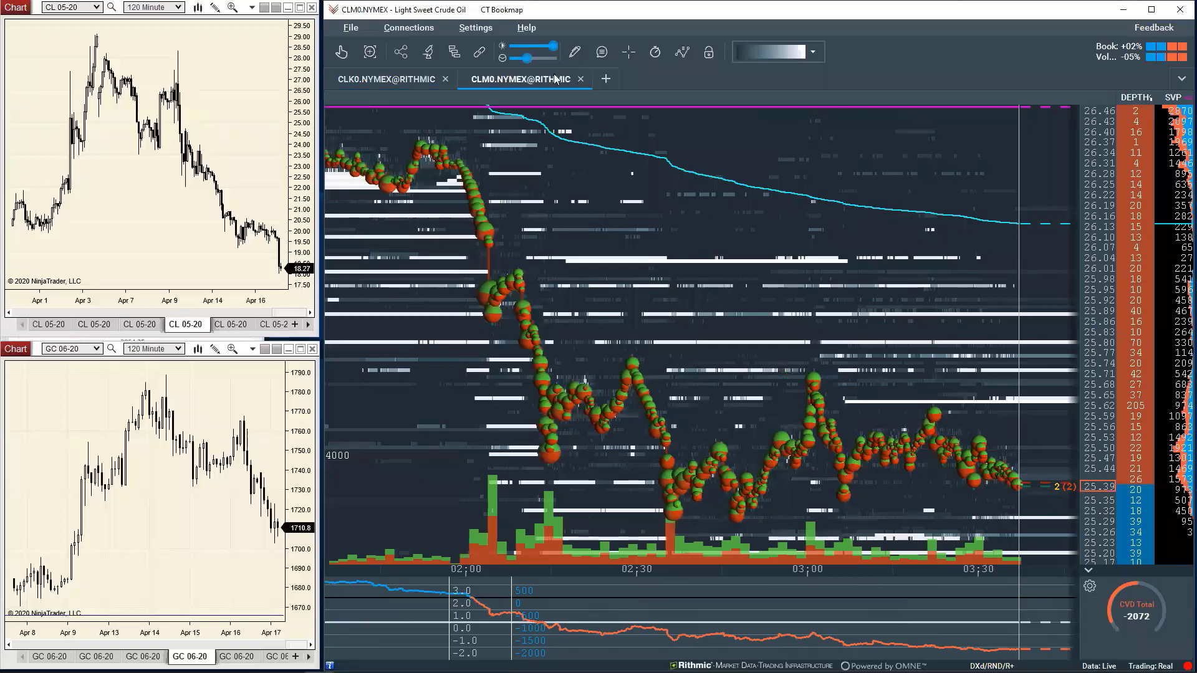
{"action": "left_click", "coordinate": [397, 81]}
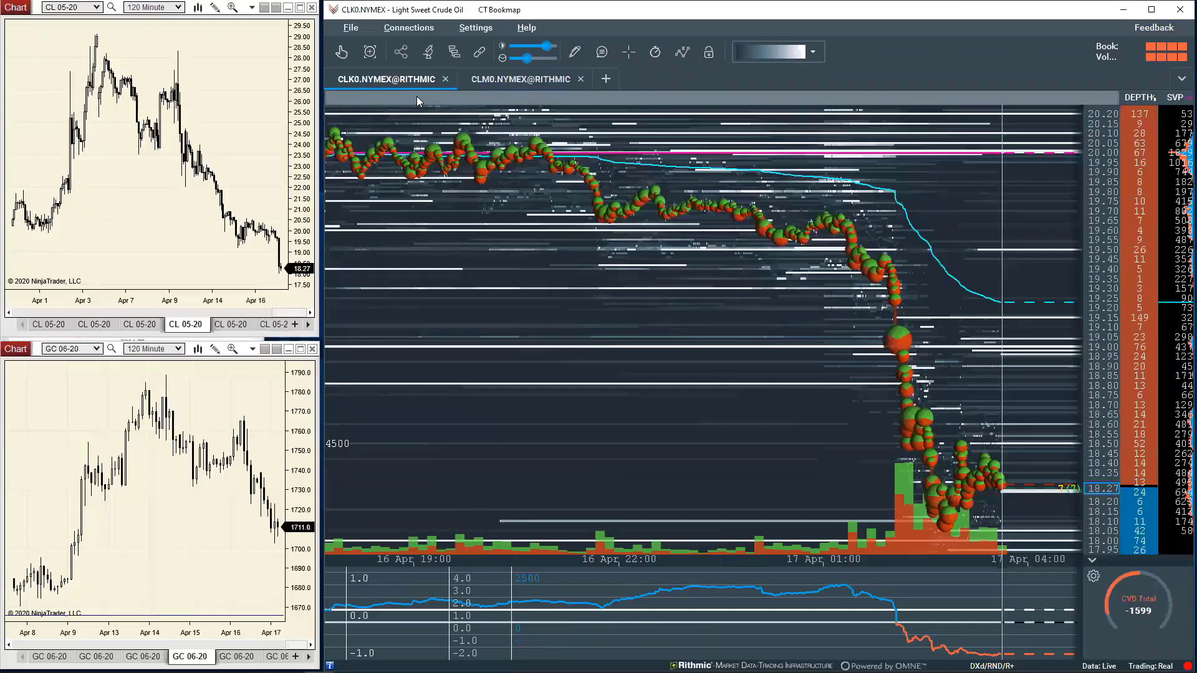